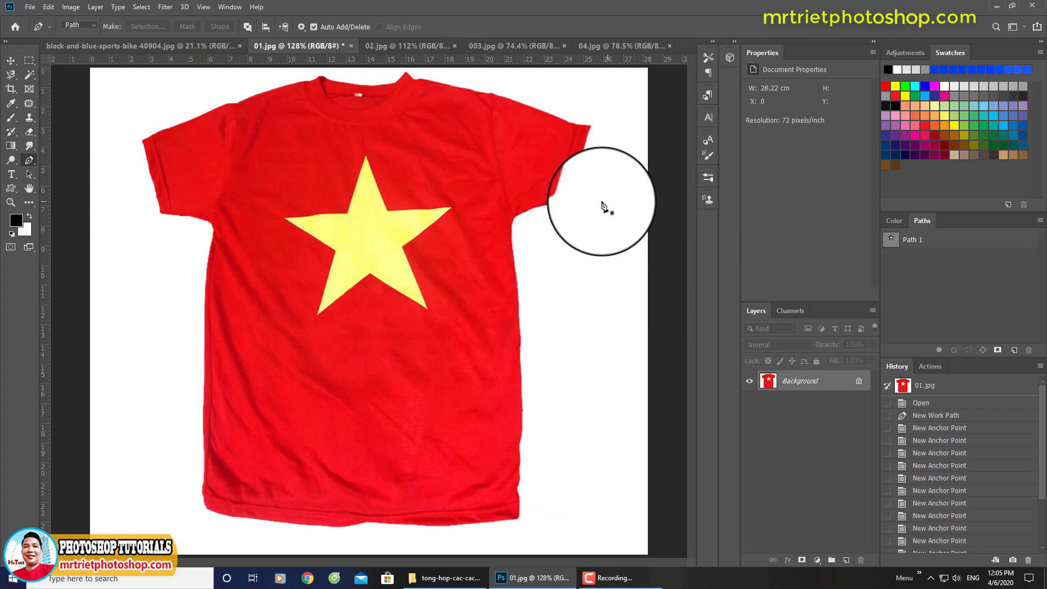
# Look through the open product photos, then return to the red star shirt photo
pyautogui.click(415, 47)
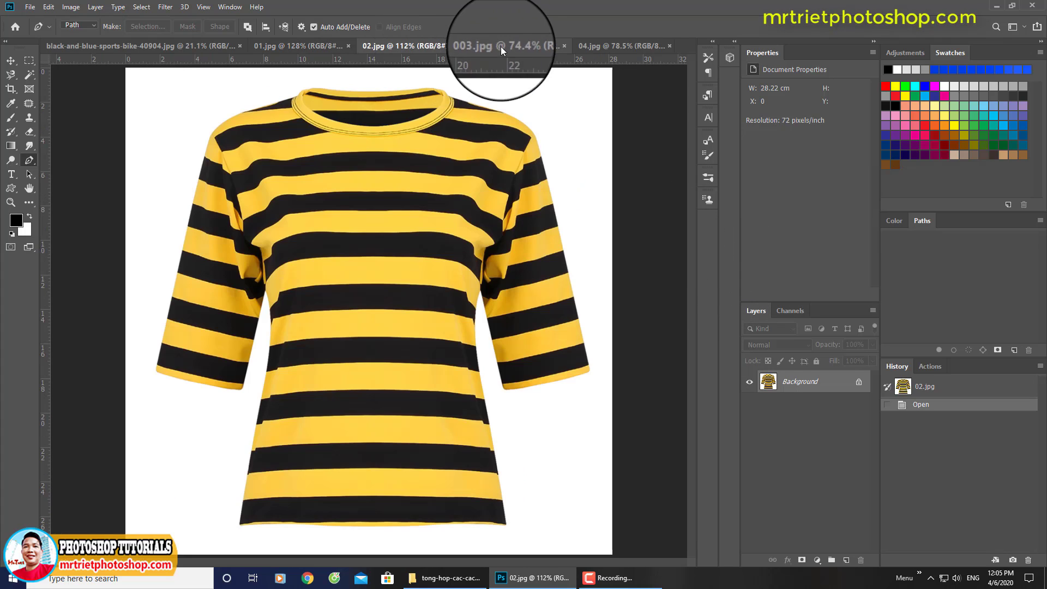
pyautogui.click(515, 45)
pyautogui.click(615, 47)
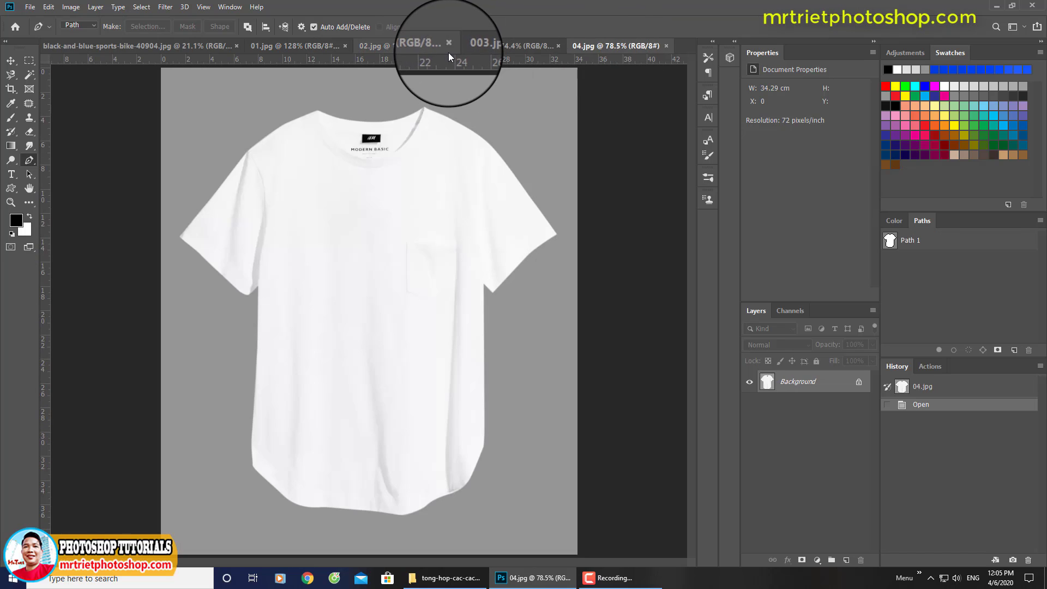
pyautogui.click(428, 50)
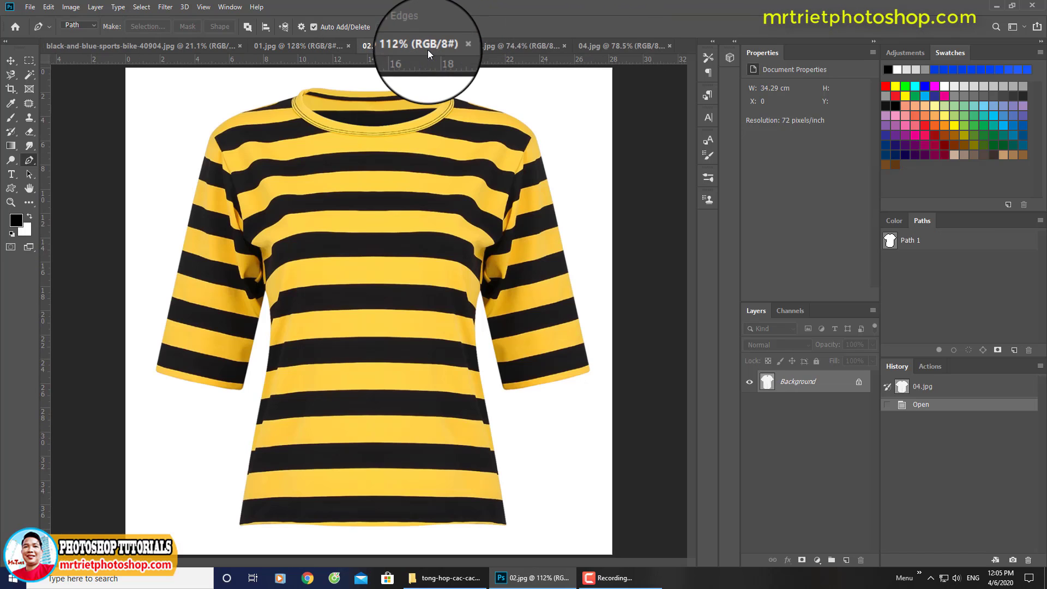
pyautogui.click(486, 46)
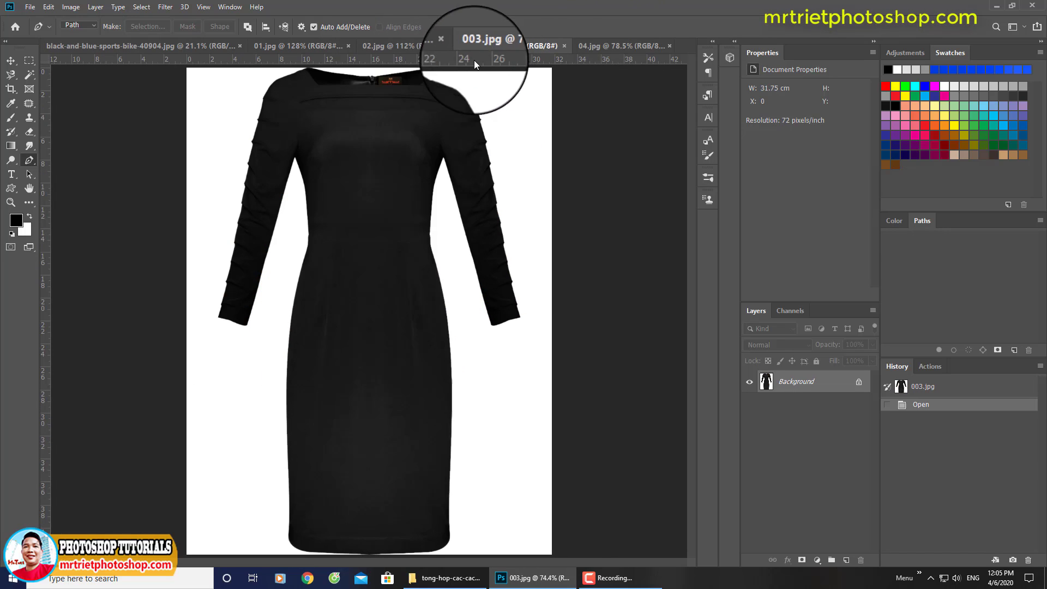
pyautogui.click(591, 44)
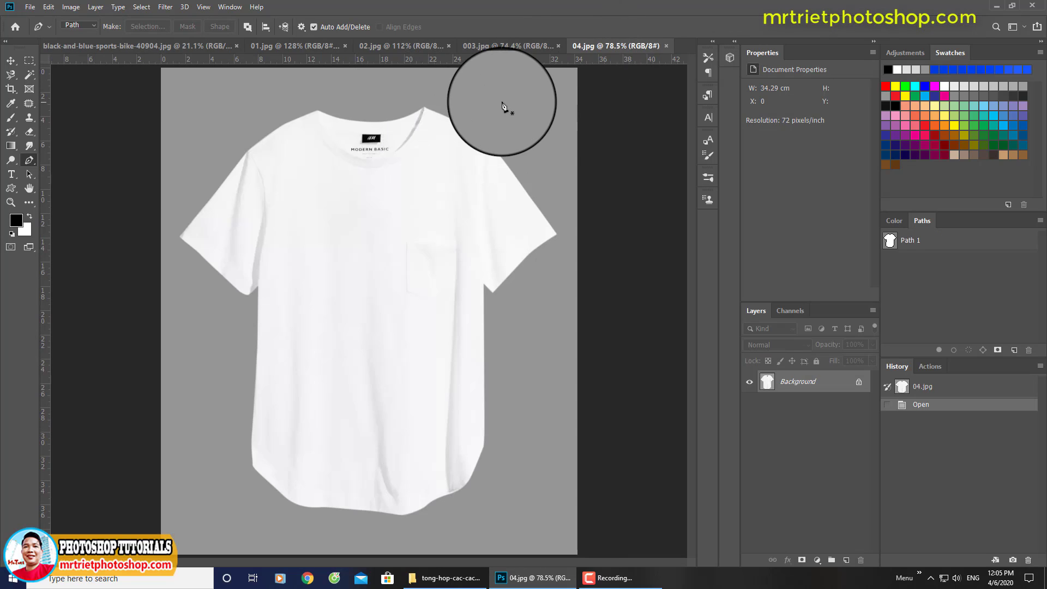
pyautogui.click(322, 45)
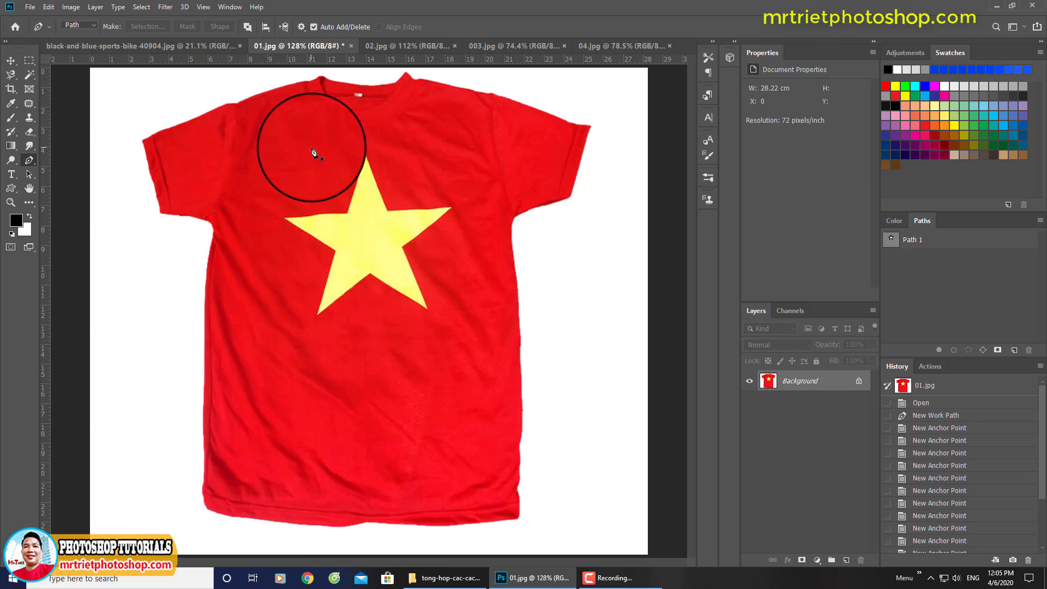
pyautogui.scroll(5, 322, 202)
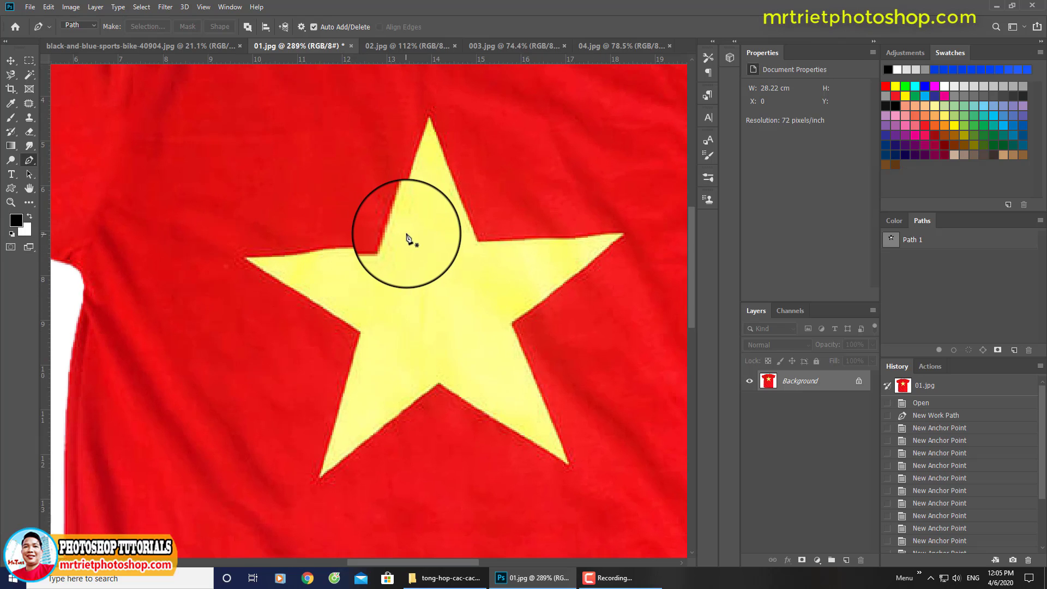
pyautogui.scroll(-3, 385, 222)
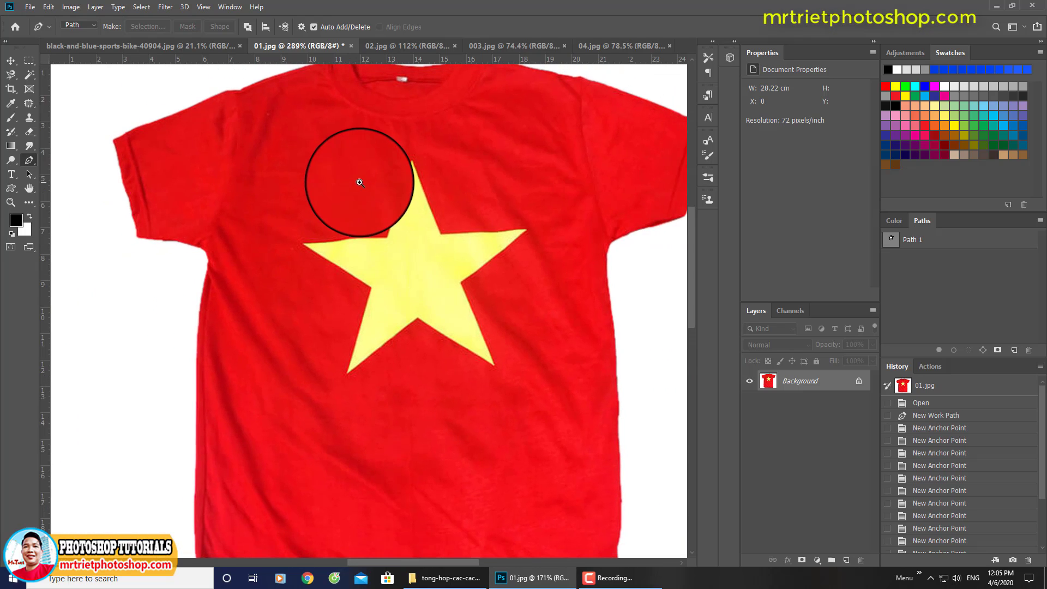
pyautogui.scroll(-2, 610, 208)
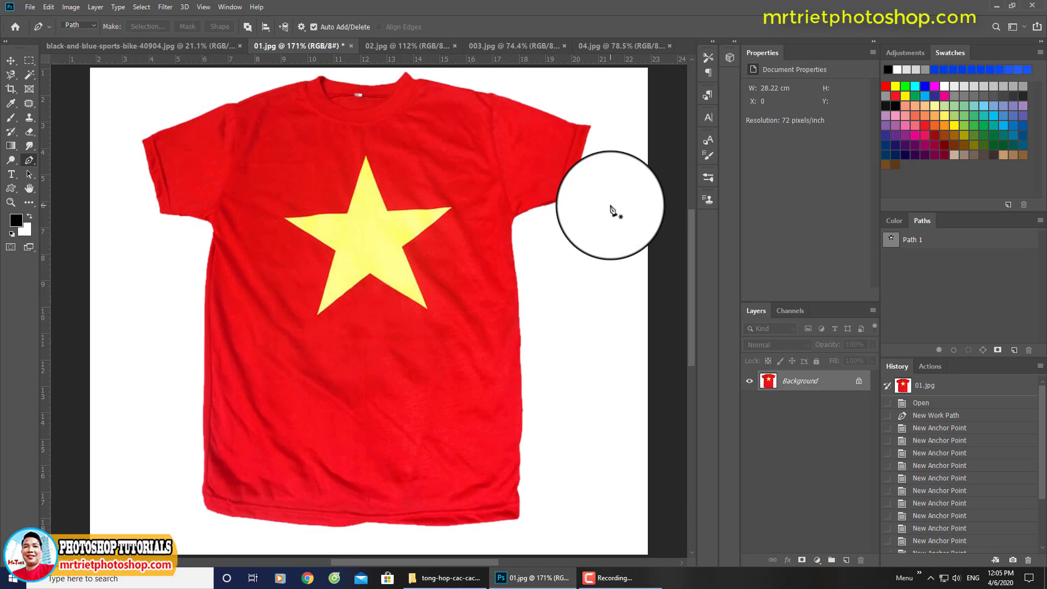
pyautogui.scroll(3, 361, 214)
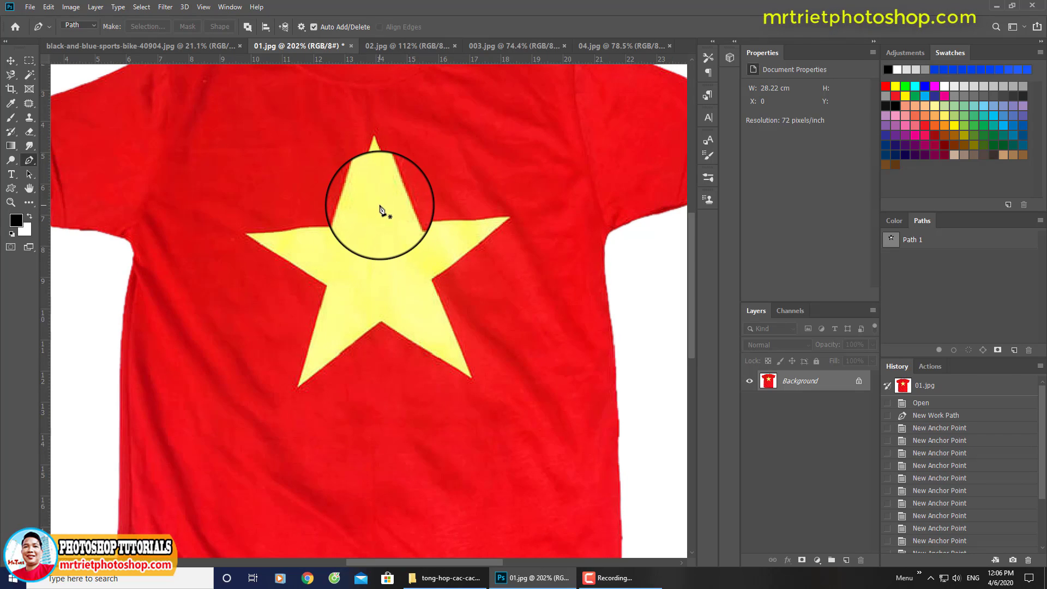
pyautogui.scroll(-3, 380, 209)
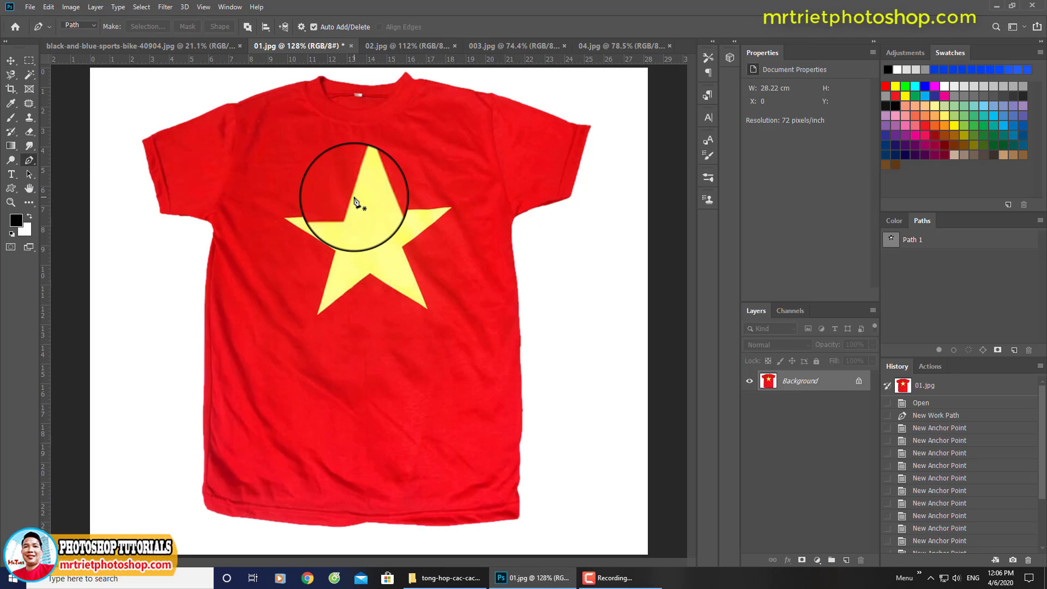
# Magic Wand select the white background around the shirt, including leftover white areas
pyautogui.click(30, 75)
pyautogui.click(178, 313)
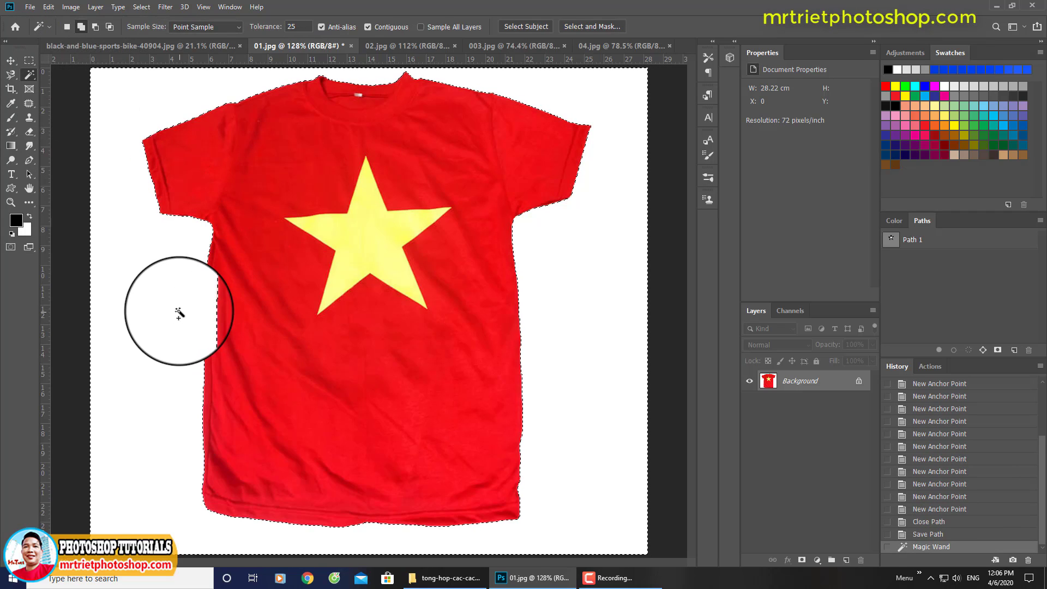
pyautogui.click(545, 343)
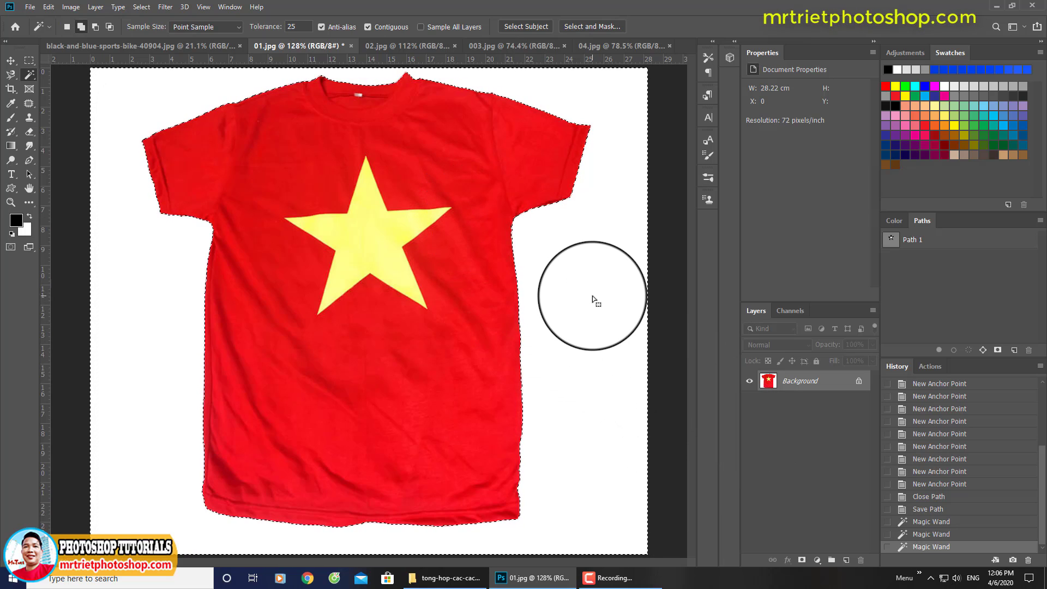
# Invert the selection to the shirt, feather it 0.5 px, and copy it onto Layer 1
pyautogui.hotkey('ctrl', 'shift', 'i')
pyautogui.hotkey('shift', 'F6')
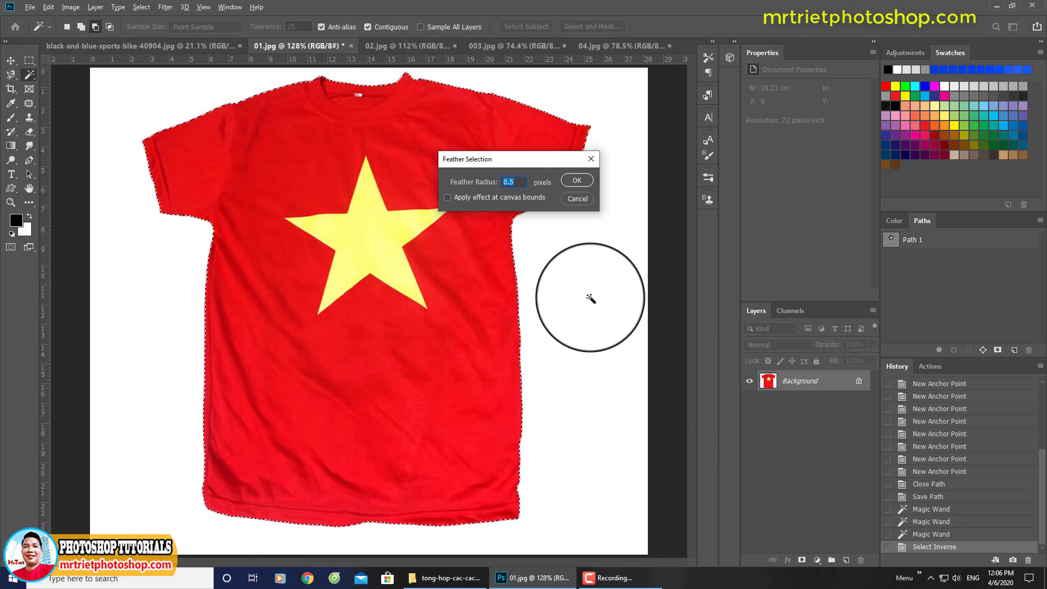
pyautogui.press('Return')
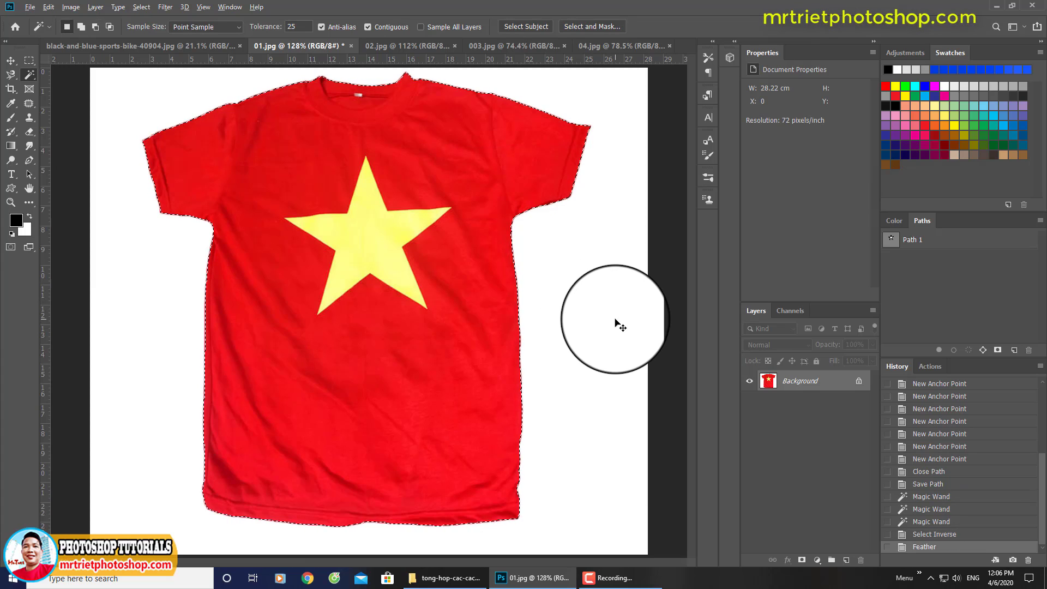
pyautogui.hotkey('ctrl', 'j')
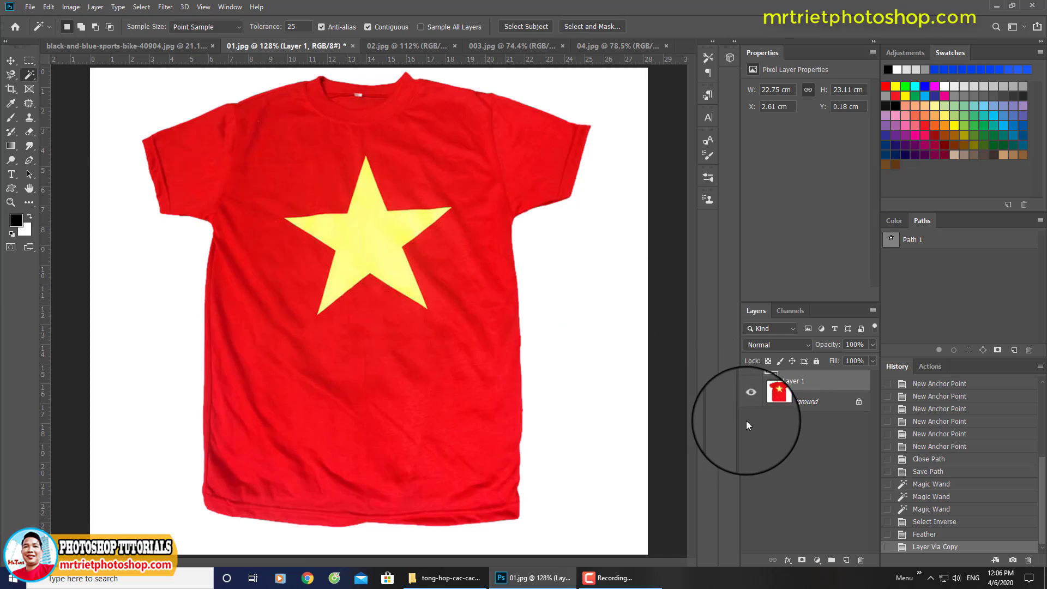
pyautogui.click(749, 402)
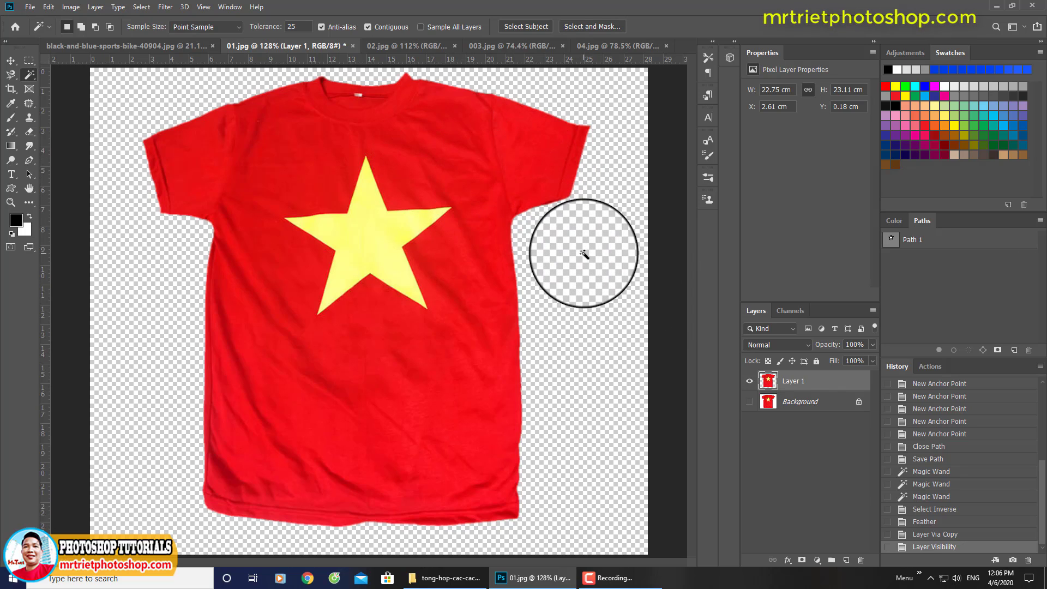
pyautogui.click(748, 402)
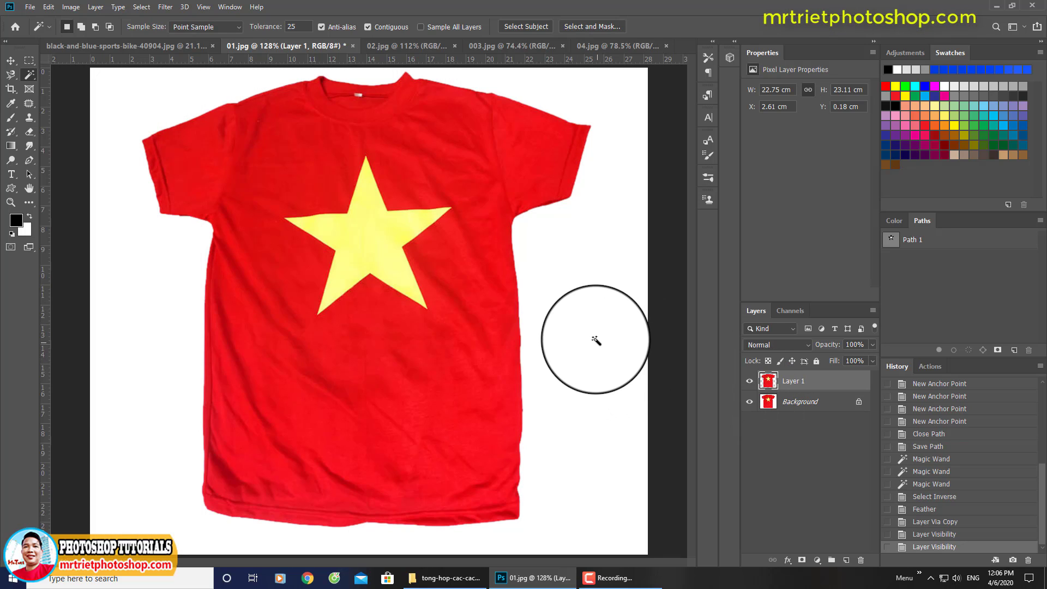
pyautogui.click(749, 402)
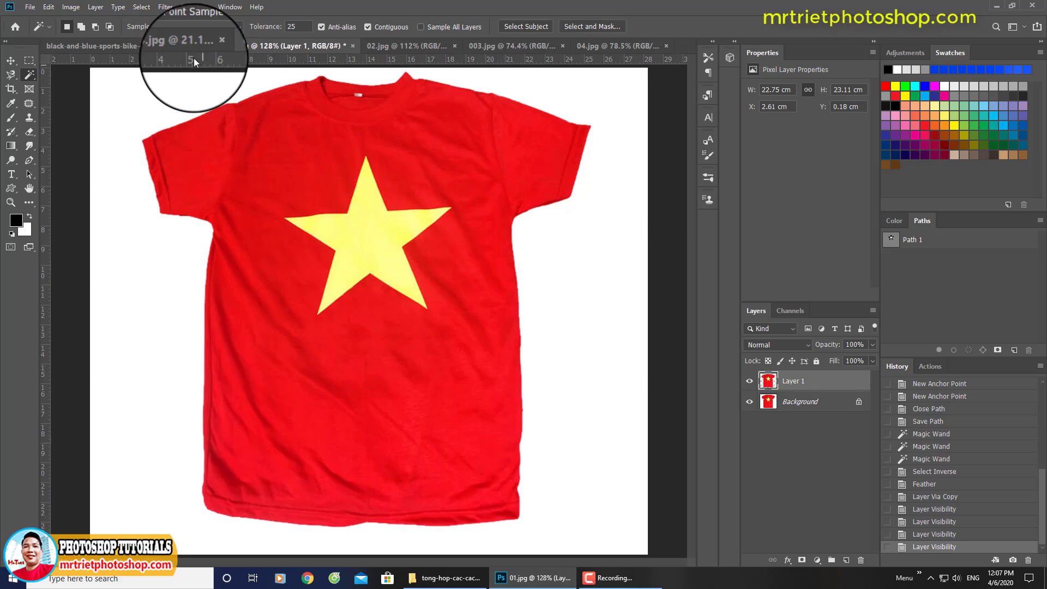
# Switch to the blue sports bike photo and zoom in toward the BMW logo
pyautogui.click(185, 45)
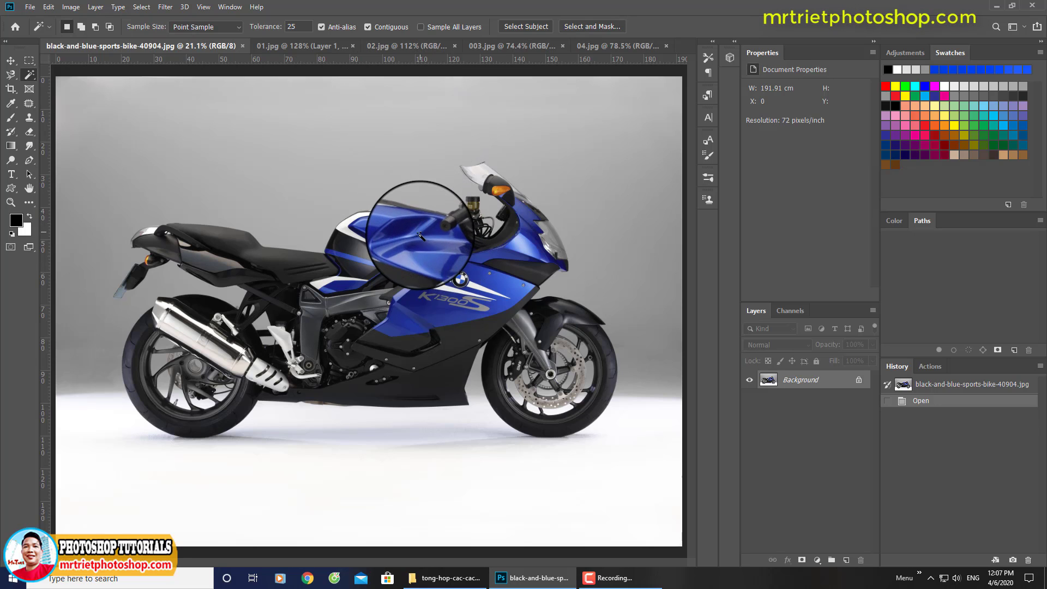
pyautogui.scroll(5, 403, 222)
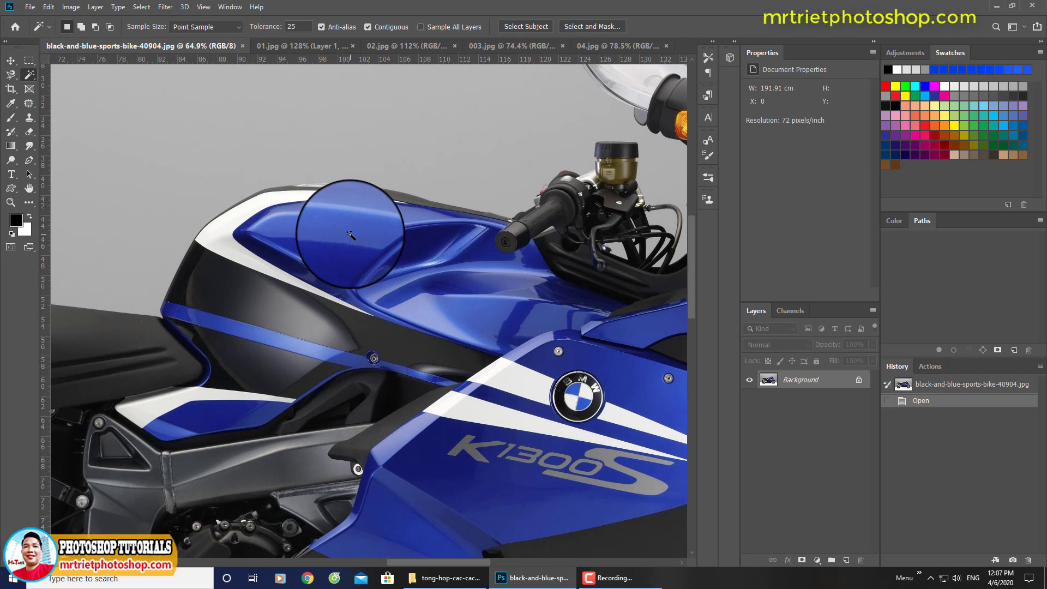
pyautogui.moveTo(388, 236); pyautogui.dragTo(349, 196)
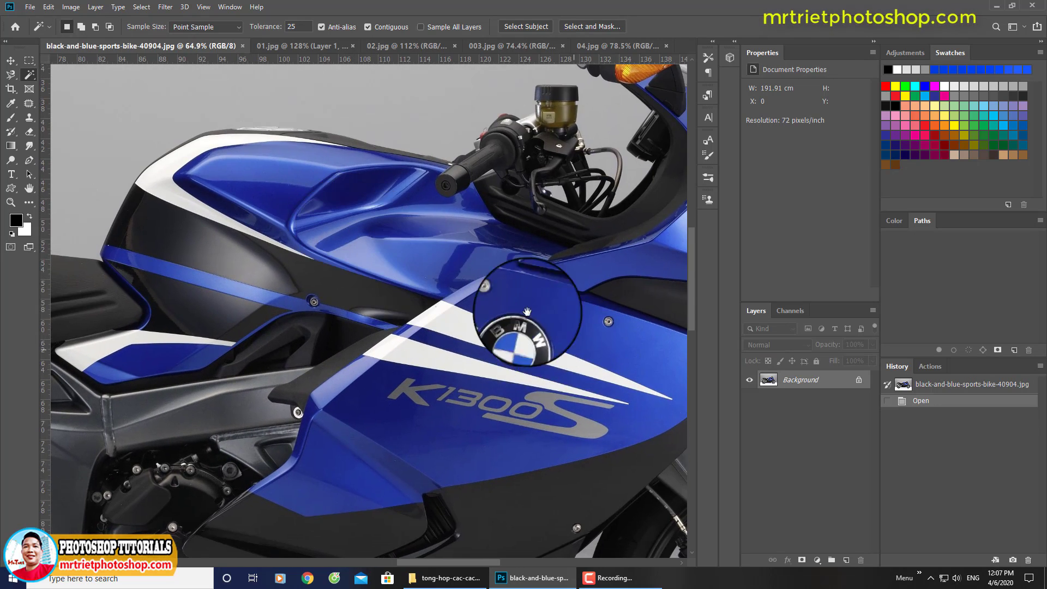
pyautogui.moveTo(538, 351); pyautogui.dragTo(483, 273)
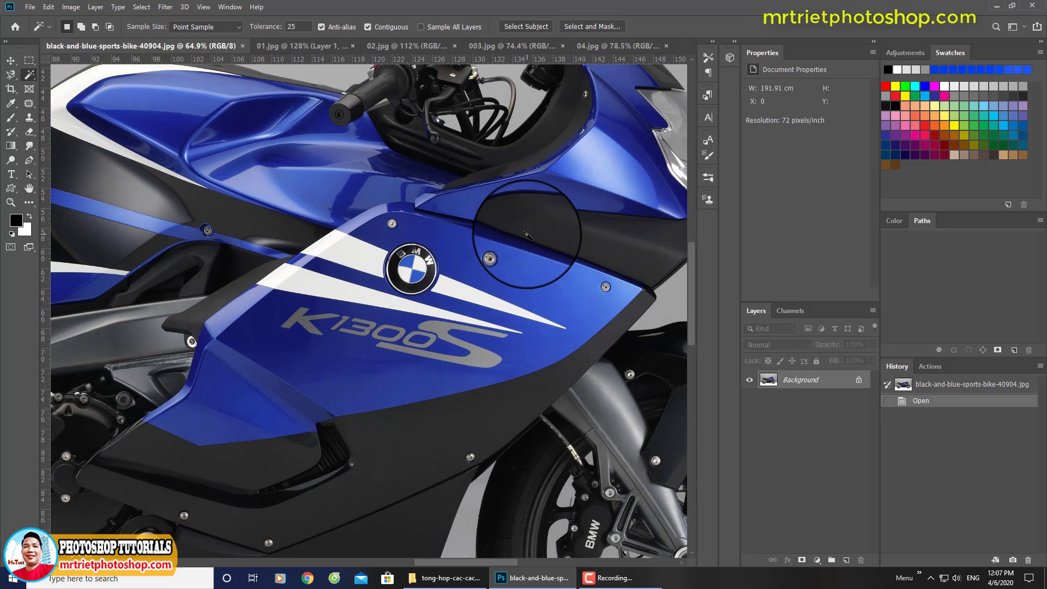
pyautogui.scroll(1, 379, 215)
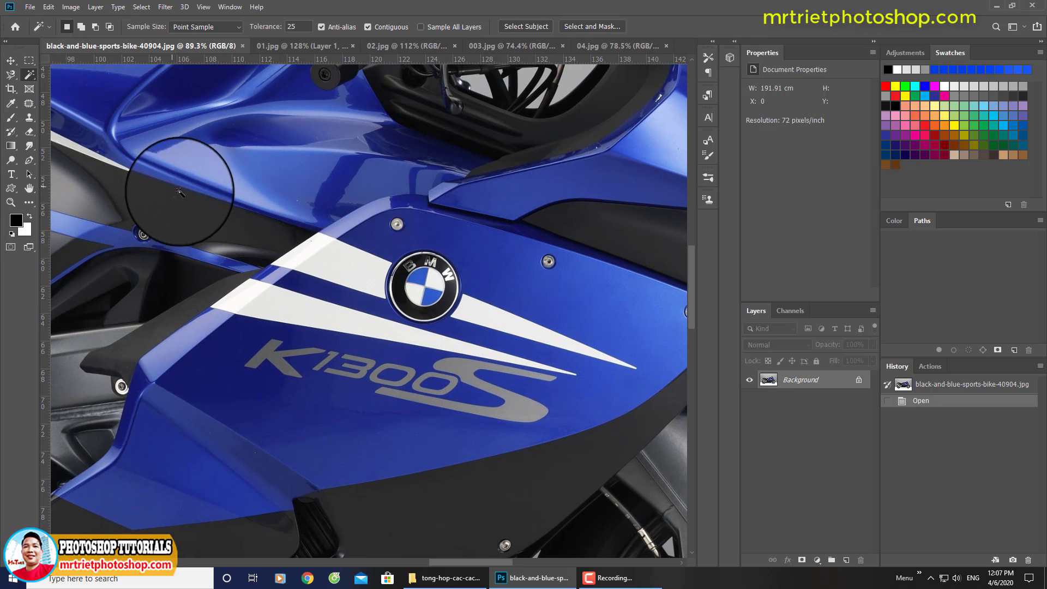
# With the Pen tool, place anchor points along the fairing's upper edge, then fit the bike in view
pyautogui.press('p')
pyautogui.scroll(2, 401, 217)
pyautogui.moveTo(544, 233); pyautogui.dragTo(350, 105)
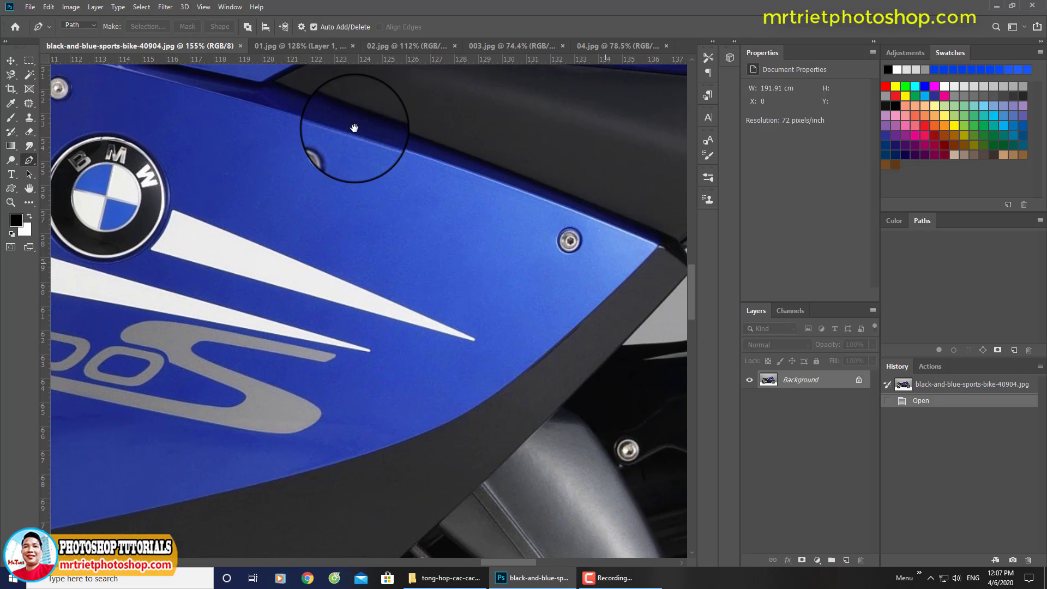
pyautogui.click(662, 240)
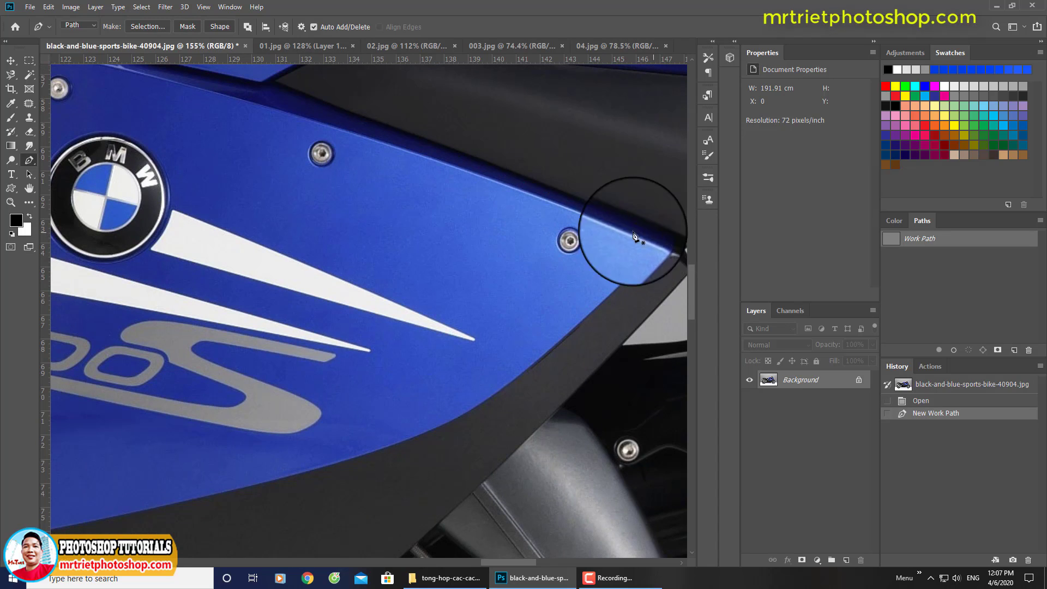
pyautogui.moveTo(319, 155)
pyautogui.mouseDown()
pyautogui.moveTo(440, 203)
pyautogui.moveTo(573, 234)
pyautogui.mouseUp()
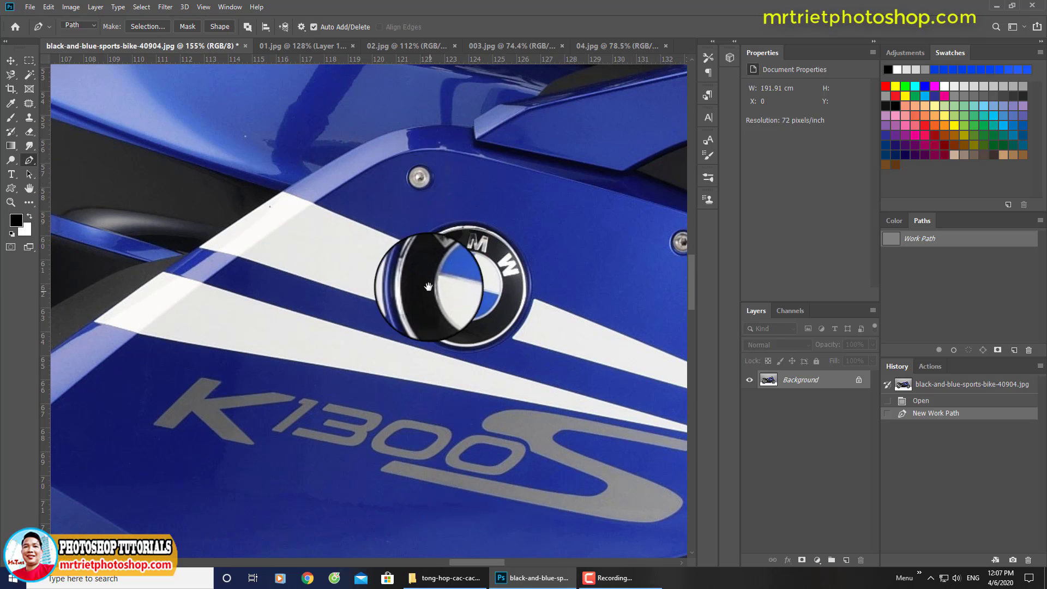
pyautogui.moveTo(422, 183); pyautogui.dragTo(386, 101)
pyautogui.moveTo(526, 210); pyautogui.dragTo(363, 188)
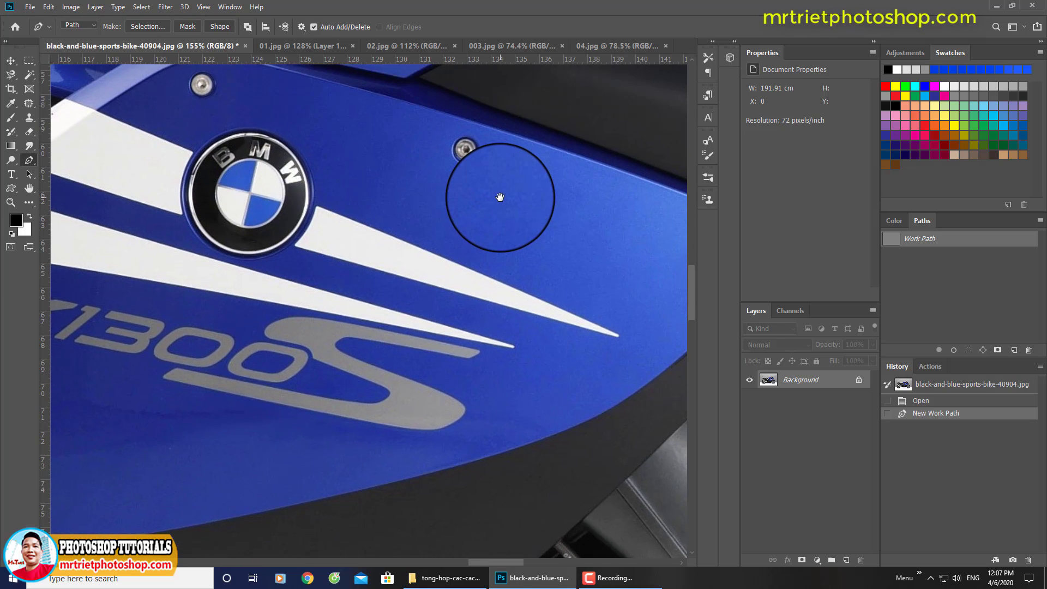
pyautogui.hotkey('ctrl', '0')
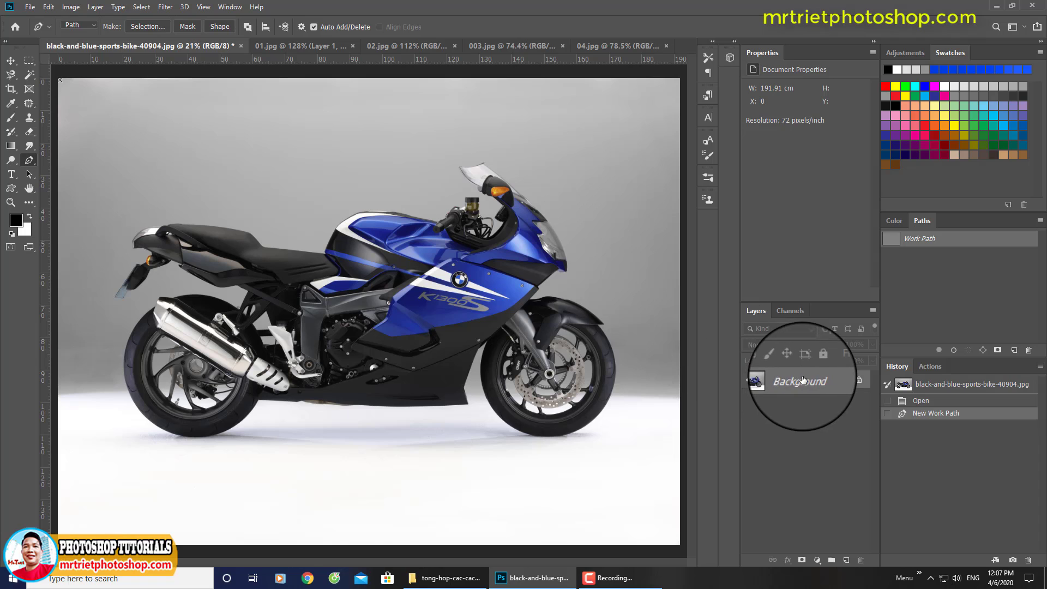
# Duplicate the Background layer as Background copy and open Image > Adjustments > Replace Color
pyautogui.moveTo(816, 379); pyautogui.dragTo(850, 554)
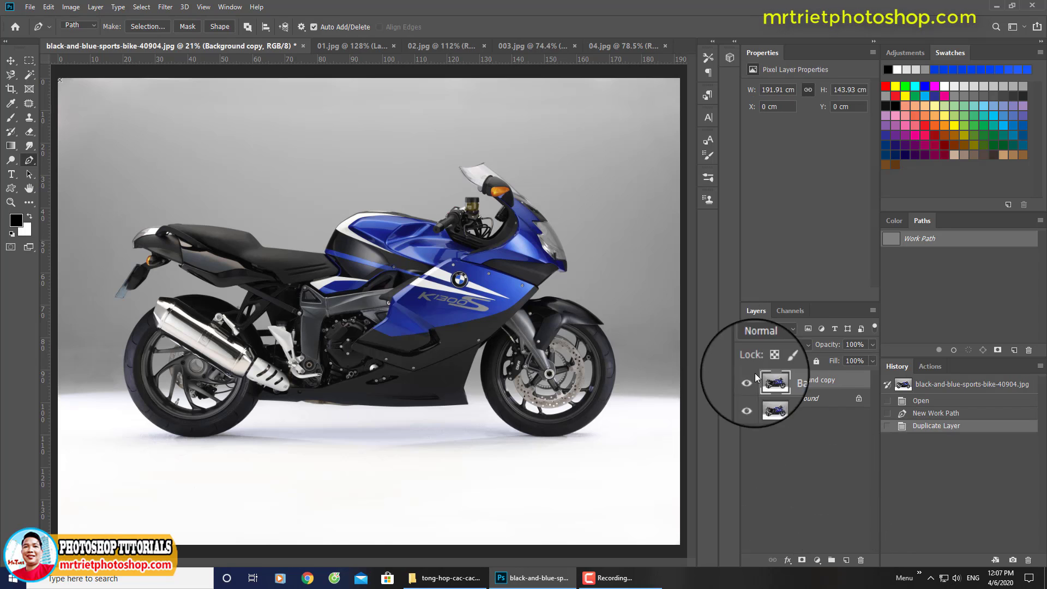
pyautogui.scroll(2, 404, 235)
pyautogui.scroll(1, 401, 238)
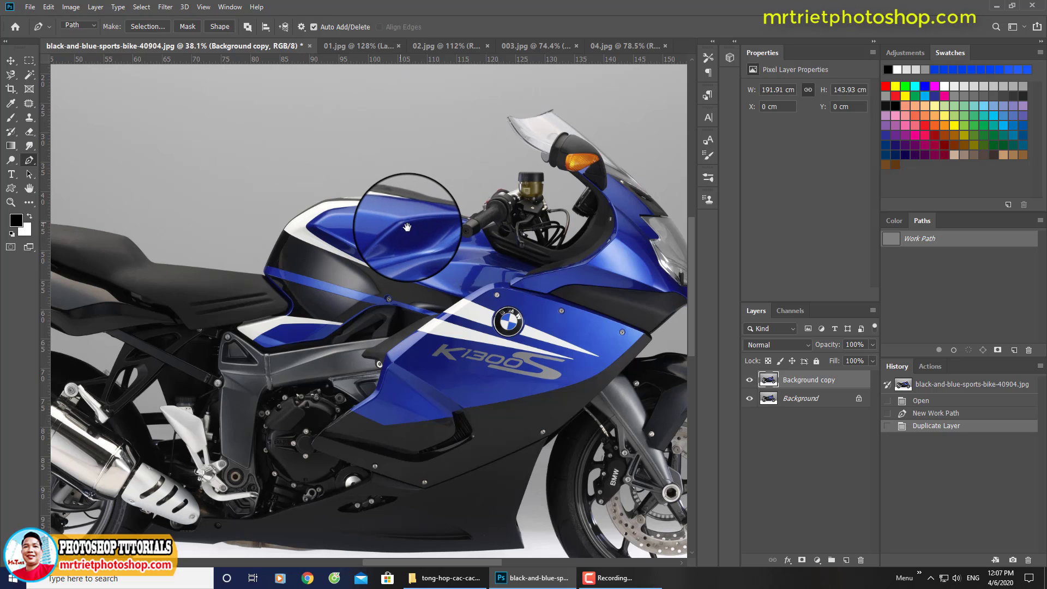
pyautogui.scroll(-3, 410, 232)
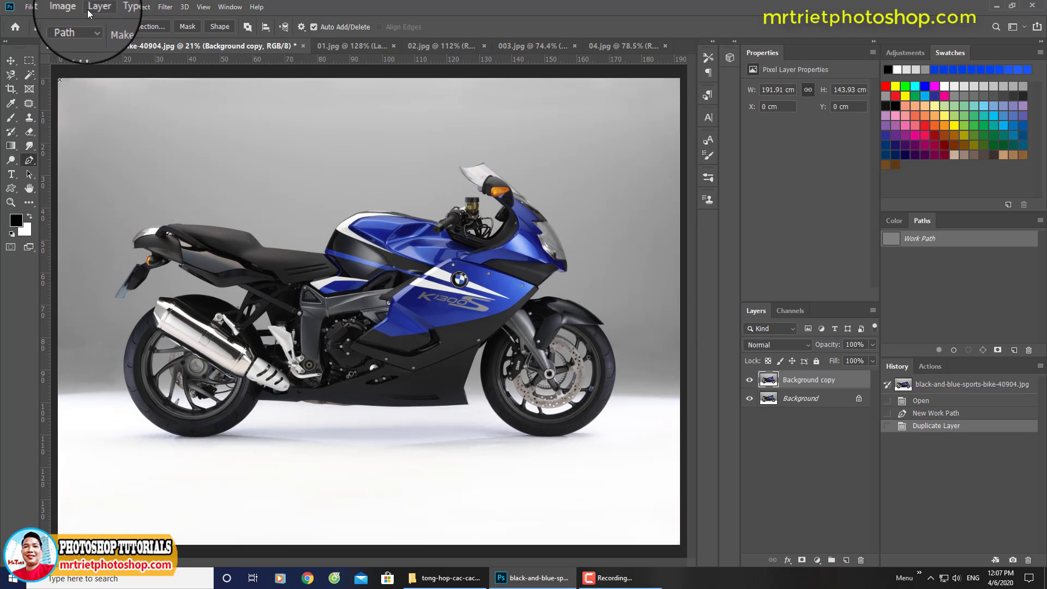
pyautogui.click(71, 7)
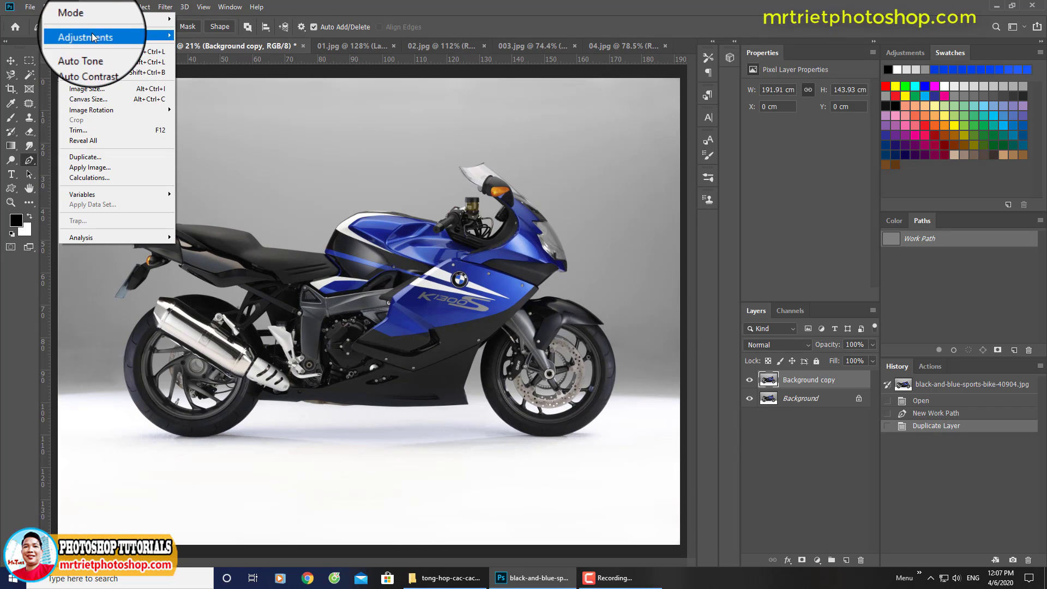
pyautogui.moveTo(87, 35)
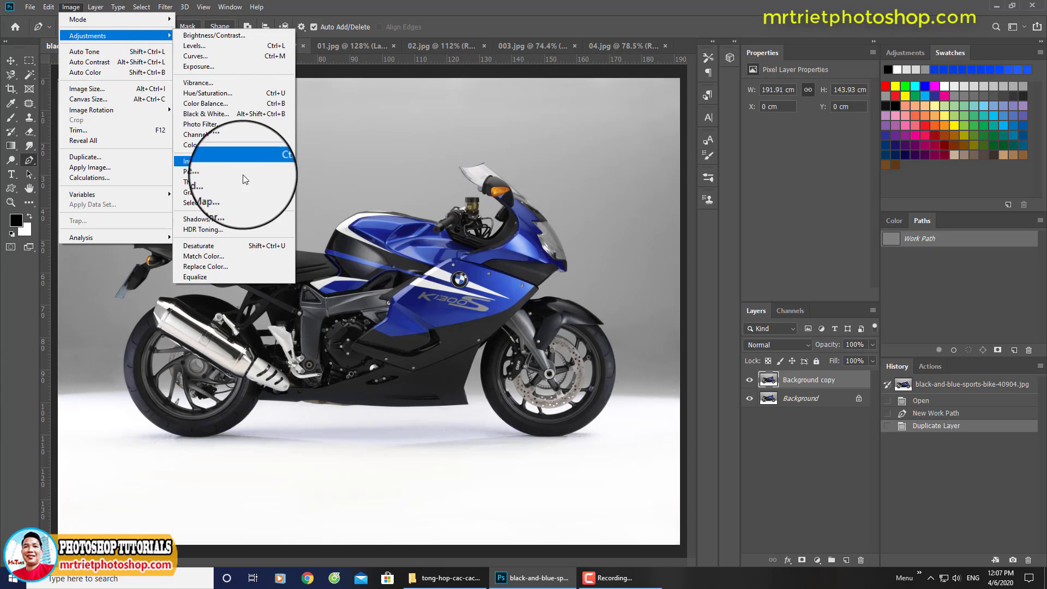
pyautogui.click(219, 268)
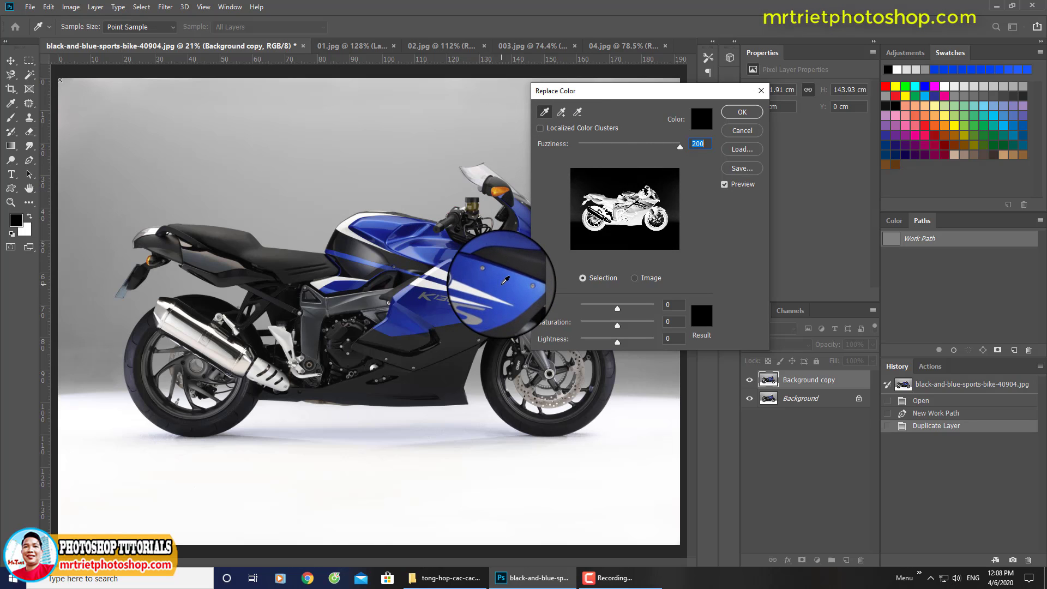
# Sample the blue fairing and bodywork, and set a bright magenta replacement (Hue +69, Saturation +35, Lightness +19)
pyautogui.click(505, 280)
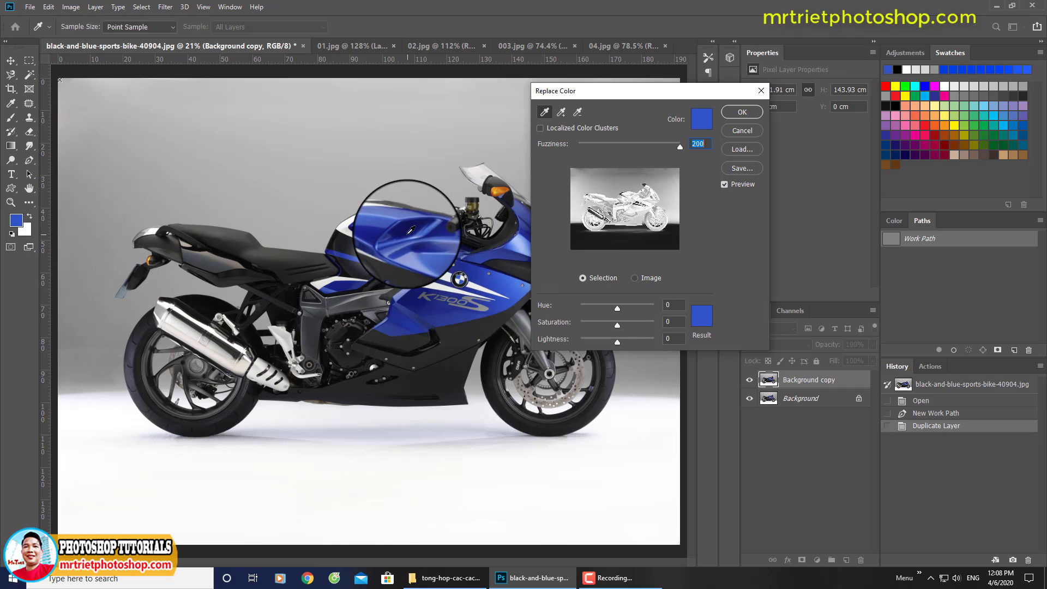
pyautogui.click(562, 113)
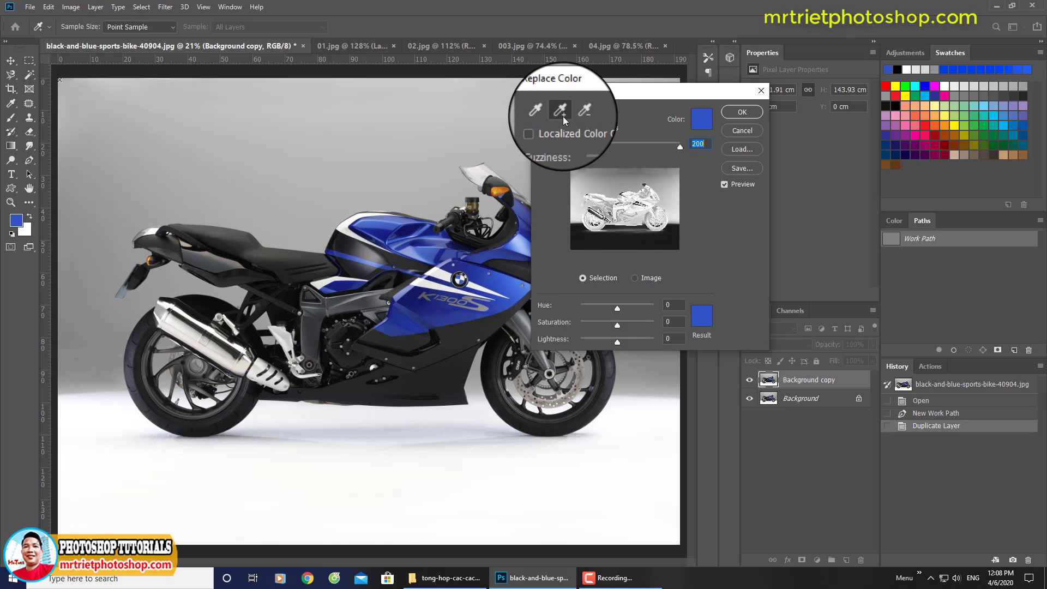
pyautogui.click(411, 231)
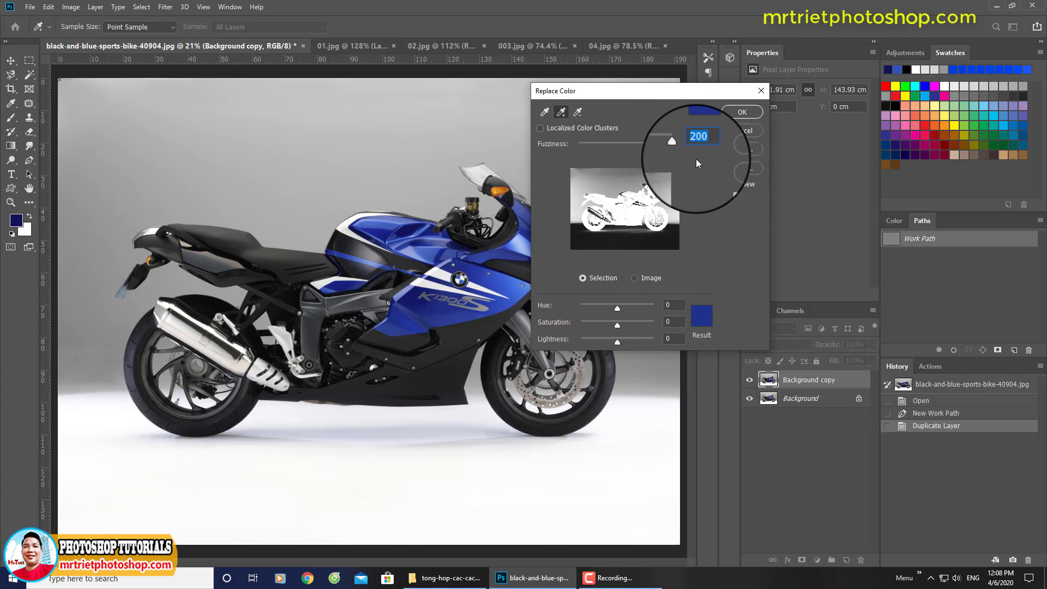
pyautogui.click(701, 316)
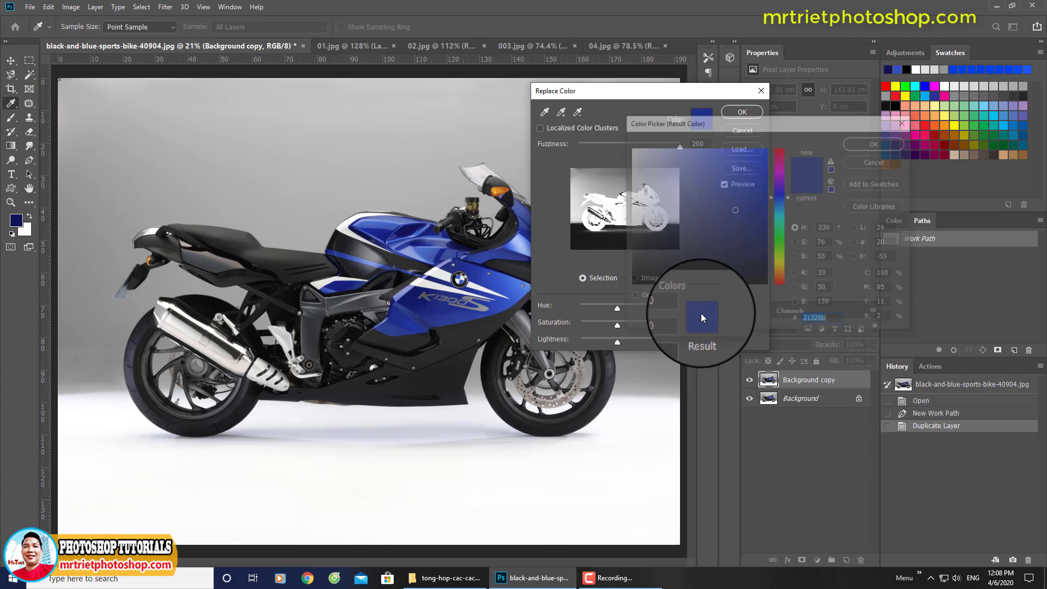
pyautogui.moveTo(778, 240); pyautogui.dragTo(780, 170)
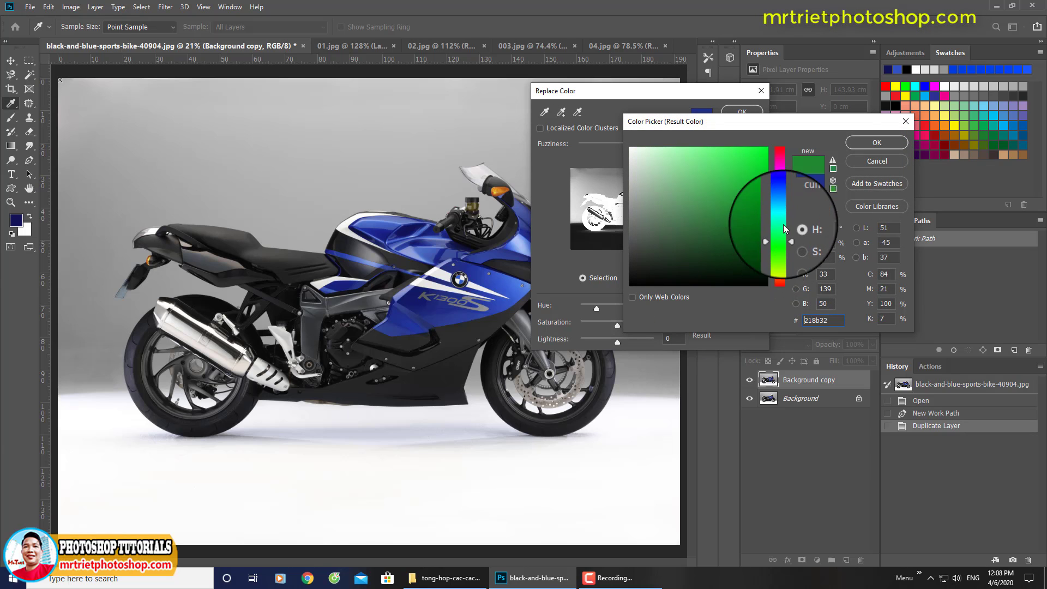
pyautogui.click(758, 149)
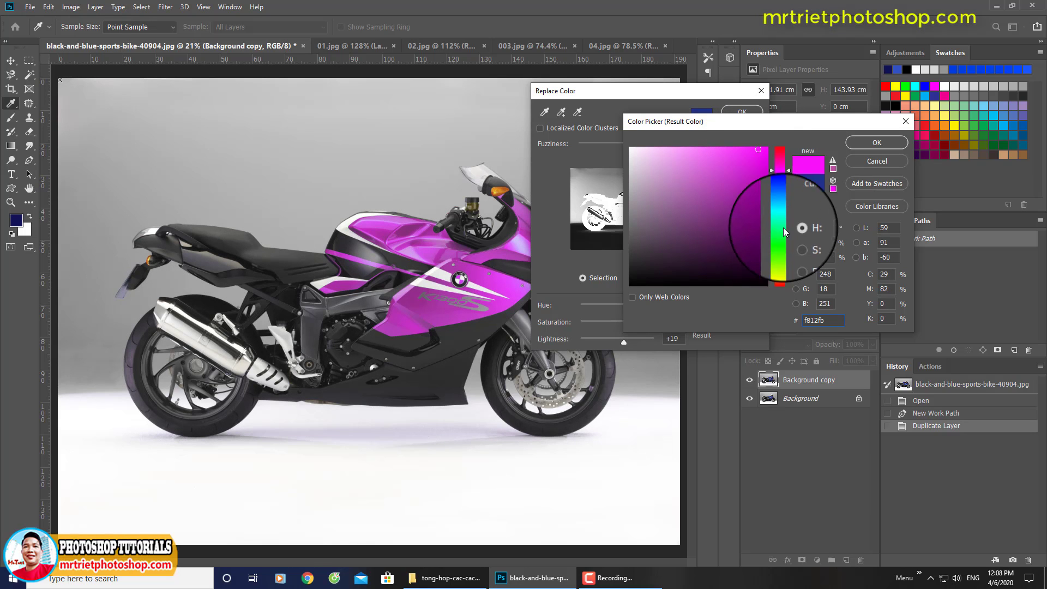
pyautogui.click(865, 143)
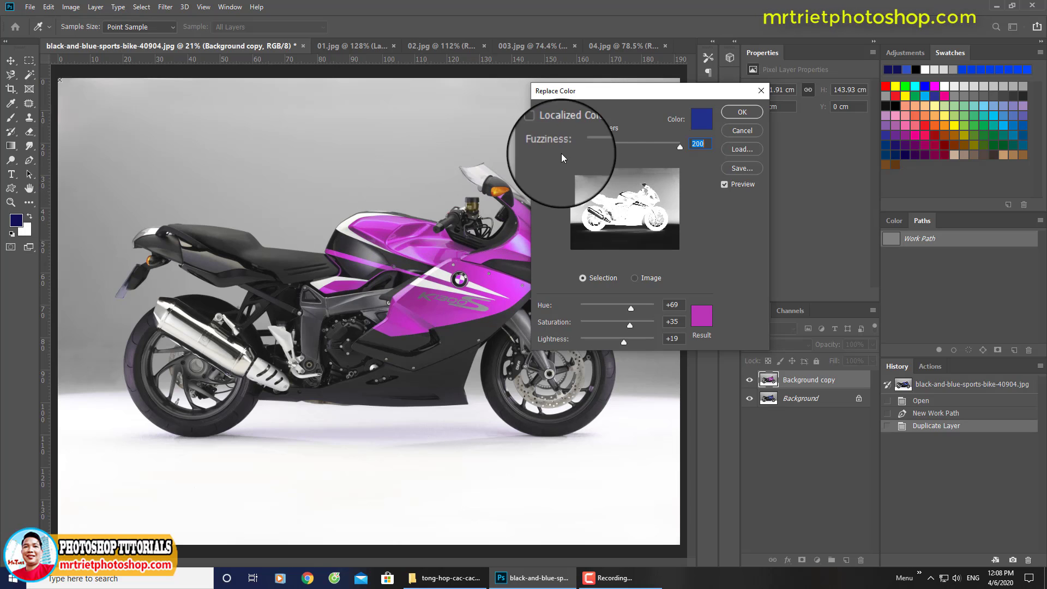
# Subtract the grey background from the colour sample and add another bodywork colour
pyautogui.click(578, 112)
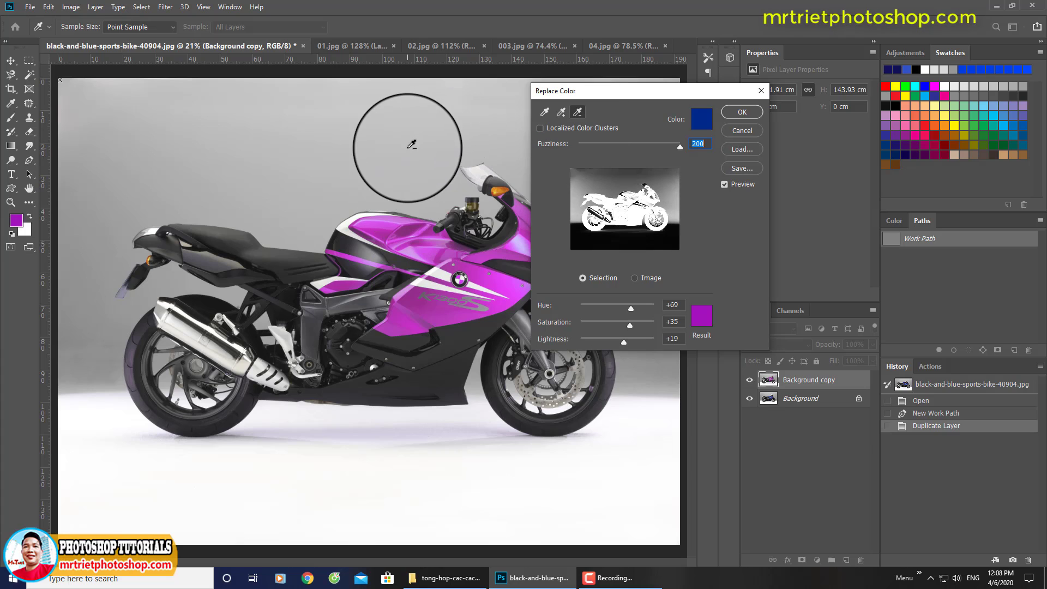
pyautogui.click(437, 143)
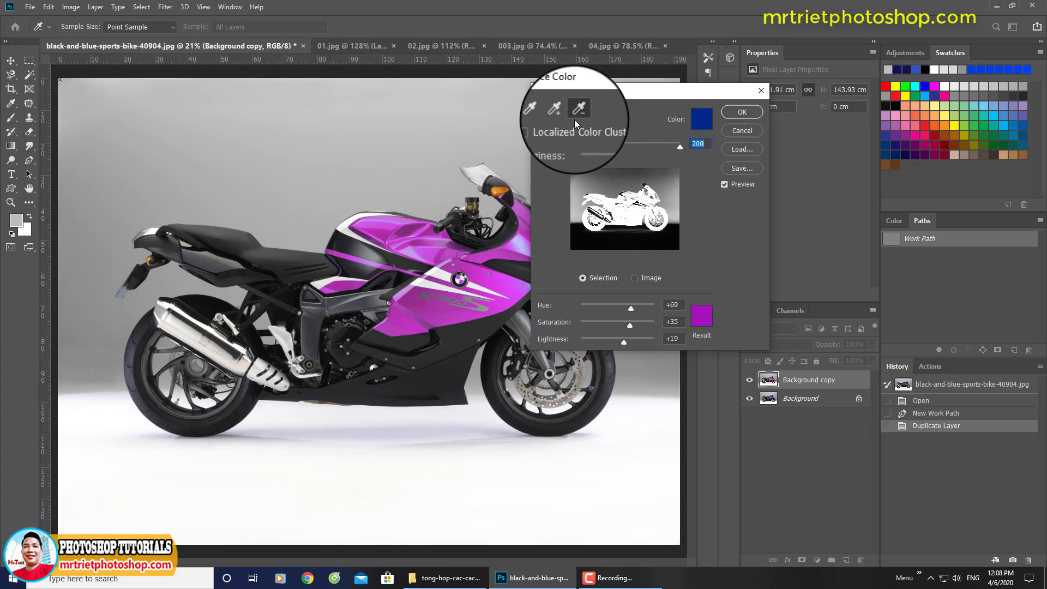
pyautogui.click(561, 112)
pyautogui.click(518, 243)
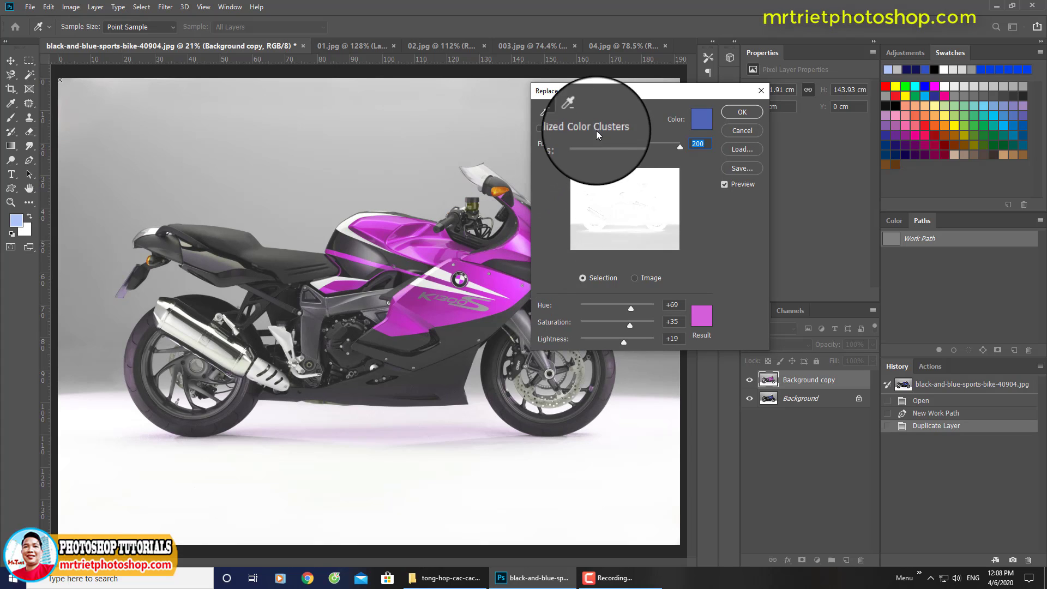
pyautogui.click(577, 112)
pyautogui.click(643, 417)
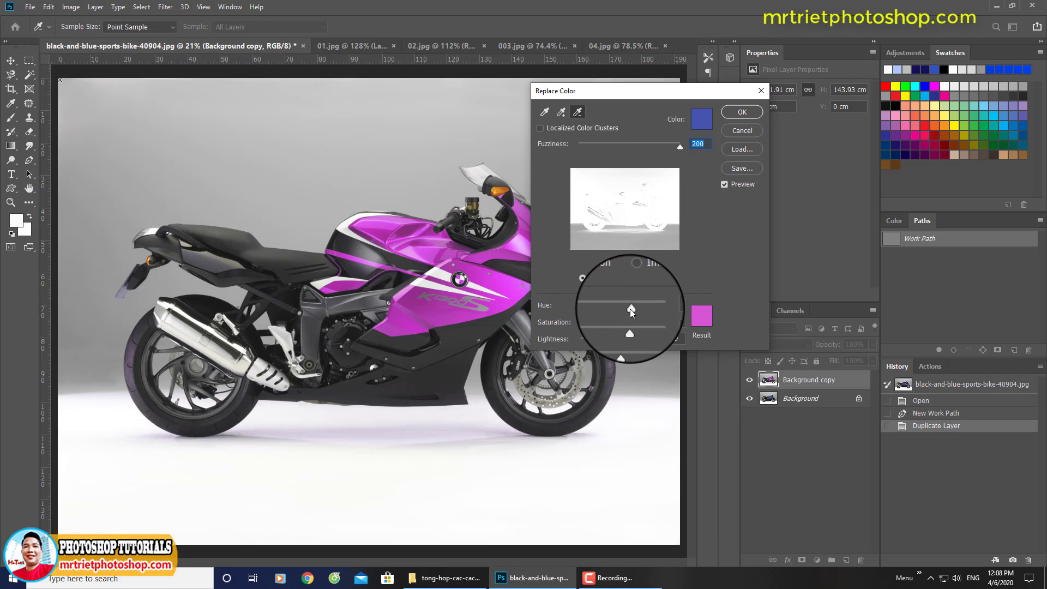
# Tune the replacement toward vivid pink, raising Saturation to +54, and exclude more grey background
pyautogui.moveTo(630, 309); pyautogui.dragTo(637, 322)
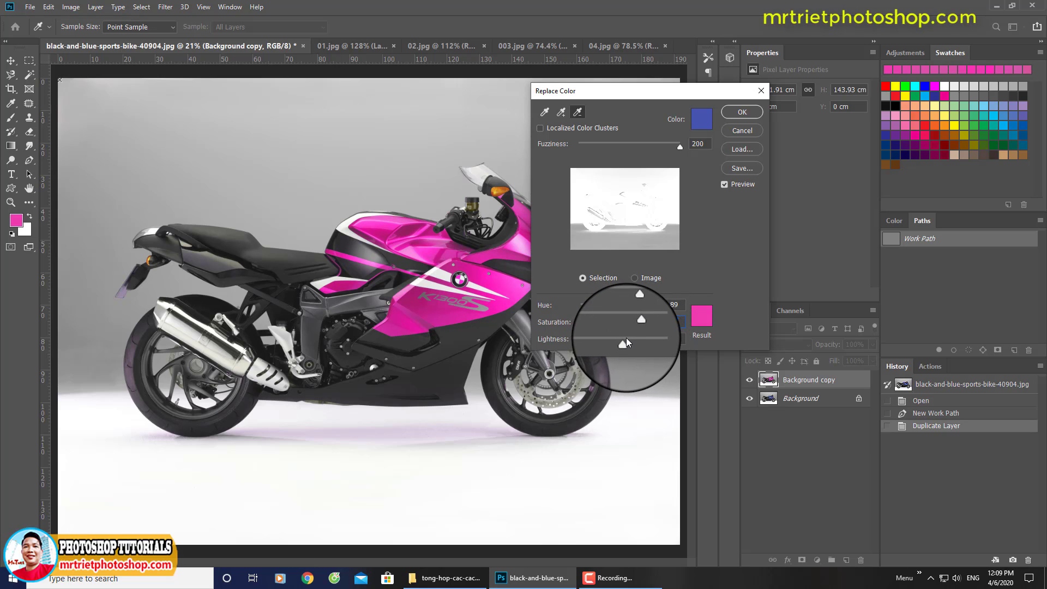
pyautogui.moveTo(622, 343)
pyautogui.mouseDown()
pyautogui.moveTo(613, 342)
pyautogui.moveTo(624, 340)
pyautogui.mouseUp()
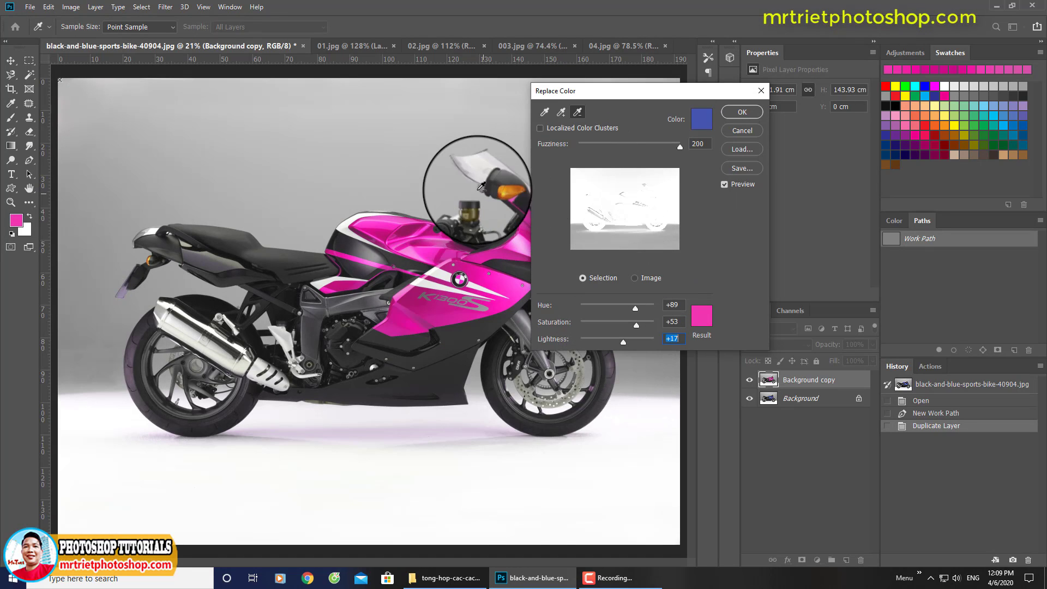
pyautogui.click(452, 137)
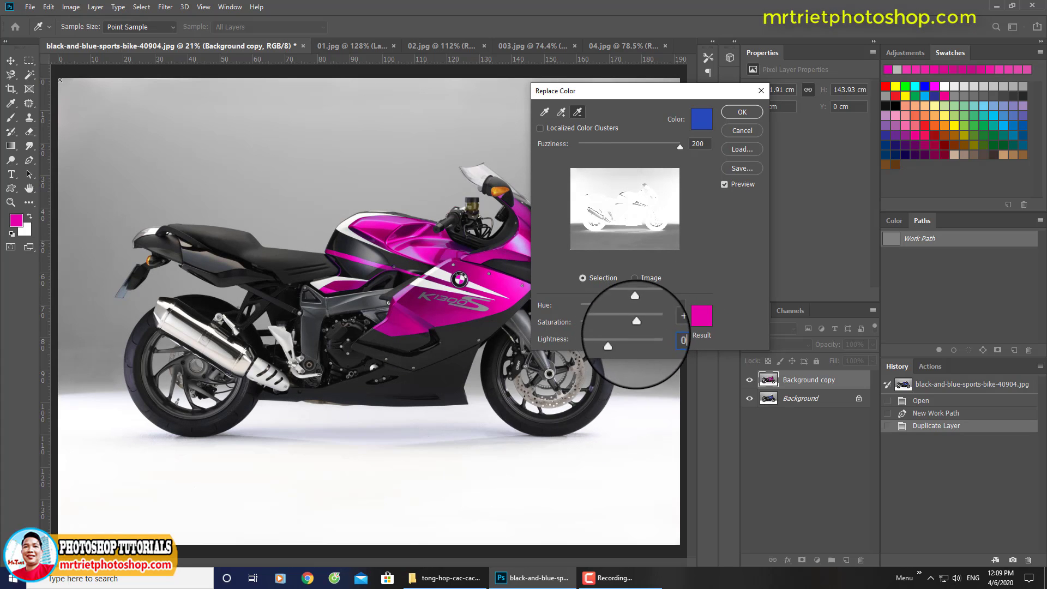
pyautogui.moveTo(633, 326)
pyautogui.mouseDown()
pyautogui.moveTo(643, 326)
pyautogui.moveTo(625, 345)
pyautogui.mouseUp()
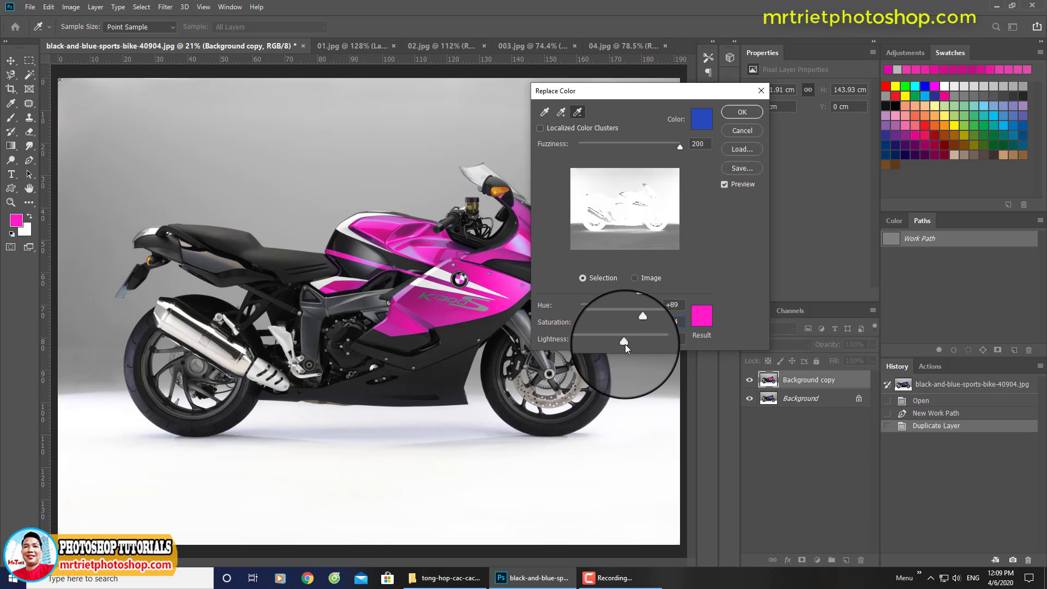
pyautogui.click(635, 309)
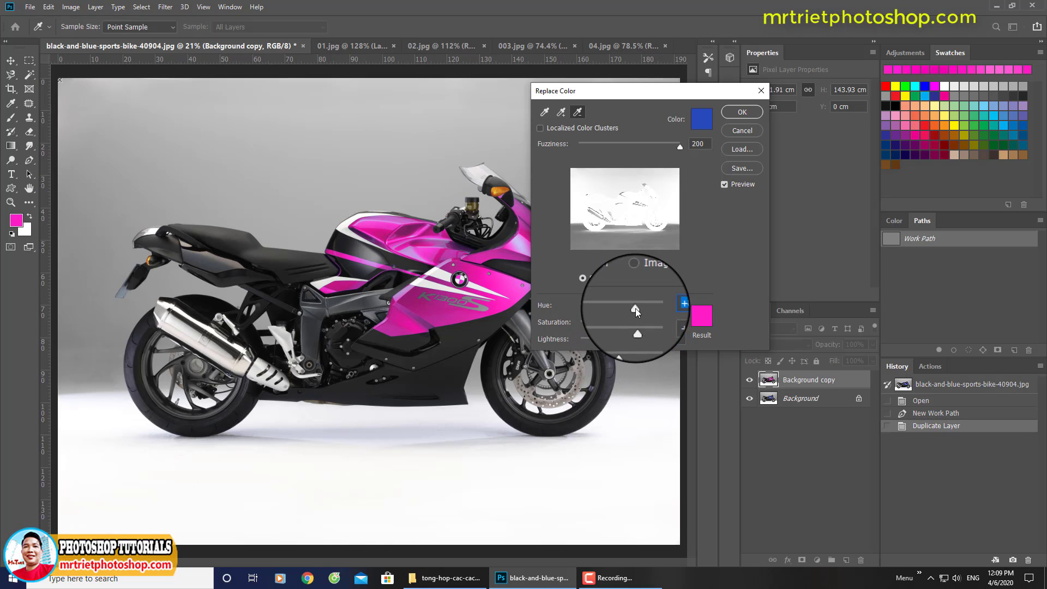
# Add the pink tank and the upper and lower fairing to the colour sample
pyautogui.click(561, 112)
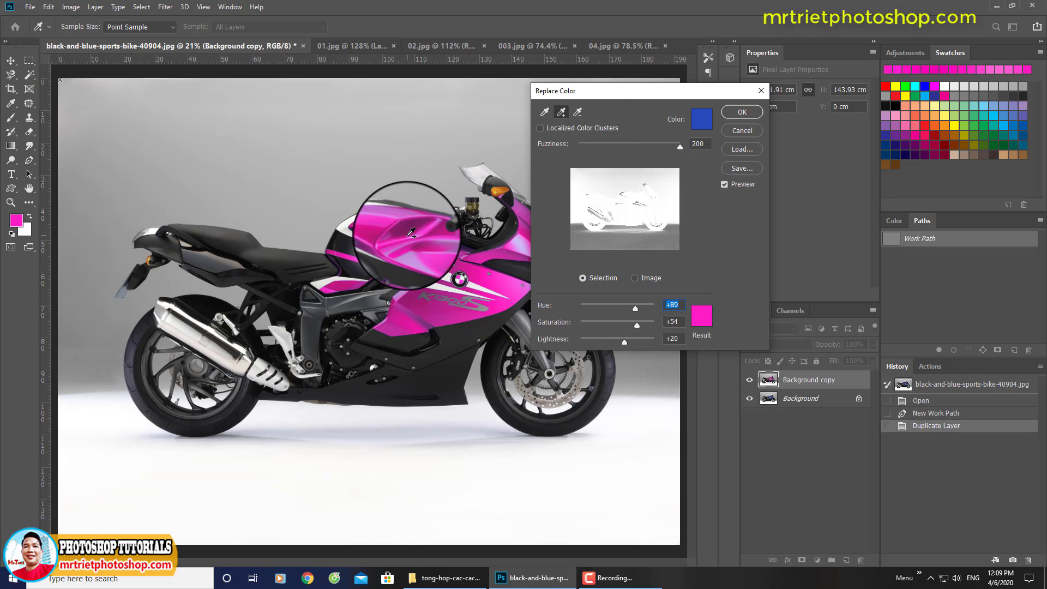
pyautogui.click(406, 223)
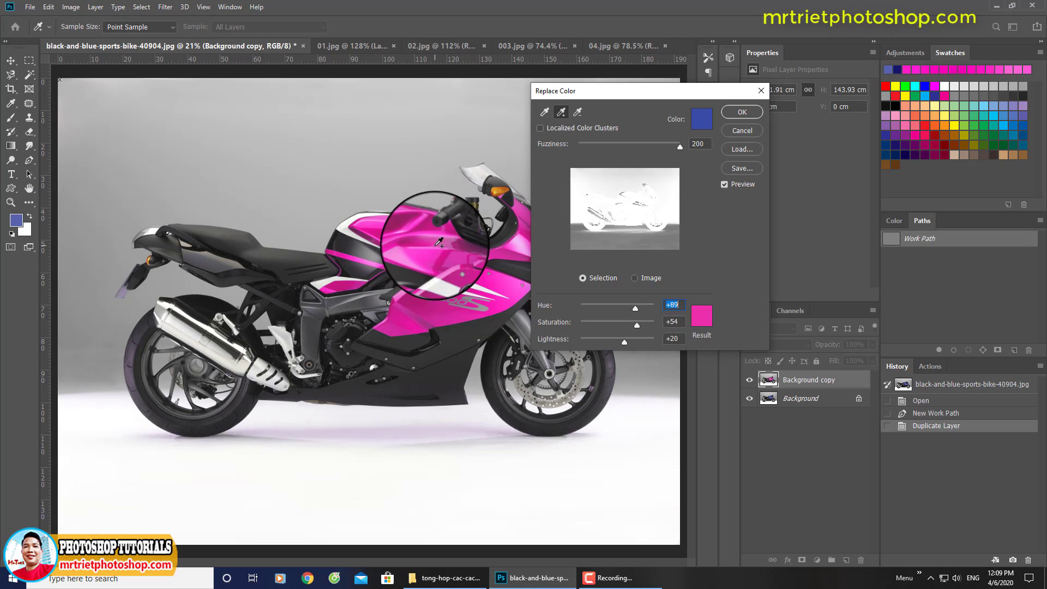
pyautogui.click(417, 313)
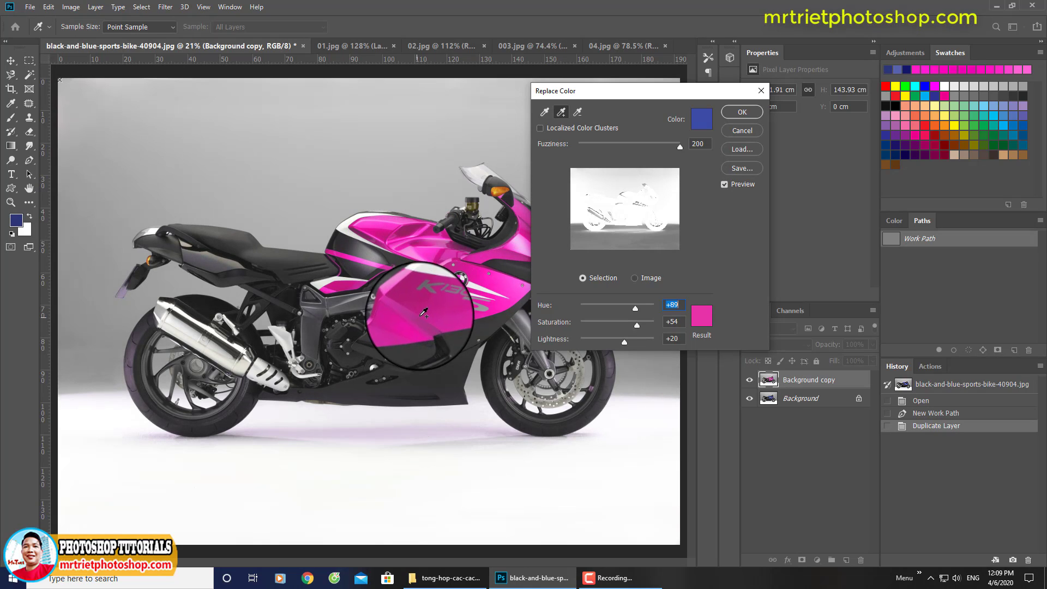
pyautogui.click(507, 305)
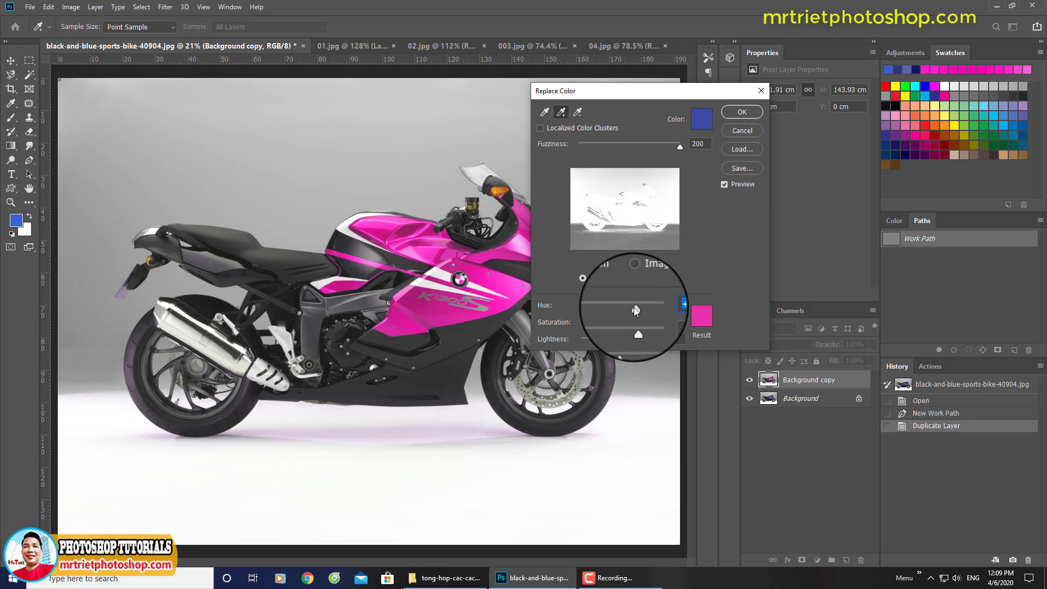
# Set Hue to +127 with Saturation +59 to turn the panels red, and apply Replace Color
pyautogui.moveTo(635, 308); pyautogui.dragTo(609, 308)
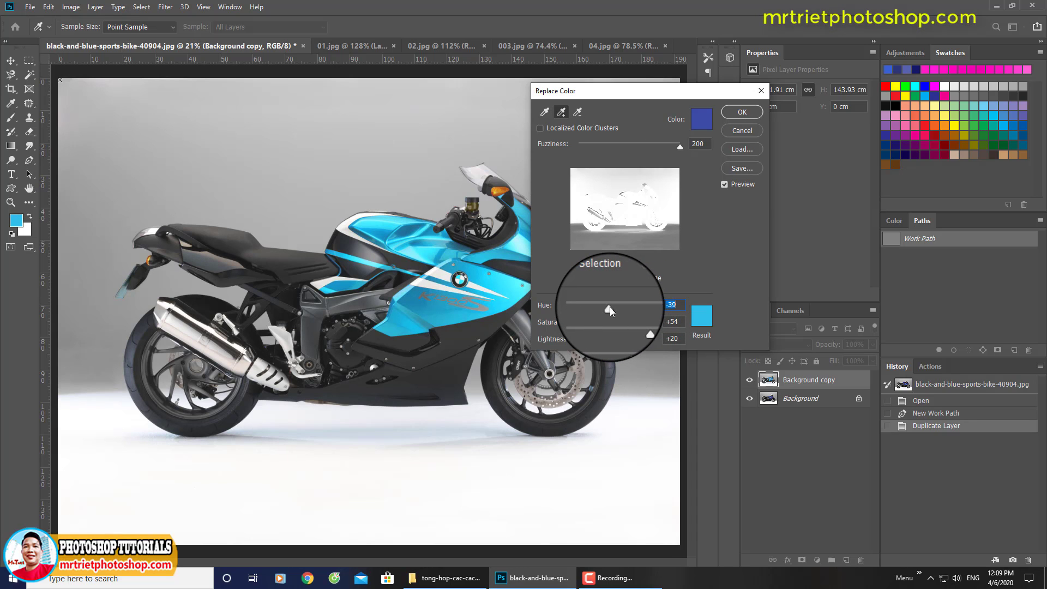
pyautogui.moveTo(610, 308)
pyautogui.mouseDown()
pyautogui.moveTo(601, 306)
pyautogui.moveTo(644, 310)
pyautogui.moveTo(642, 326)
pyautogui.mouseUp()
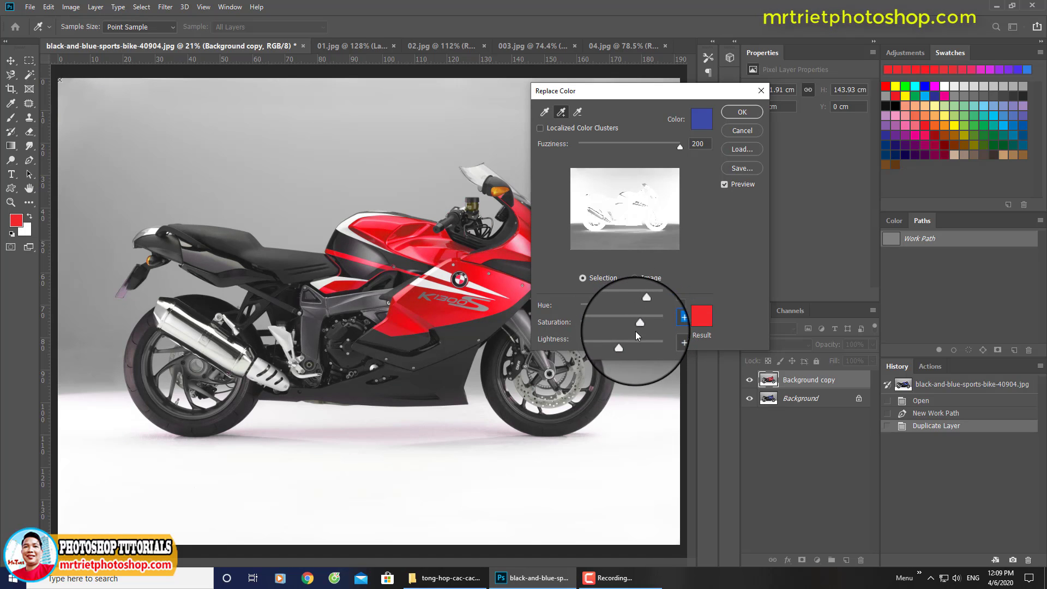
pyautogui.click(743, 116)
# Zoom to the BMW logo and toggle Background copy to compare the red bike with the blue original
pyautogui.keyDown('alt'); pyautogui.scroll(5, 510, 223); pyautogui.keyUp('alt')
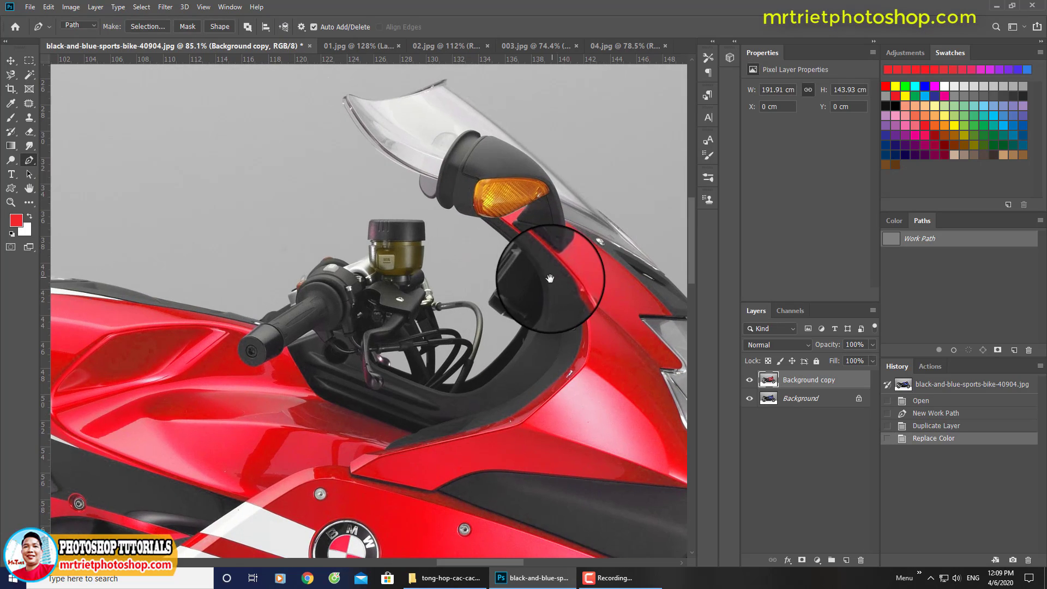
pyautogui.moveTo(549, 278); pyautogui.dragTo(475, 145)
pyautogui.moveTo(477, 236); pyautogui.dragTo(443, 272)
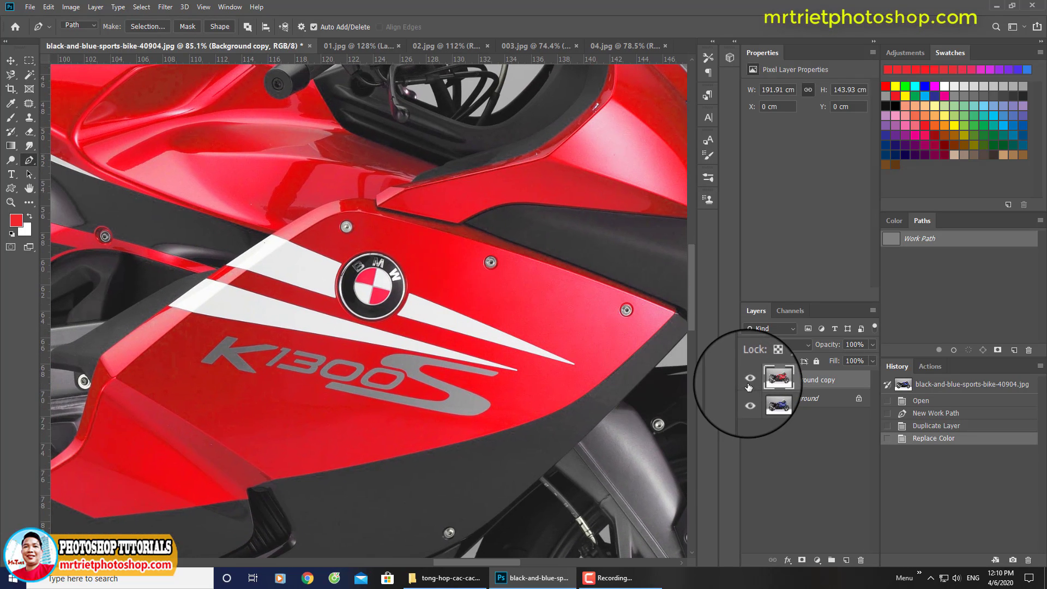
pyautogui.click(749, 382)
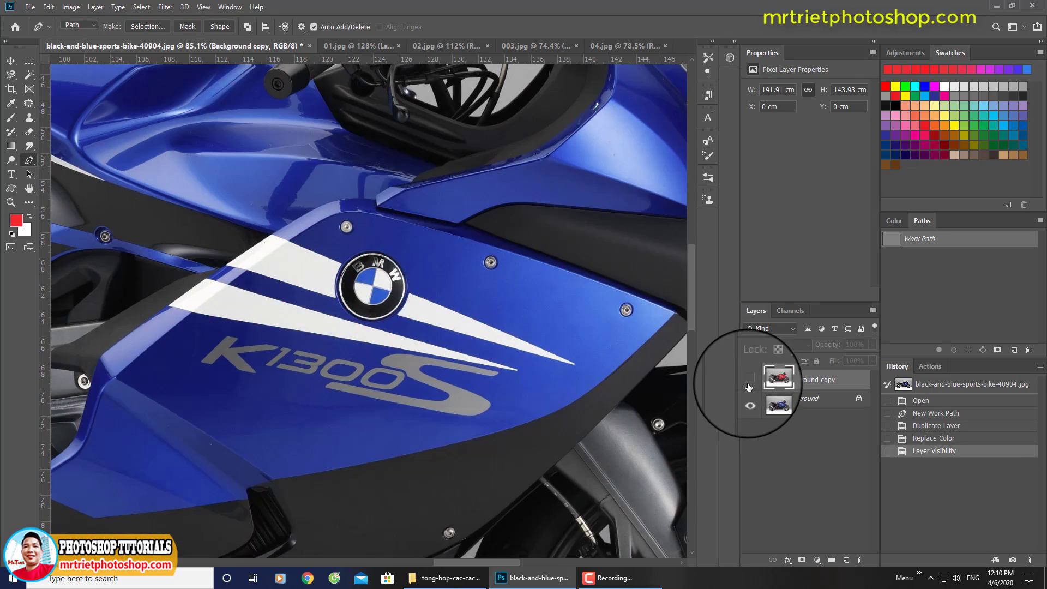
pyautogui.click(750, 379)
pyautogui.moveTo(479, 433); pyautogui.dragTo(502, 257)
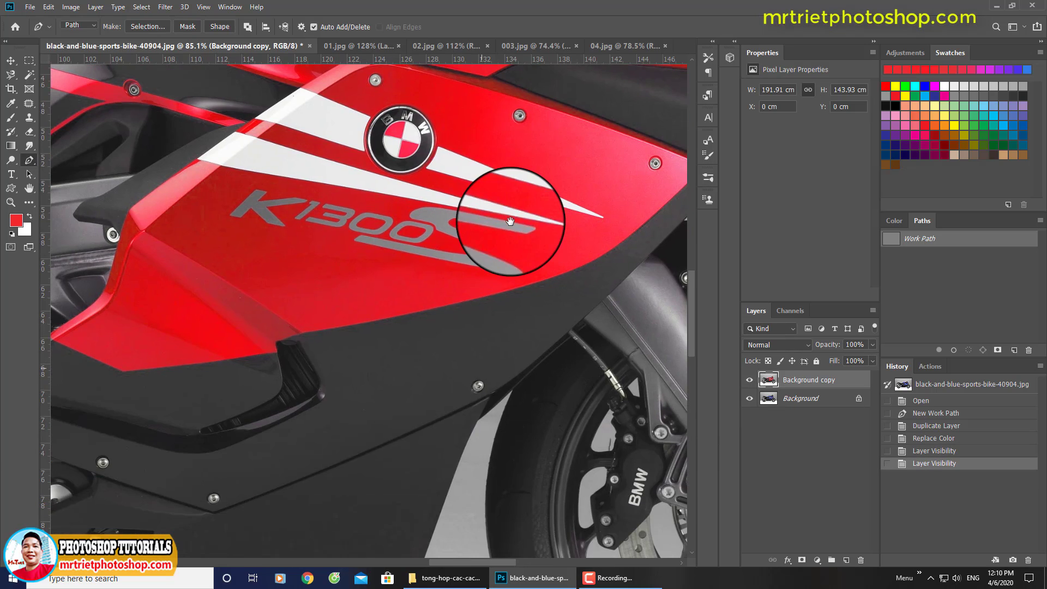
pyautogui.scroll(-3, 458, 256)
pyautogui.moveTo(351, 234); pyautogui.dragTo(386, 241)
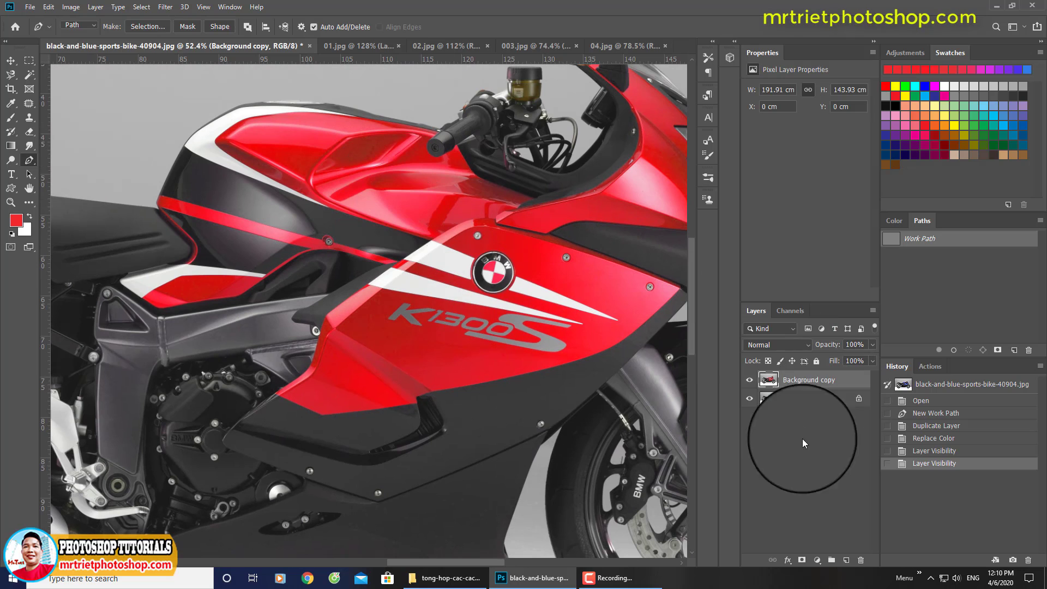
# Add a white layer mask to Background copy, compare again, and fit the bike on screen
pyautogui.click(802, 560)
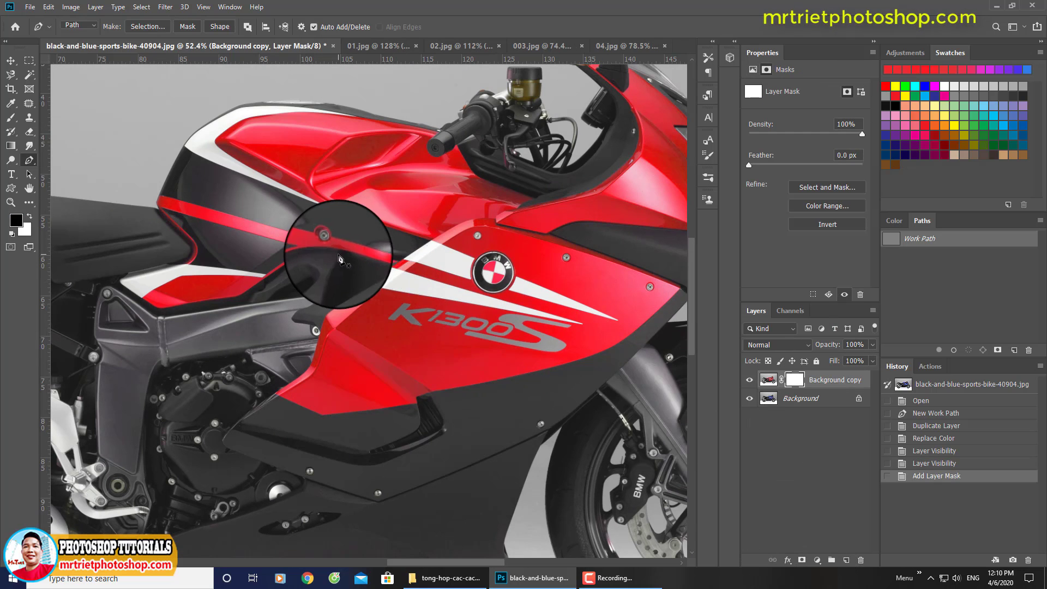
pyautogui.scroll(2, 334, 248)
pyautogui.scroll(3, 310, 269)
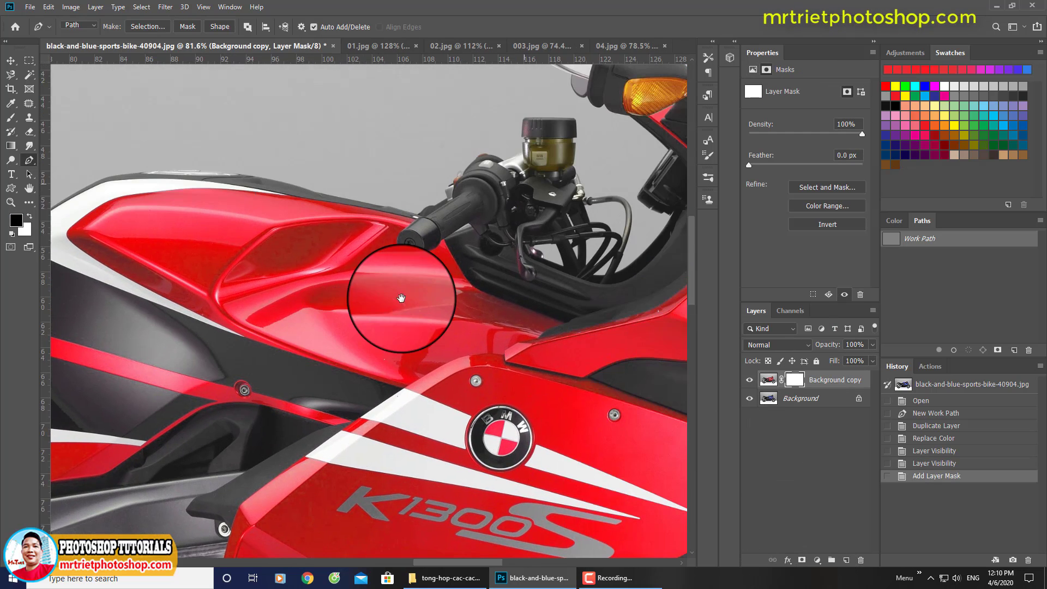
pyautogui.hscroll(2, 657, 319)
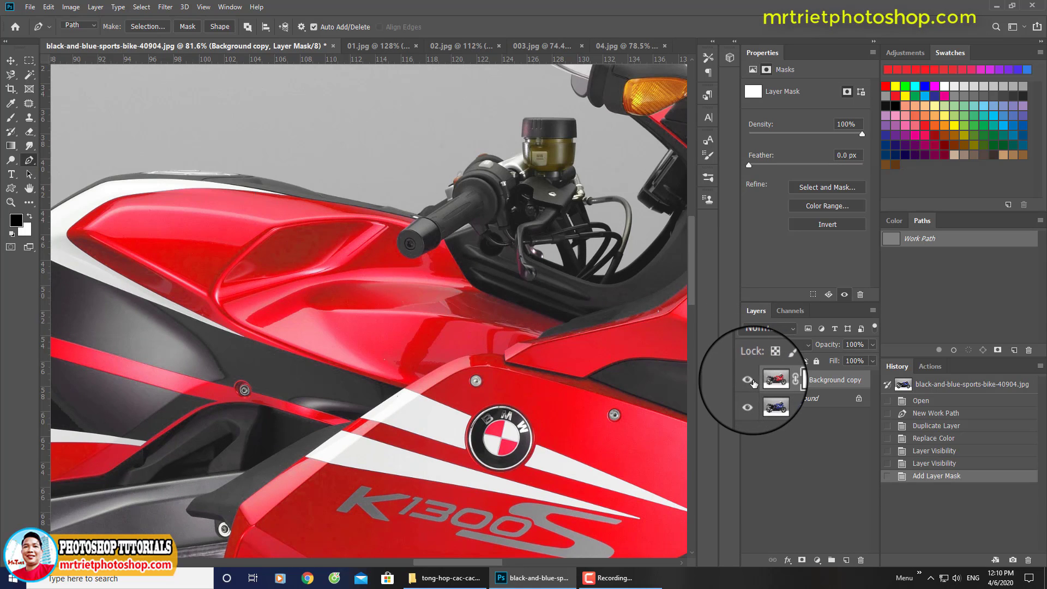
pyautogui.click(748, 380)
pyautogui.click(753, 383)
pyautogui.scroll(-1, 479, 292)
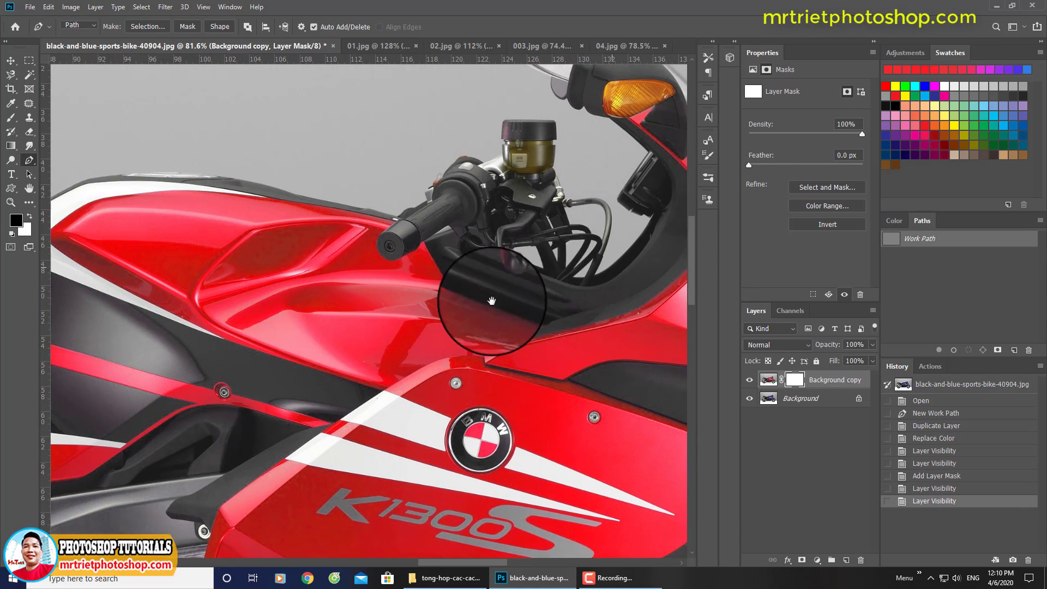
pyautogui.scroll(-1, 444, 255)
pyautogui.scroll(-1, 445, 255)
pyautogui.hotkey('ctrl', '0')
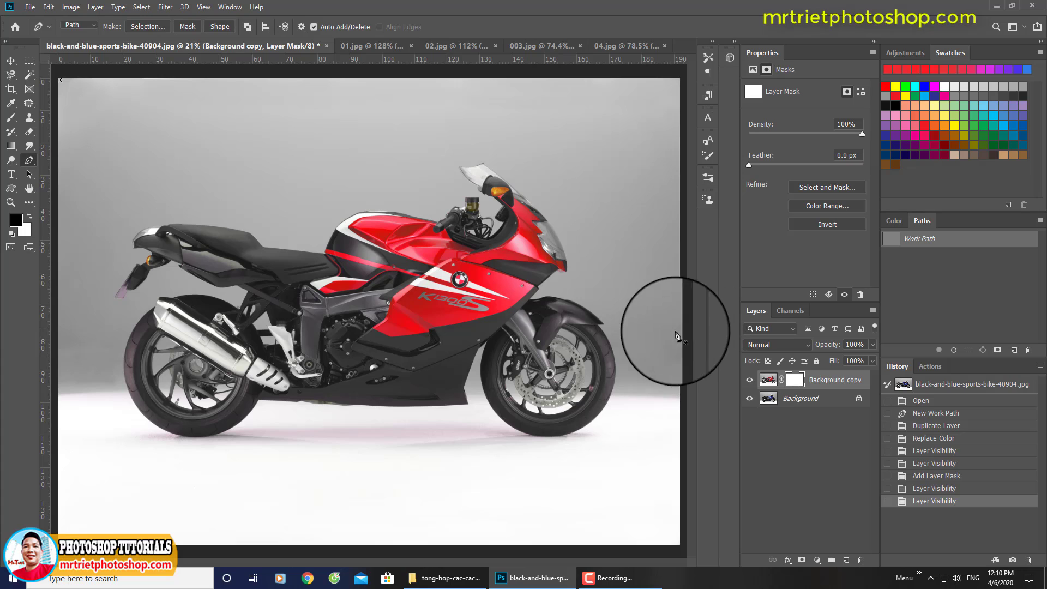
# Switch to the striped shirt photo 02.jpg and duplicate its Background onto Layer 1
pyautogui.click(375, 43)
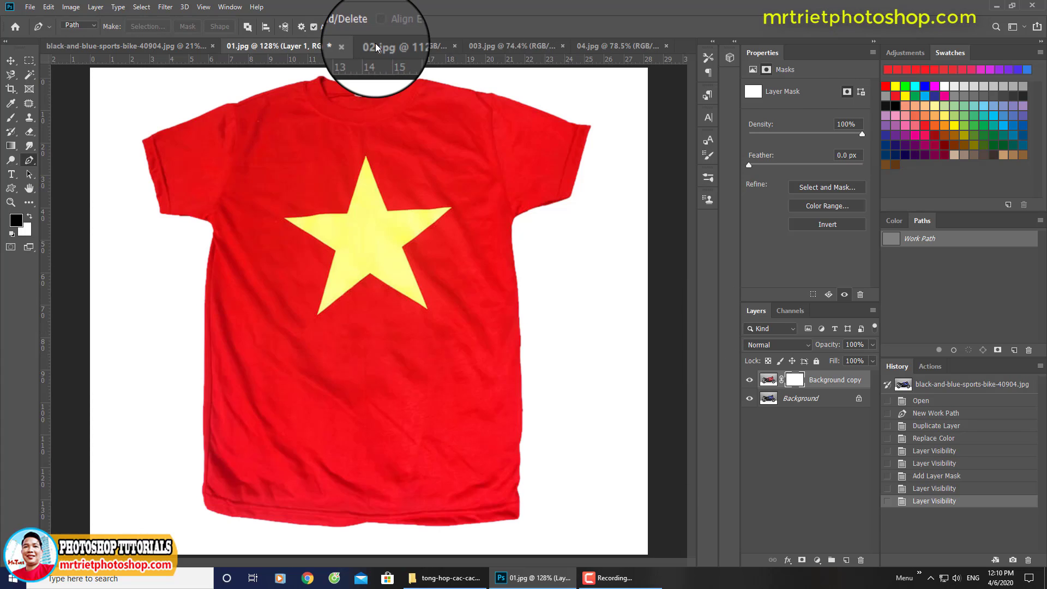
pyautogui.click(488, 48)
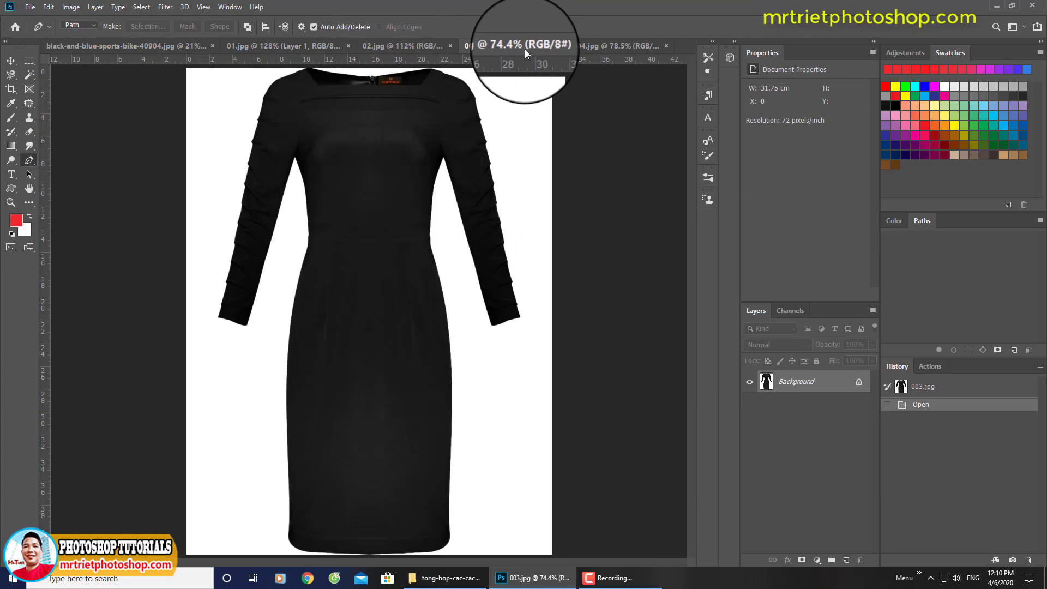
pyautogui.click(267, 48)
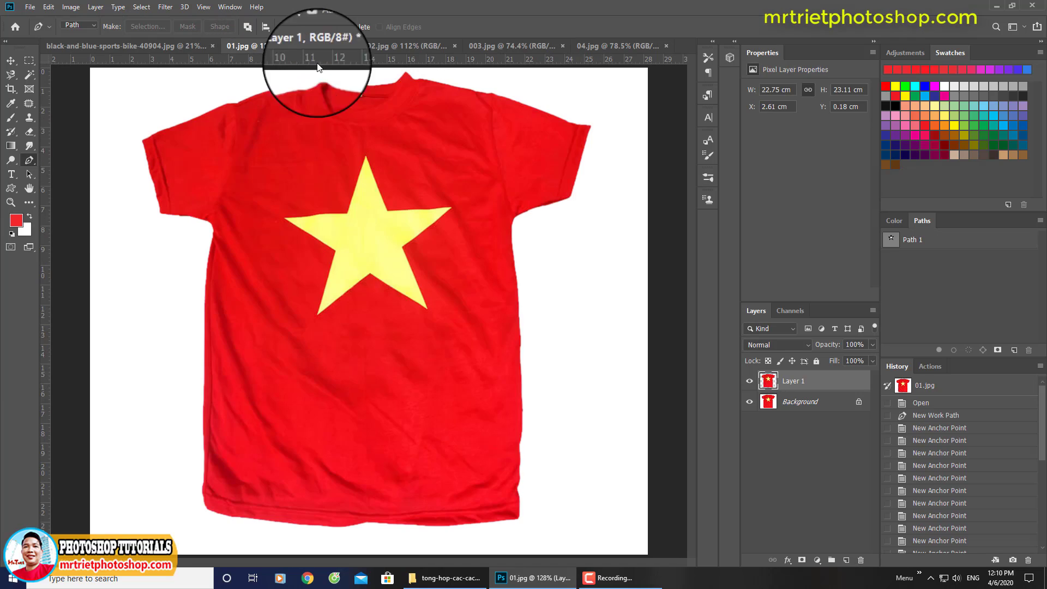
pyautogui.click(384, 44)
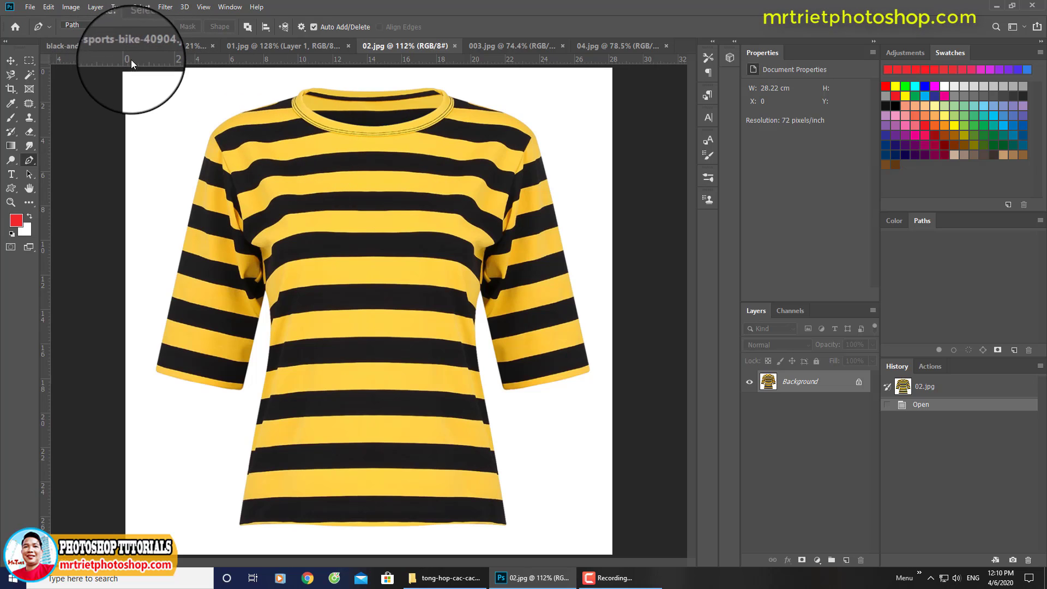
pyautogui.hotkey('ctrl', 'j')
# In Replace Color, sample a yellow stripe and set the replacement colour to bright green
pyautogui.click(67, 8)
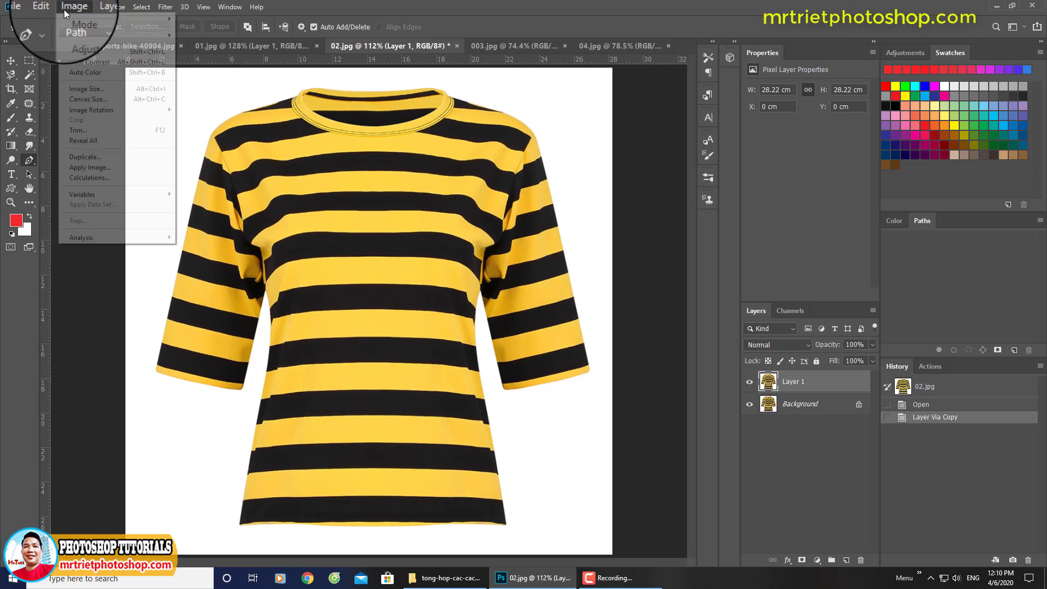
pyautogui.moveTo(88, 36)
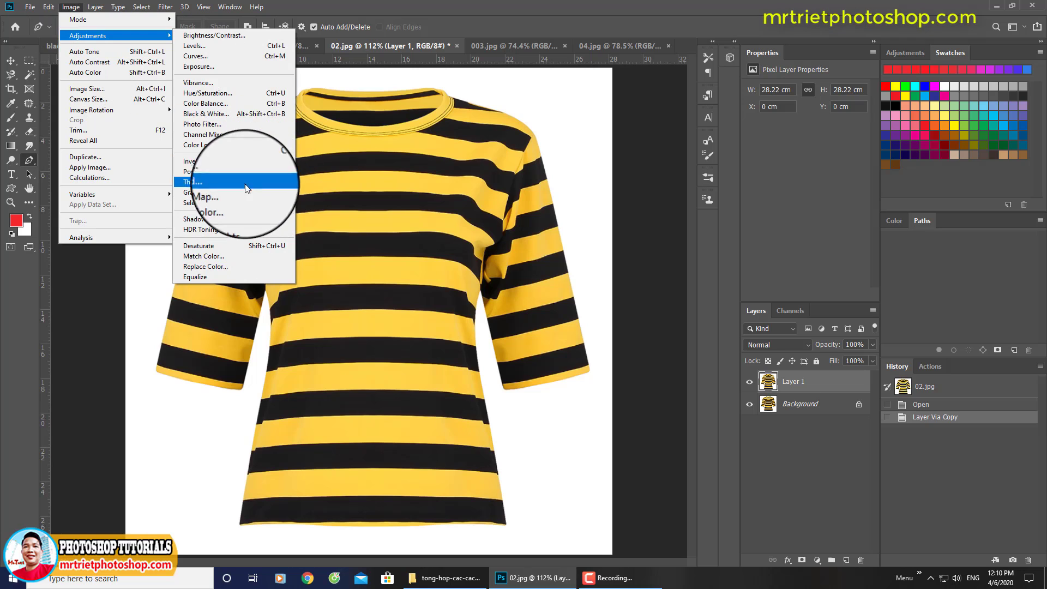
pyautogui.click(216, 265)
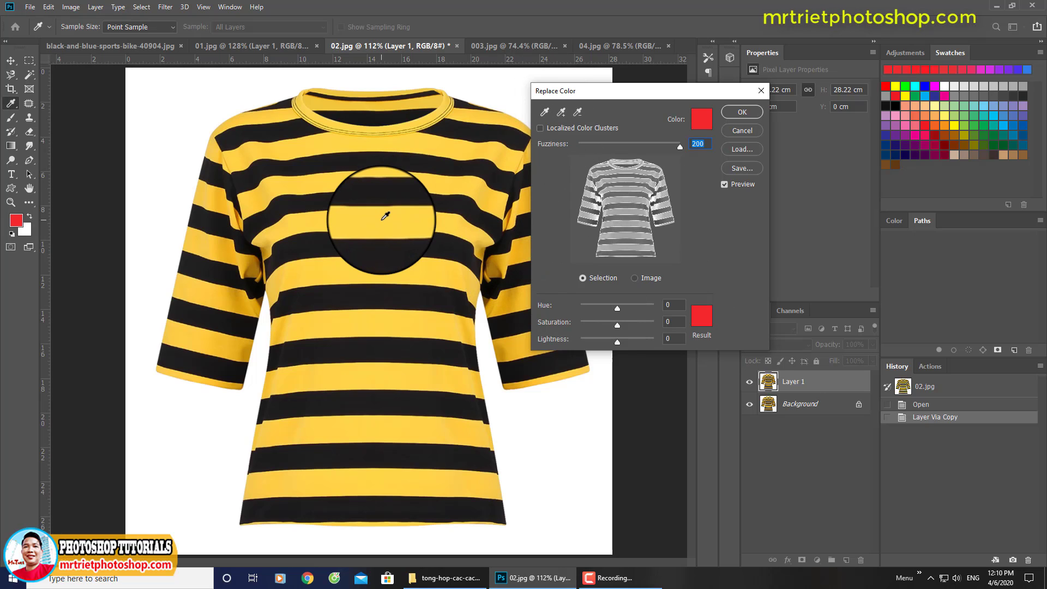
pyautogui.click(385, 216)
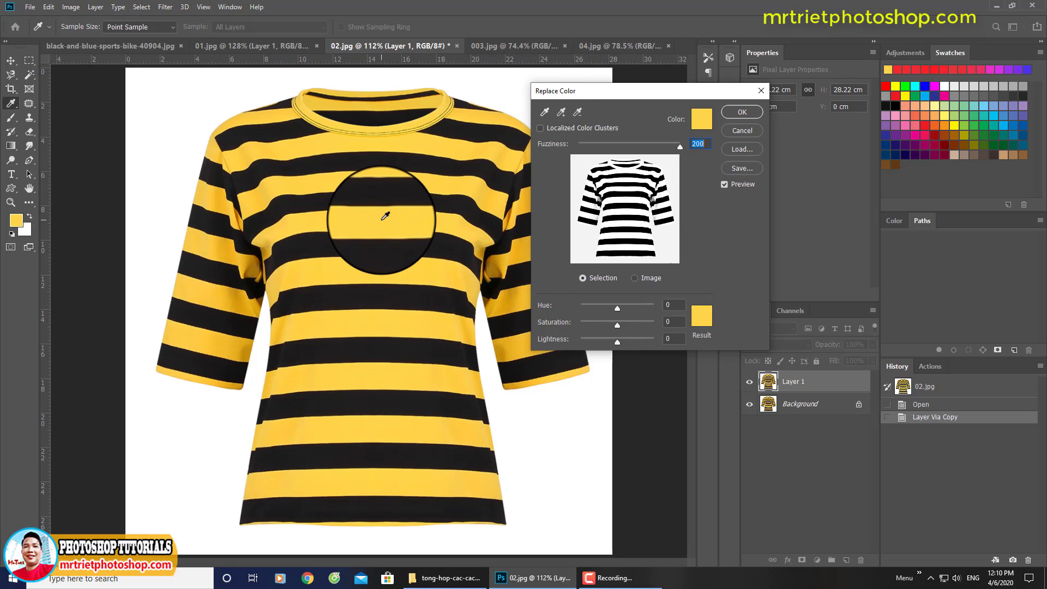
pyautogui.click(702, 316)
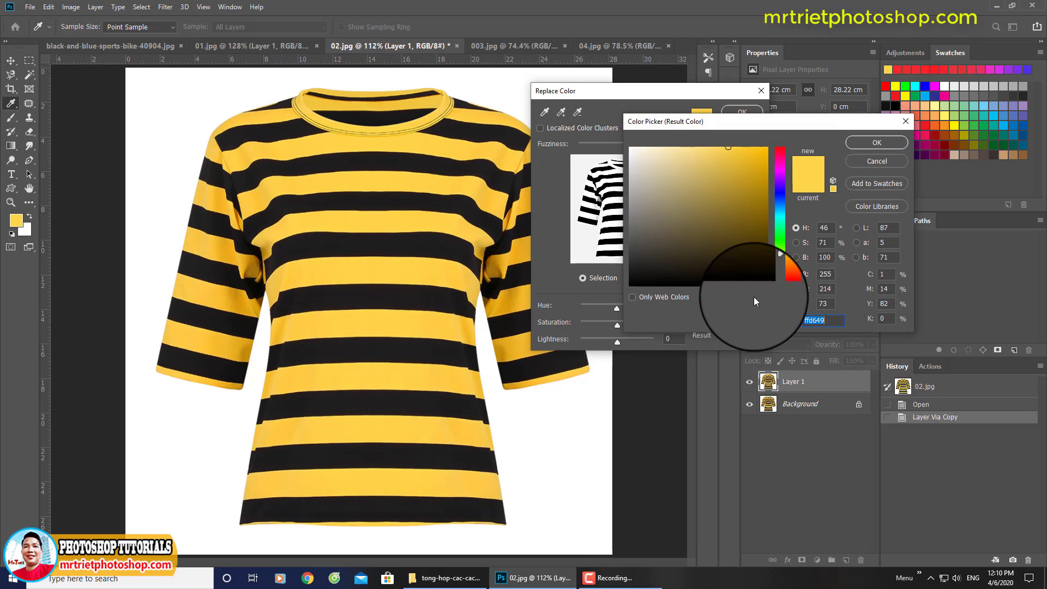
pyautogui.click(817, 321)
pyautogui.doubleClick(816, 320)
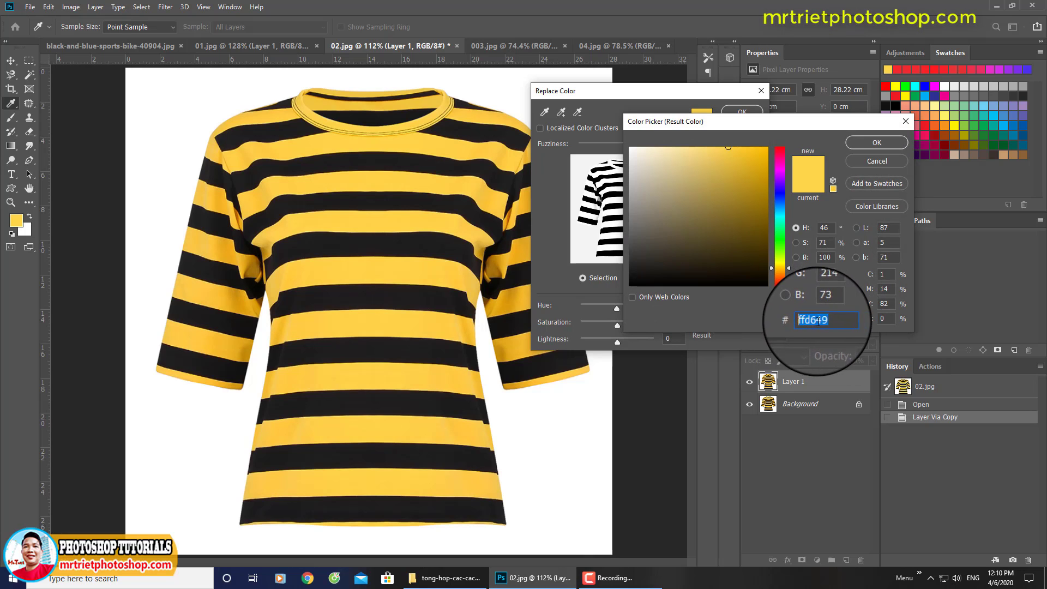
pyautogui.click(779, 243)
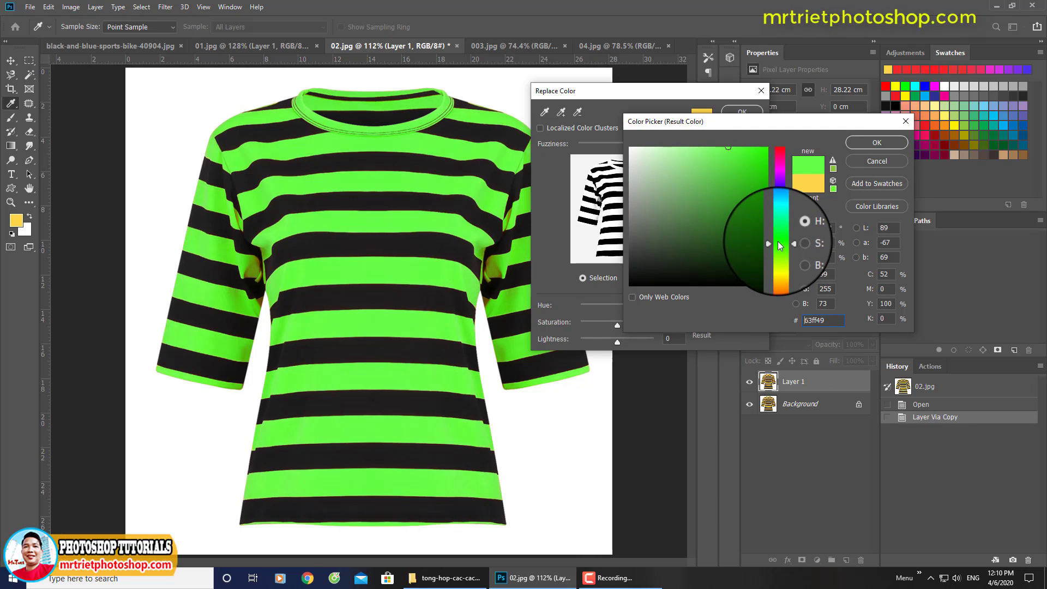
pyautogui.click(877, 143)
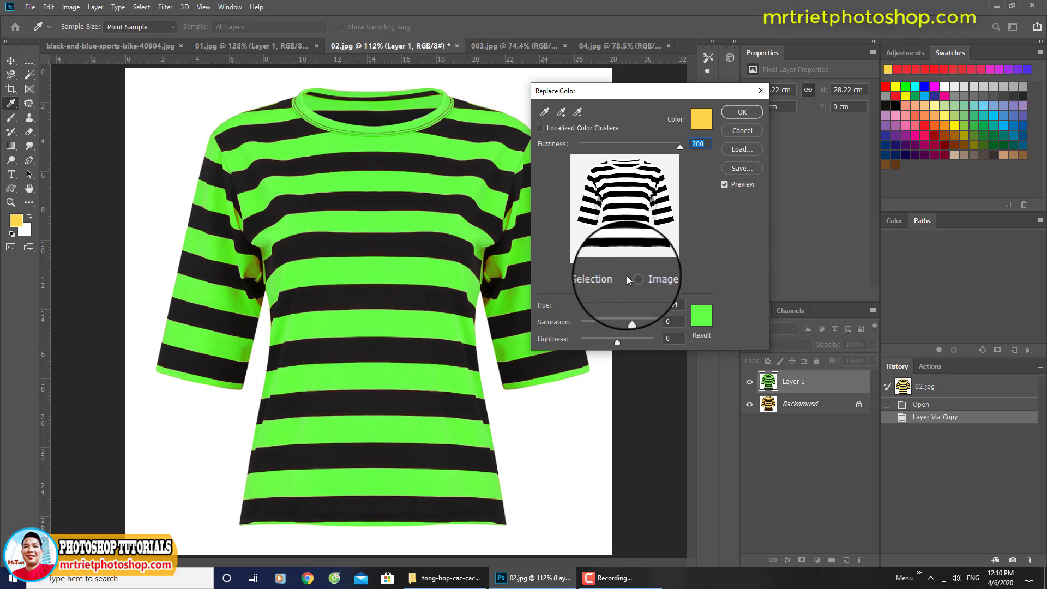
# Compare the preview, add the shaded underarm yellow to the sample, and apply the green recolour
pyautogui.click(729, 187)
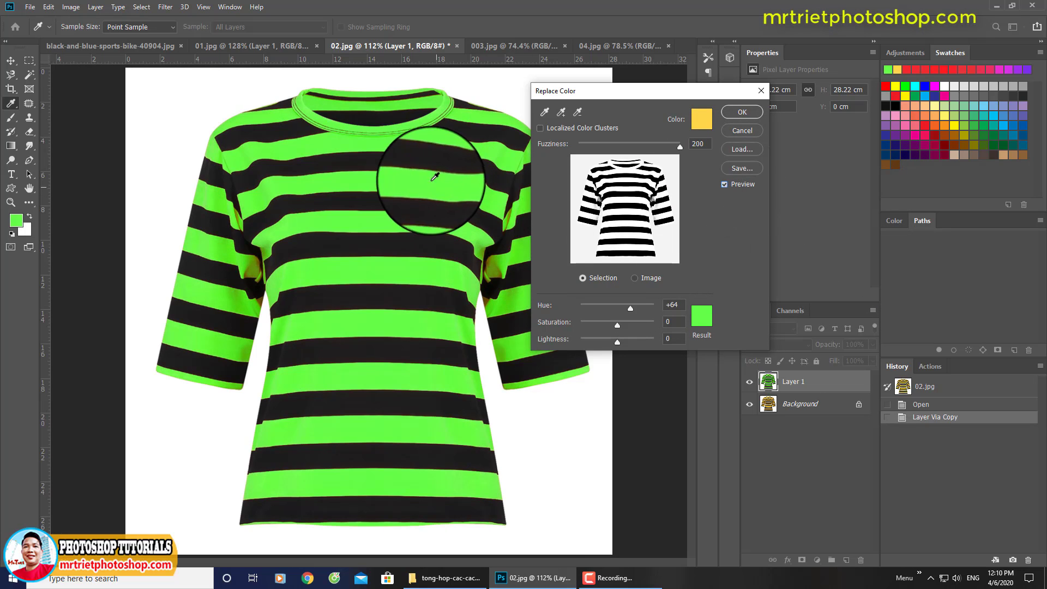
pyautogui.click(737, 189)
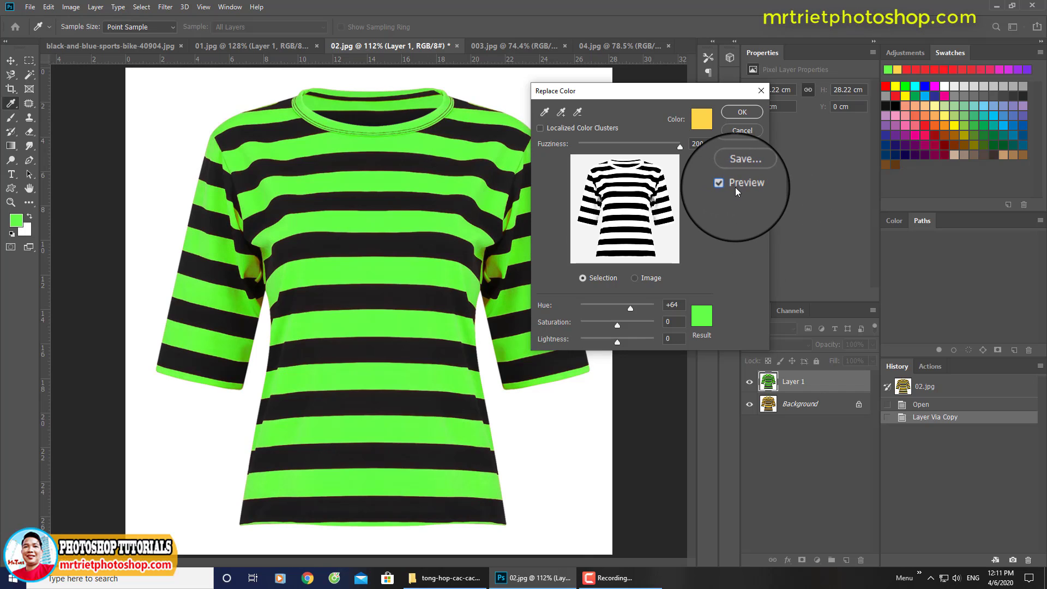
pyautogui.click(735, 187)
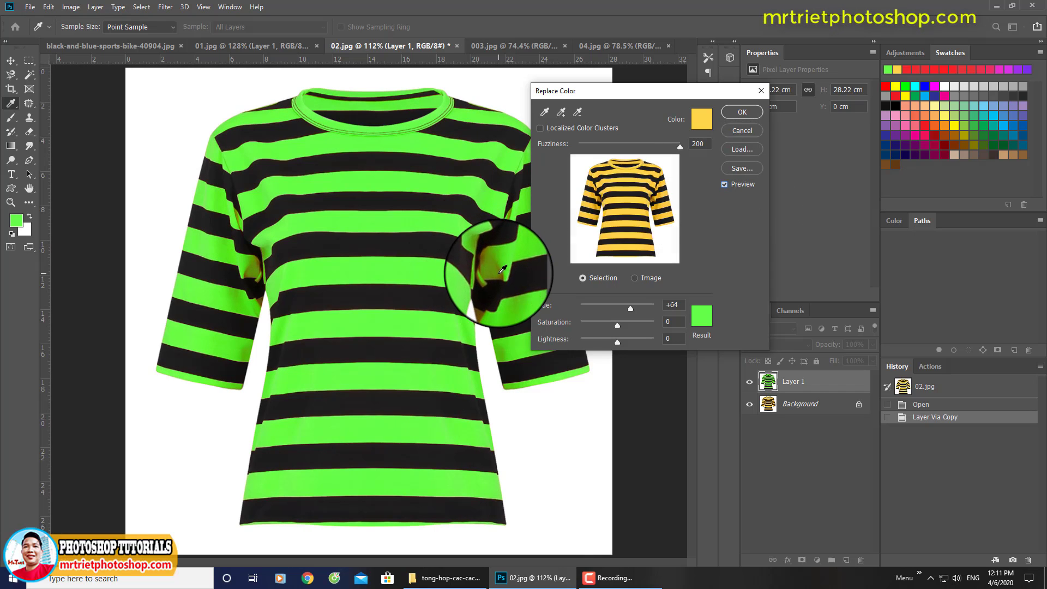
pyautogui.hotkey('ctrl', '+')
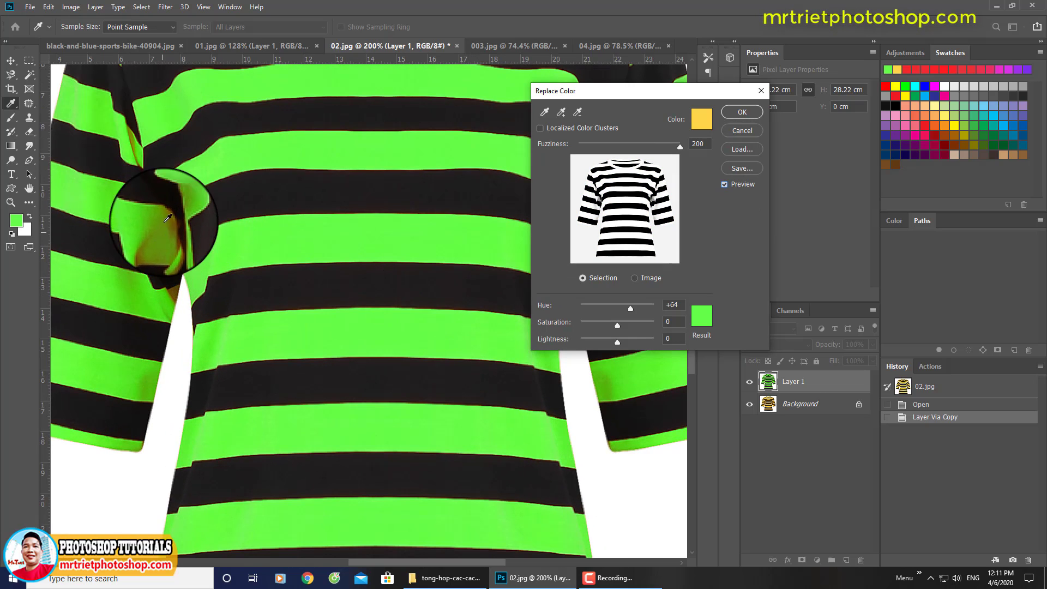
pyautogui.click(560, 112)
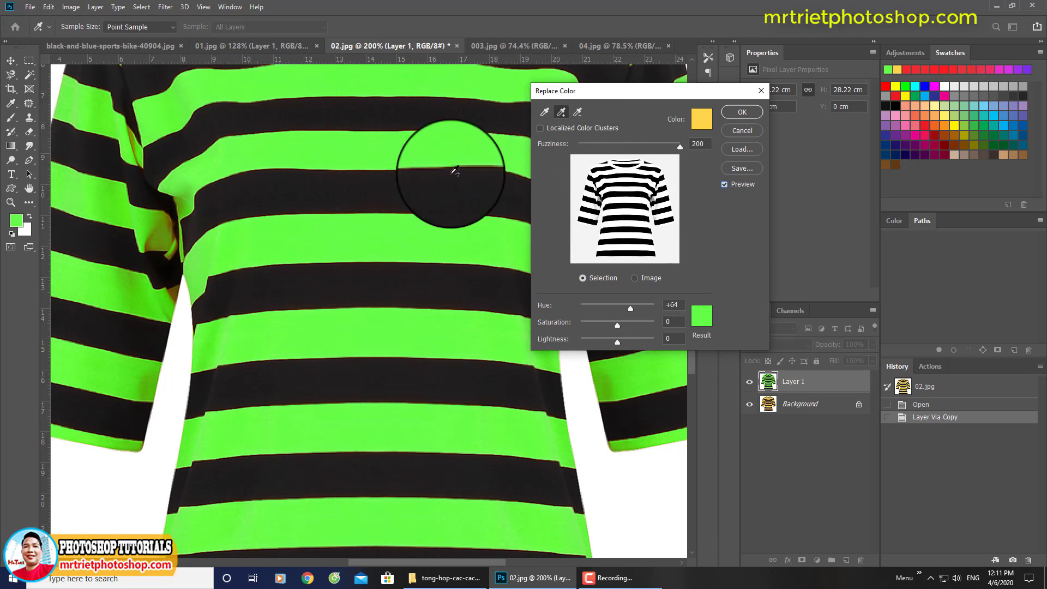
pyautogui.click(167, 228)
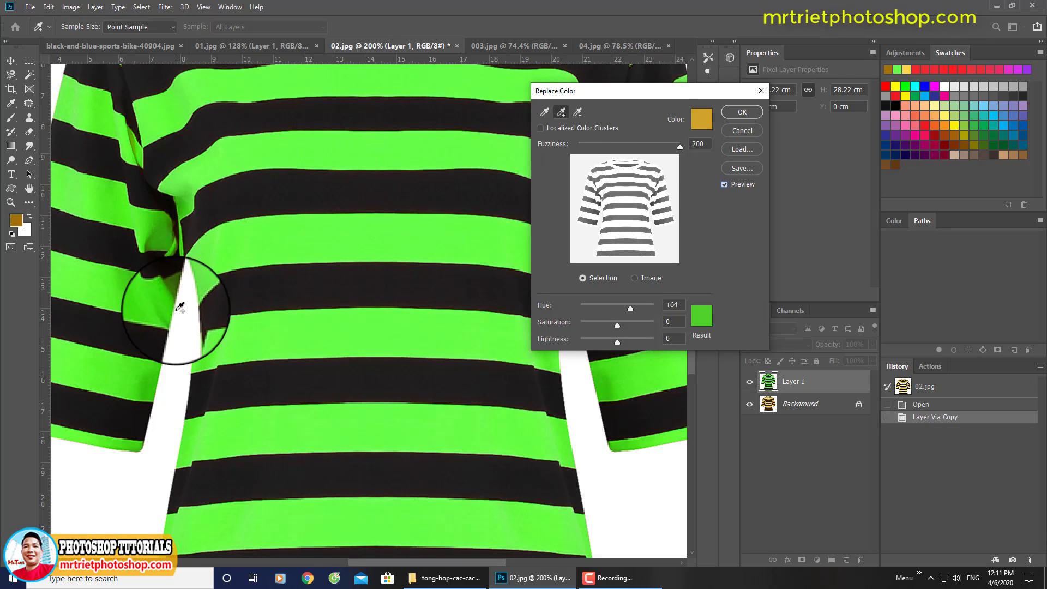
pyautogui.click(742, 112)
pyautogui.hotkey('ctrl', '0')
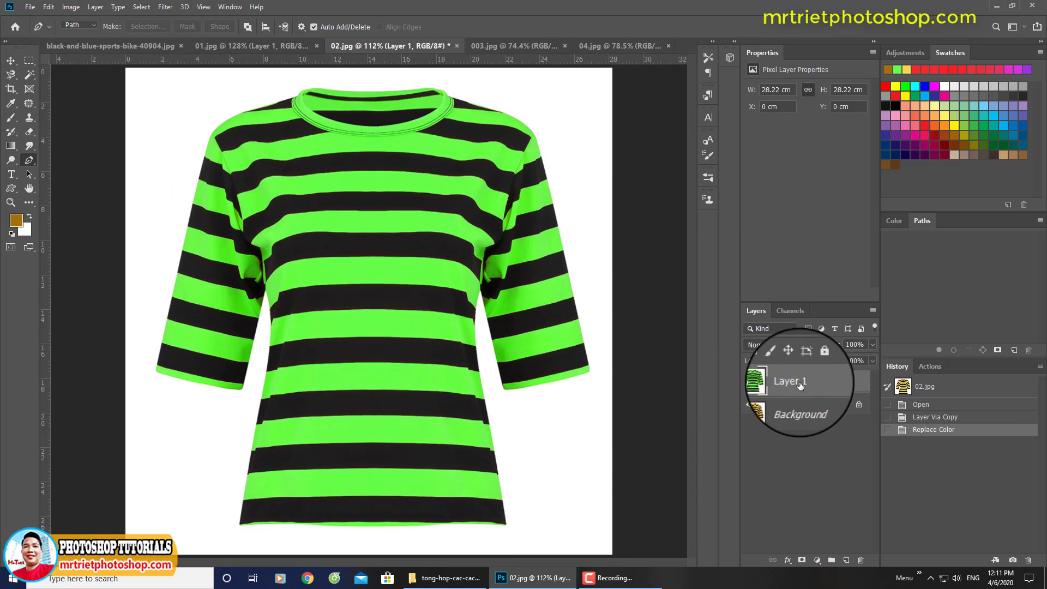
# Toggle Layer 1's visibility to compare the green shirt with the yellow original
pyautogui.click(749, 390)
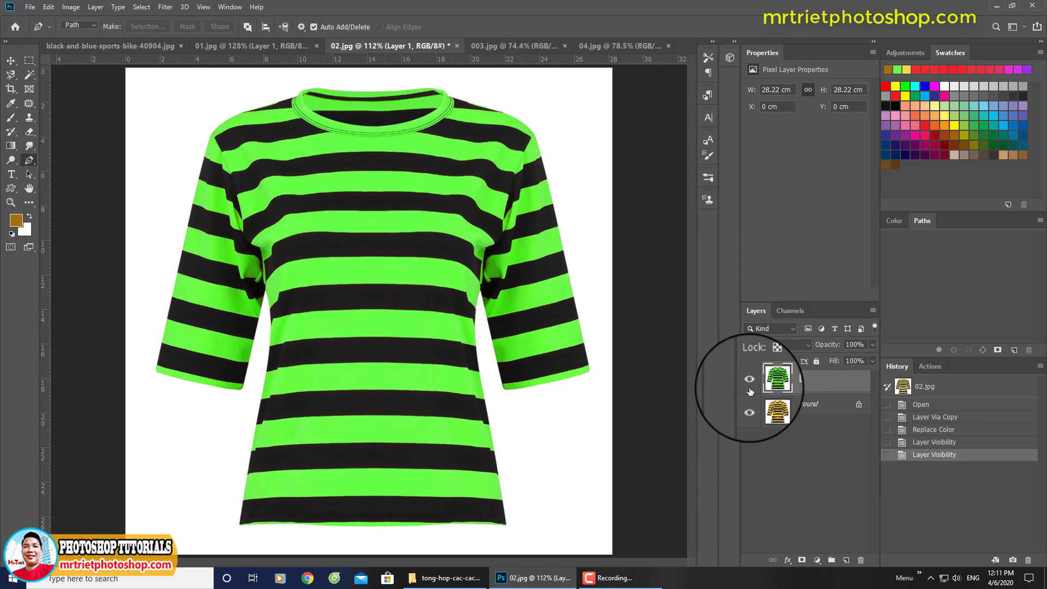
pyautogui.click(750, 390)
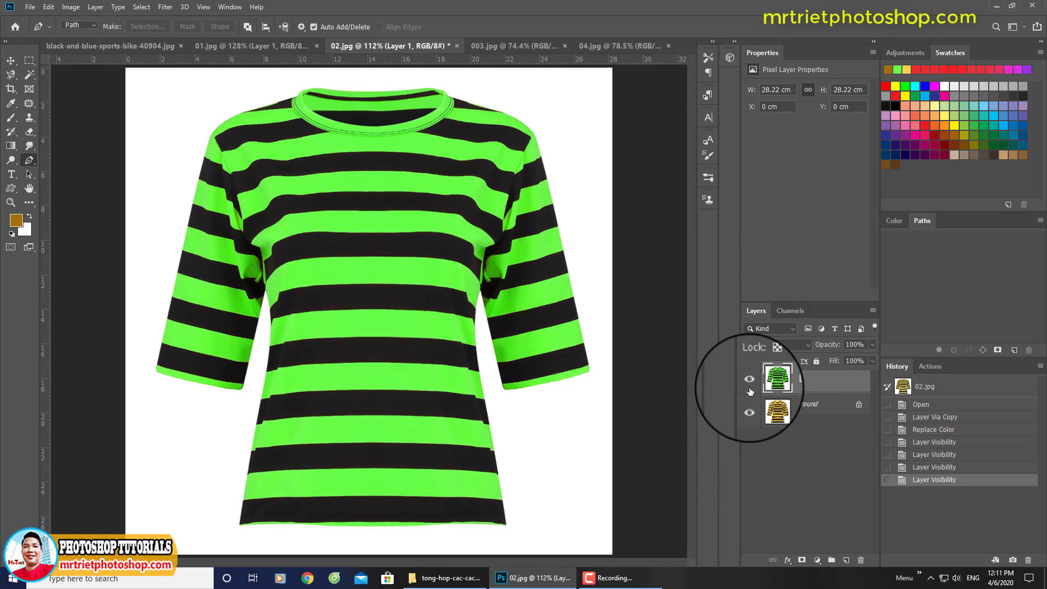
pyautogui.click(750, 391)
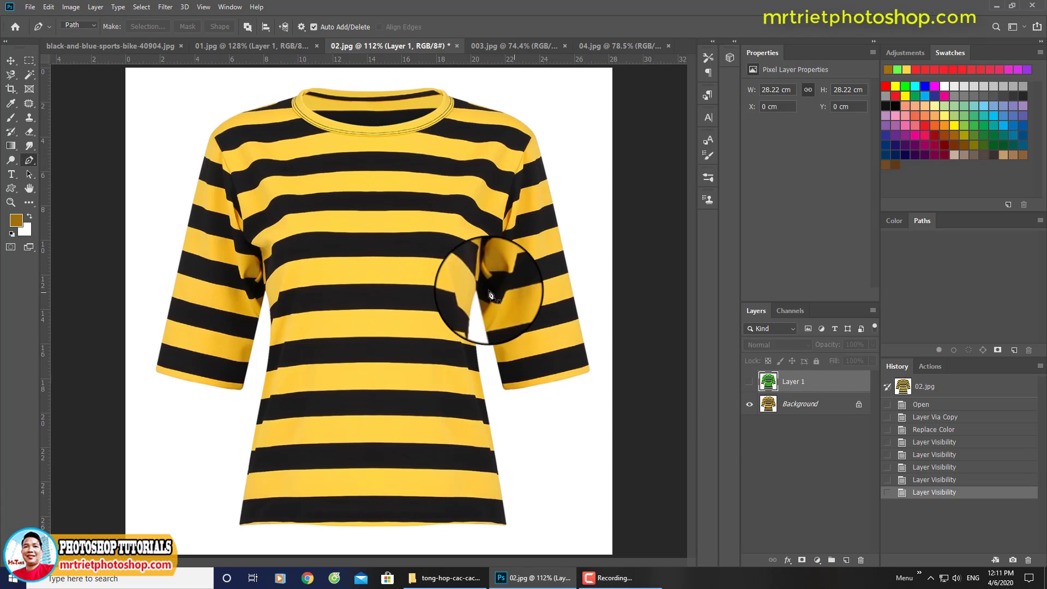
pyautogui.click(750, 383)
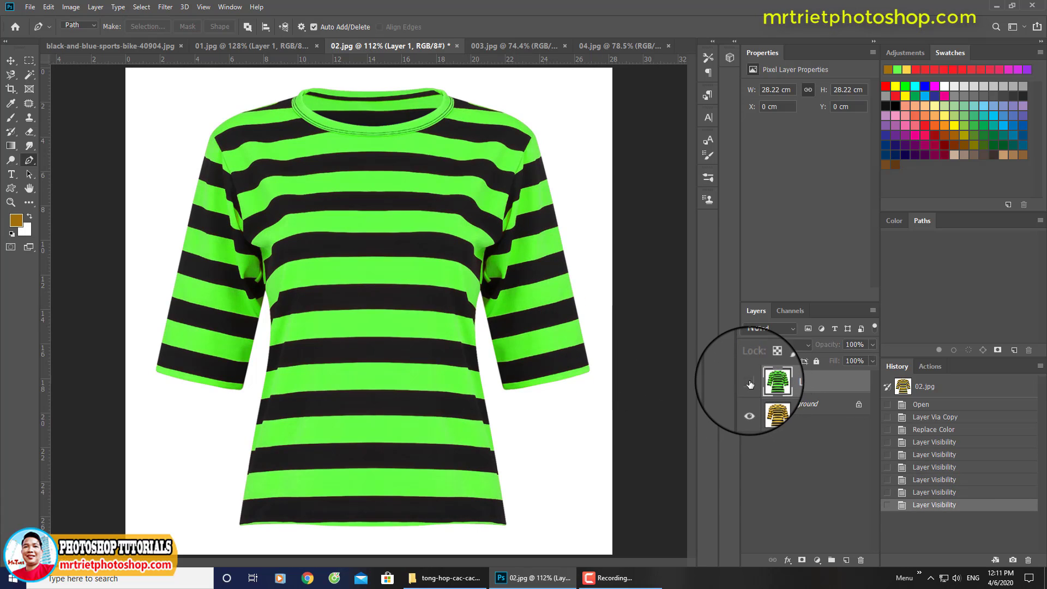
pyautogui.click(750, 384)
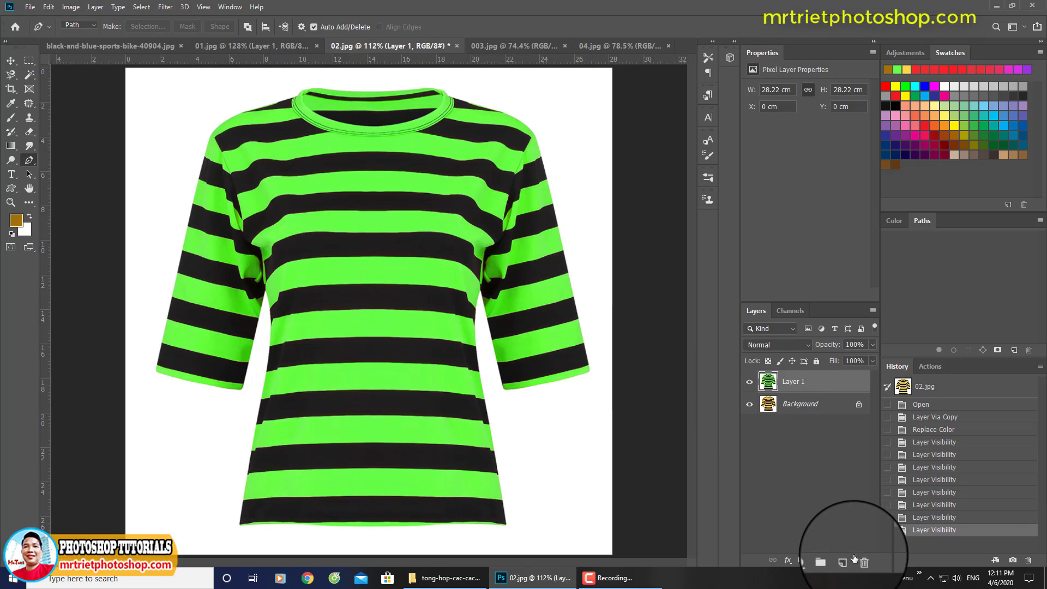
# Delete the green Layer 1, leaving only the yellow-striped Background
pyautogui.click(857, 560)
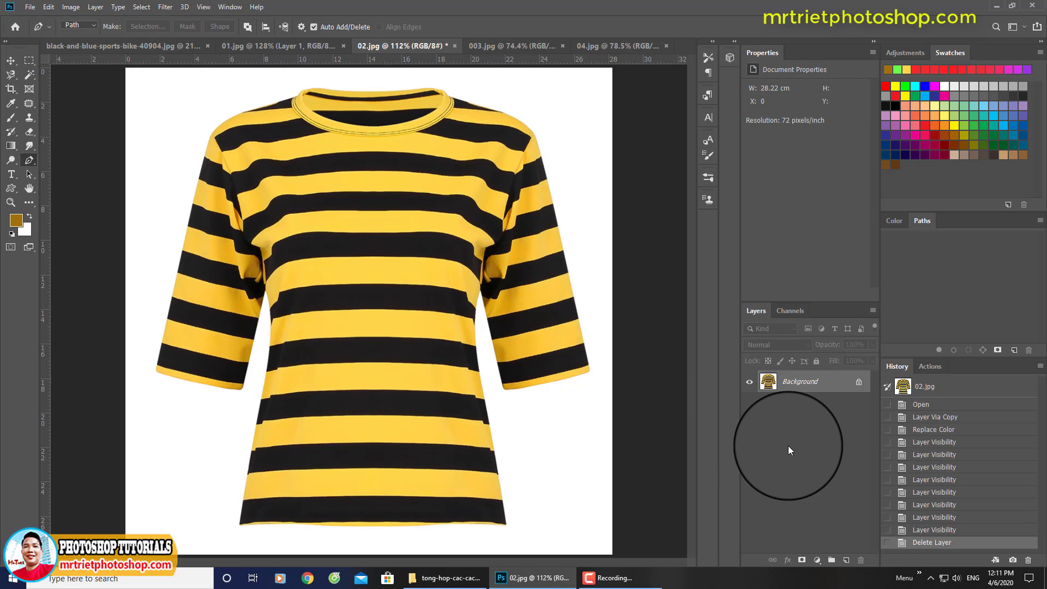
pyautogui.hotkey('ctrl', 'j')
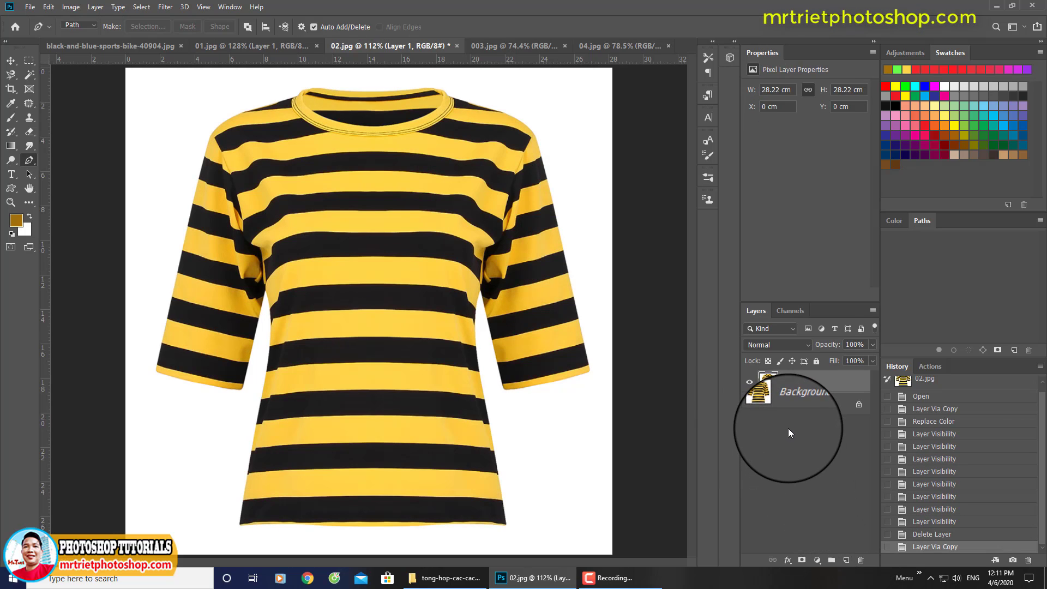
pyautogui.hotkey('ctrl', 'z')
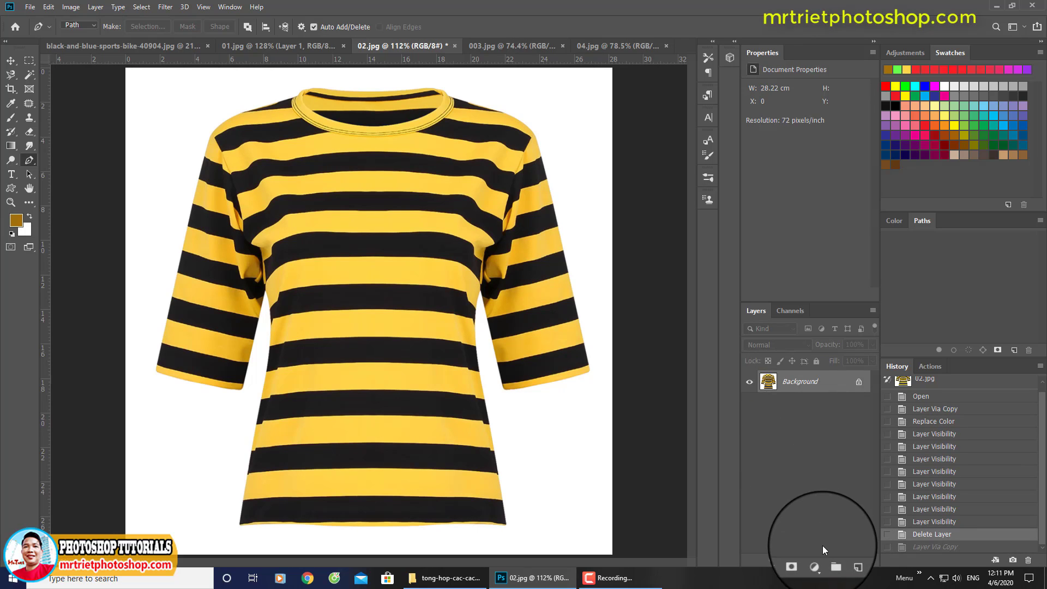
# Add a Hue/Saturation adjustment layer targeting Yellows, sampled from the shirt's yellow stripes
pyautogui.click(817, 559)
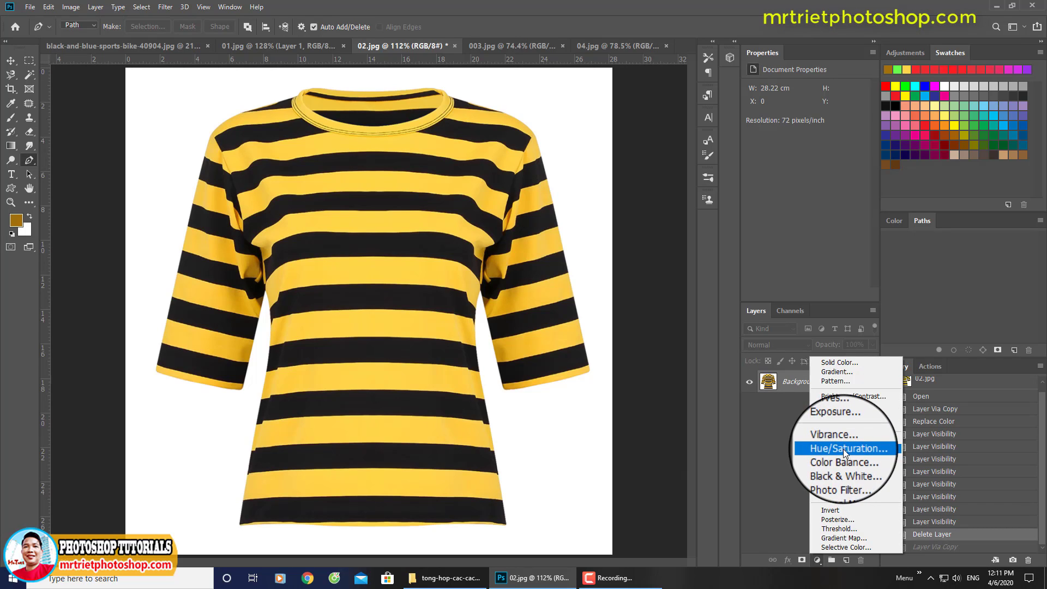
pyautogui.click(843, 449)
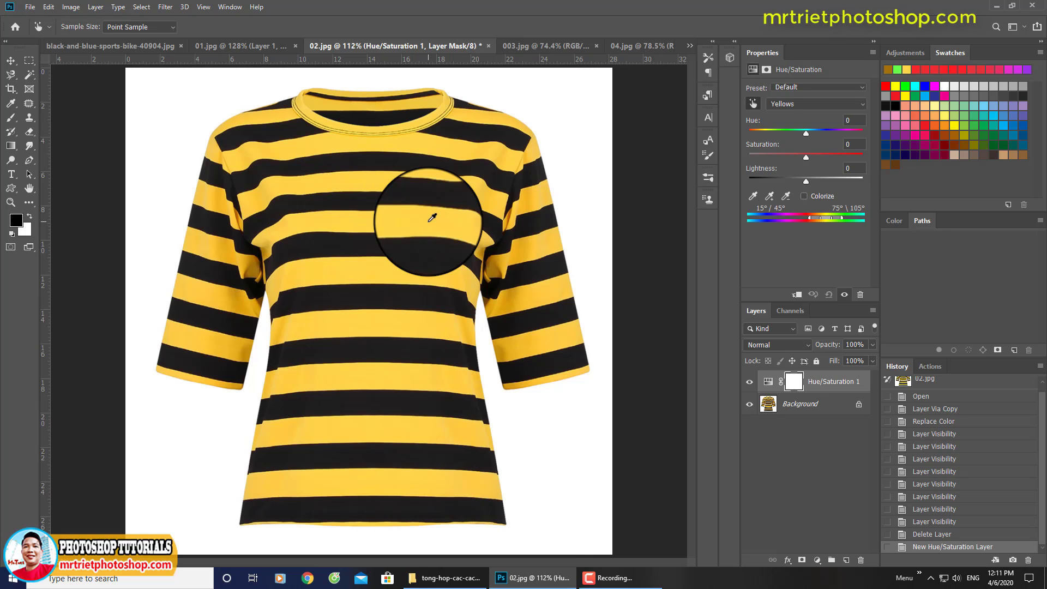
pyautogui.click(769, 198)
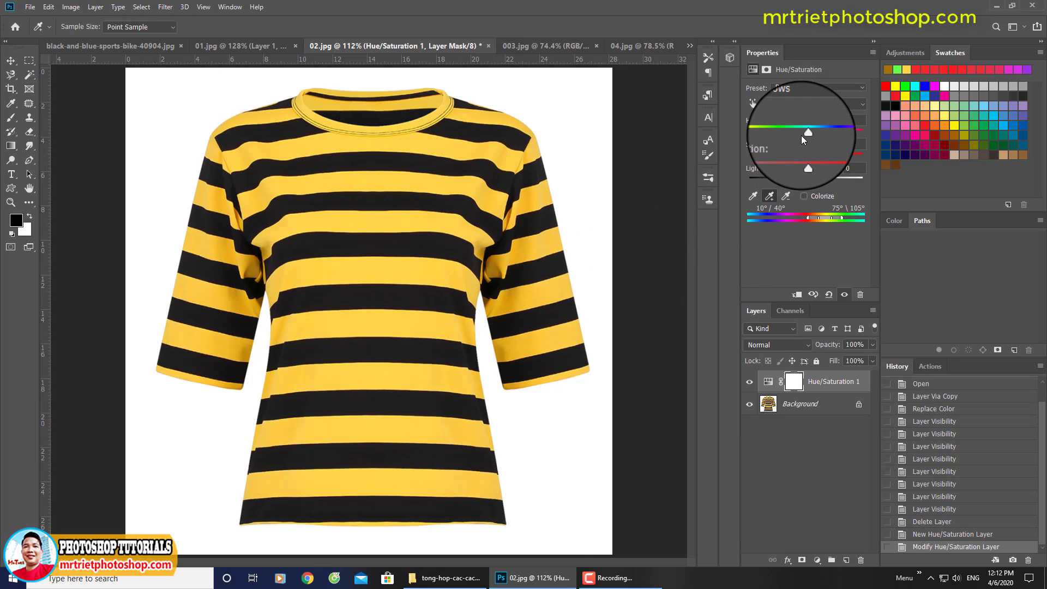
# Set the Yellows Hue to about -35 and raise Saturation slightly for orange-red stripes
pyautogui.moveTo(806, 132); pyautogui.dragTo(852, 134)
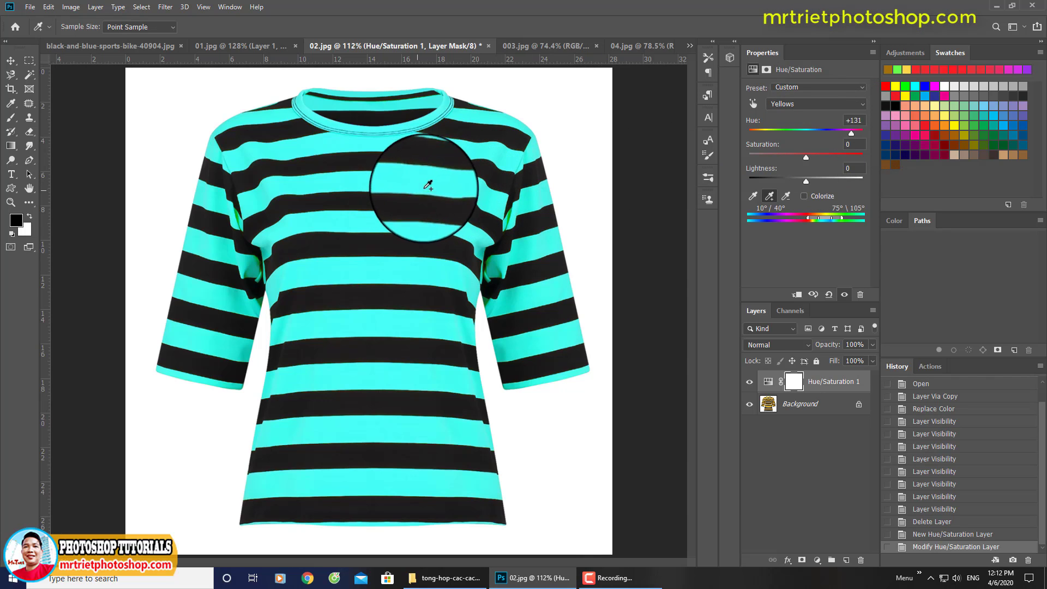
pyautogui.moveTo(851, 134); pyautogui.dragTo(858, 133)
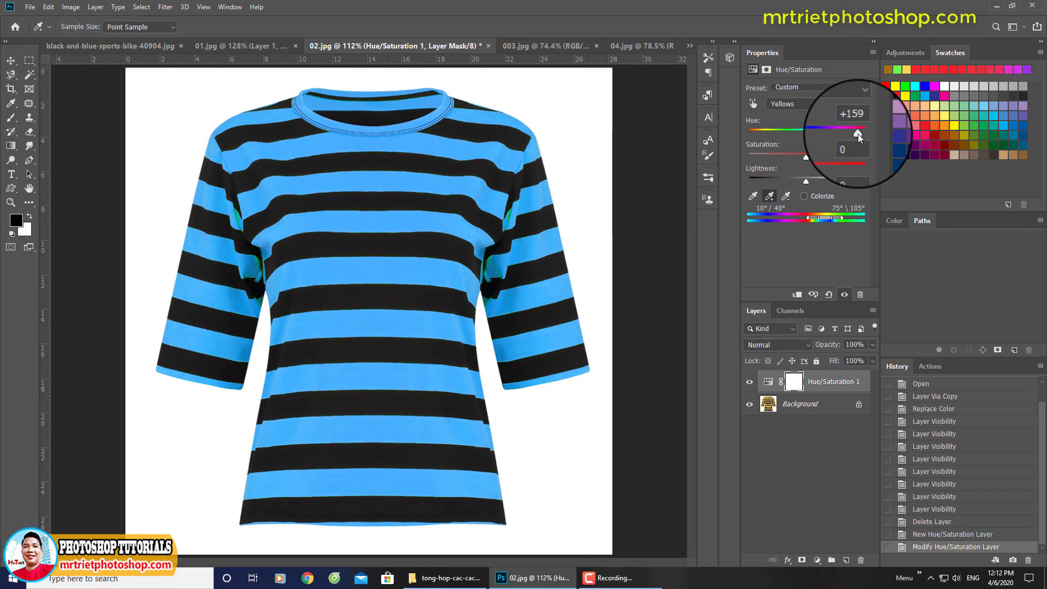
pyautogui.moveTo(858, 133); pyautogui.dragTo(787, 142)
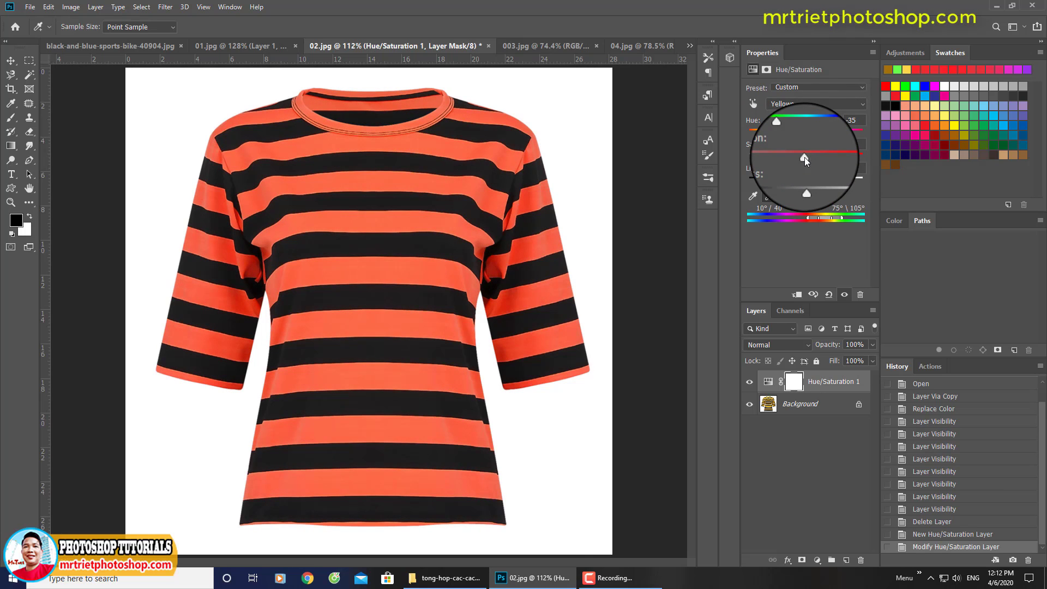
pyautogui.moveTo(804, 157)
pyautogui.mouseDown()
pyautogui.moveTo(734, 166)
pyautogui.moveTo(804, 165)
pyautogui.mouseUp()
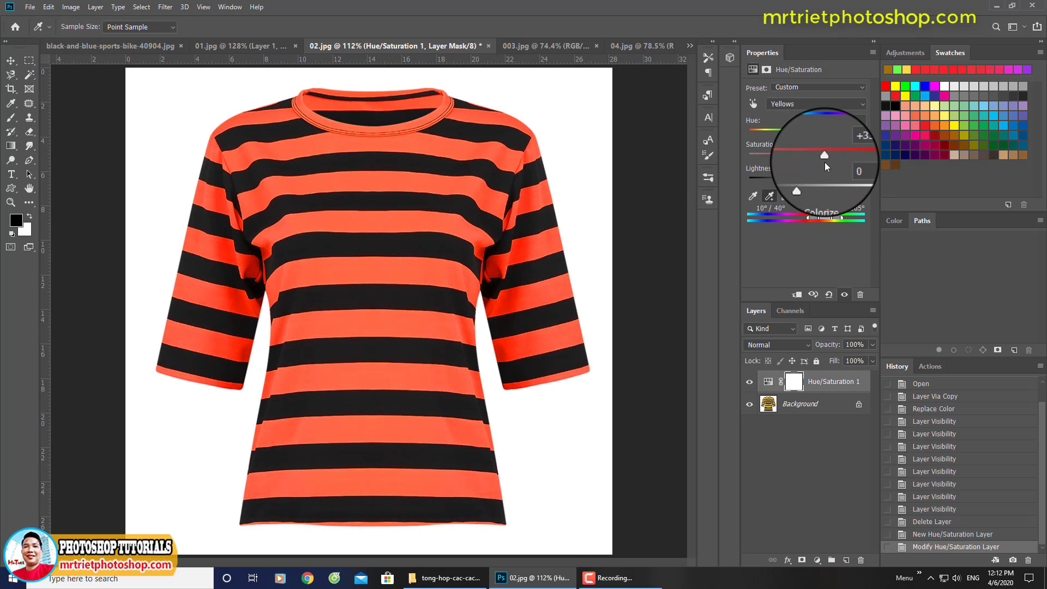
pyautogui.moveTo(821, 162); pyautogui.dragTo(813, 160)
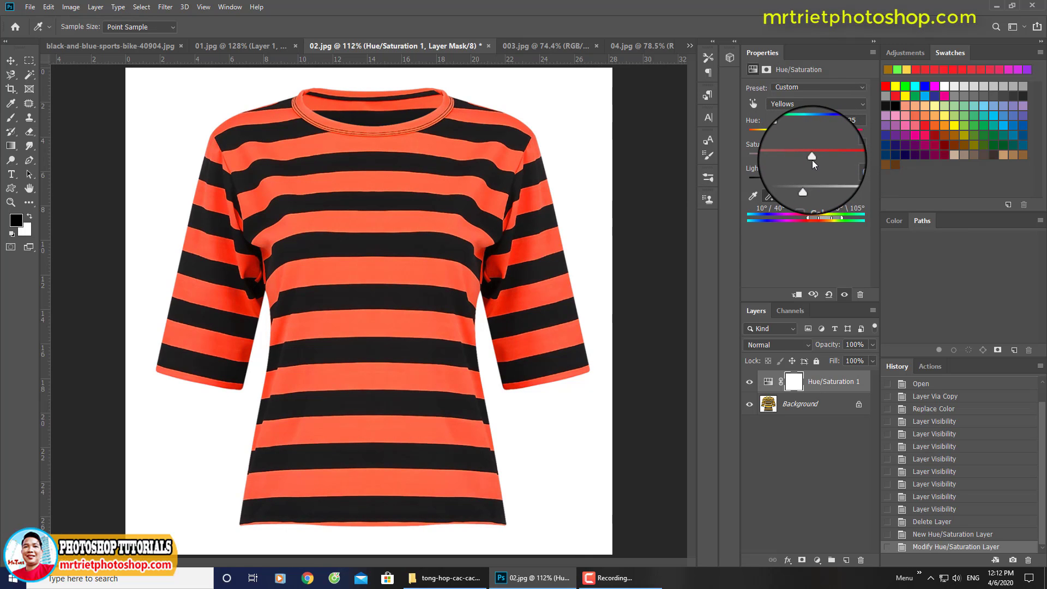
# Compare the orange-red stripes with the original up close, then bring up 01.jpg
pyautogui.click(750, 385)
pyautogui.click(751, 385)
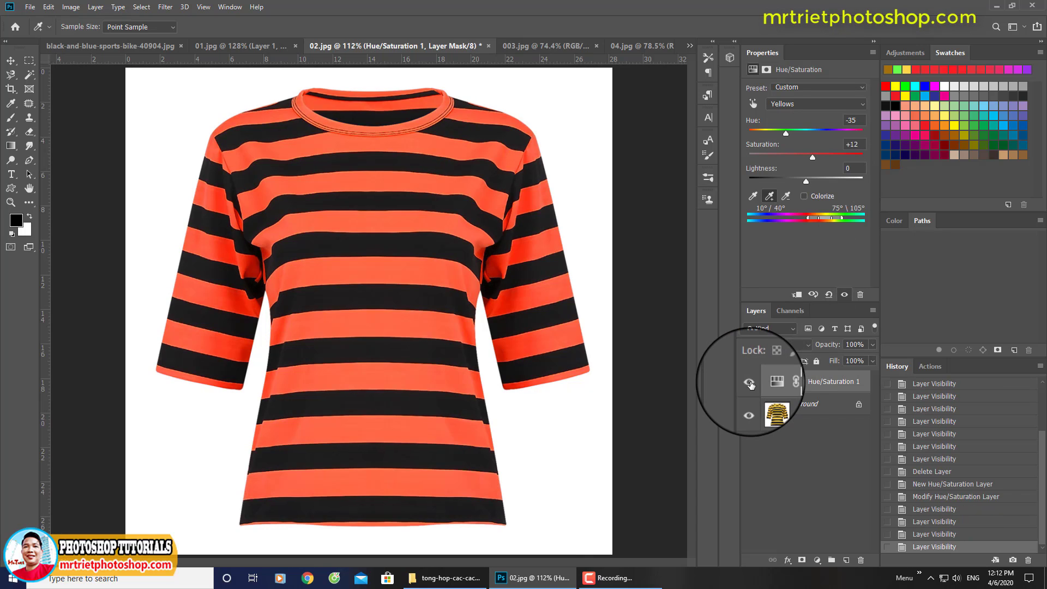
pyautogui.click(752, 385)
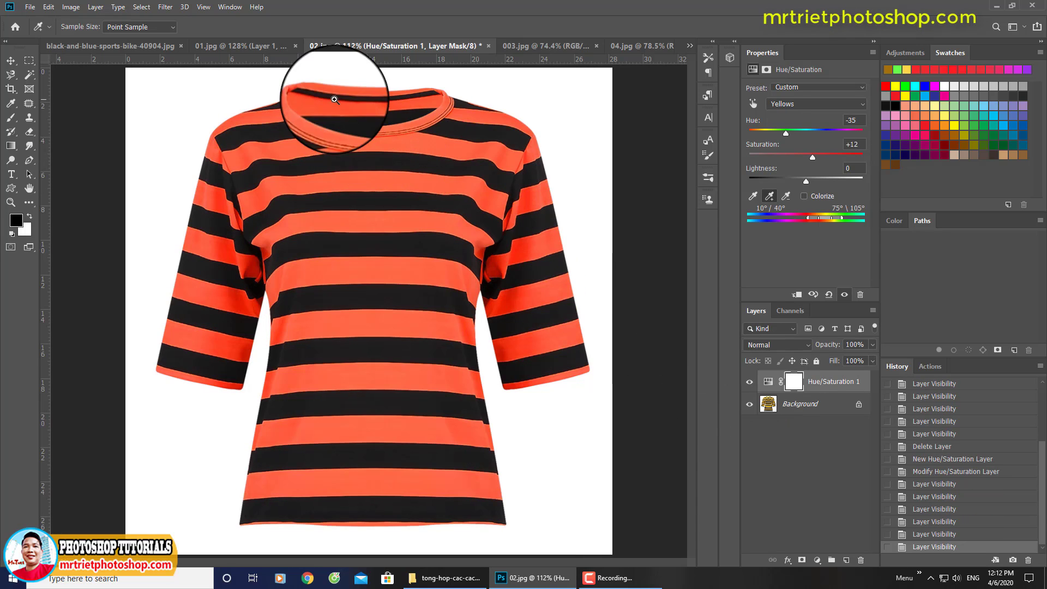
pyautogui.scroll(3, 333, 98)
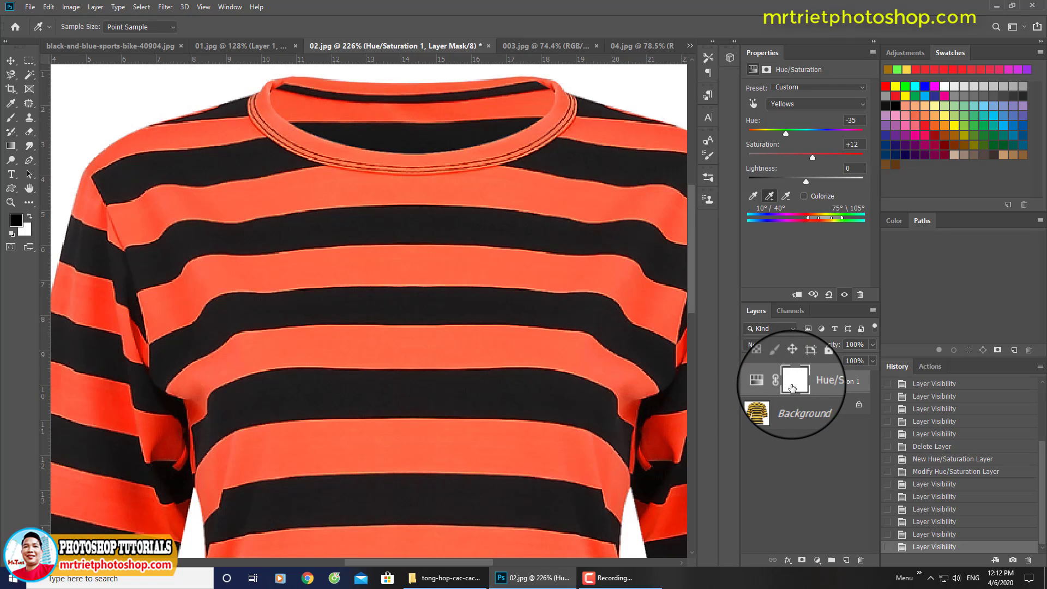
pyautogui.click(750, 383)
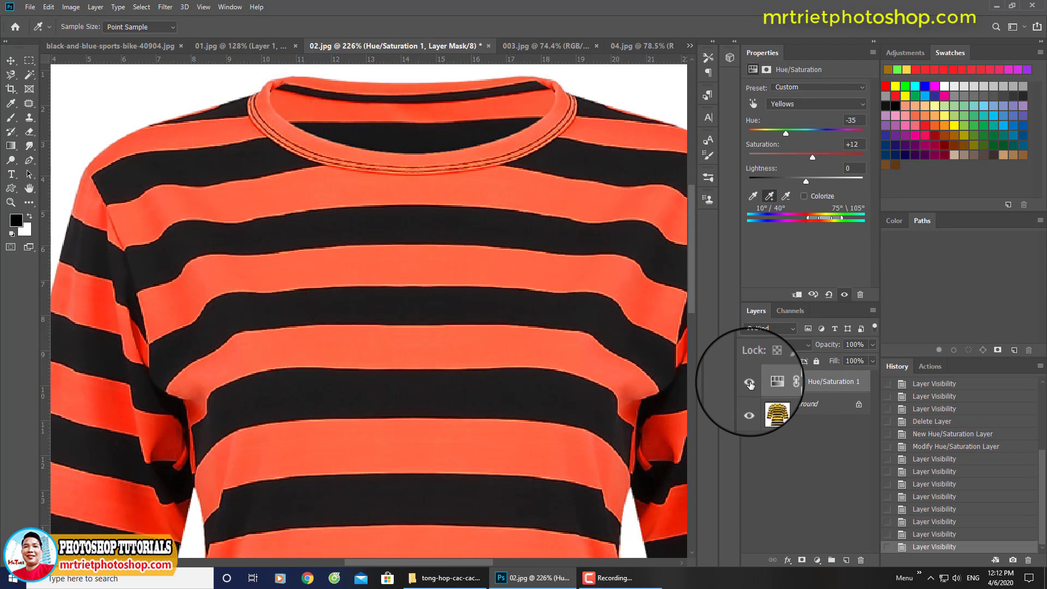
pyautogui.hotkey('ctrl', '0')
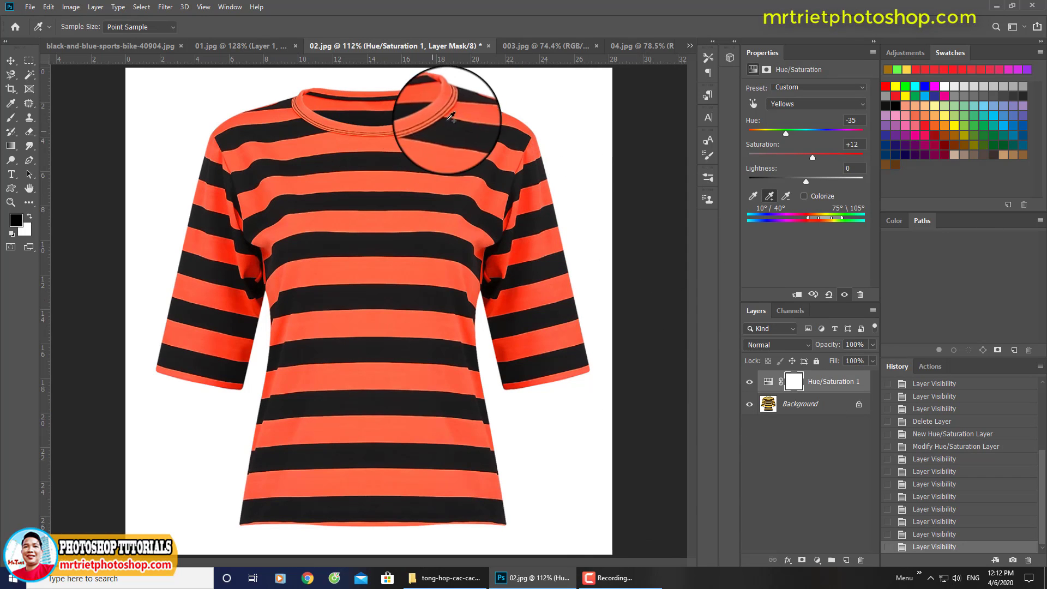
pyautogui.click(247, 48)
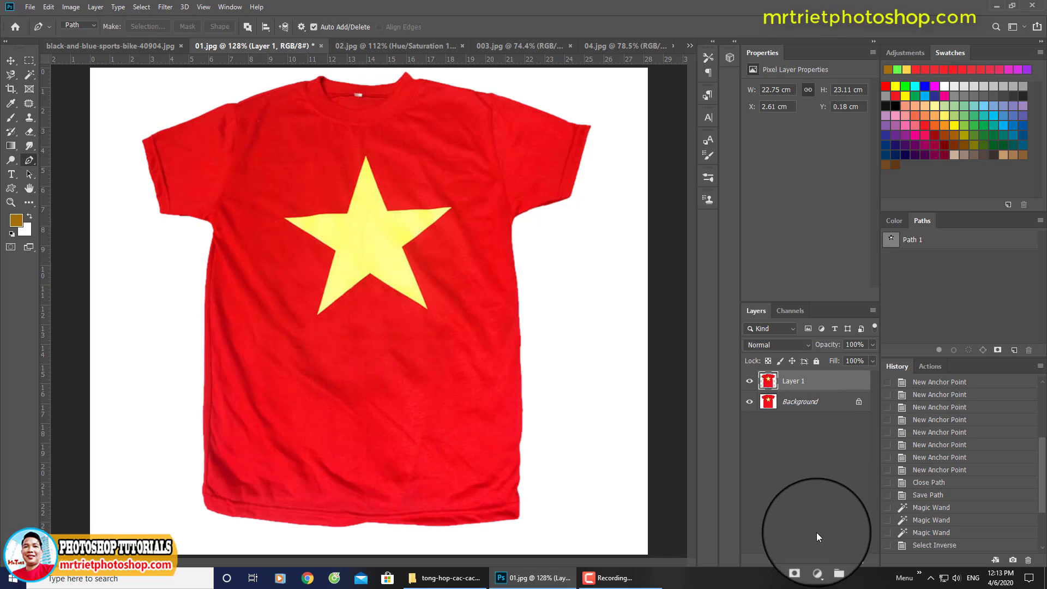
# Add a Hue/Saturation layer shifting Reds by Hue -114 to turn the shirt blue
pyautogui.click(814, 560)
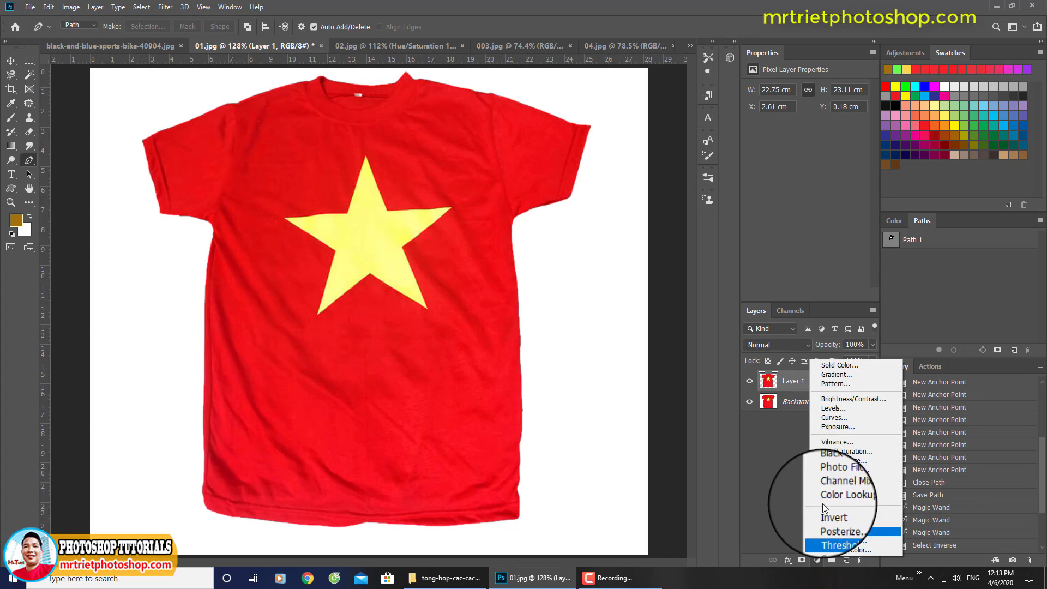
pyautogui.click(852, 453)
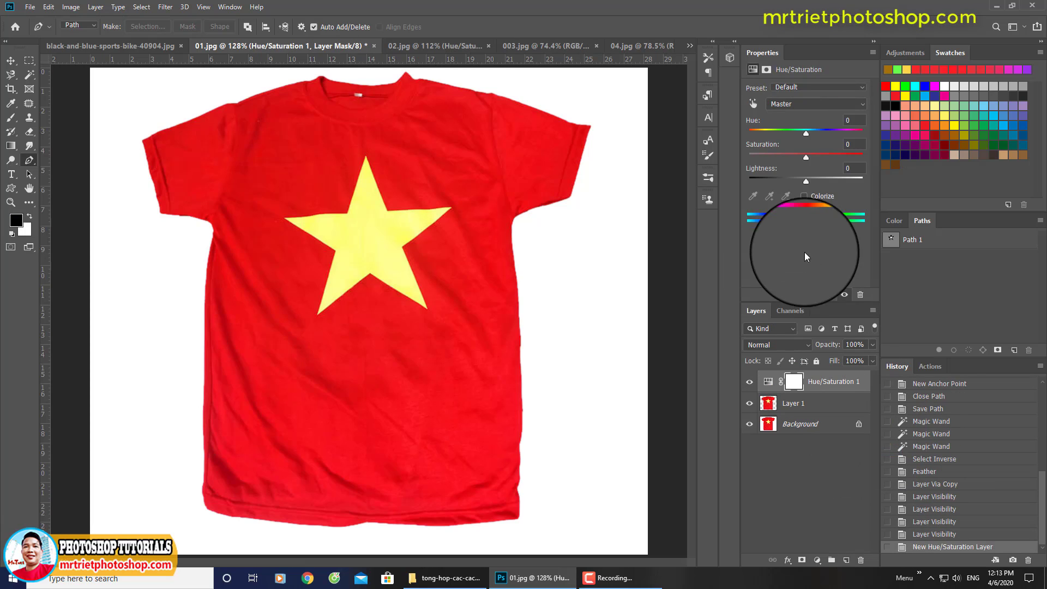
pyautogui.click(753, 103)
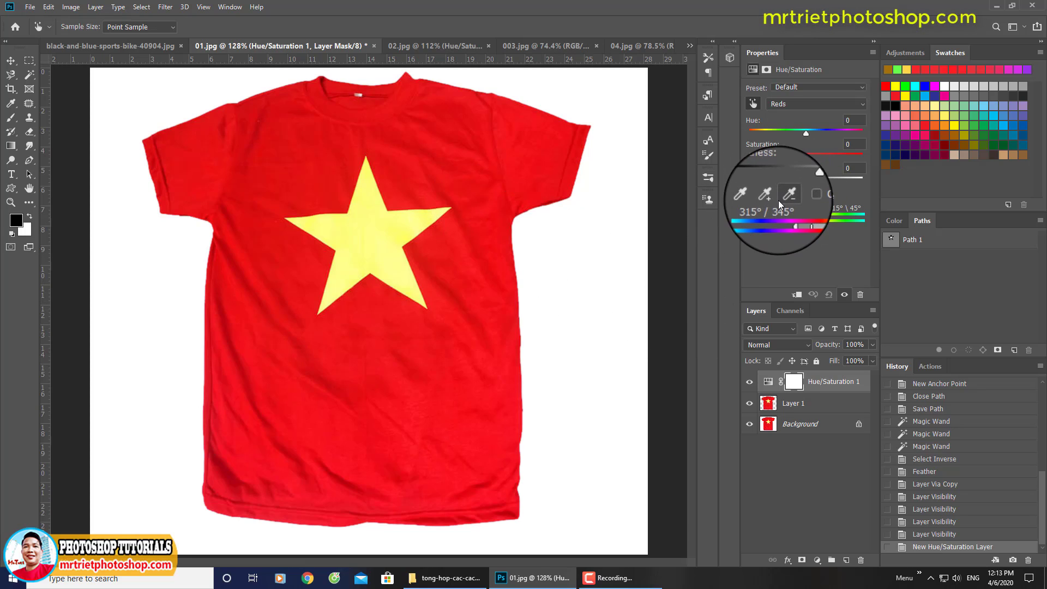
pyautogui.moveTo(804, 133); pyautogui.dragTo(764, 132)
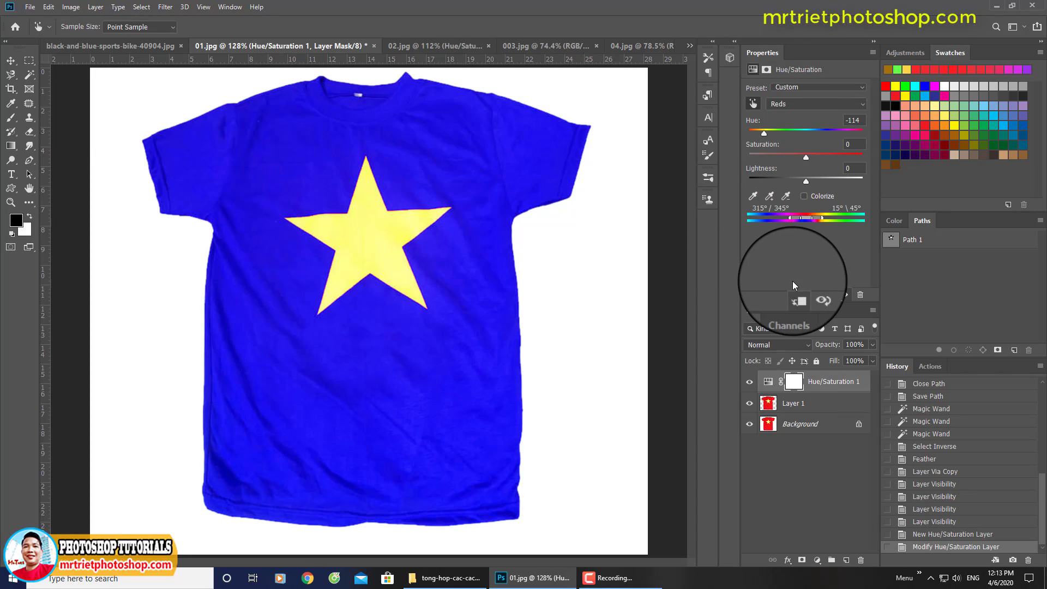
pyautogui.click(809, 403)
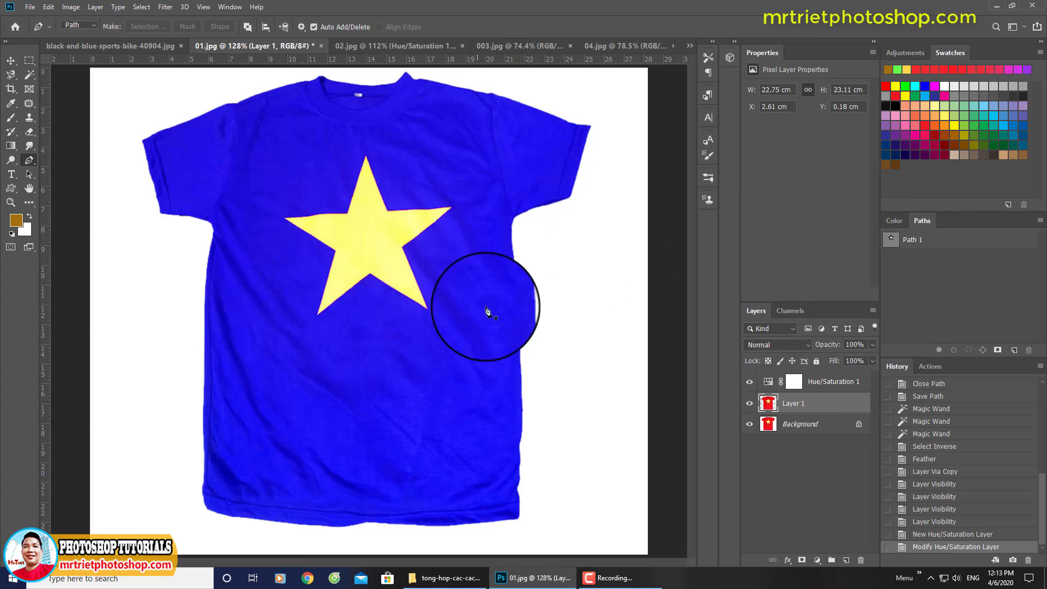
# Copy the star selected from Path 1 onto Layer 2, placed above Hue/Saturation 1
pyautogui.keyDown('ctrl'); pyautogui.click(892, 242); pyautogui.keyUp('ctrl')
pyautogui.scroll(2, 397, 204)
pyautogui.scroll(2, 376, 241)
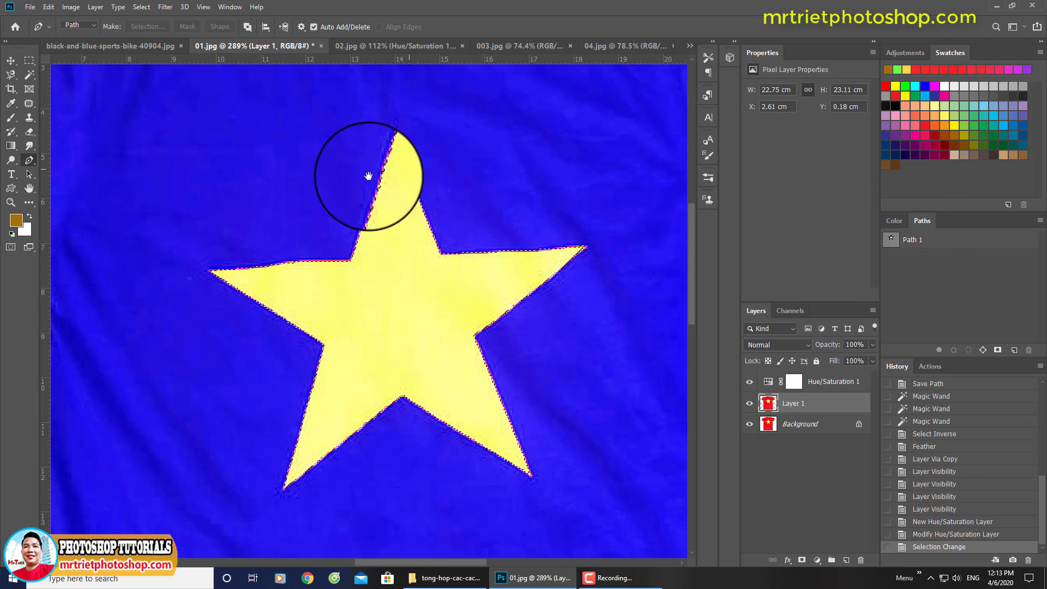
pyautogui.scroll(-3, 391, 197)
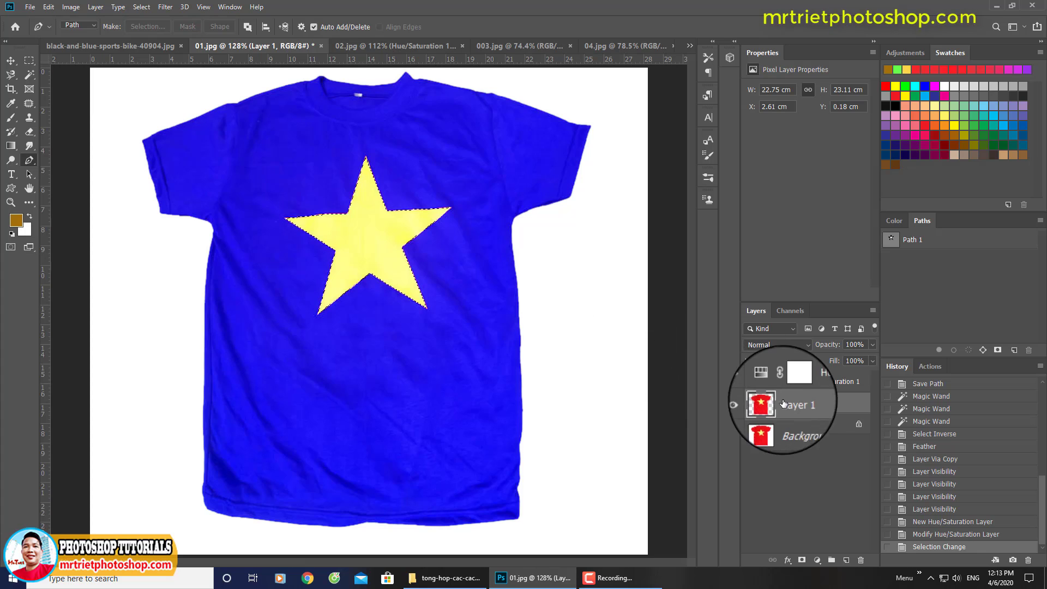
pyautogui.hotkey('ctrl', 'j')
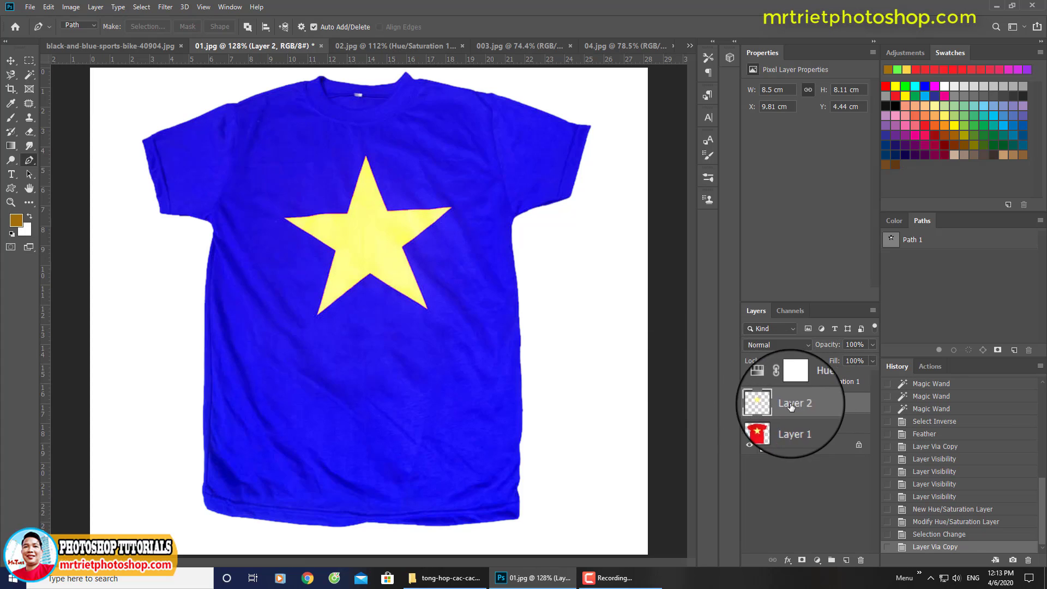
pyautogui.hotkey('ctrl', ']')
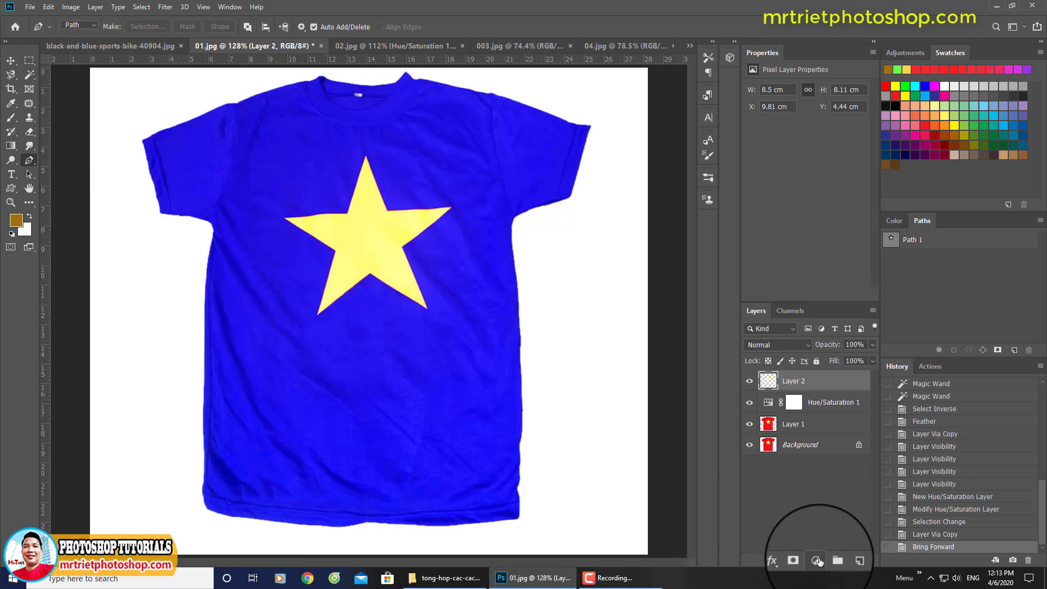
# Add Hue/Saturation 2 targeting the star's Yellows and start shifting its colour
pyautogui.click(817, 561)
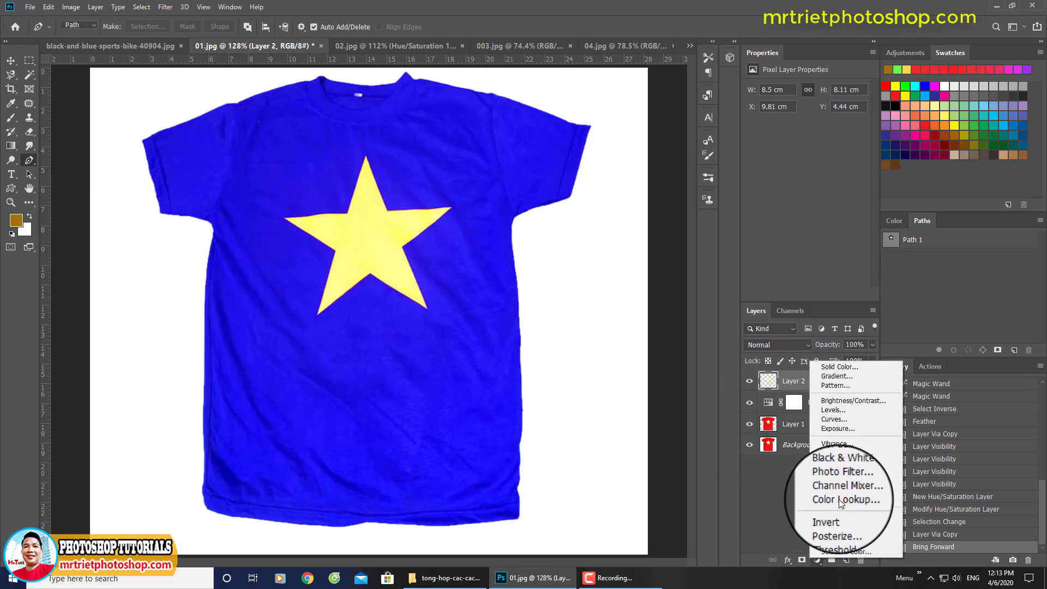
pyautogui.click(840, 454)
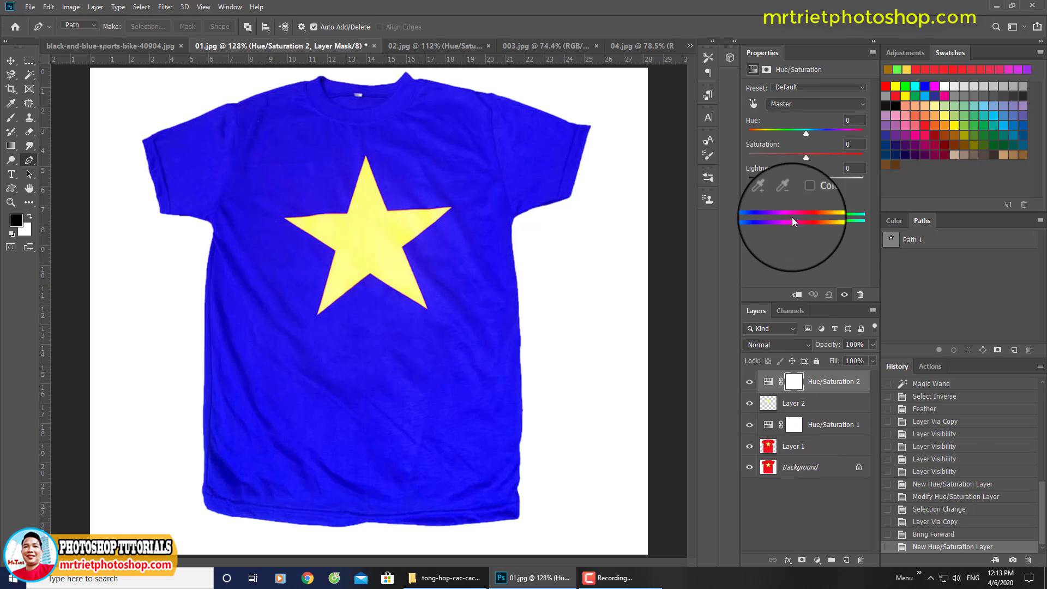
pyautogui.click(754, 103)
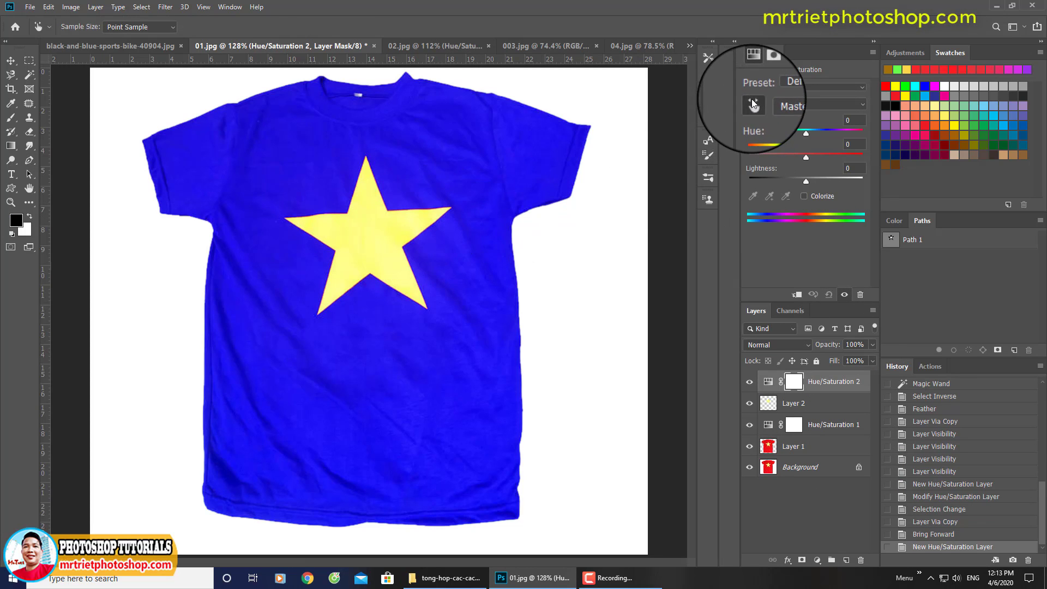
pyautogui.click(404, 216)
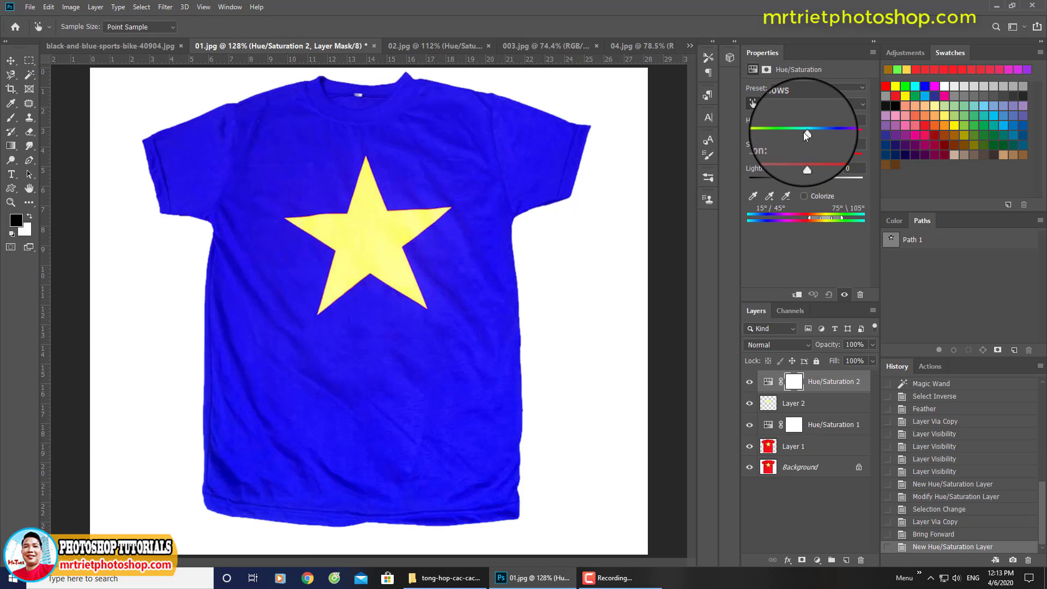
pyautogui.moveTo(804, 132)
pyautogui.mouseDown()
pyautogui.moveTo(765, 129)
pyautogui.moveTo(829, 155)
pyautogui.mouseUp()
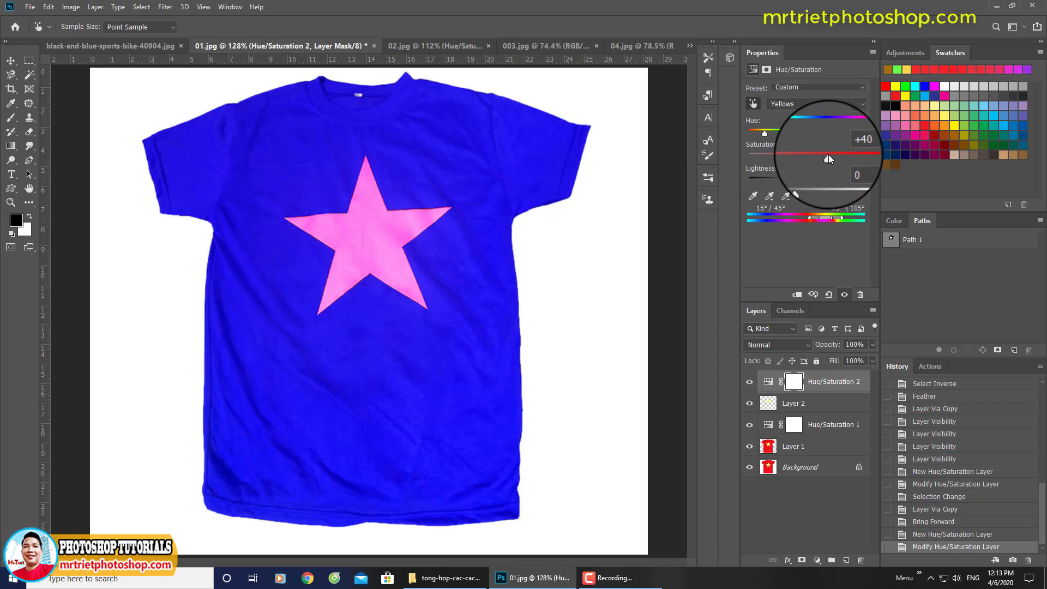
# Clip Hue/Saturation 2 to Layer 2 and set Hue -180, Saturation +18 for a green star
pyautogui.click(830, 380)
pyautogui.rightClick(830, 380)
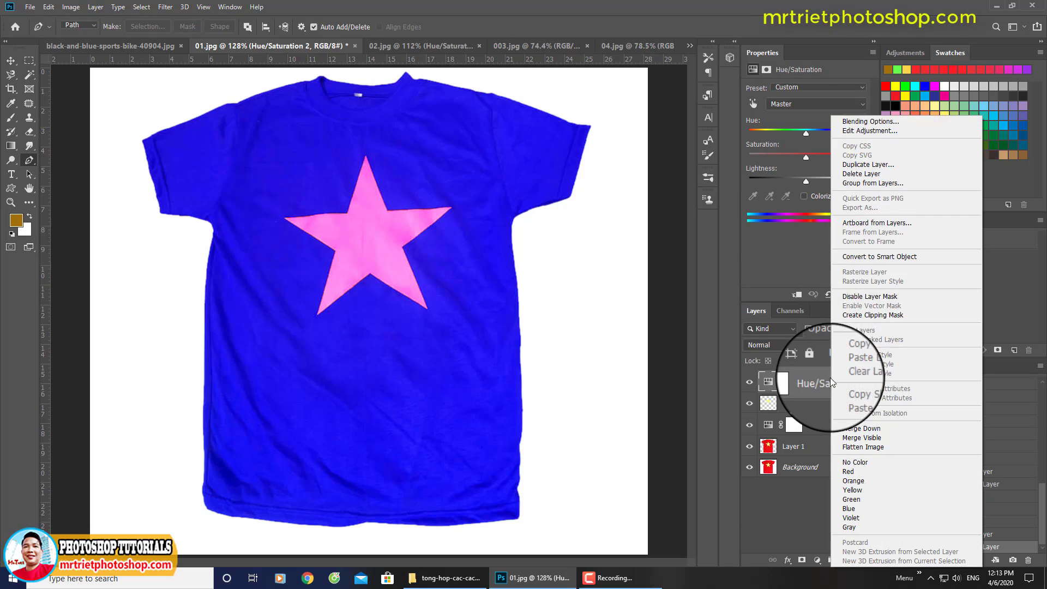
pyautogui.click(872, 315)
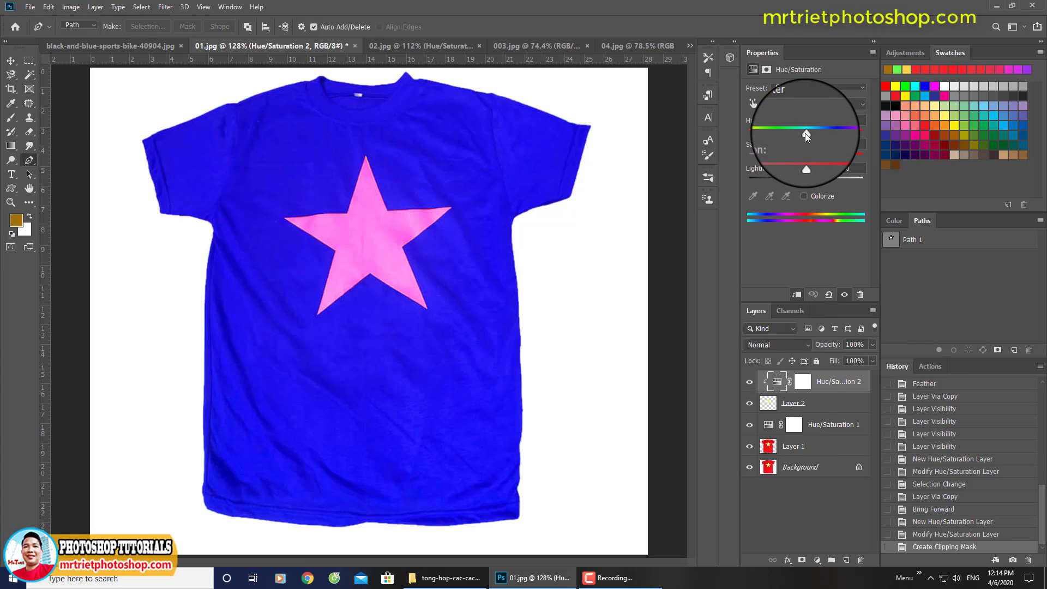
pyautogui.moveTo(805, 133); pyautogui.dragTo(743, 130)
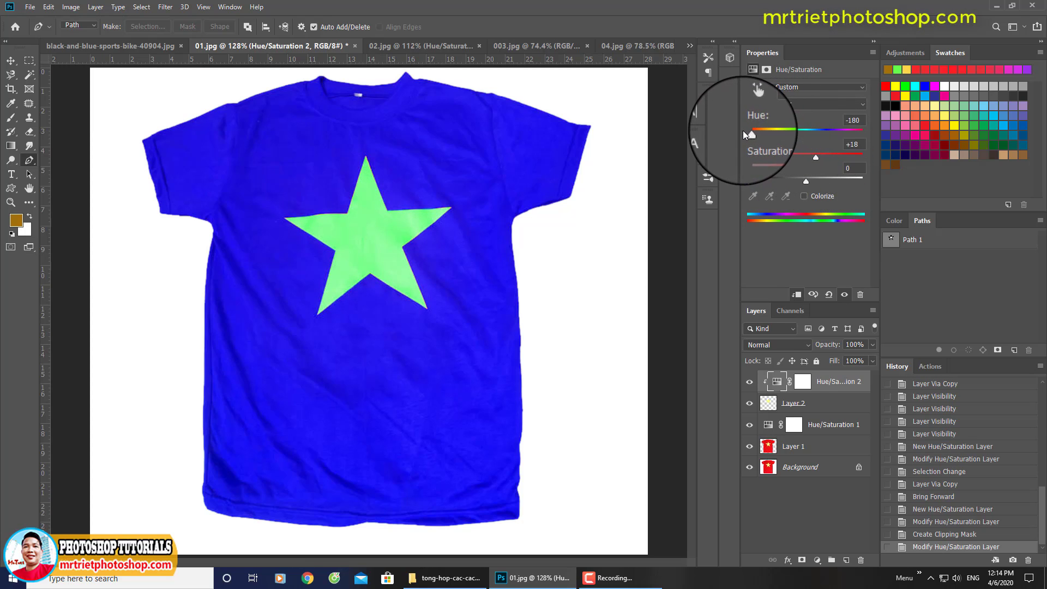
# Compare layer visibility, then set Hue/Saturation 1 Master Hue to +72 for a magenta shirt
pyautogui.click(749, 383)
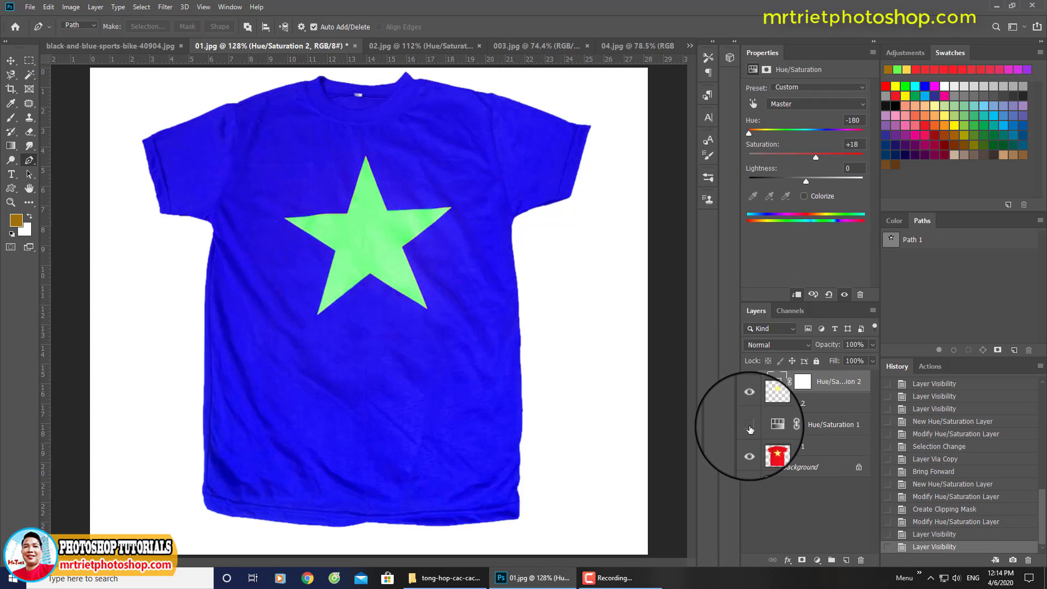
pyautogui.click(750, 425)
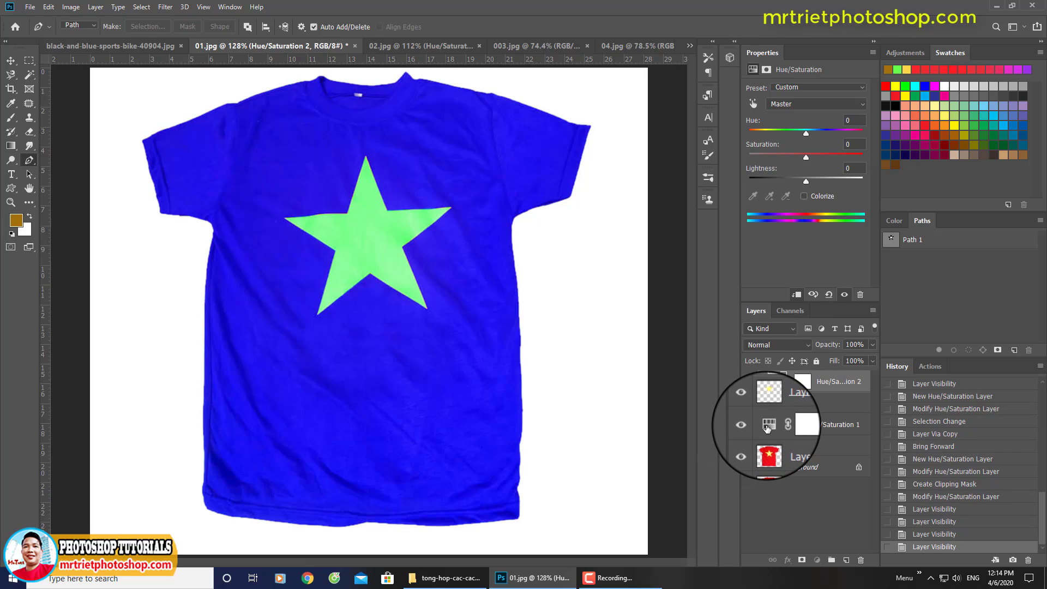
pyautogui.click(766, 427)
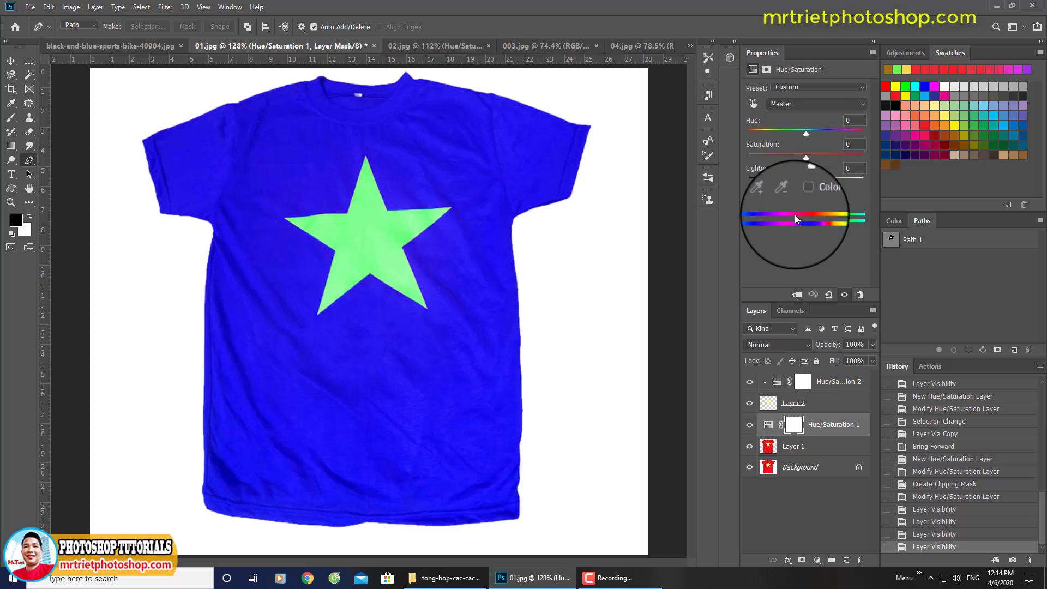
pyautogui.moveTo(803, 130); pyautogui.dragTo(842, 130)
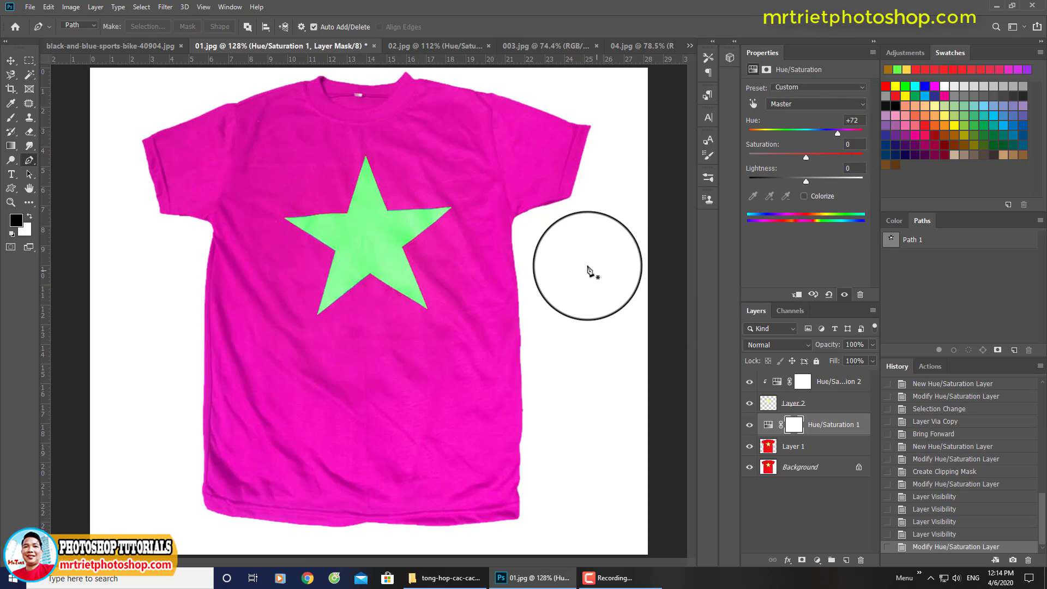
# Zoom to the collar and brush over the label on Hue/Saturation 1's mask with a smaller brush
pyautogui.scroll(5, 358, 97)
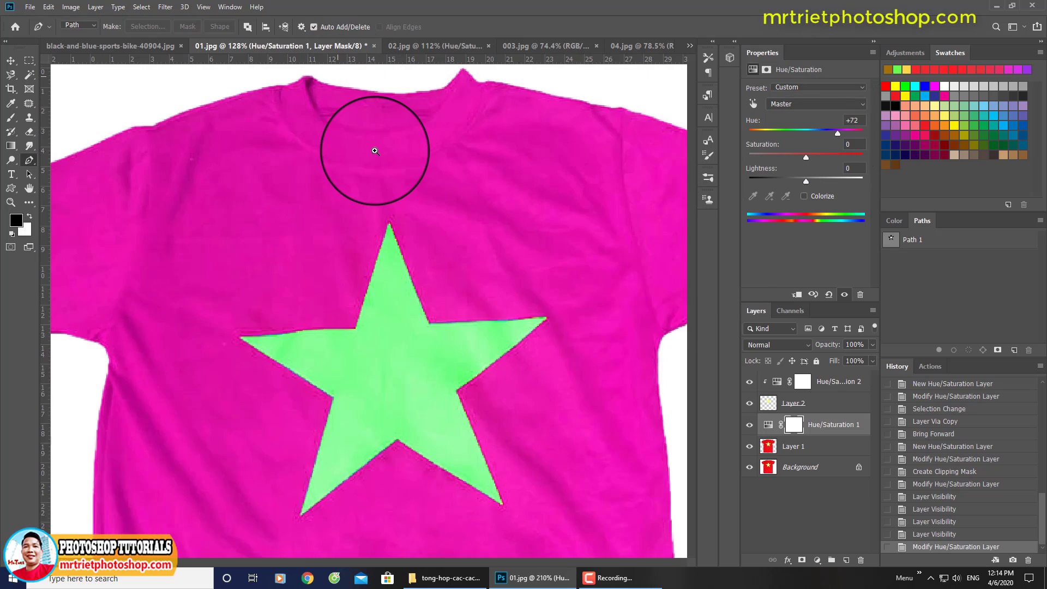
pyautogui.scroll(1, 397, 160)
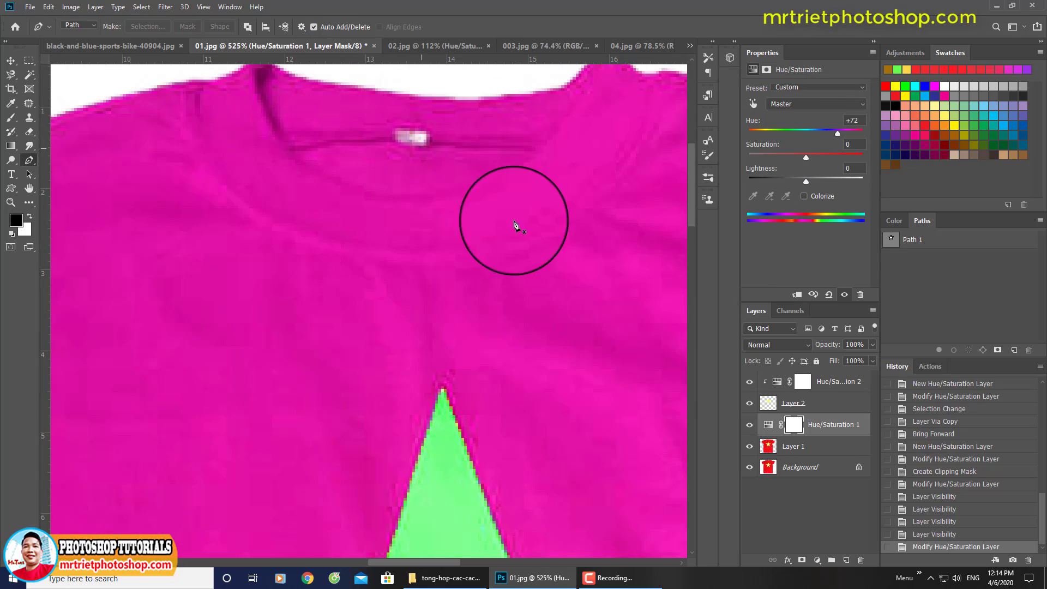
pyautogui.click(11, 118)
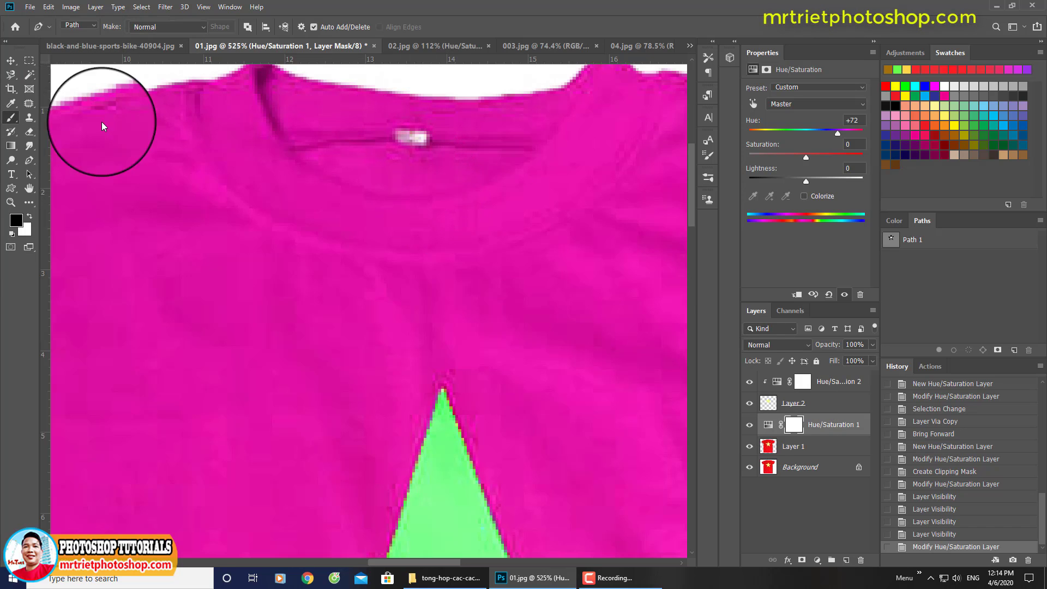
pyautogui.press('[')
pyautogui.press('[')
pyautogui.press('[')
pyautogui.press('[')
pyautogui.press('[')
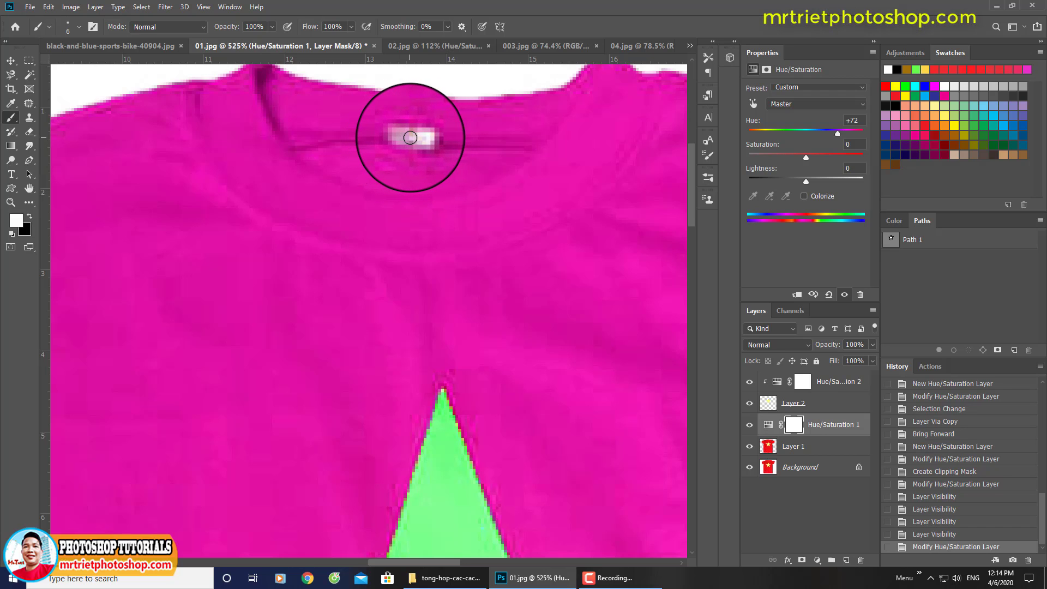
pyautogui.click(408, 137)
pyautogui.scroll(-2, 421, 166)
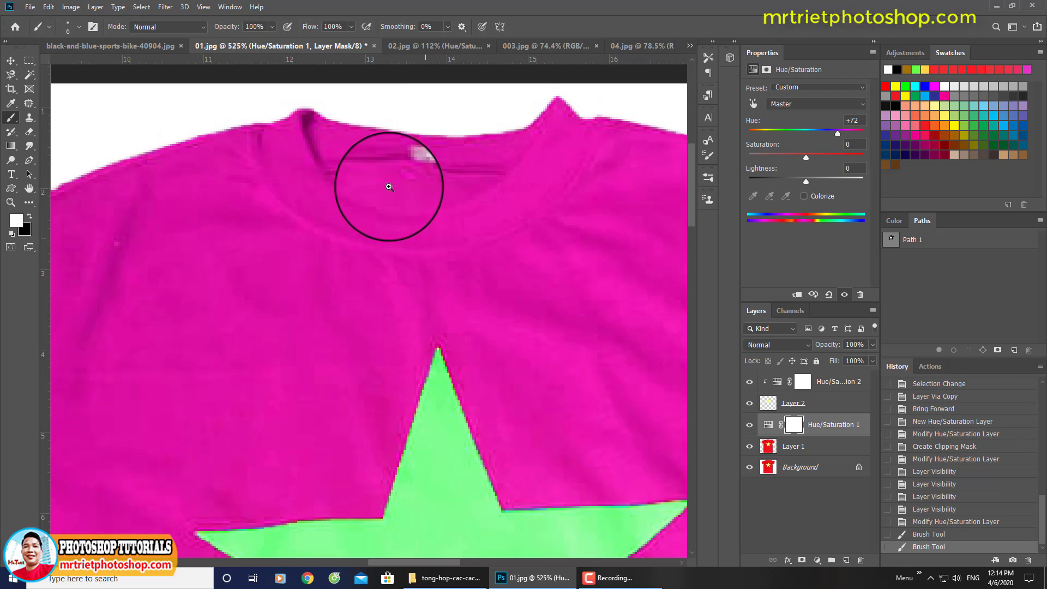
pyautogui.scroll(-1, 421, 169)
pyautogui.scroll(-1, 421, 180)
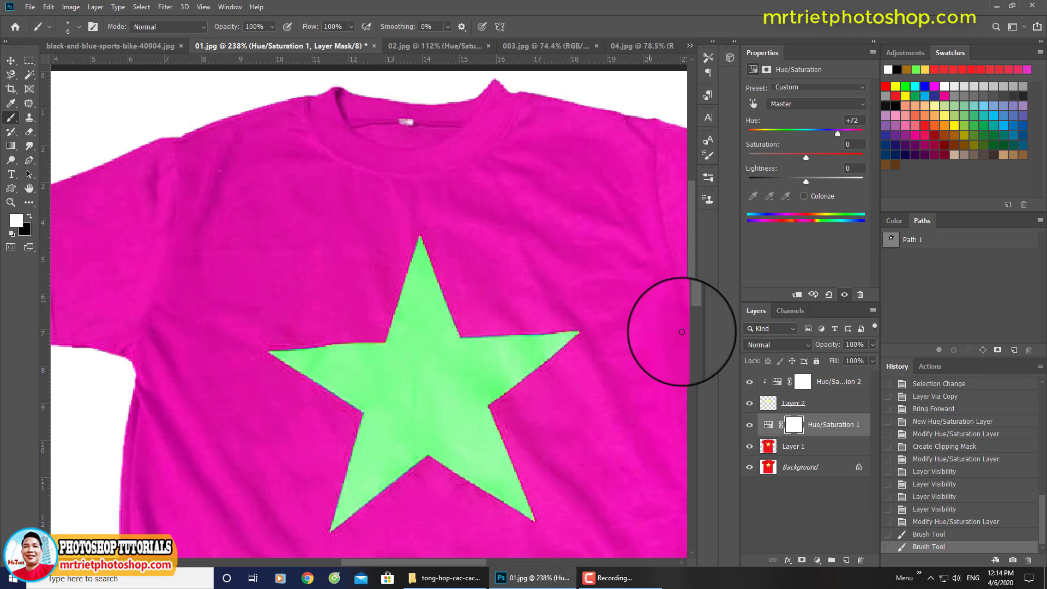
pyautogui.scroll(2, 341, 109)
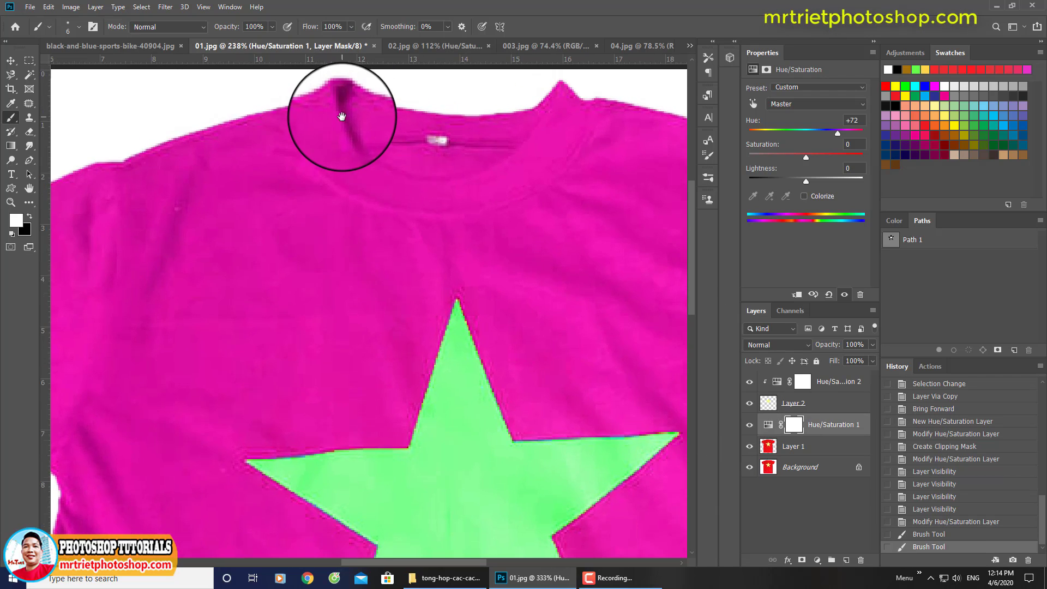
pyautogui.click(434, 140)
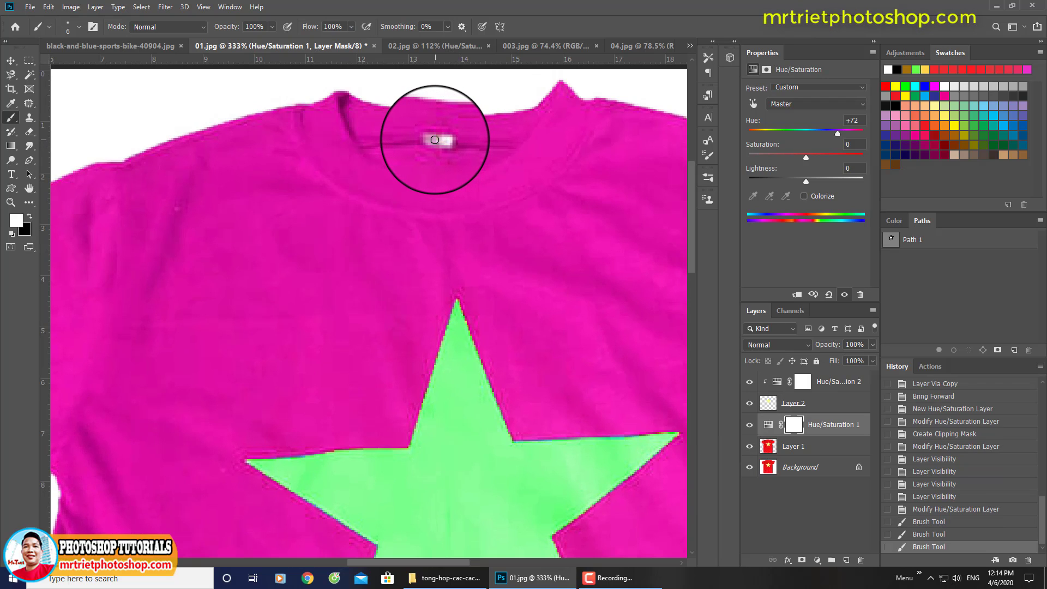
# Paint the label black on the mask to restore its white, then switch to 003.jpg
pyautogui.press('x')
pyautogui.click(437, 140)
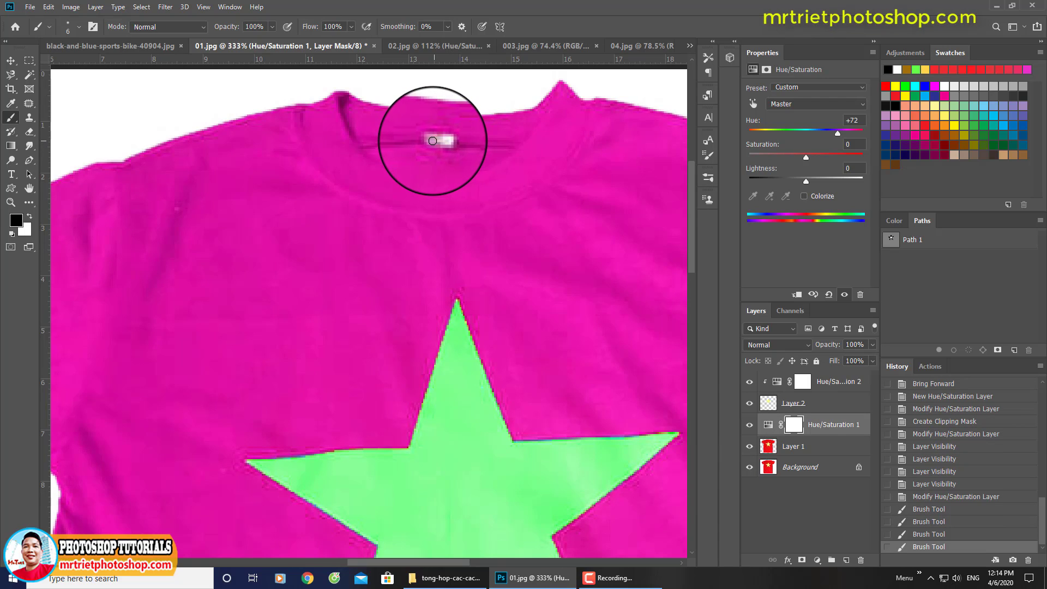
pyautogui.click(445, 142)
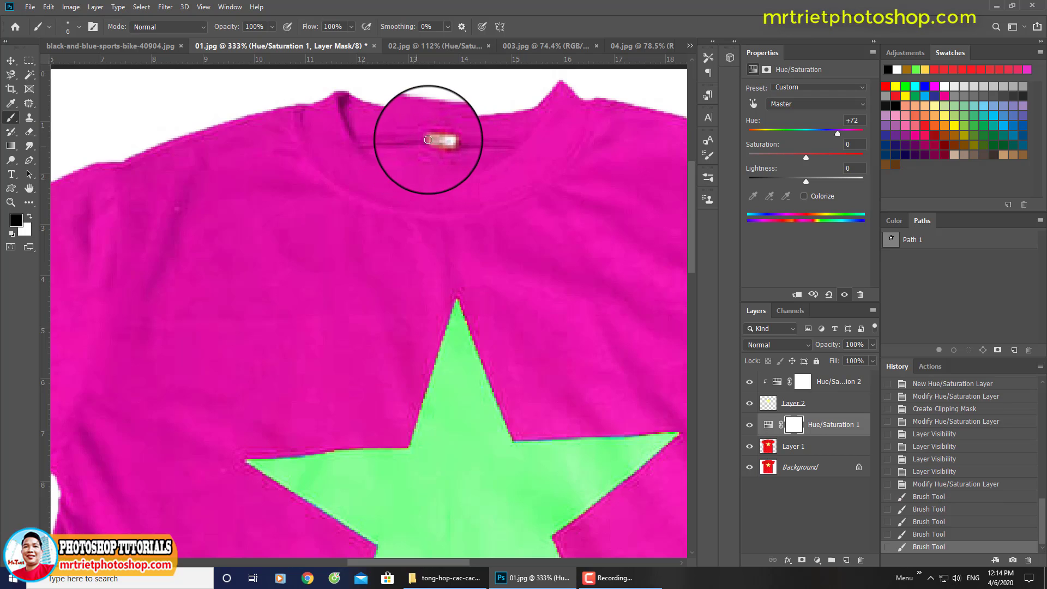
pyautogui.scroll(-1, 452, 157)
pyautogui.scroll(-2, 410, 142)
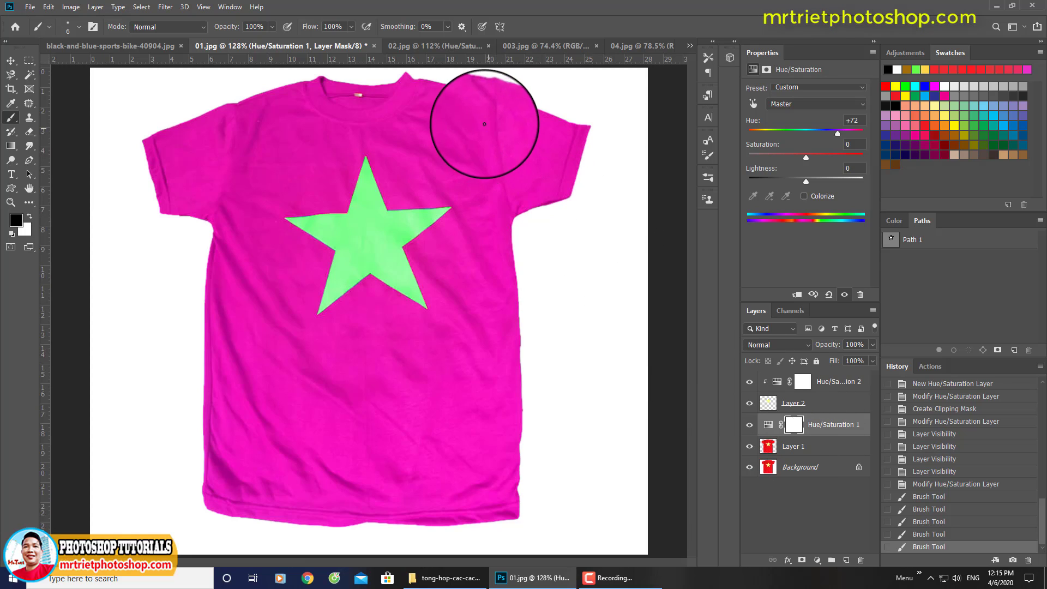
pyautogui.click(431, 46)
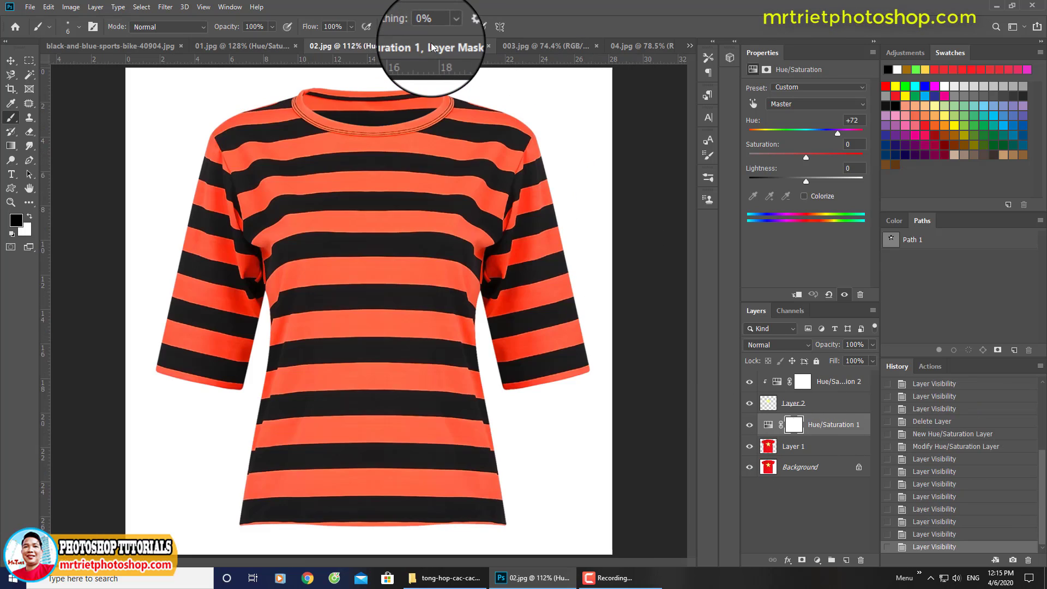
pyautogui.click(527, 48)
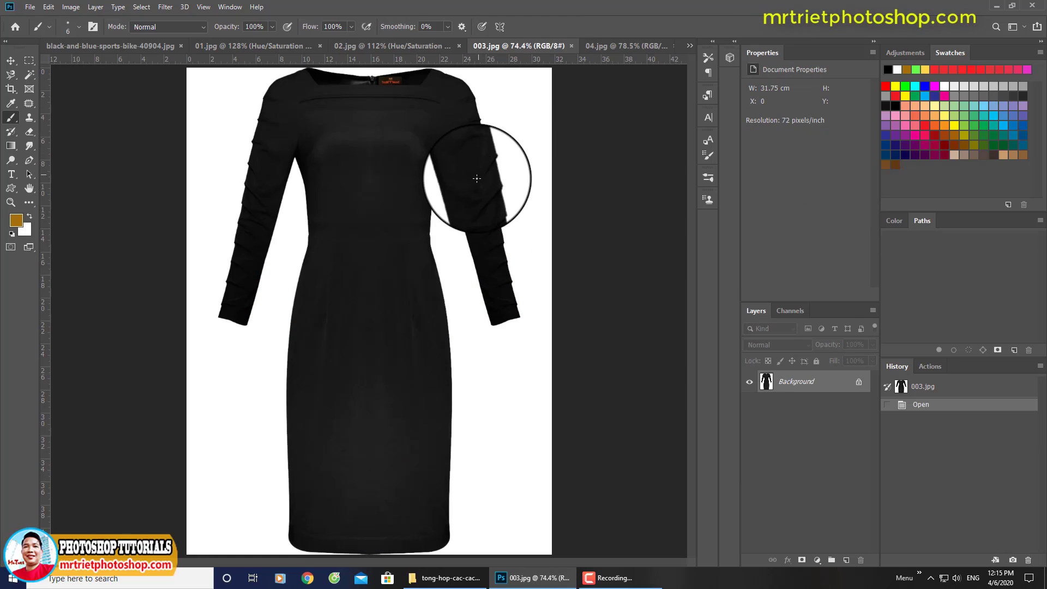
# Magic Wand-select the white background, adding the gaps around the arms and right of the dress
pyautogui.press('w')
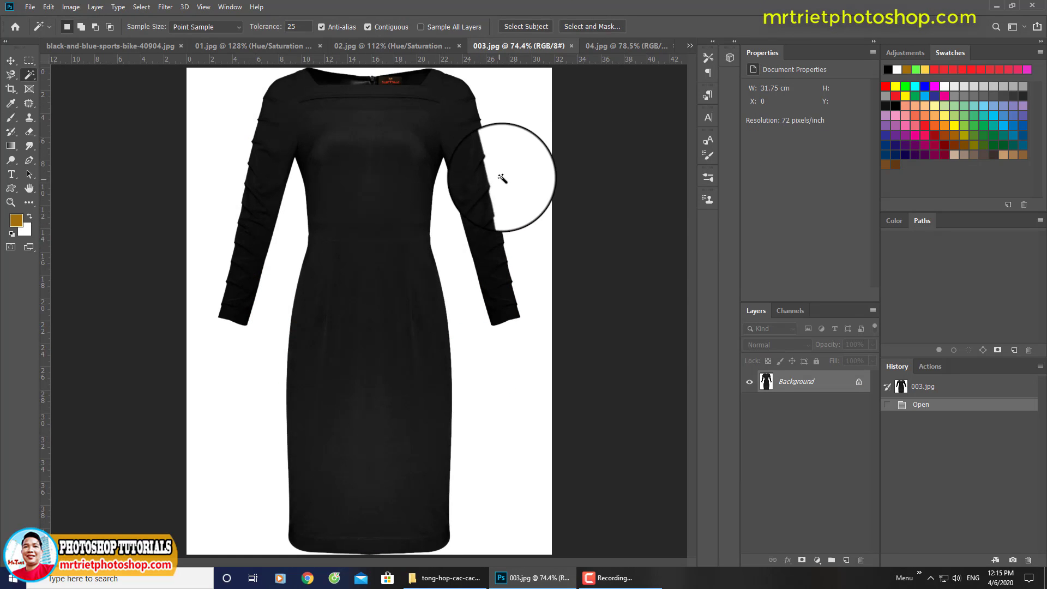
pyautogui.click(527, 181)
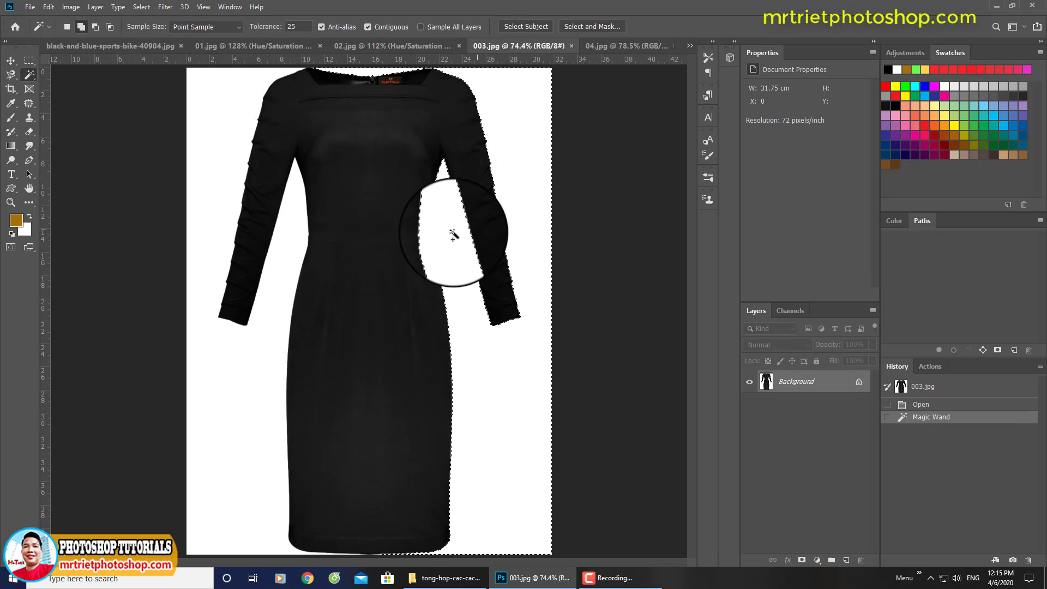
pyautogui.keyDown('shift'); pyautogui.click(436, 230); pyautogui.keyUp('shift')
pyautogui.keyDown('shift'); pyautogui.click(281, 200); pyautogui.keyUp('shift')
pyautogui.hotkey('ctrl', 'z')
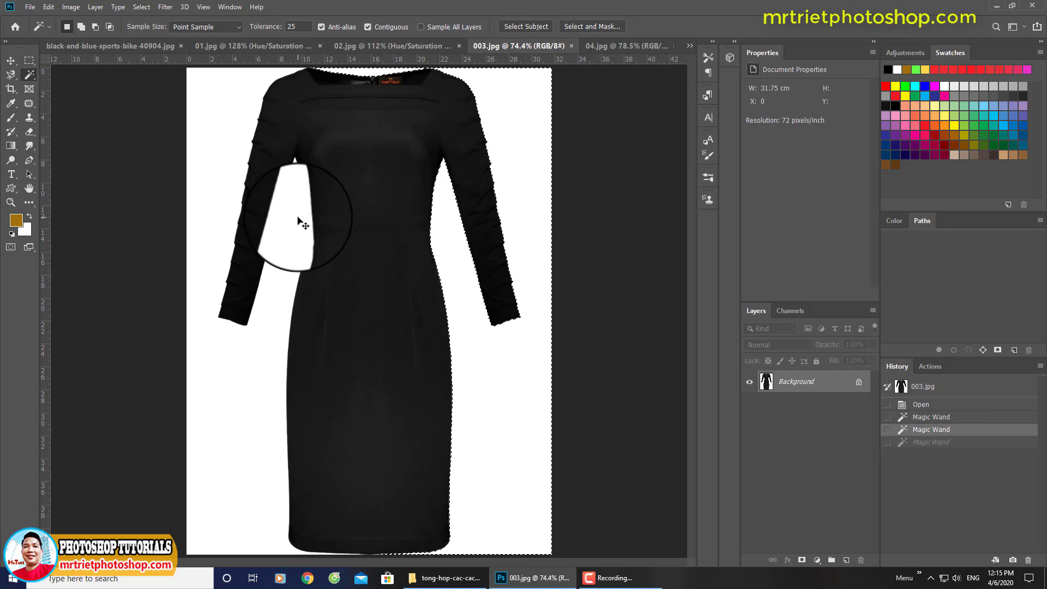
pyautogui.keyDown('shift'); pyautogui.click(297, 218); pyautogui.keyUp('shift')
pyautogui.keyDown('shift'); pyautogui.click(233, 158); pyautogui.keyUp('shift')
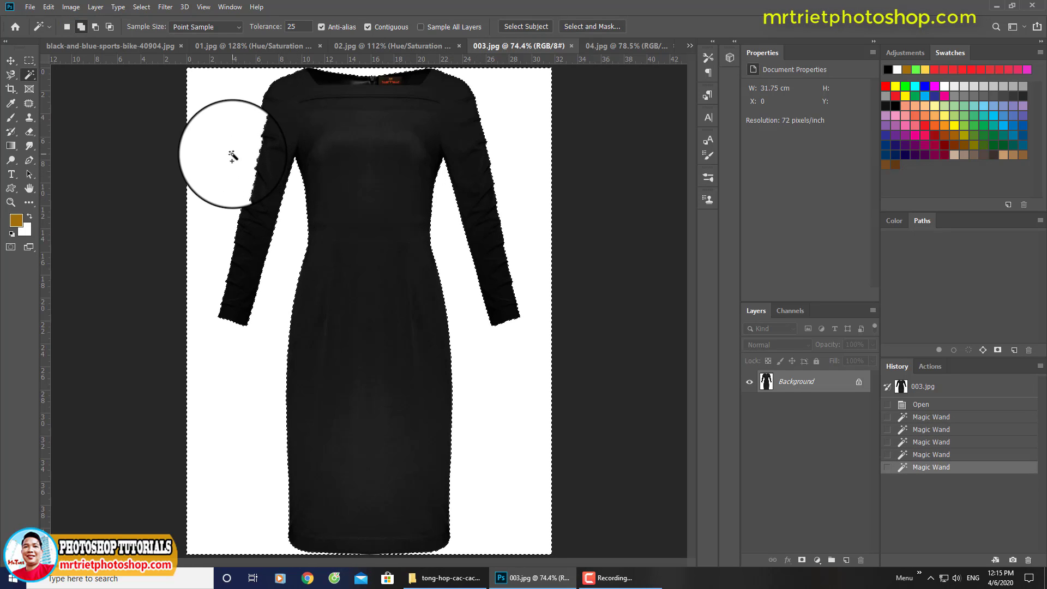
pyautogui.keyDown('shift'); pyautogui.click(254, 172); pyautogui.keyUp('shift')
pyautogui.keyDown('shift'); pyautogui.click(289, 220); pyautogui.keyUp('shift')
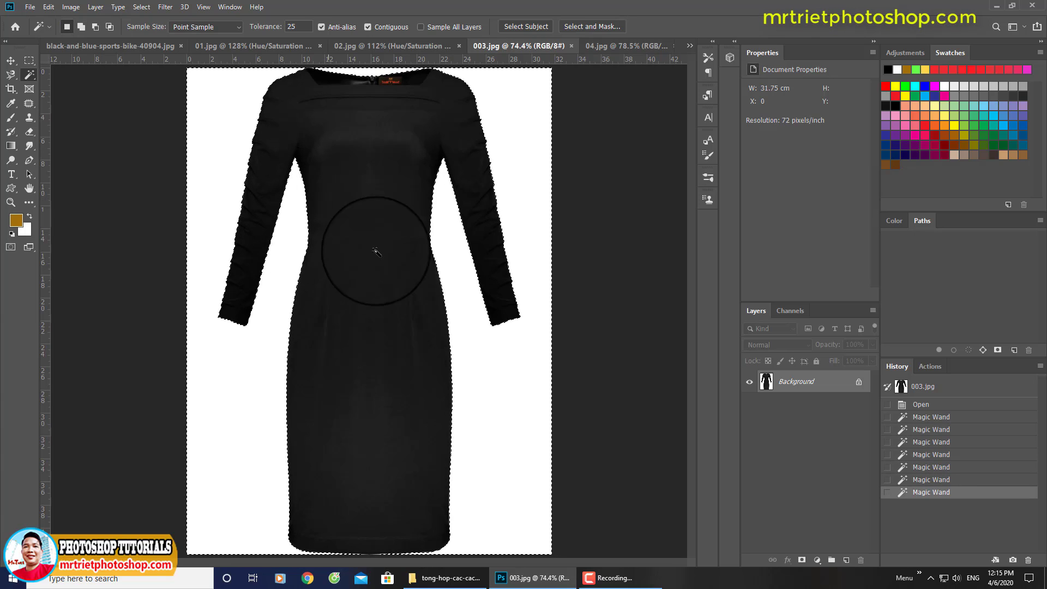
pyautogui.keyDown('shift'); pyautogui.click(476, 369); pyautogui.keyUp('shift')
# Trace the dress hem with a Pen path, then invert the selection to isolate the dress
pyautogui.scroll(2, 439, 346)
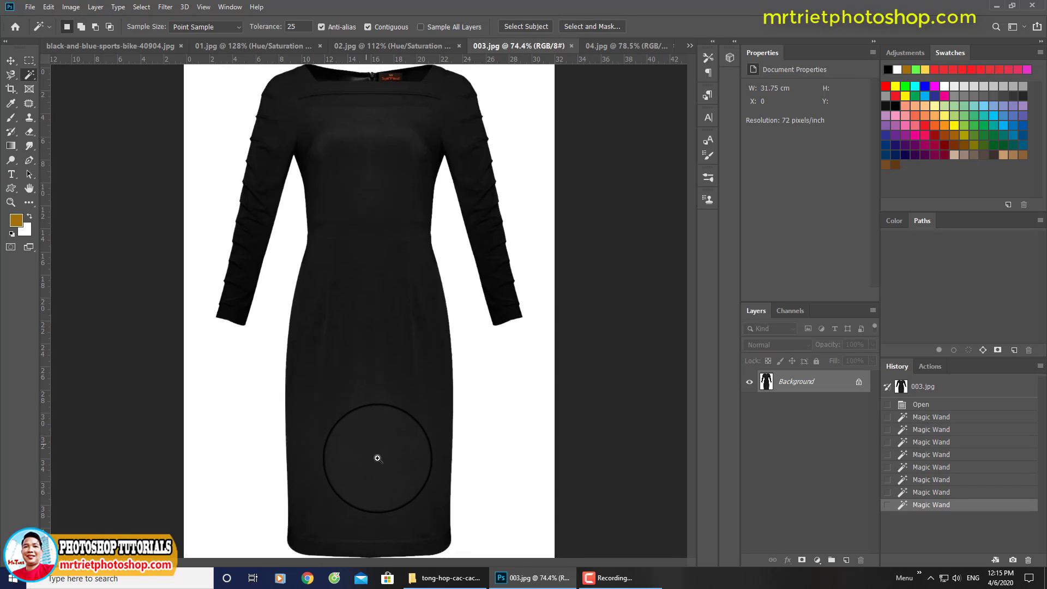
pyautogui.moveTo(374, 451); pyautogui.dragTo(358, 268)
pyautogui.scroll(5, 341, 320)
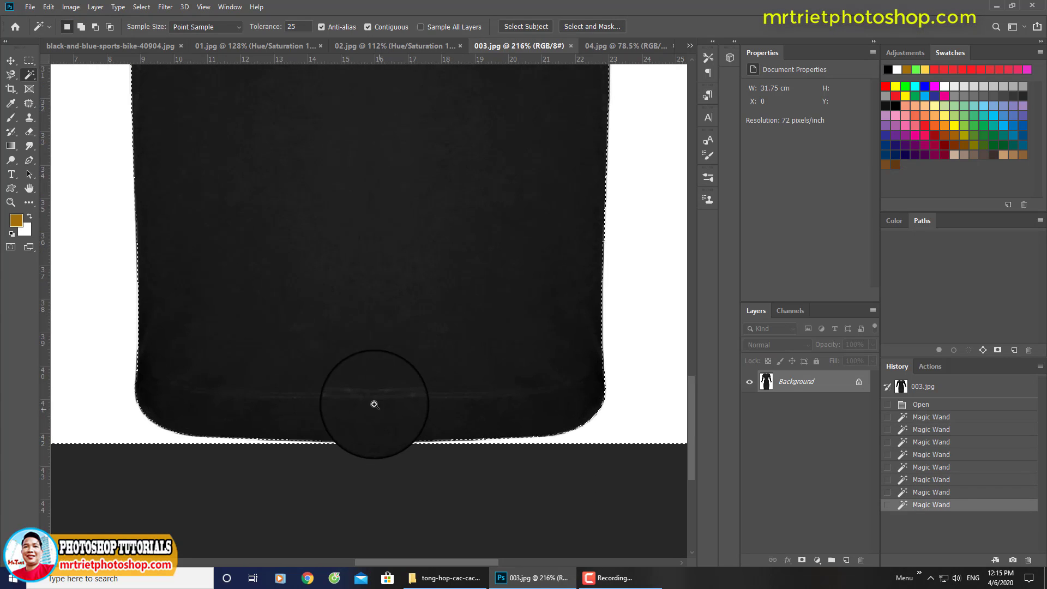
pyautogui.moveTo(374, 345); pyautogui.dragTo(368, 290)
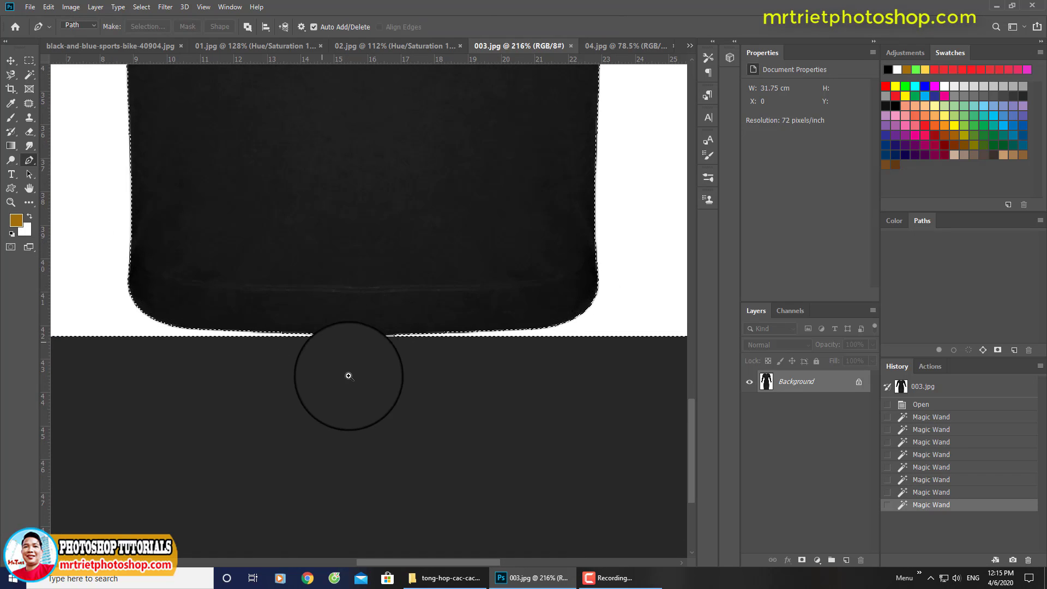
pyautogui.scroll(3, 346, 374)
pyautogui.click(329, 320)
pyautogui.click(477, 320)
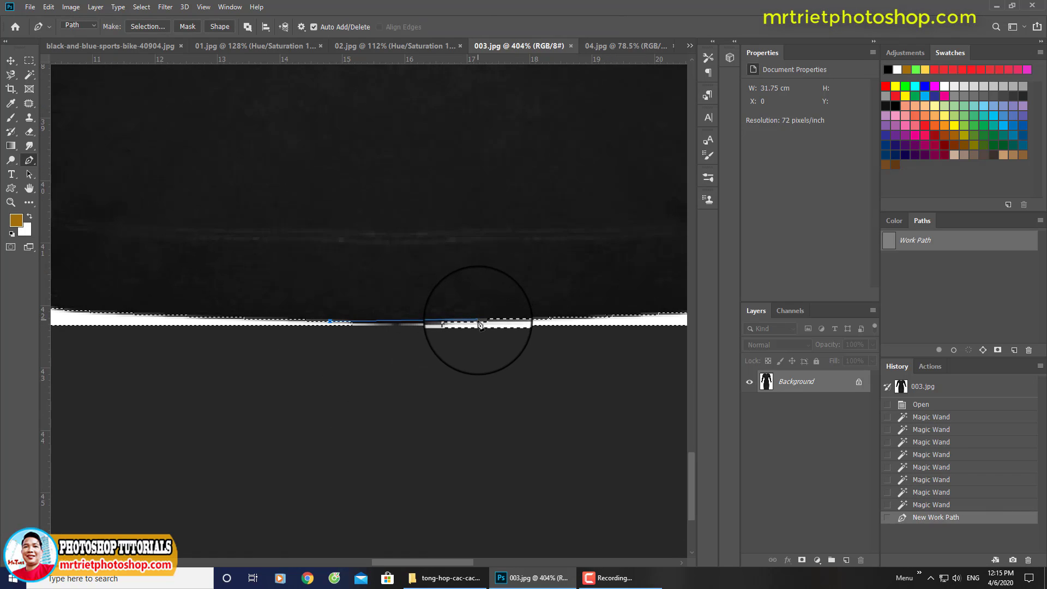
pyautogui.moveTo(482, 334); pyautogui.dragTo(491, 327)
pyautogui.moveTo(309, 348); pyautogui.dragTo(294, 338)
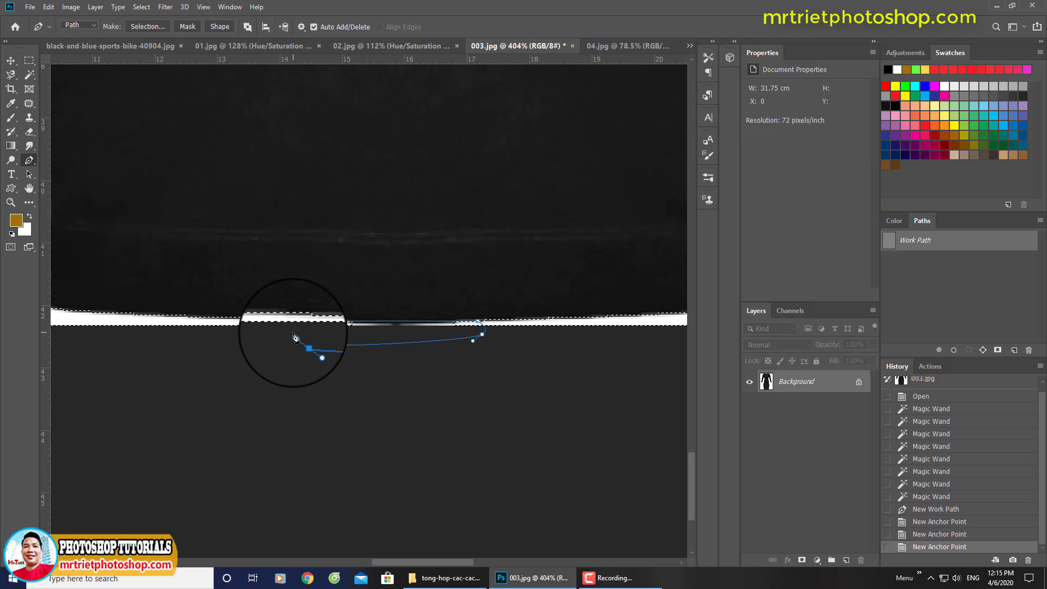
pyautogui.hotkey('ctrl', '0')
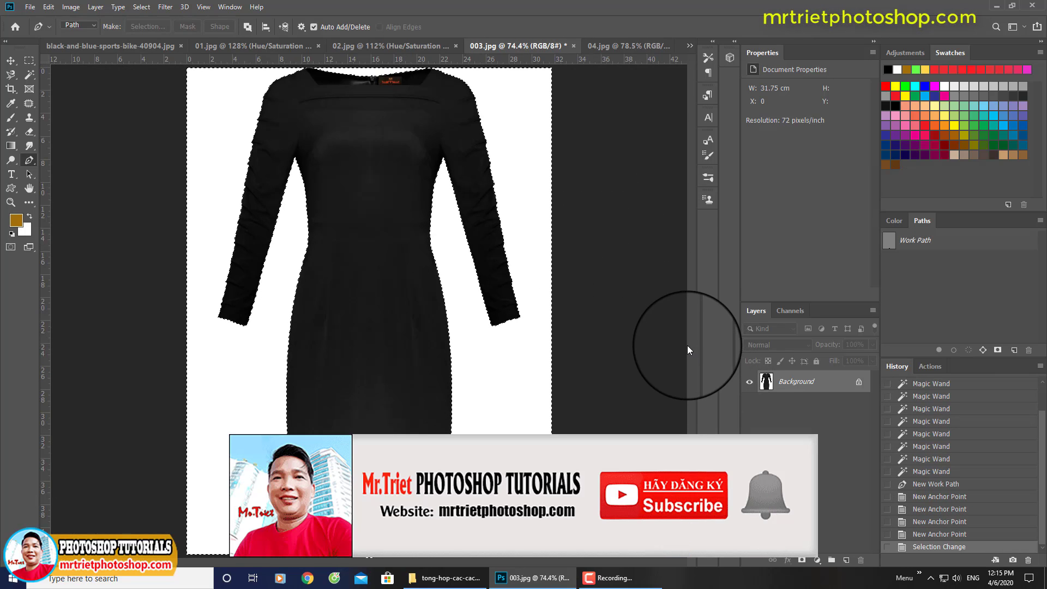
pyautogui.hotkey('ctrl', 'shift', 'i')
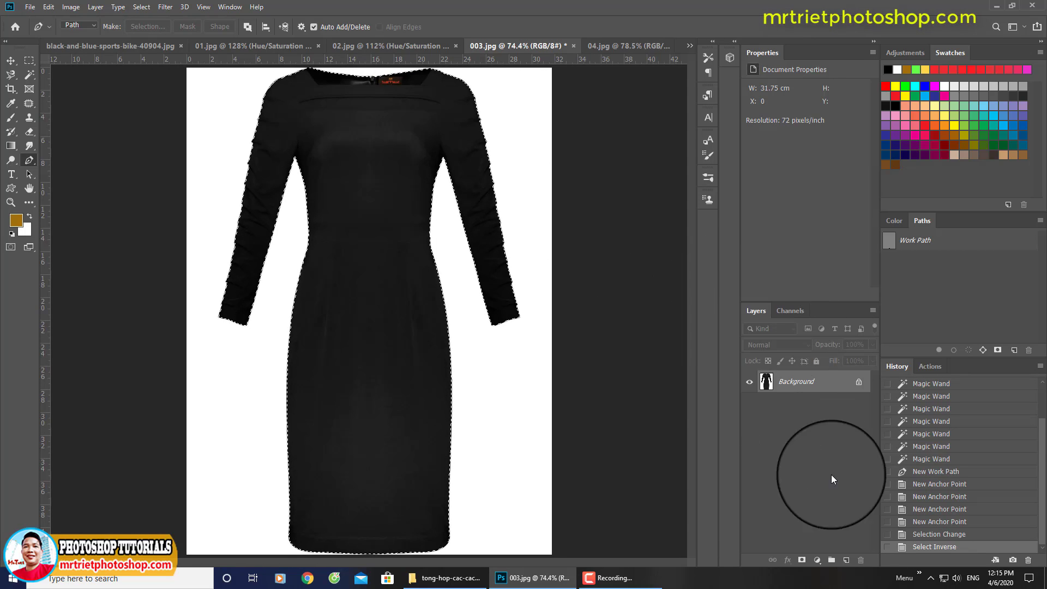
# Create Group 1 with a layer mask from the dress selection feathered by 0.5 px
pyautogui.click(831, 561)
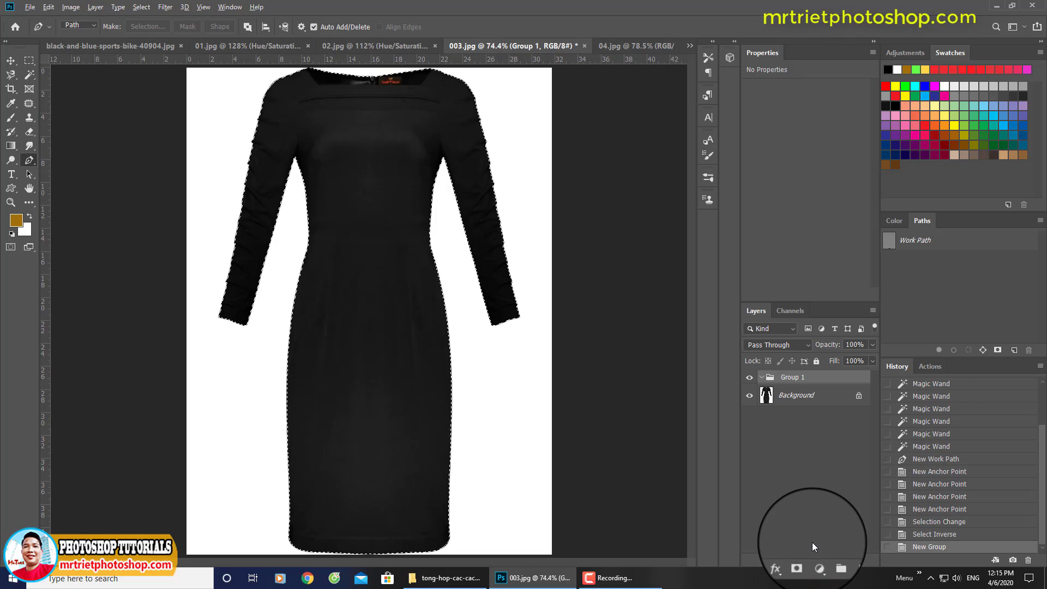
pyautogui.hotkey('shift', 'F6')
pyautogui.press('Return')
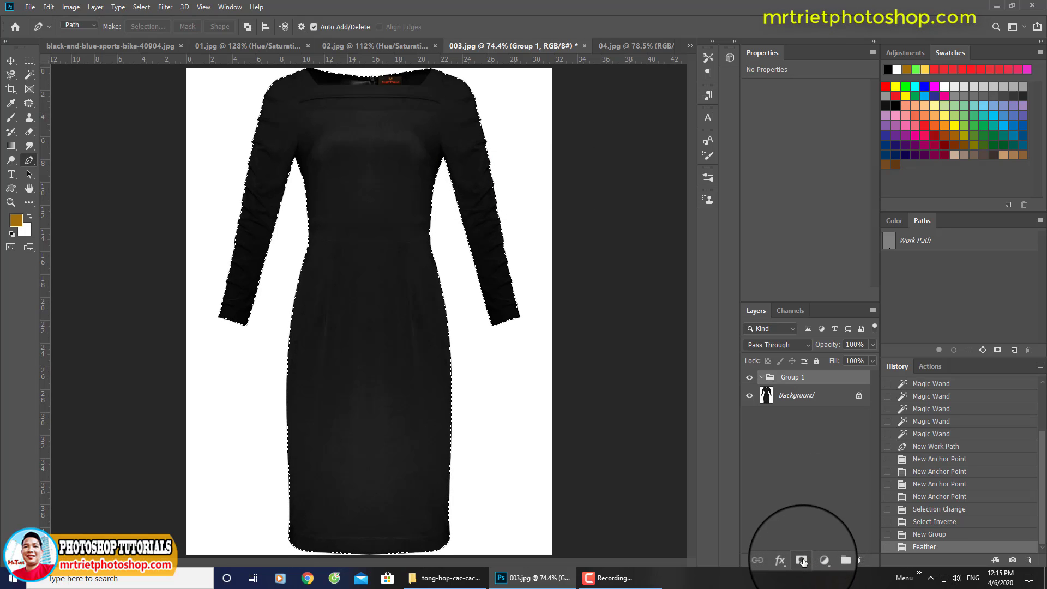
pyautogui.click(801, 562)
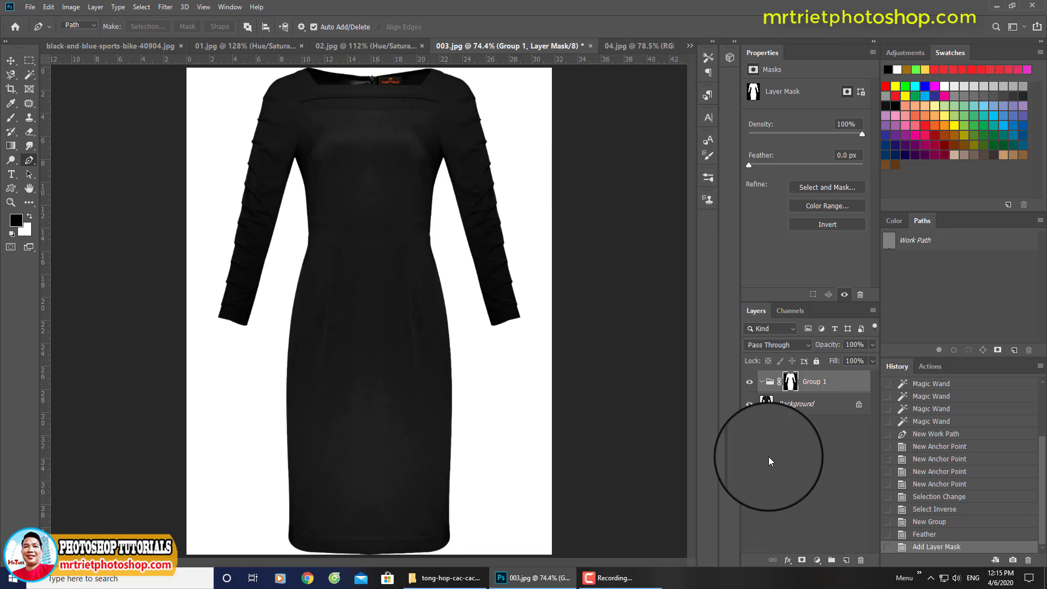
pyautogui.click(749, 403)
pyautogui.click(749, 405)
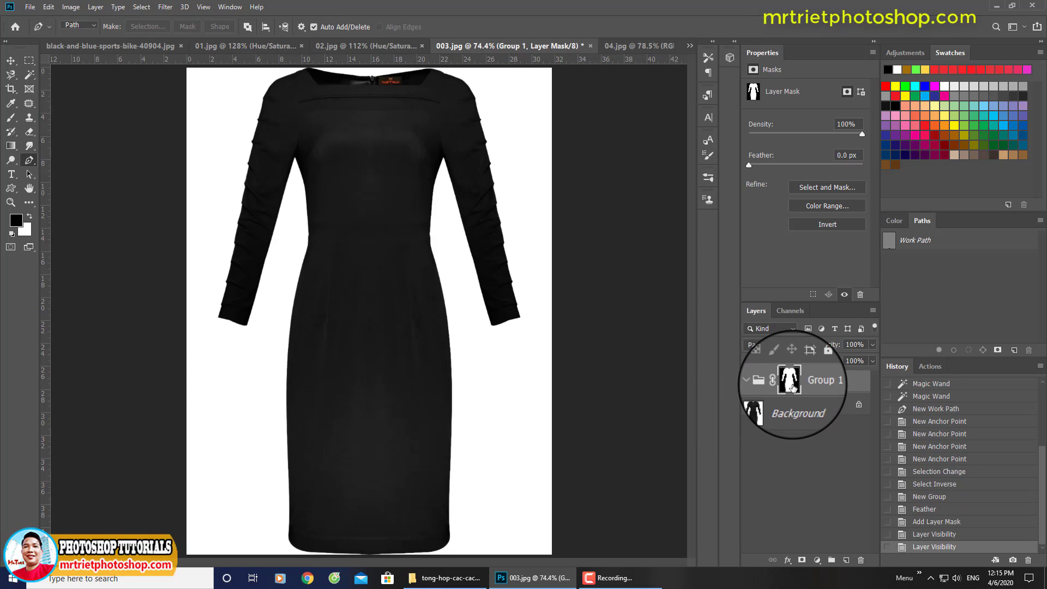
pyautogui.click(794, 404)
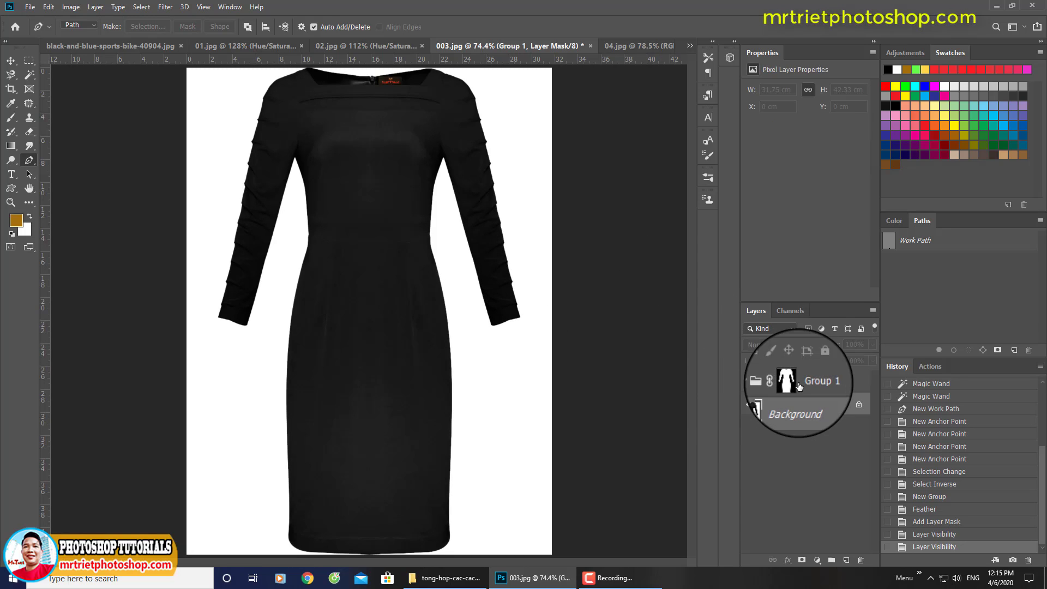
pyautogui.click(790, 385)
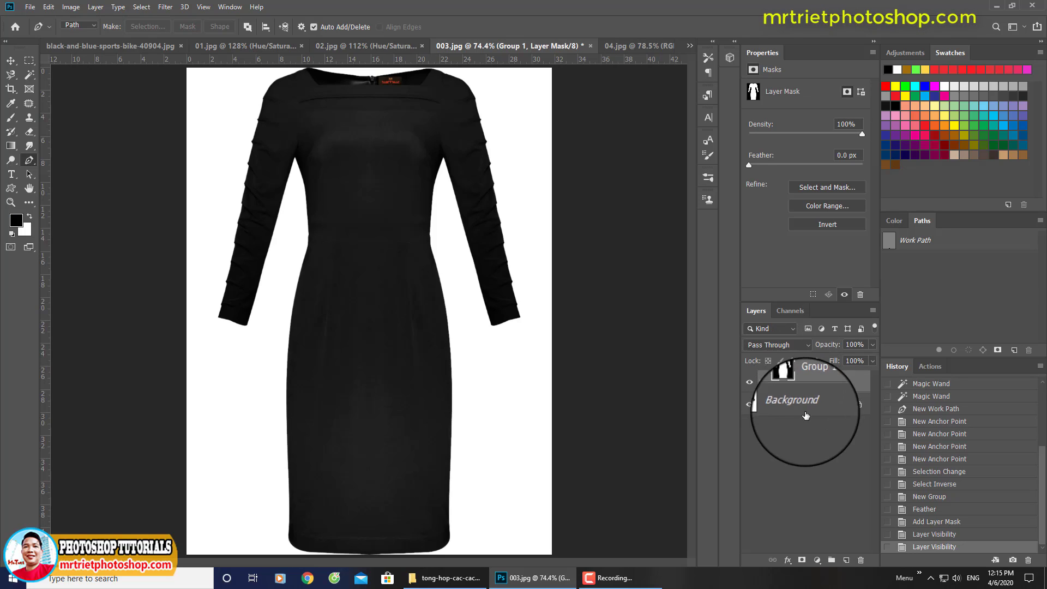
# Add a Levels adjustment layer inside Group 1 and delete its own layer mask
pyautogui.click(817, 561)
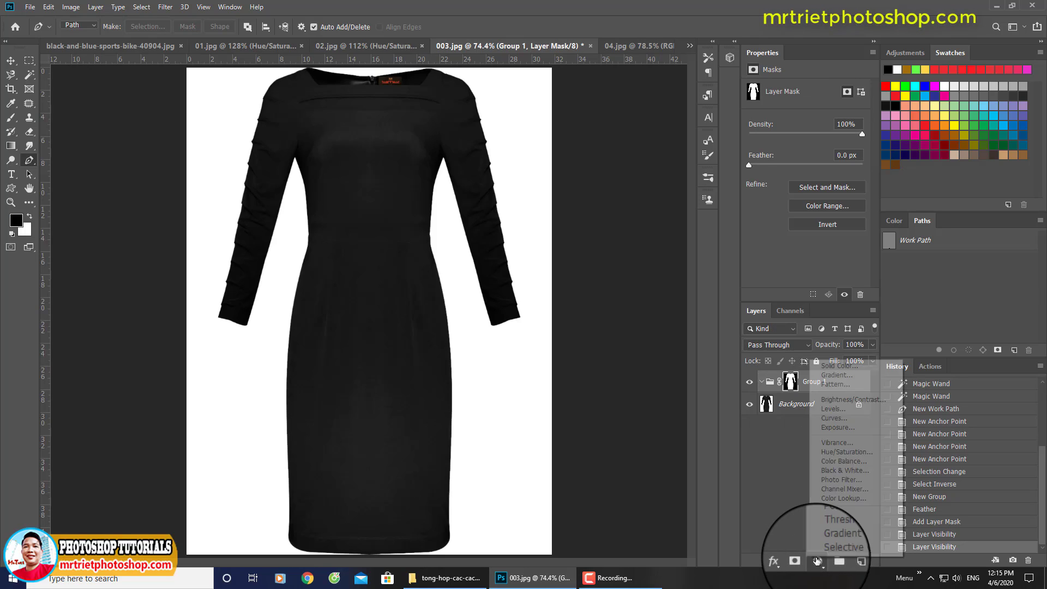
pyautogui.click(845, 412)
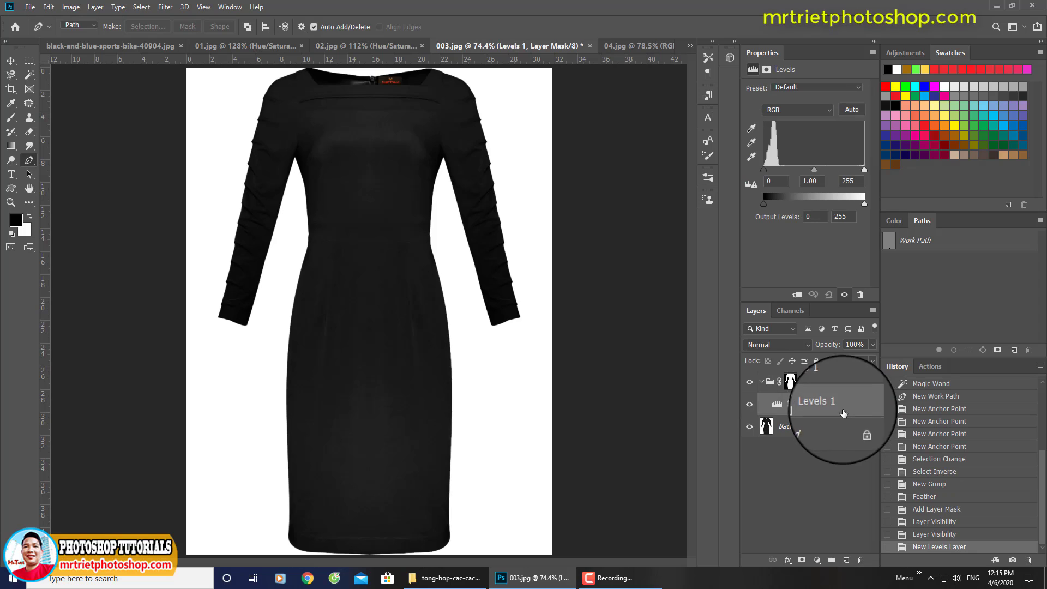
pyautogui.click(803, 404)
pyautogui.moveTo(802, 405); pyautogui.dragTo(860, 560)
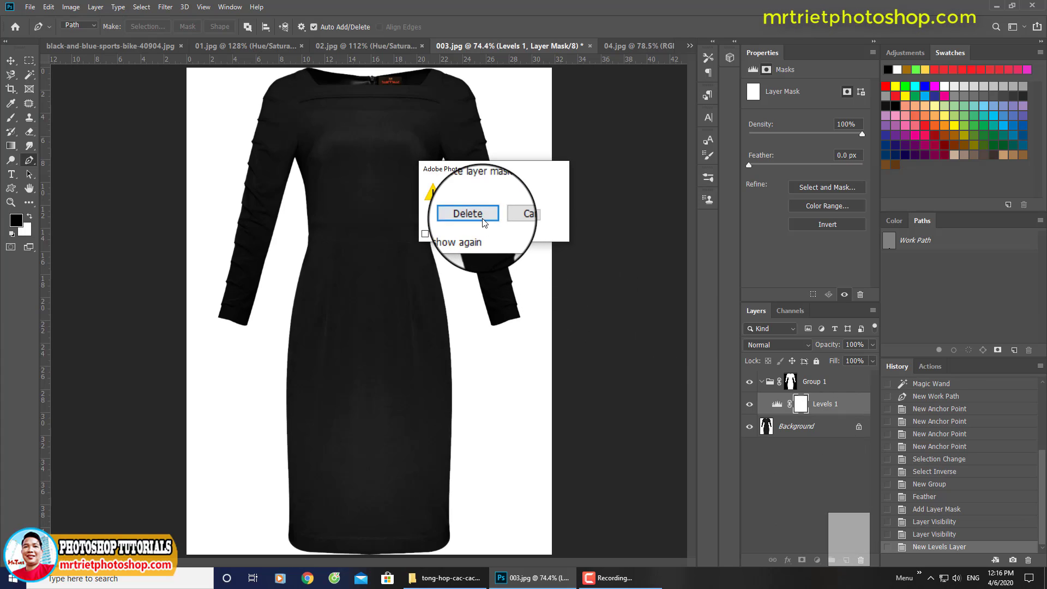
pyautogui.click(473, 214)
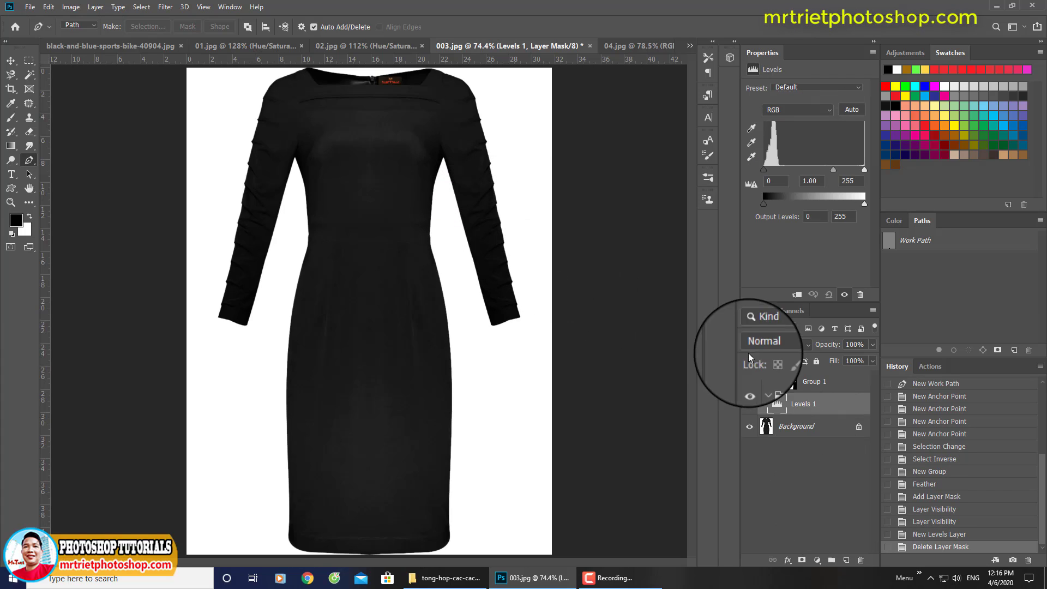
# Add a Solid Color fill layer inside the masked Group 1
pyautogui.click(793, 386)
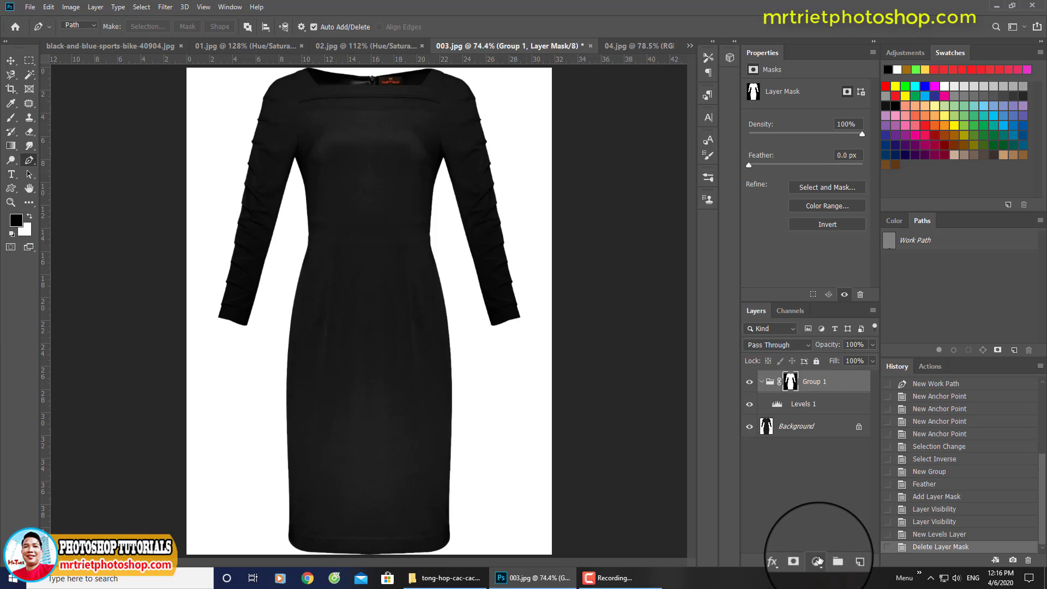
pyautogui.click(818, 561)
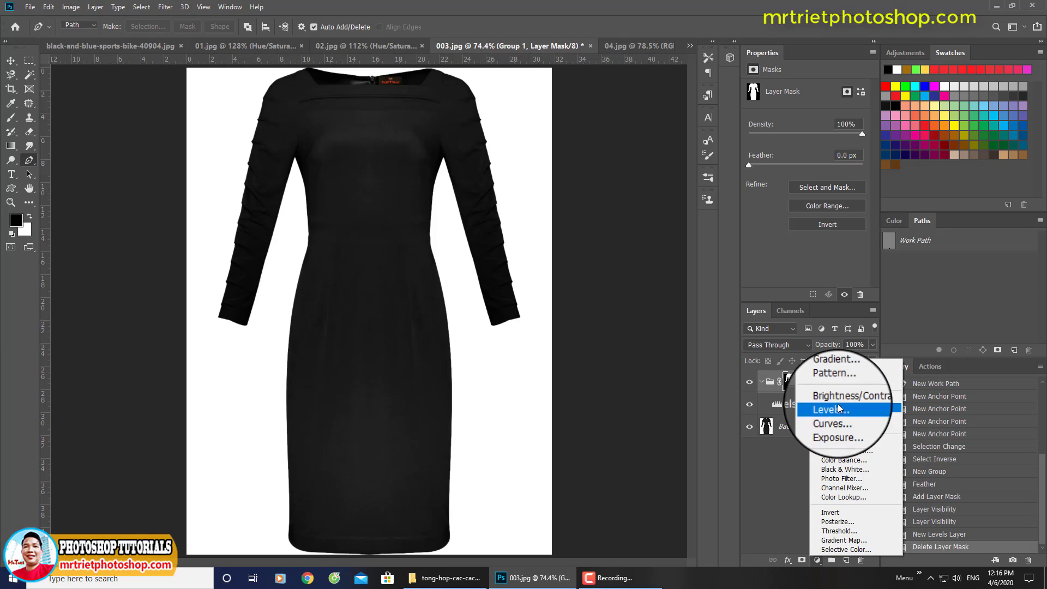
pyautogui.click(832, 361)
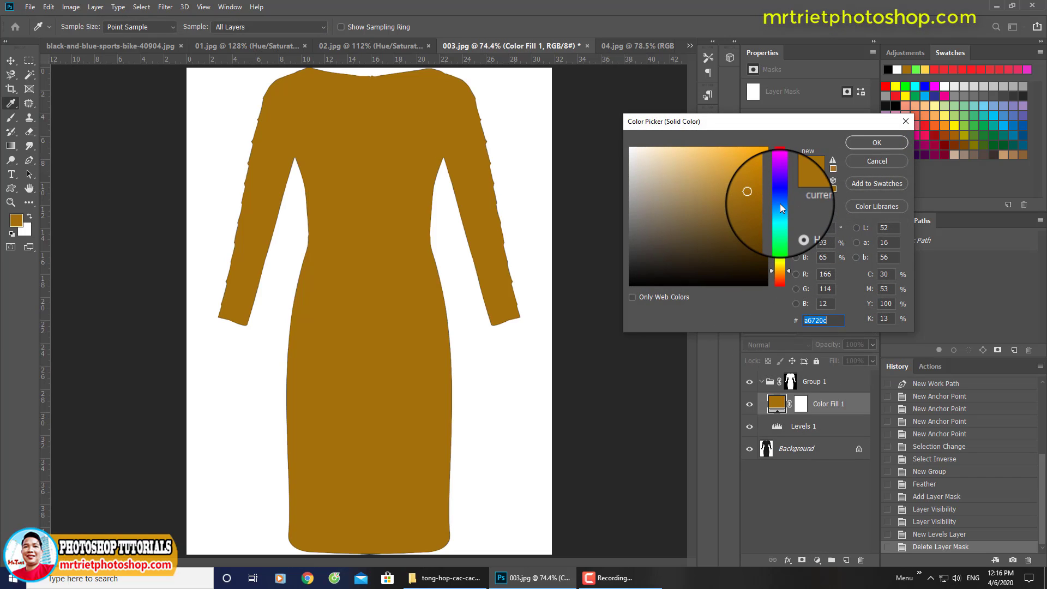
# Set the fill colour to a bright, saturated magenta (fc08f9)
pyautogui.click(780, 170)
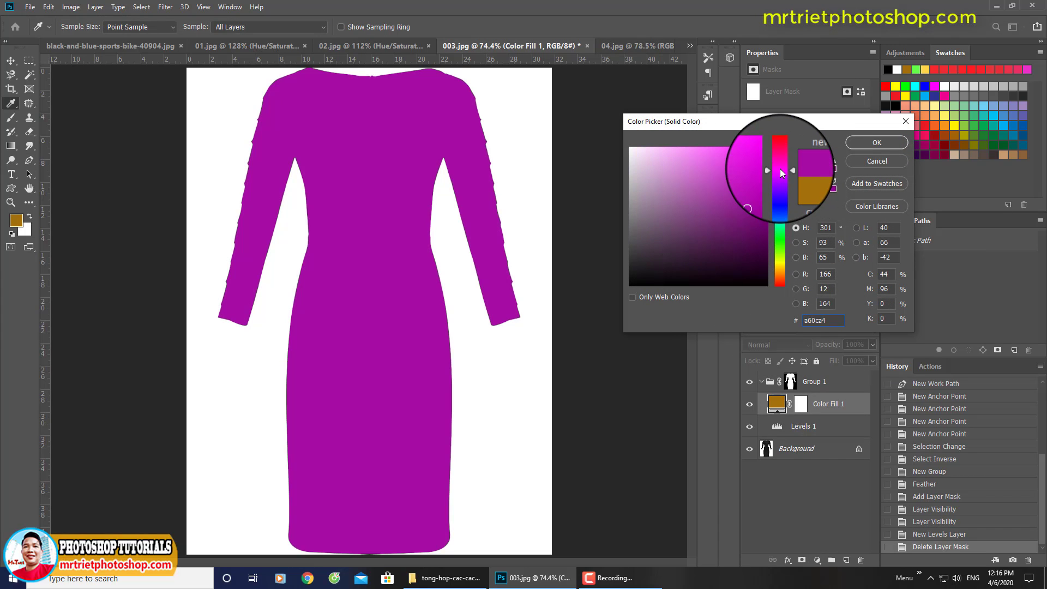
pyautogui.click(764, 149)
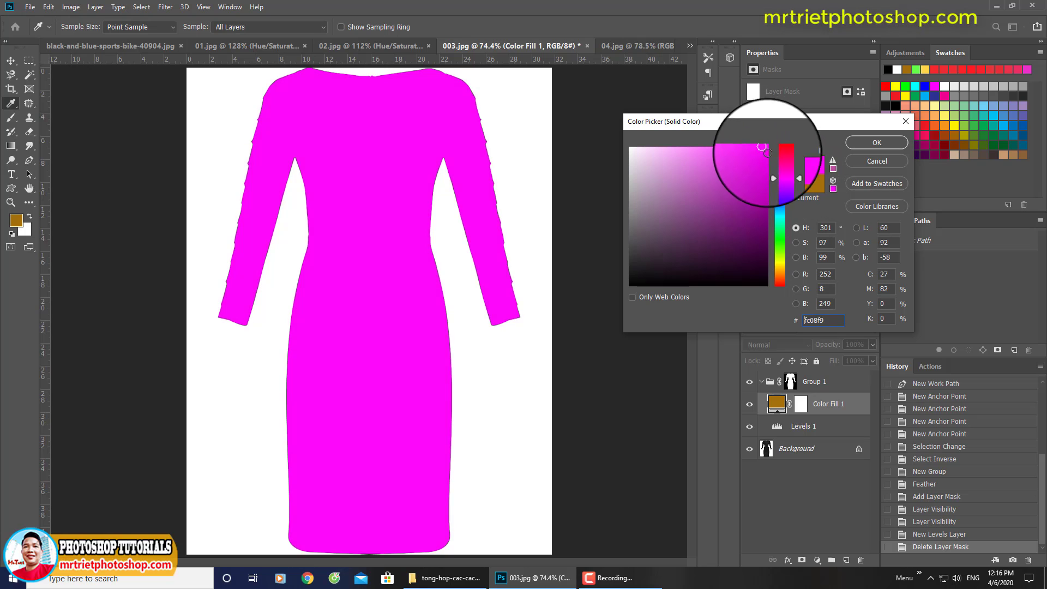
pyautogui.click(861, 145)
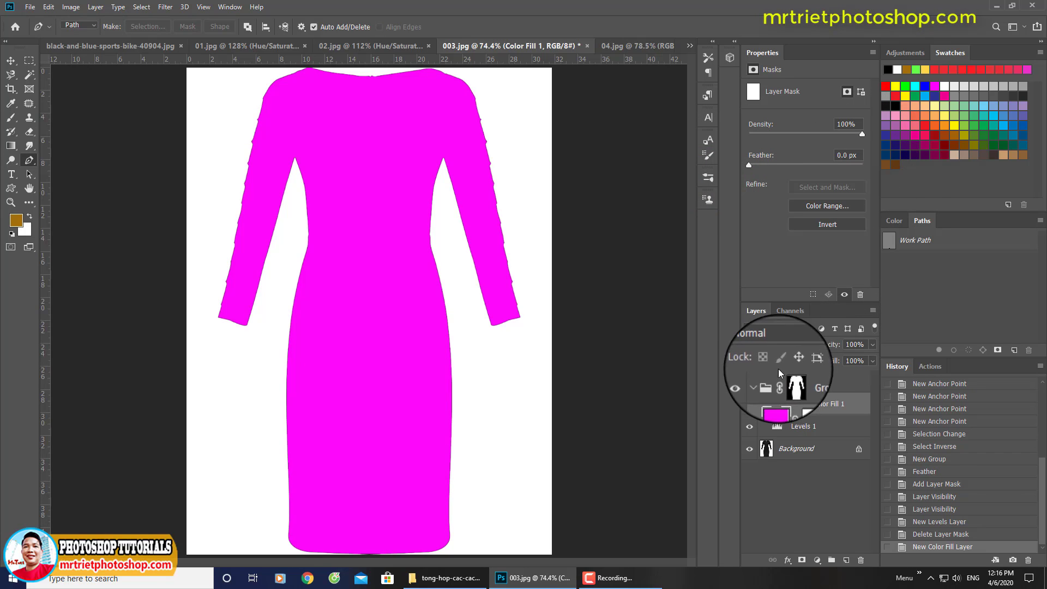
# Delete the Color Fill 1 layer mask and set its blend mode to Soft Light
pyautogui.click(801, 404)
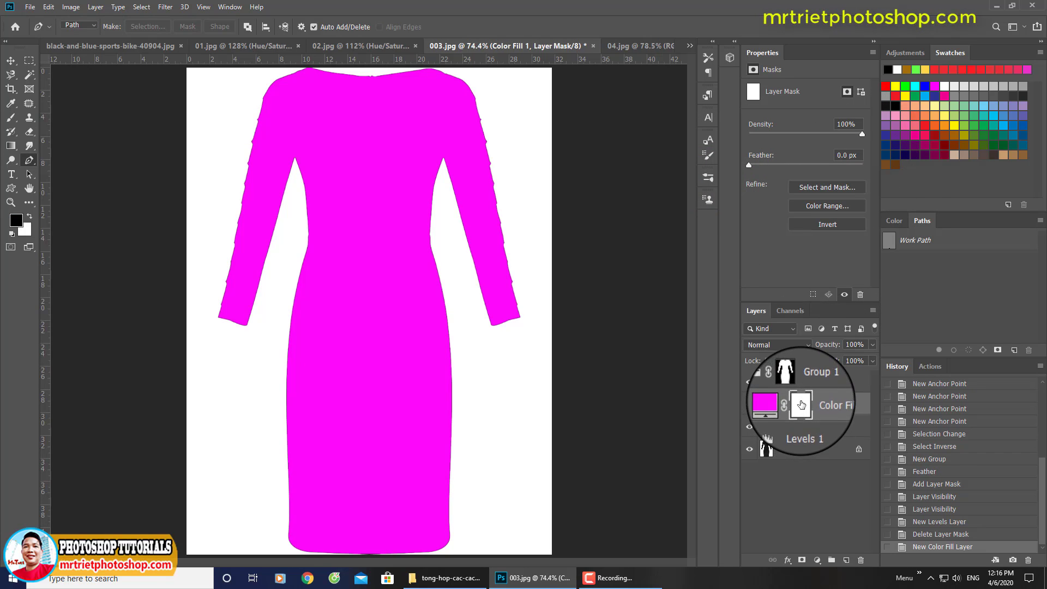
pyautogui.click(860, 560)
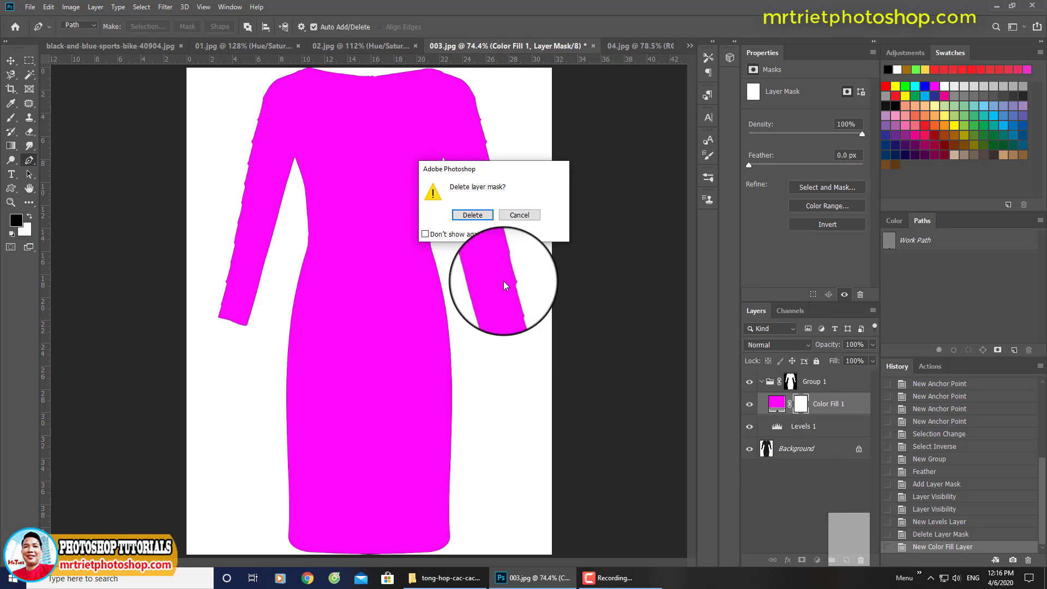
pyautogui.click(476, 212)
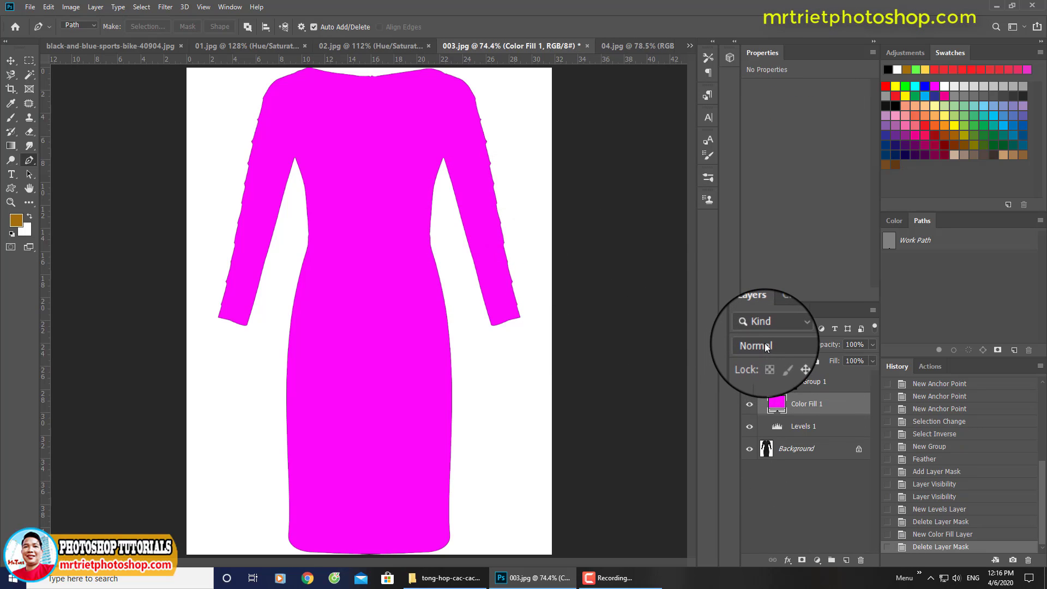
pyautogui.click(766, 348)
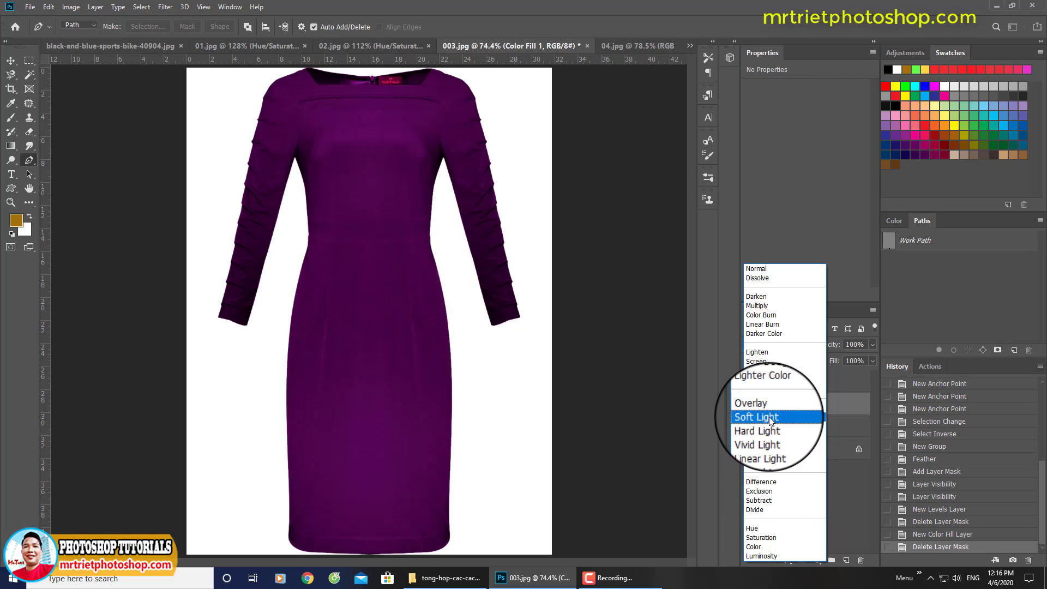
pyautogui.click(769, 416)
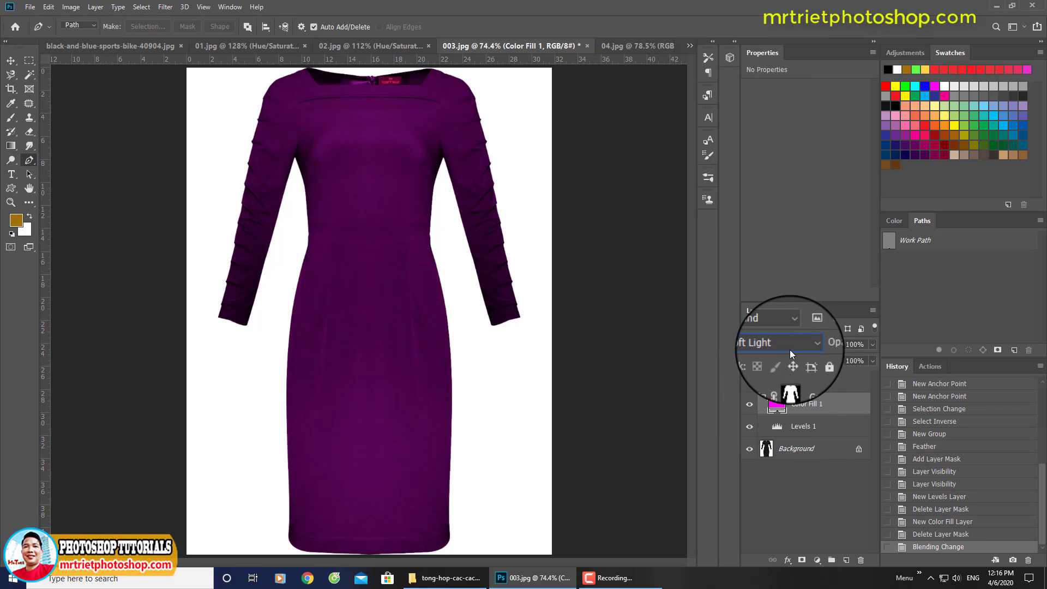
# Set Levels 1 output black to 32 and input white to 238, comparing against the original
pyautogui.click(775, 429)
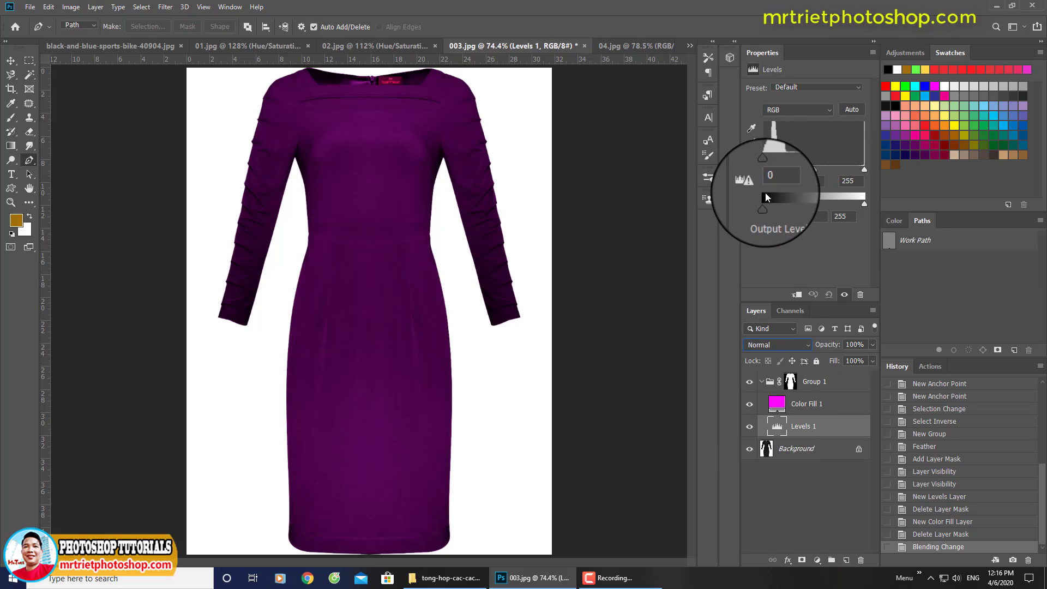
pyautogui.moveTo(757, 204)
pyautogui.mouseDown()
pyautogui.moveTo(784, 199)
pyautogui.moveTo(783, 168)
pyautogui.moveTo(764, 169)
pyautogui.moveTo(796, 167)
pyautogui.mouseUp()
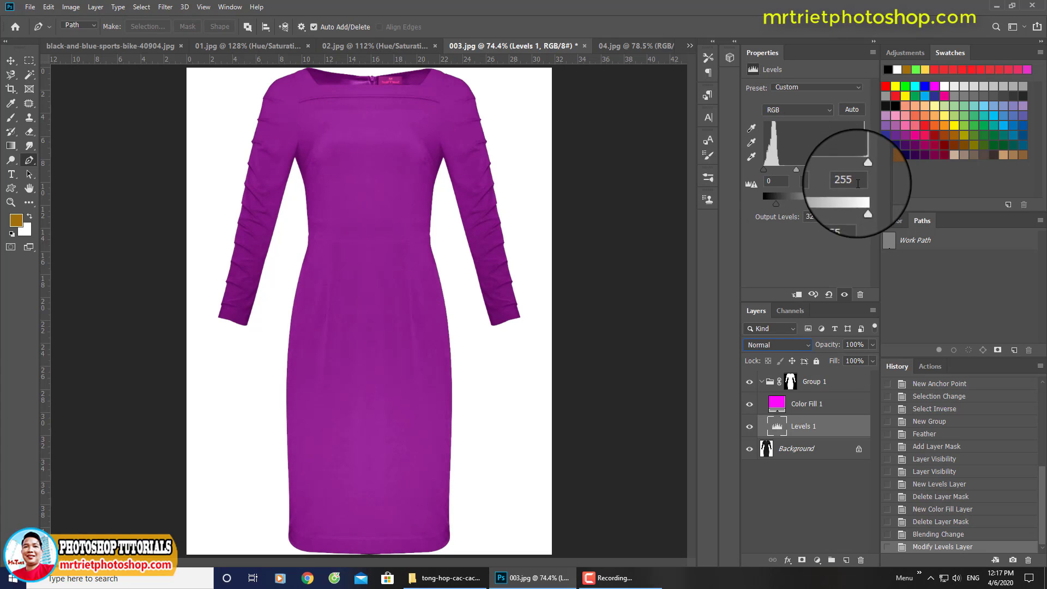
pyautogui.moveTo(864, 171); pyautogui.dragTo(859, 169)
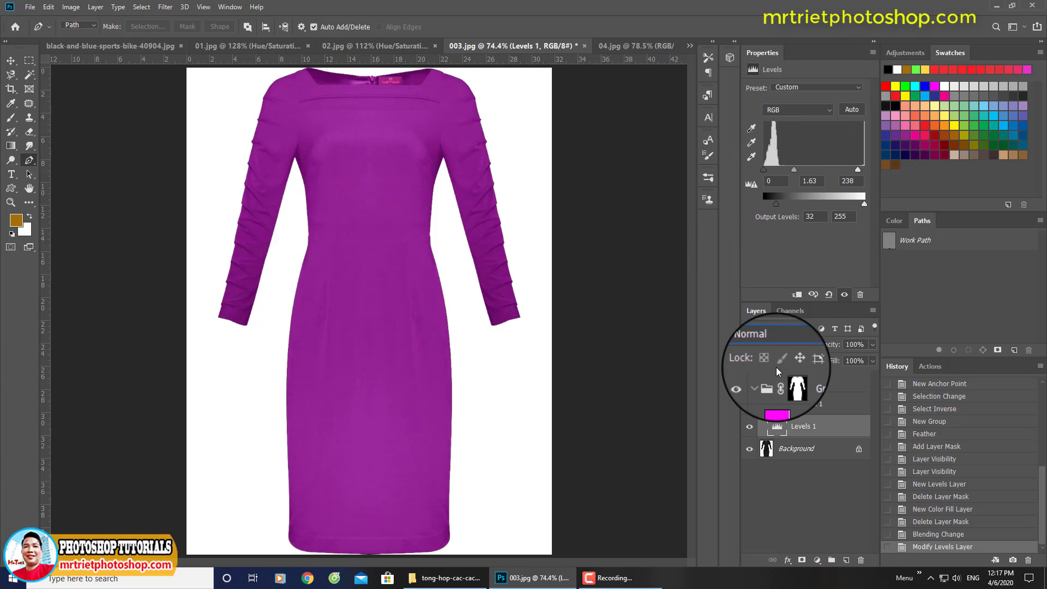
pyautogui.click(750, 383)
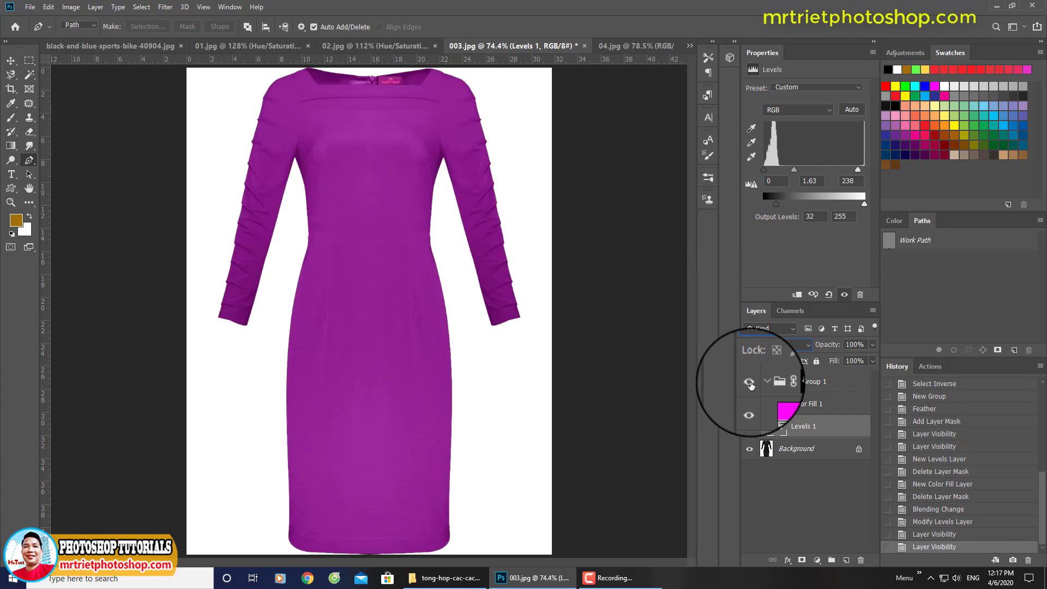
pyautogui.click(750, 383)
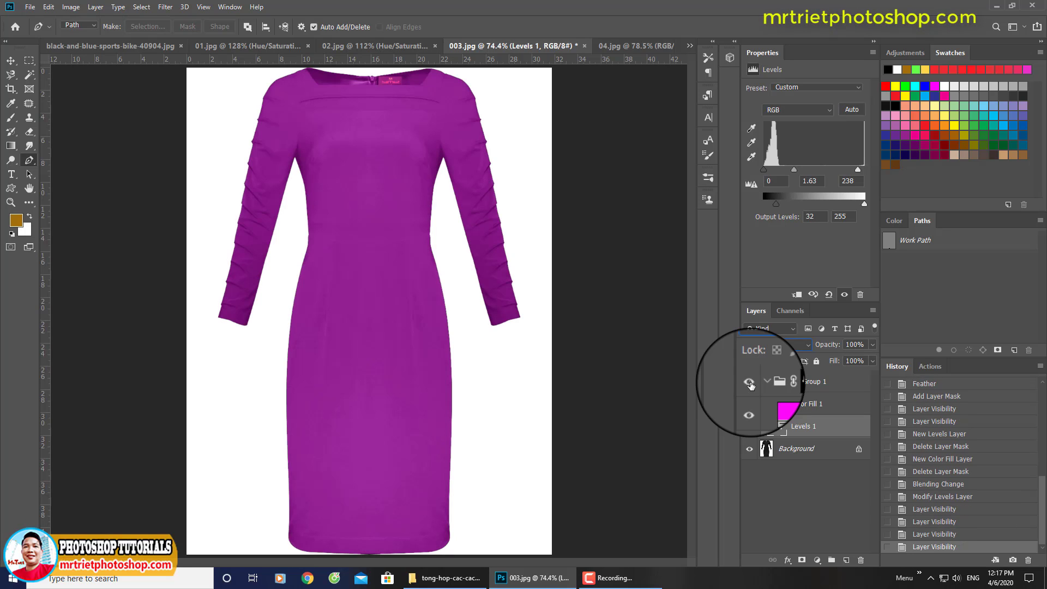
# Try teal, green, gold and purple fill colours before settling on crimson for the dress
pyautogui.doubleClick(772, 403)
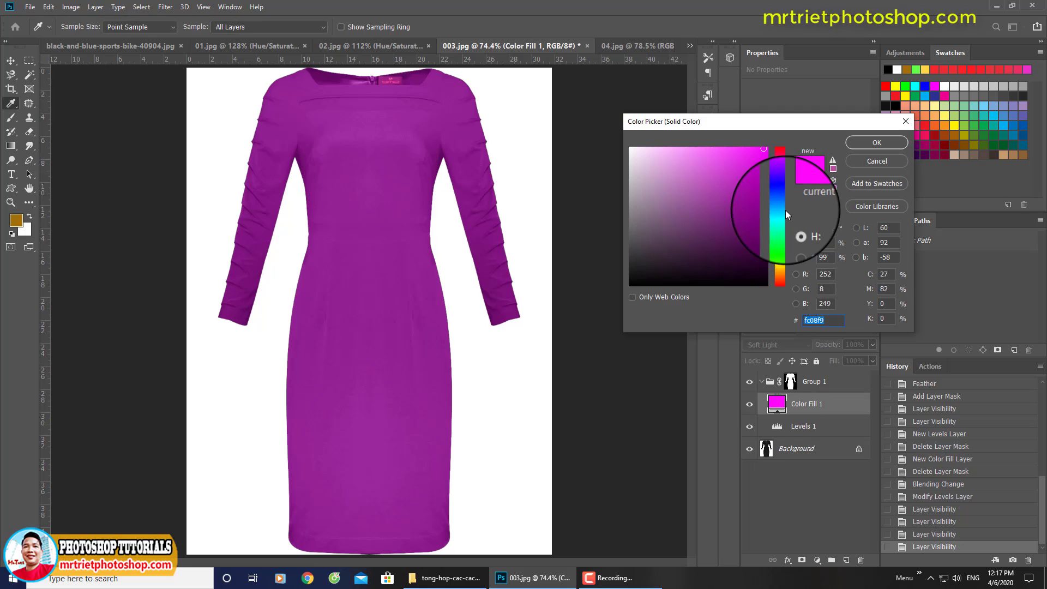
pyautogui.click(779, 218)
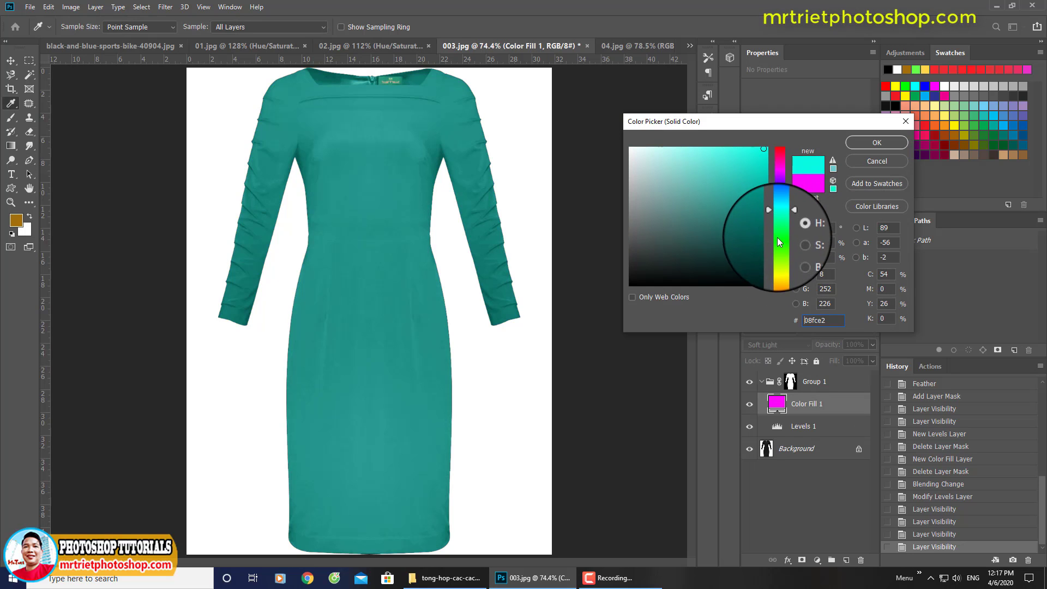
pyautogui.click(777, 211)
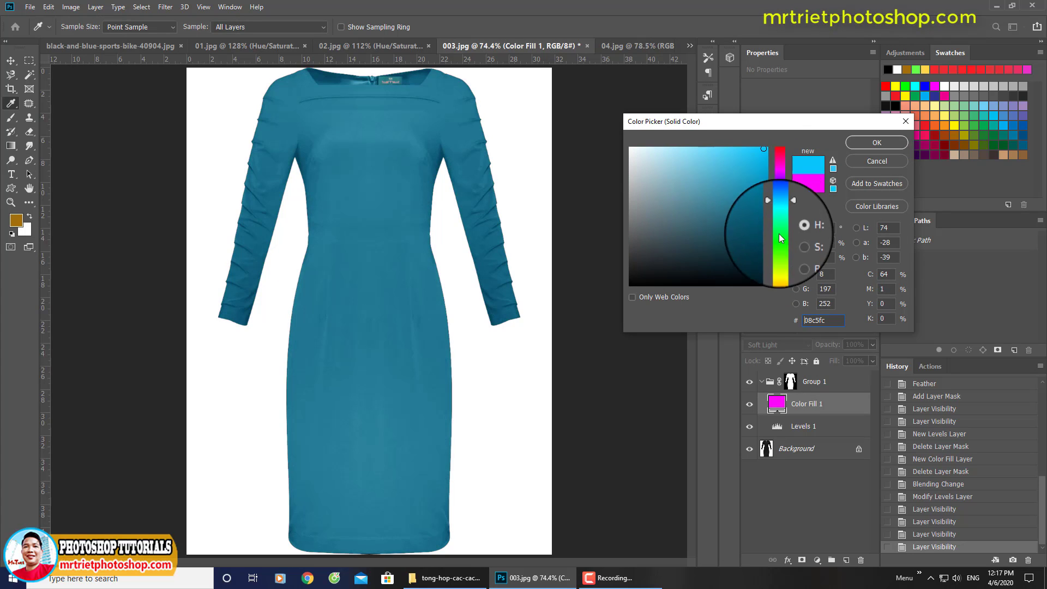
pyautogui.click(781, 243)
pyautogui.click(761, 164)
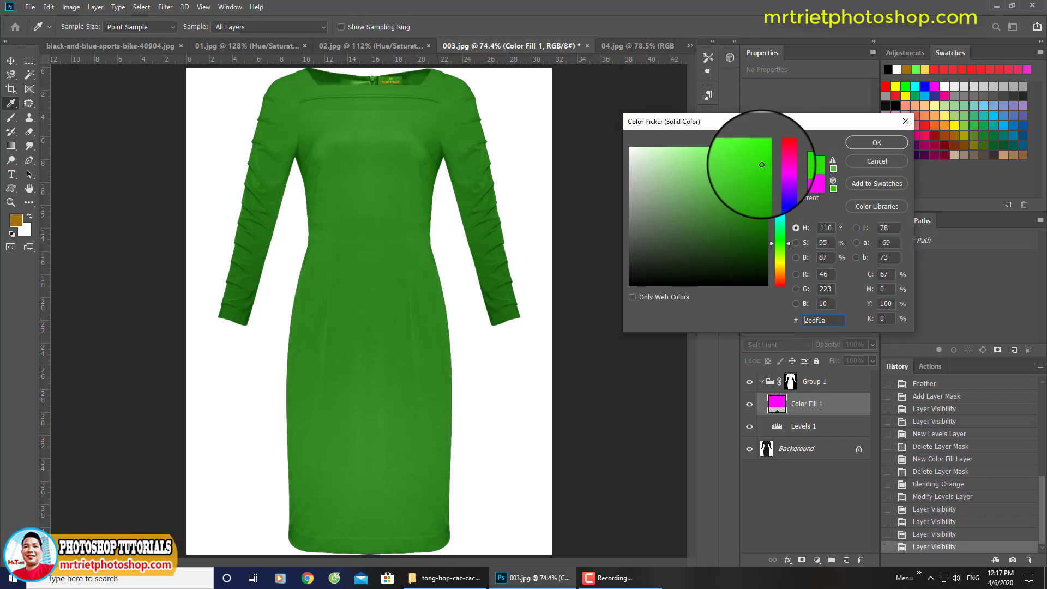
pyautogui.click(783, 212)
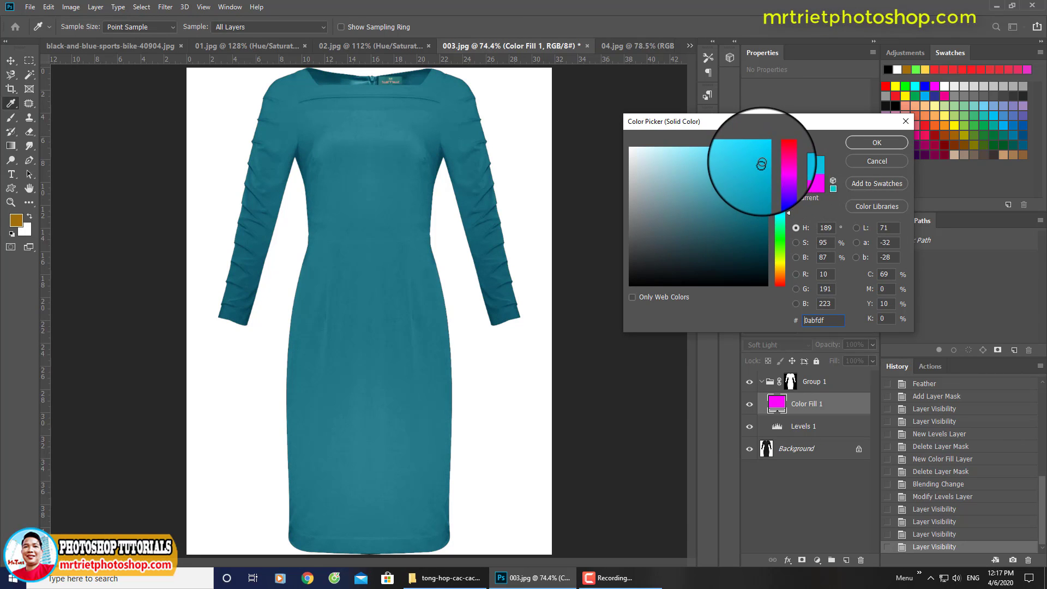
pyautogui.click(763, 152)
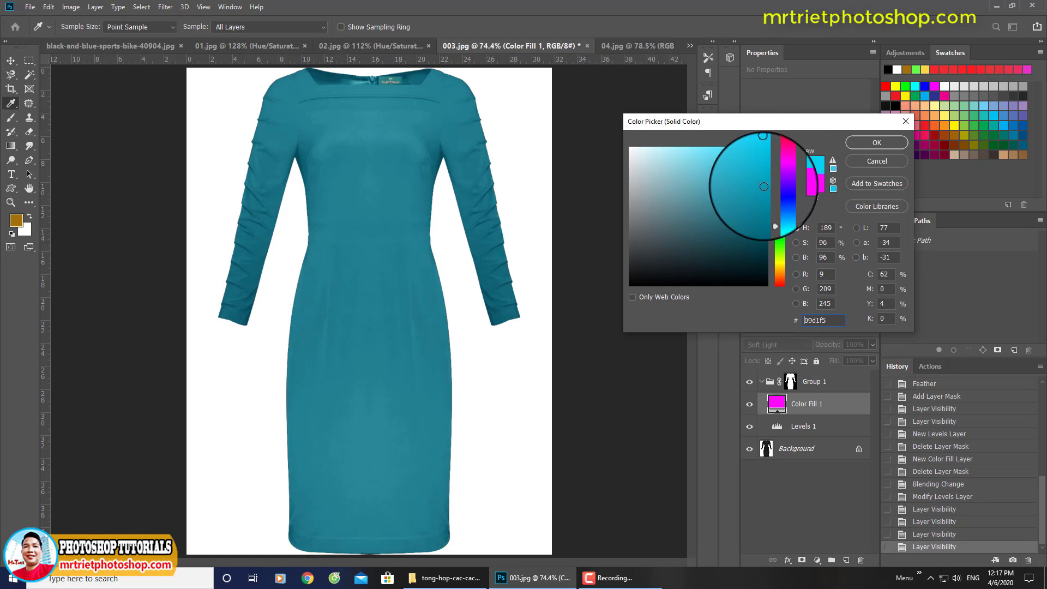
pyautogui.moveTo(776, 241); pyautogui.dragTo(778, 152)
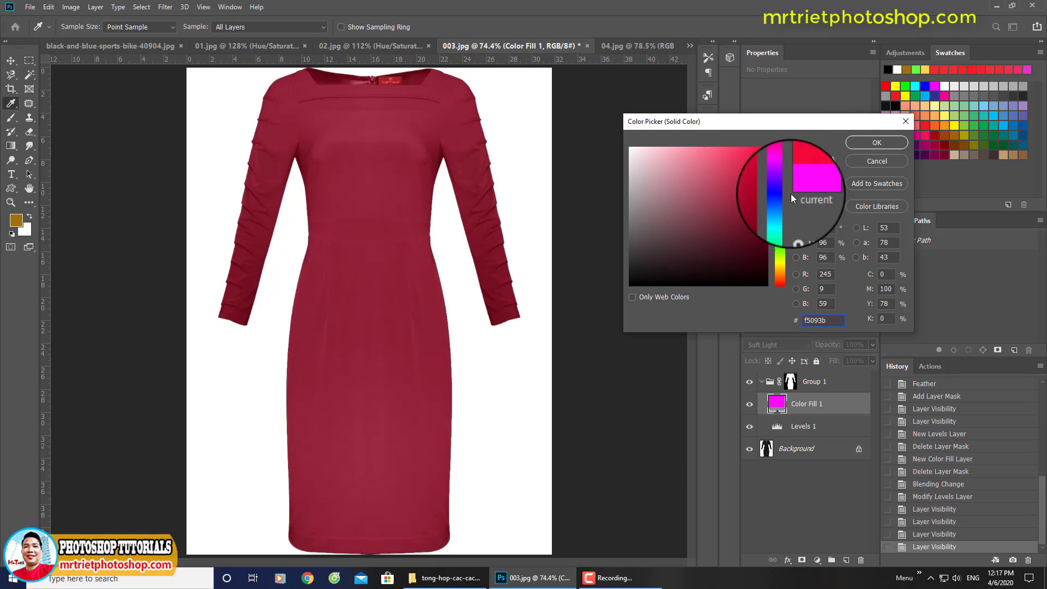
pyautogui.click(778, 269)
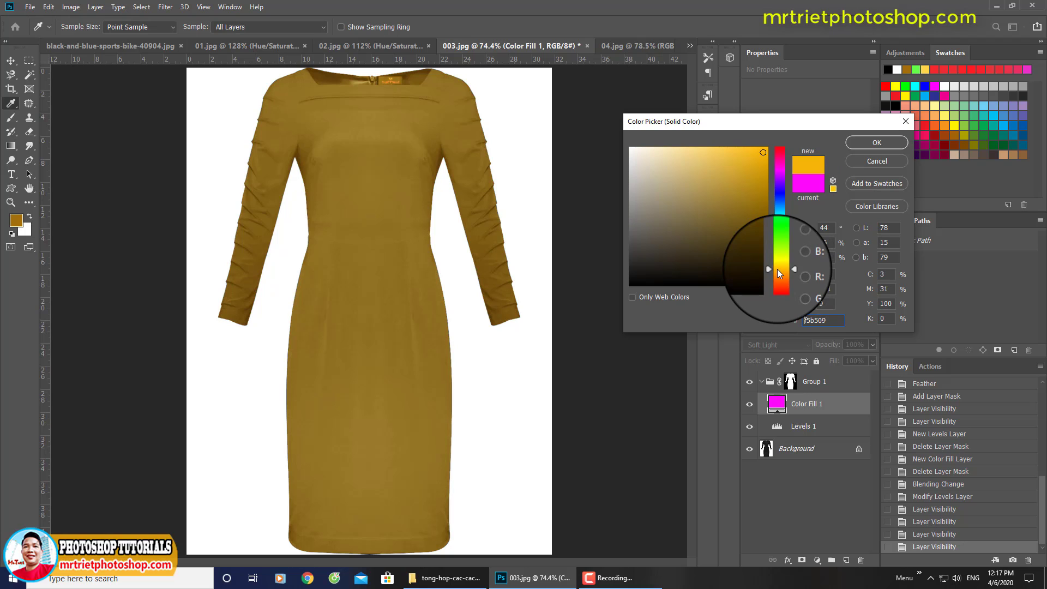
pyautogui.click(779, 174)
pyautogui.moveTo(779, 173); pyautogui.dragTo(781, 152)
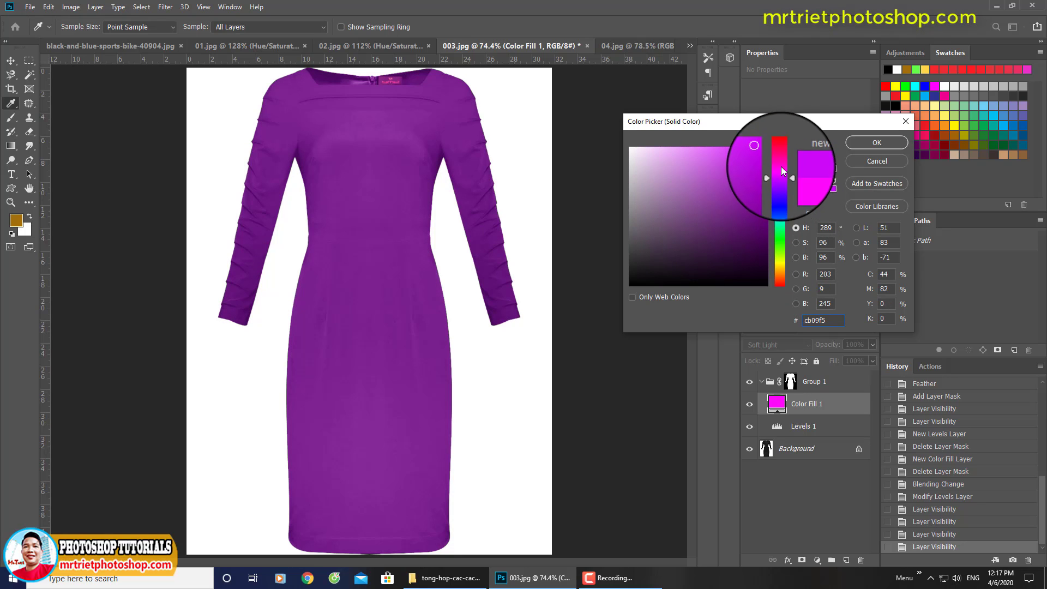
# Confirm the crimson fill and retune Levels 1 to input 7/1.77/216, output 59–238
pyautogui.click(878, 143)
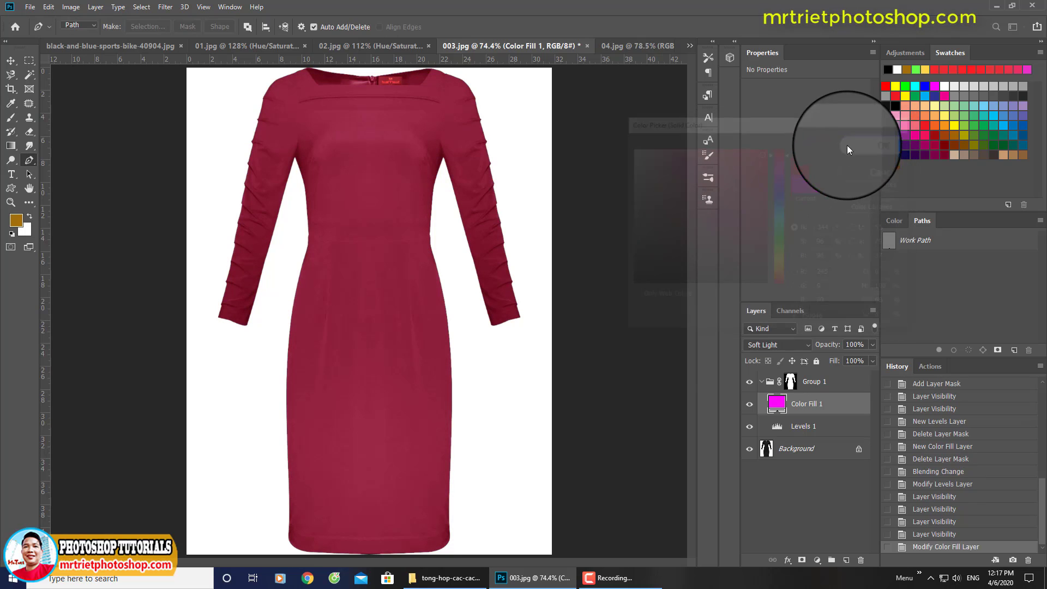
pyautogui.click(782, 426)
pyautogui.moveTo(765, 168); pyautogui.dragTo(791, 168)
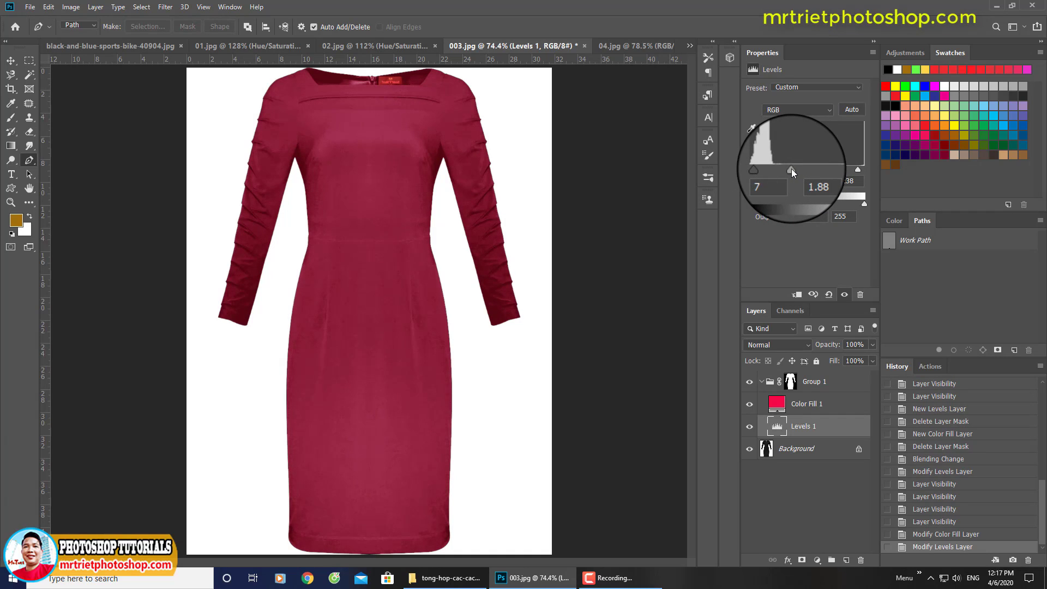
pyautogui.moveTo(858, 171); pyautogui.dragTo(791, 169)
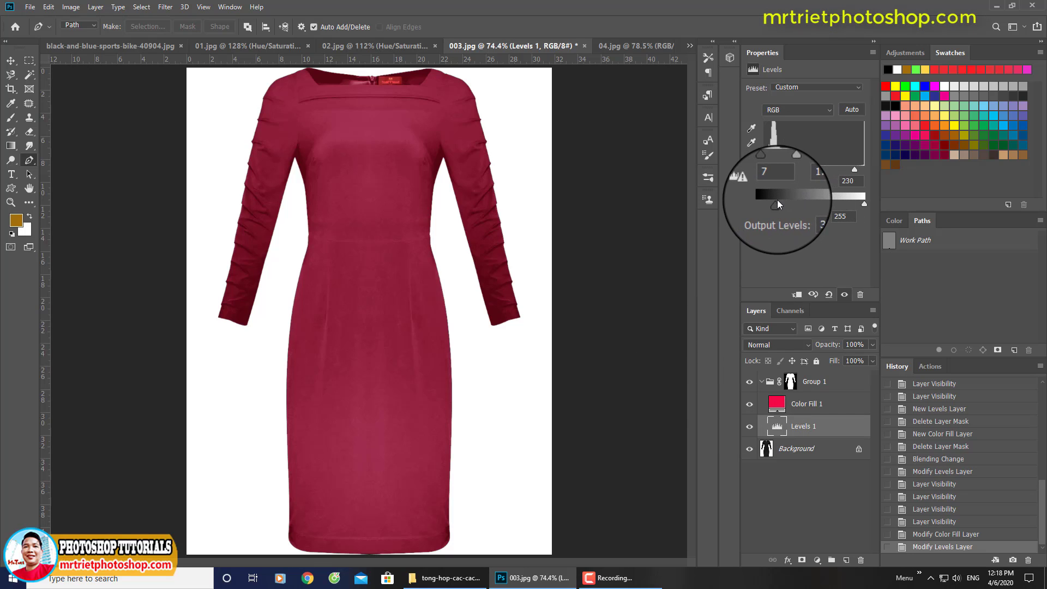
pyautogui.moveTo(775, 203)
pyautogui.mouseDown()
pyautogui.moveTo(764, 202)
pyautogui.moveTo(786, 203)
pyautogui.mouseUp()
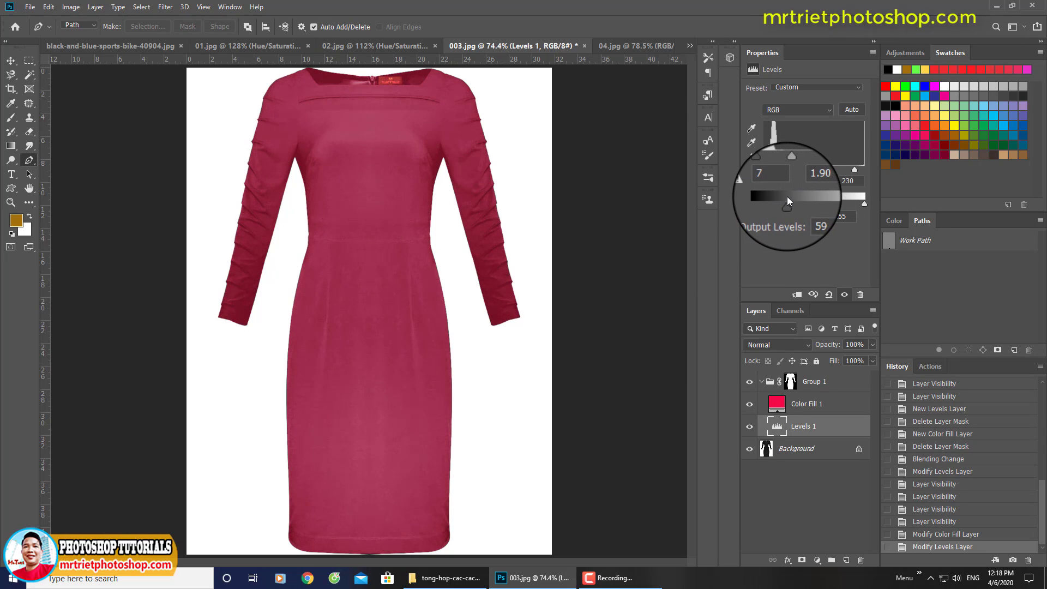
pyautogui.moveTo(864, 203); pyautogui.dragTo(857, 203)
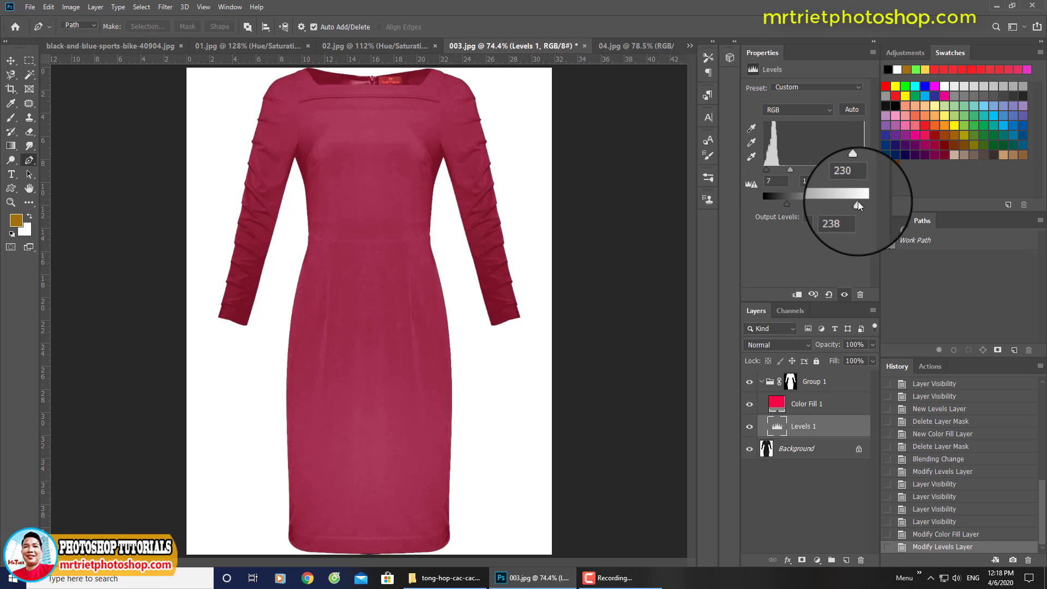
pyautogui.moveTo(792, 168); pyautogui.dragTo(849, 169)
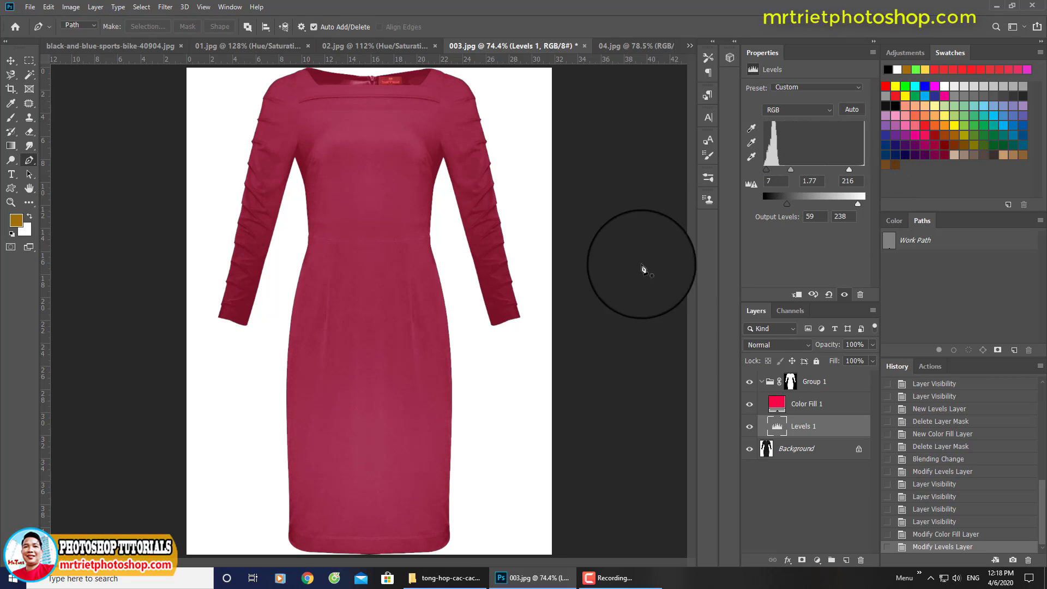
pyautogui.click(780, 406)
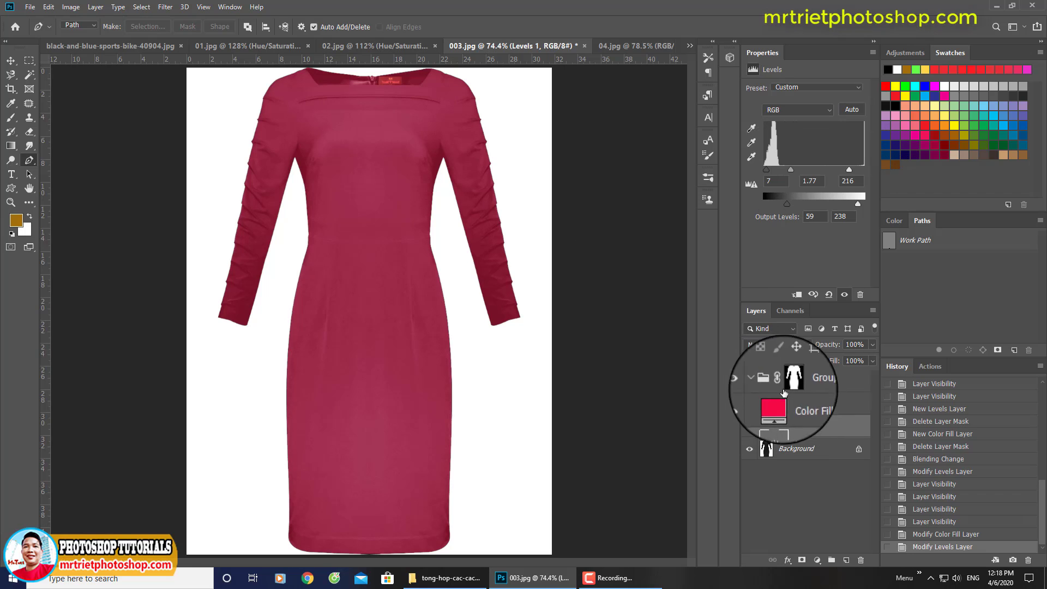
pyautogui.click(767, 346)
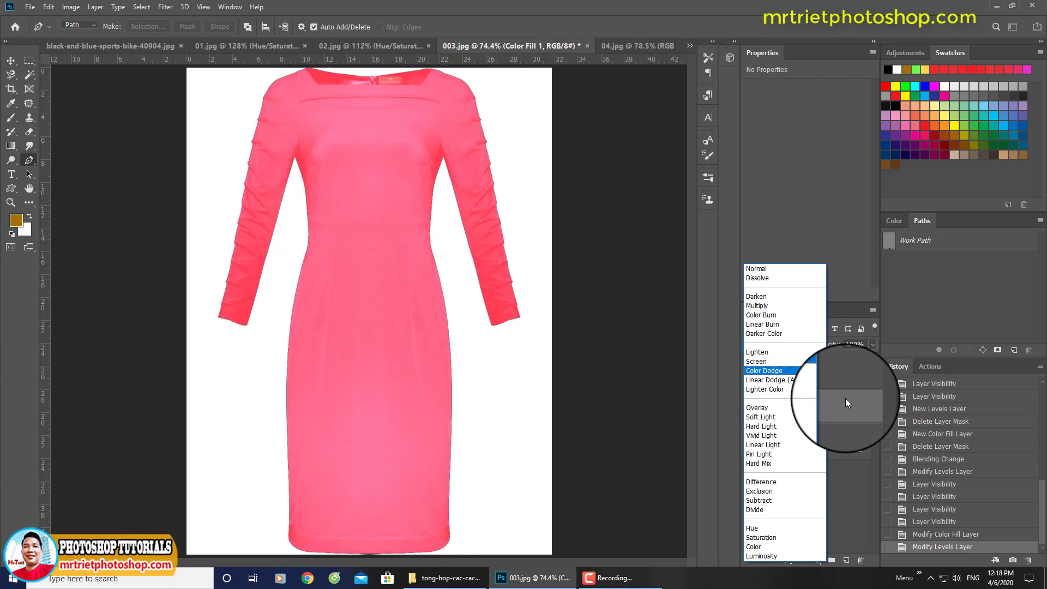
pyautogui.click(763, 417)
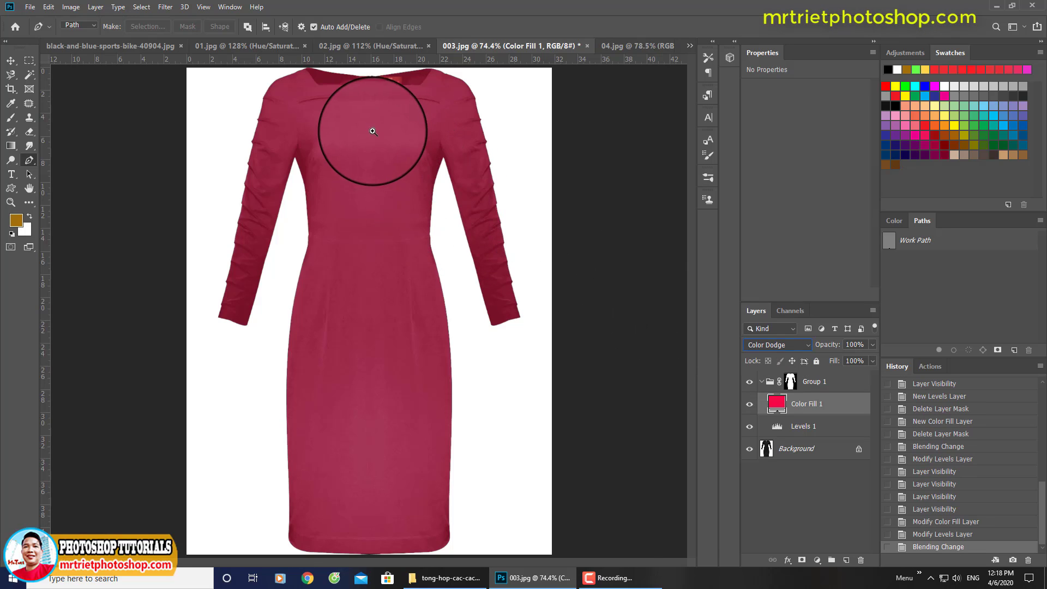
pyautogui.scroll(3, 379, 141)
pyautogui.hotkey('alt', 'shift', 'd')
pyautogui.scroll(-3, 450, 225)
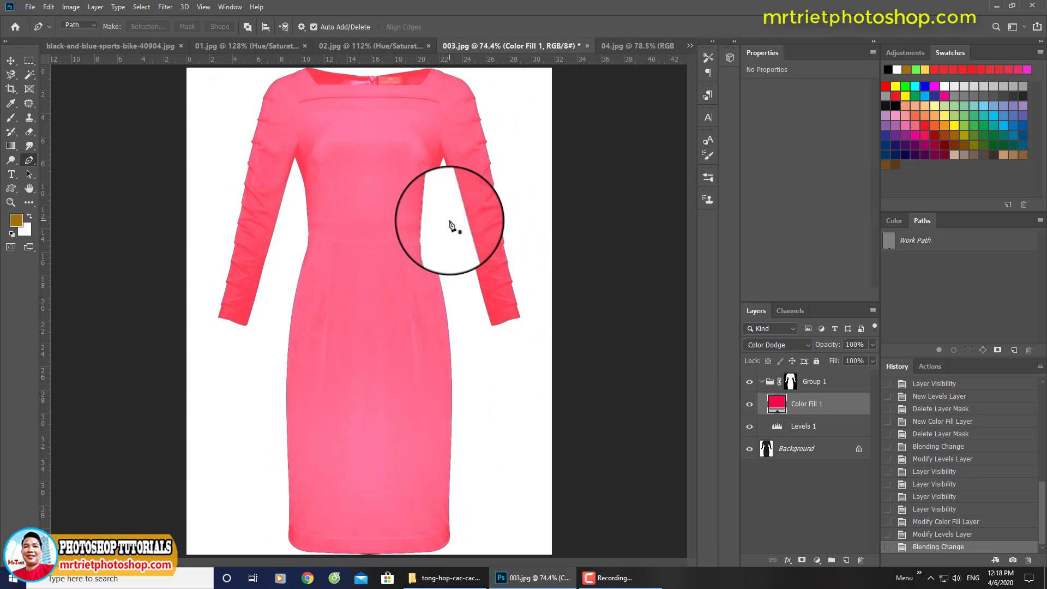
pyautogui.click(773, 348)
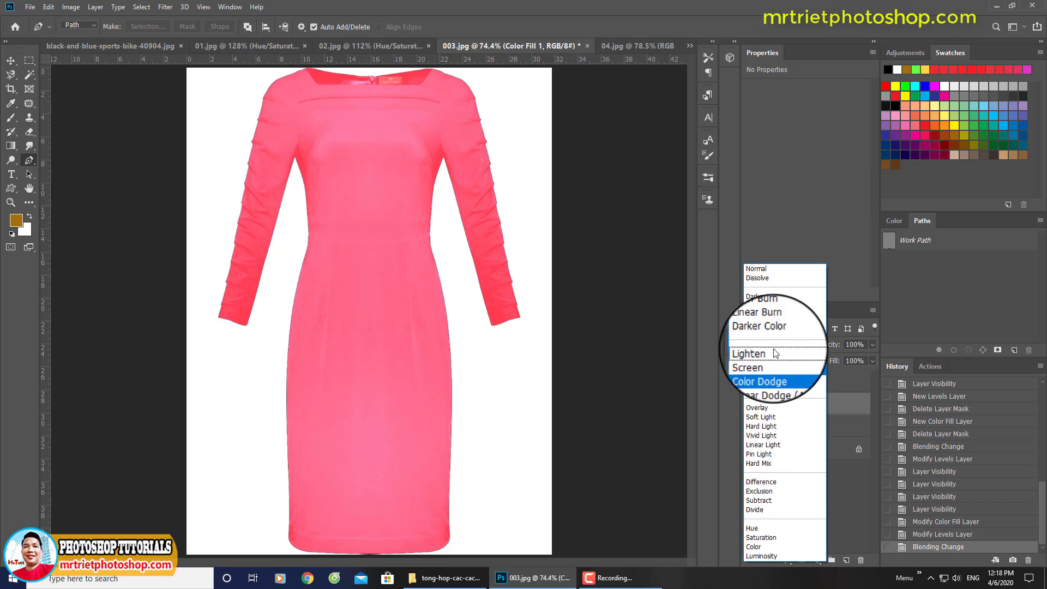
# Return the fill to Soft Light and zoom in on the dress's collar label
pyautogui.click(757, 417)
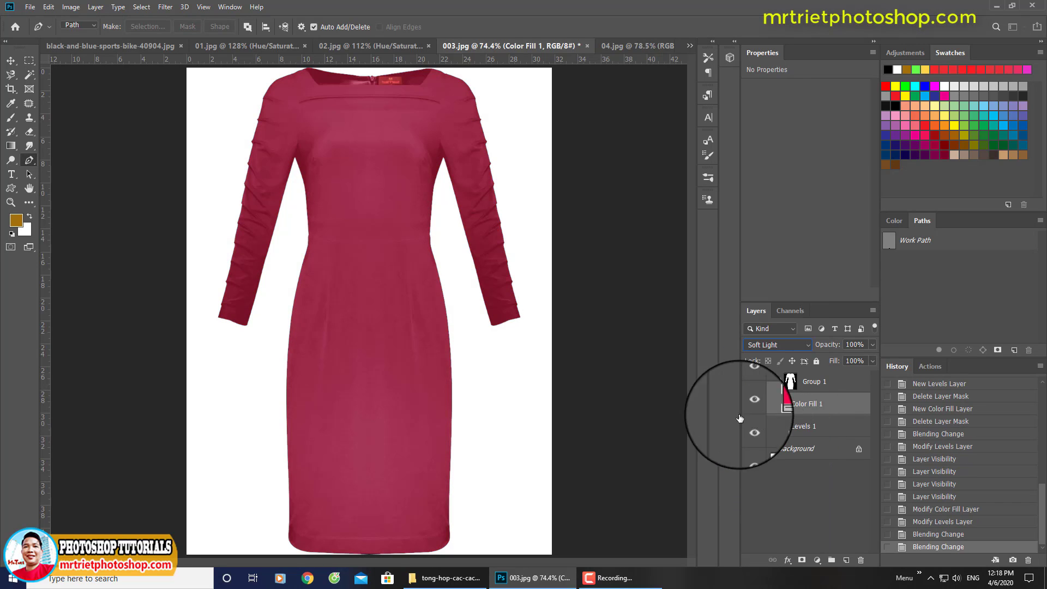
pyautogui.scroll(3, 397, 147)
pyautogui.moveTo(409, 176); pyautogui.dragTo(433, 241)
pyautogui.scroll(3, 434, 234)
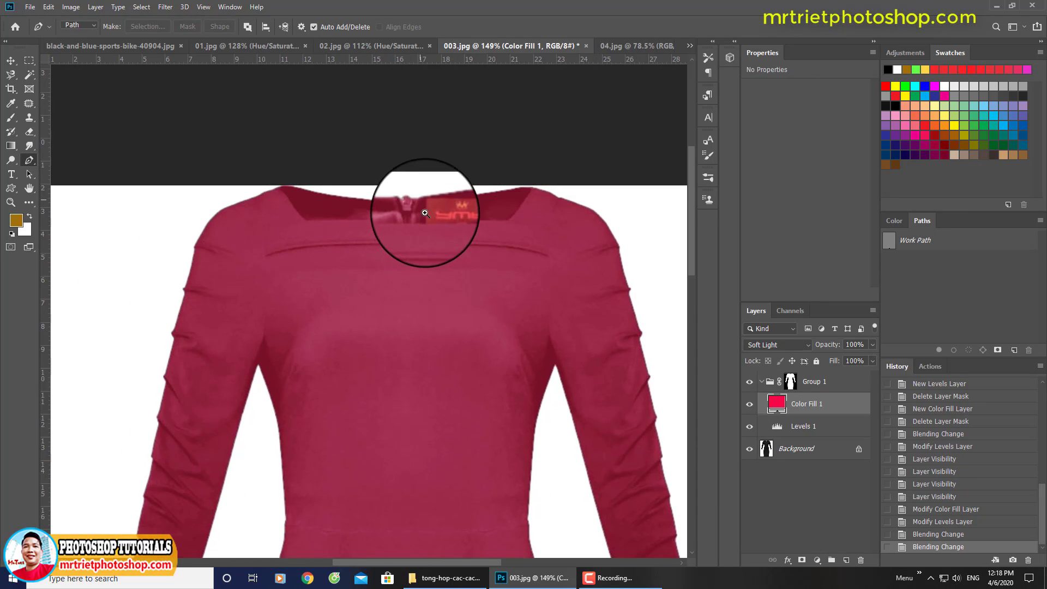
pyautogui.scroll(3, 437, 223)
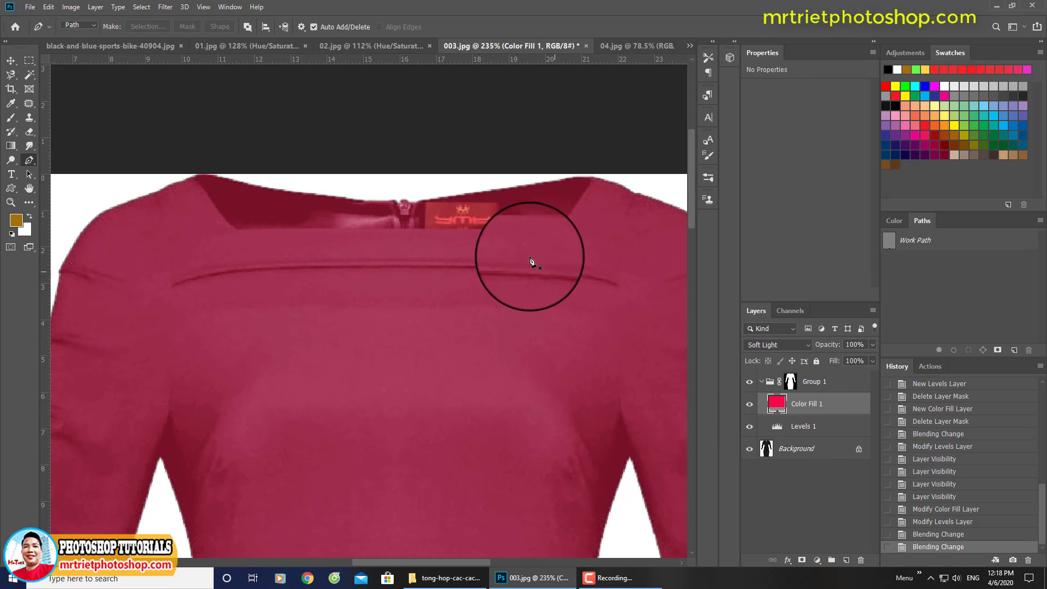
pyautogui.scroll(1, 496, 250)
pyautogui.click(749, 405)
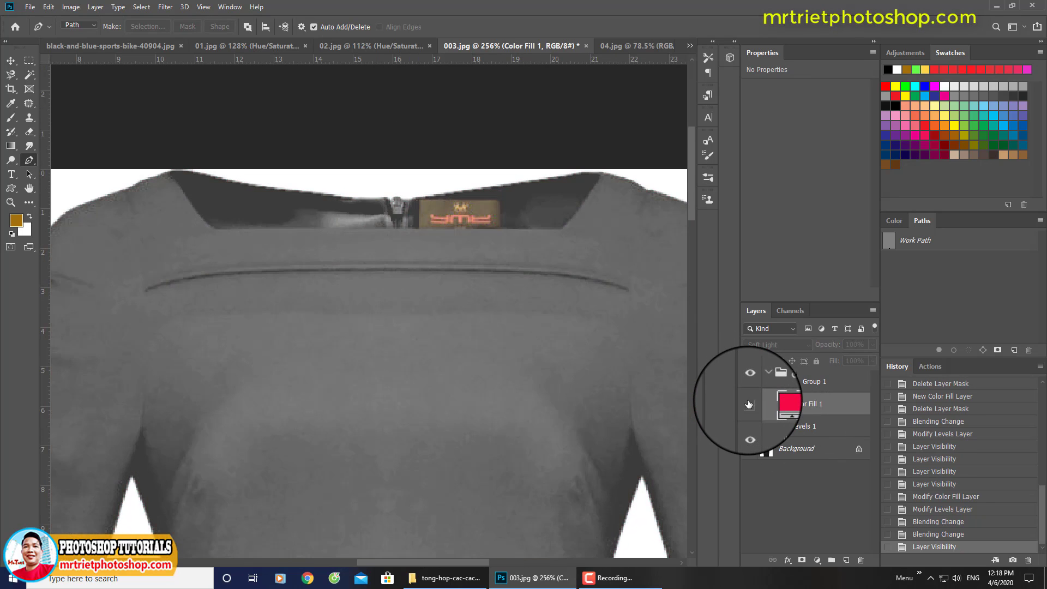
pyautogui.click(749, 404)
pyautogui.scroll(2, 431, 218)
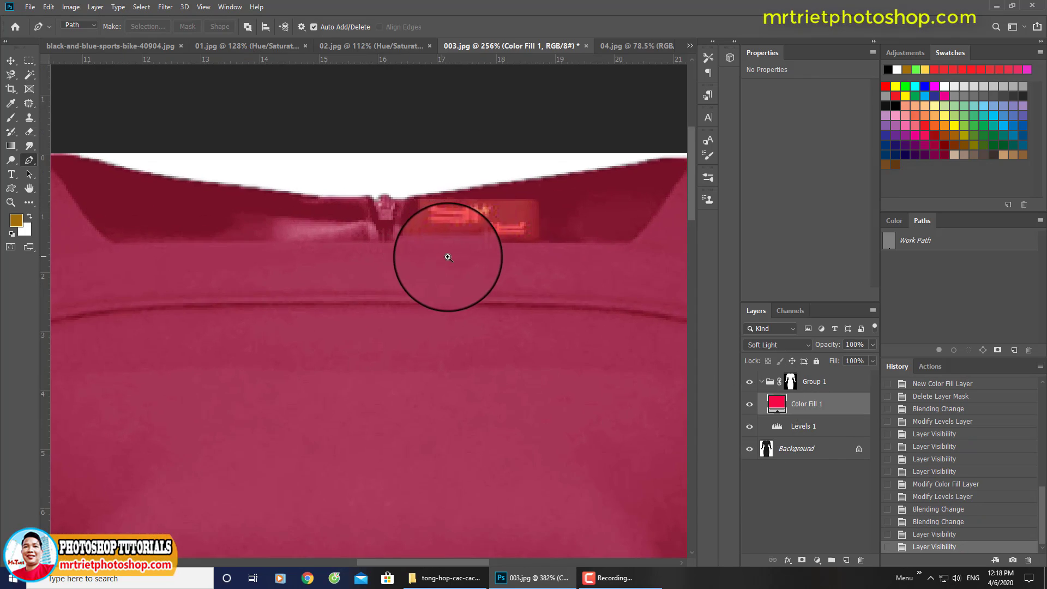
pyautogui.scroll(2, 648, 316)
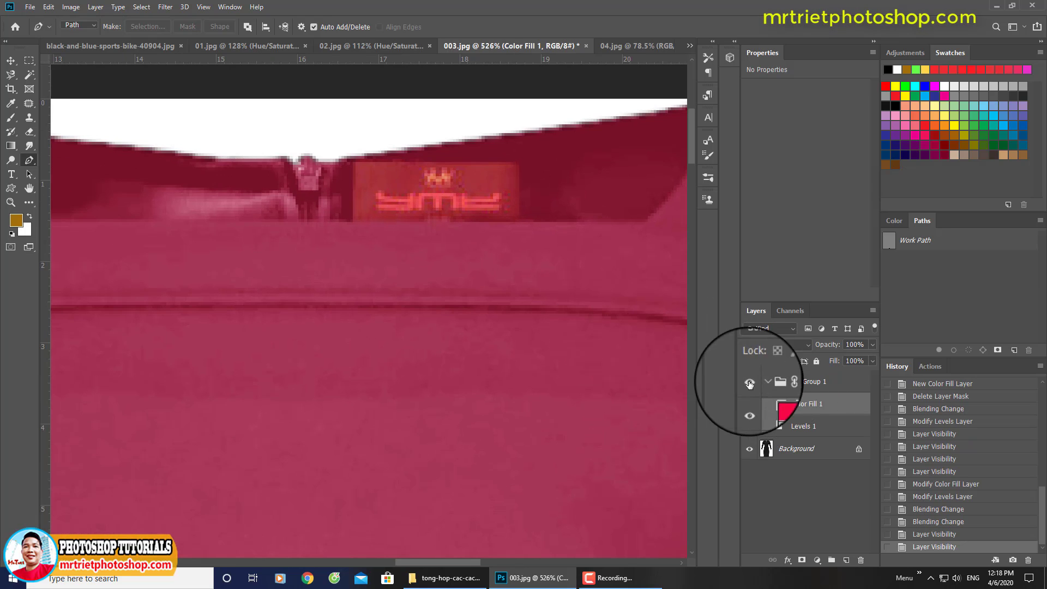
# Trace the collar label with the Pen tool and clear it from Group 1's mask
pyautogui.click(791, 385)
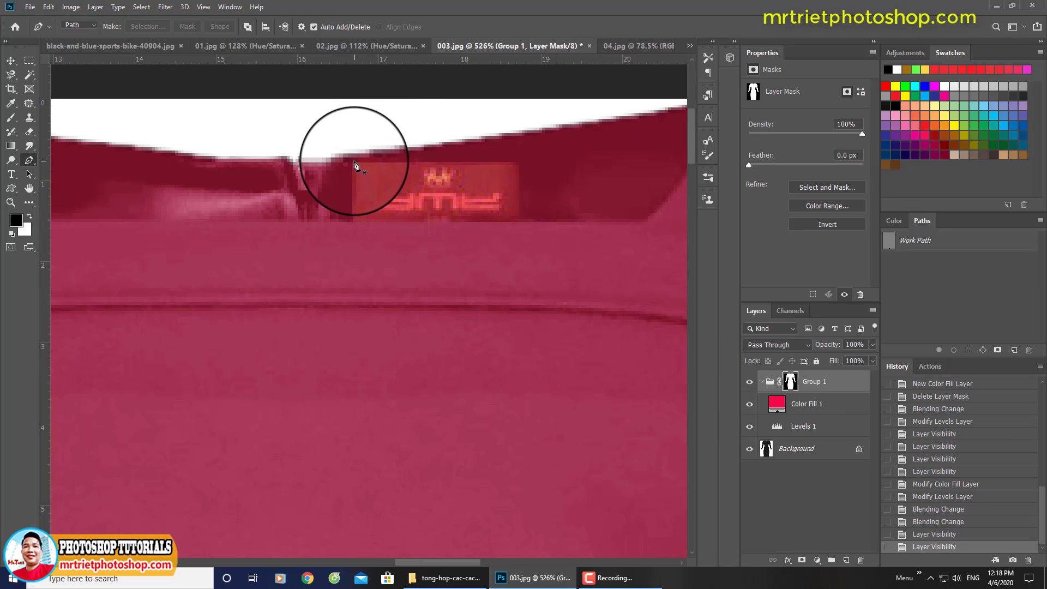
pyautogui.click(353, 162)
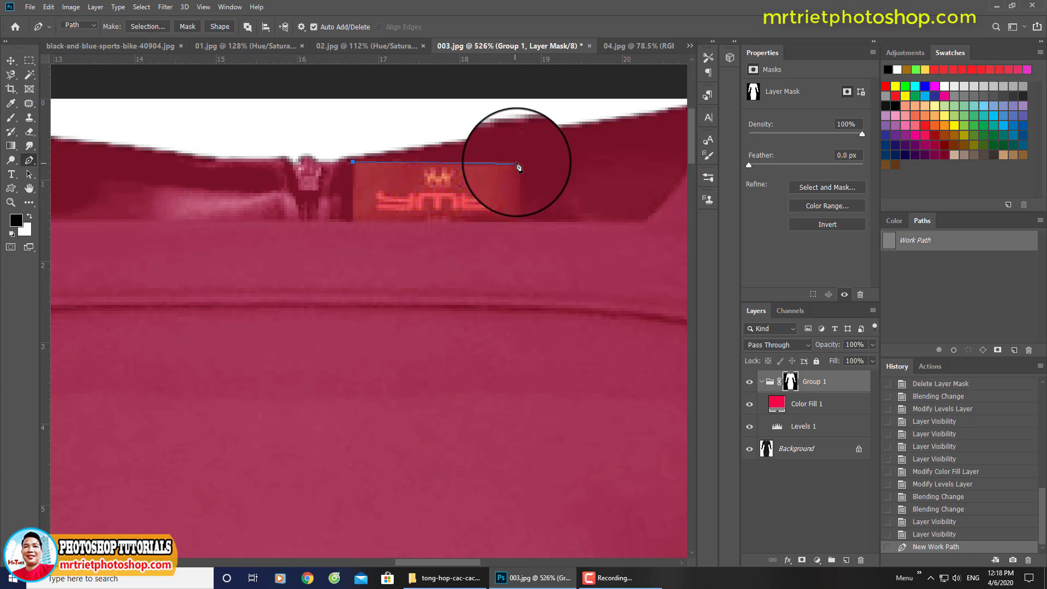
pyautogui.click(516, 162)
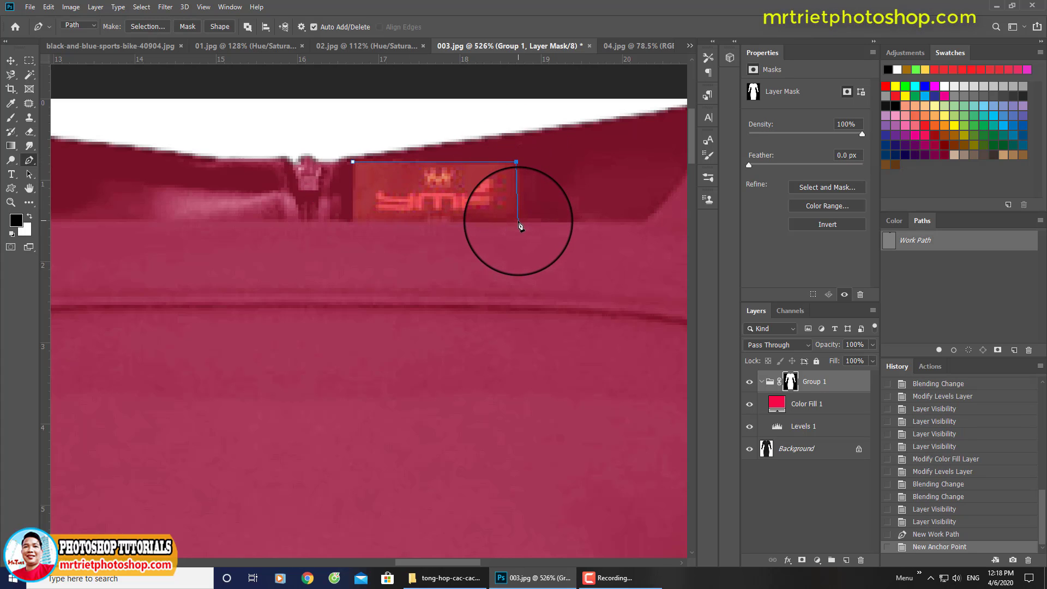
pyautogui.click(518, 223)
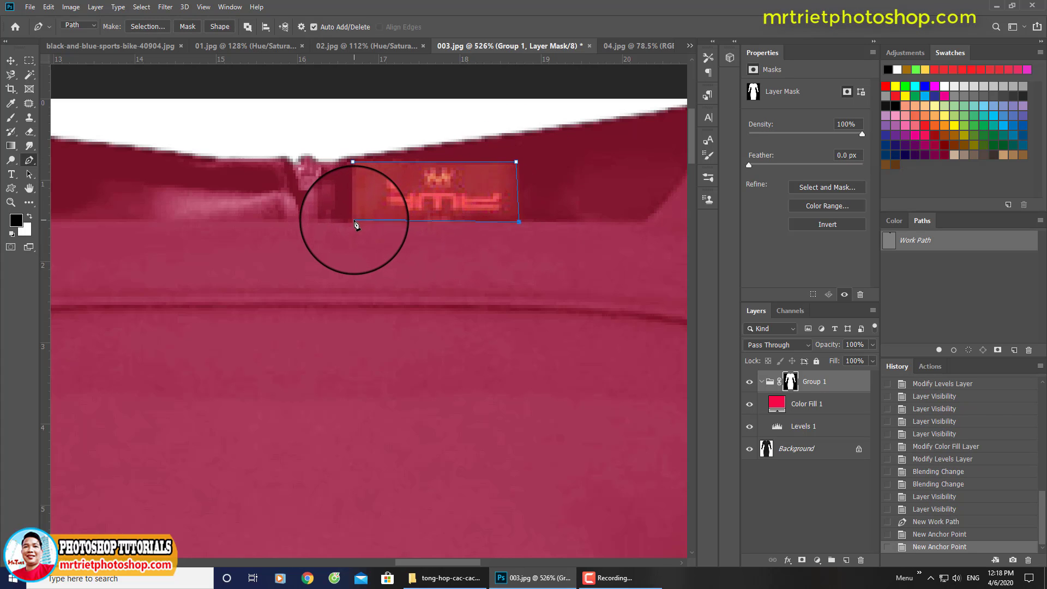
pyautogui.click(355, 221)
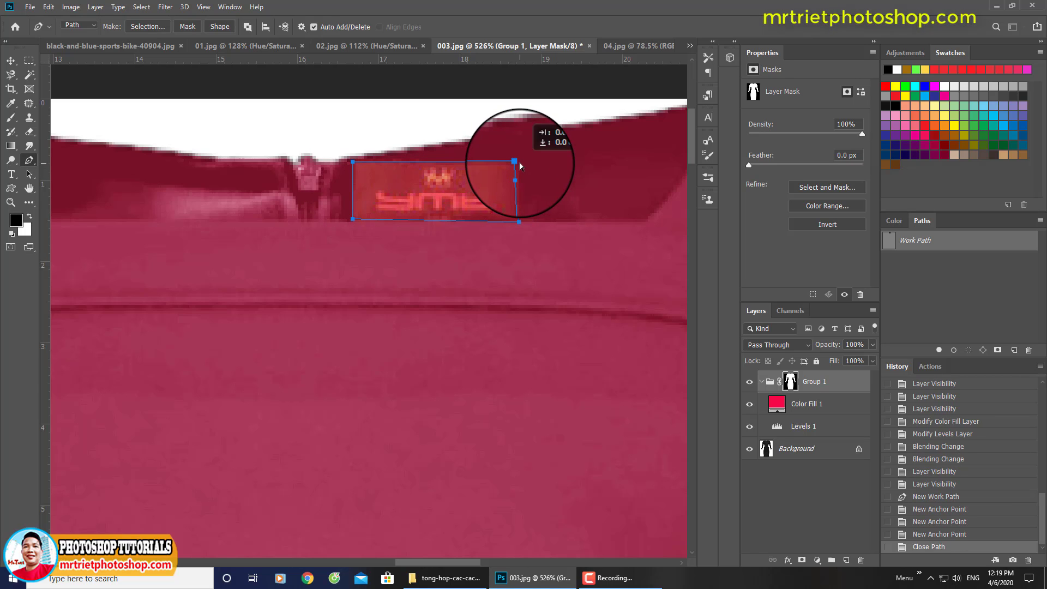
pyautogui.hotkey('ctrl', 'Return')
pyautogui.press('x')
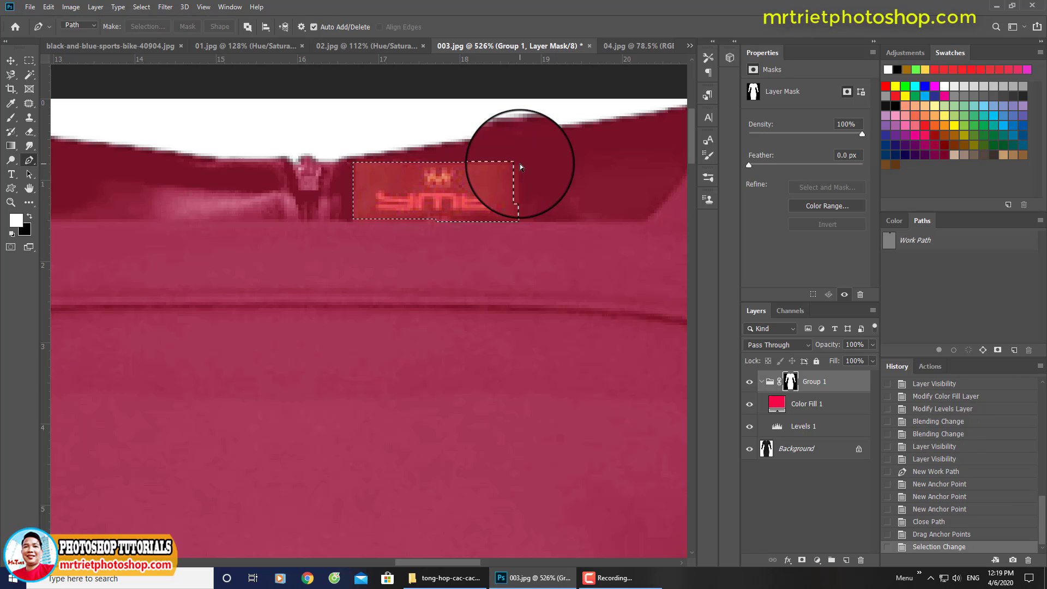
pyautogui.press('Delete')
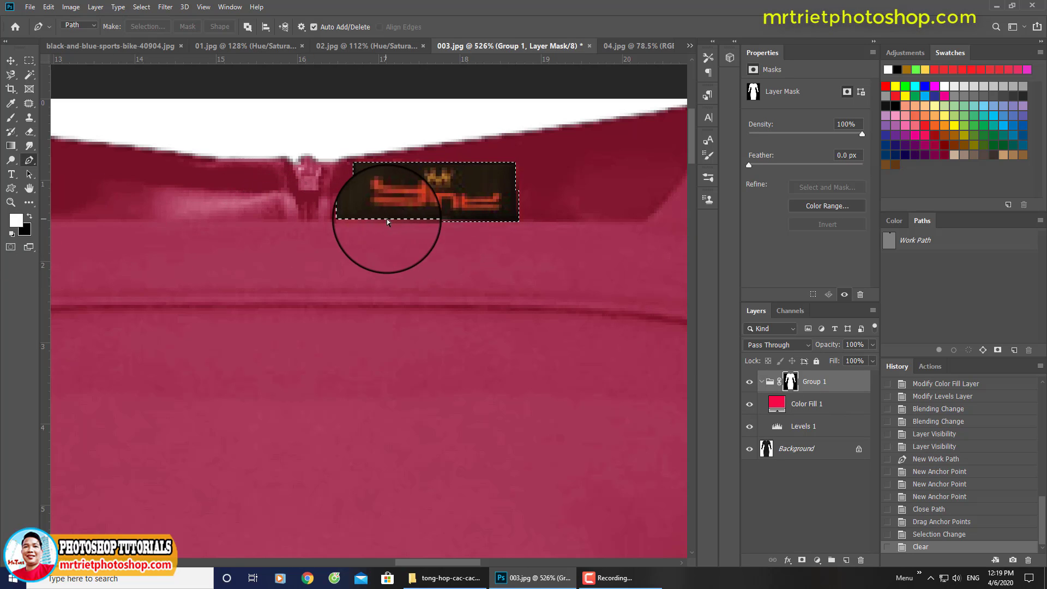
pyautogui.hotkey('ctrl', 'd')
pyautogui.hotkey('ctrl', '0')
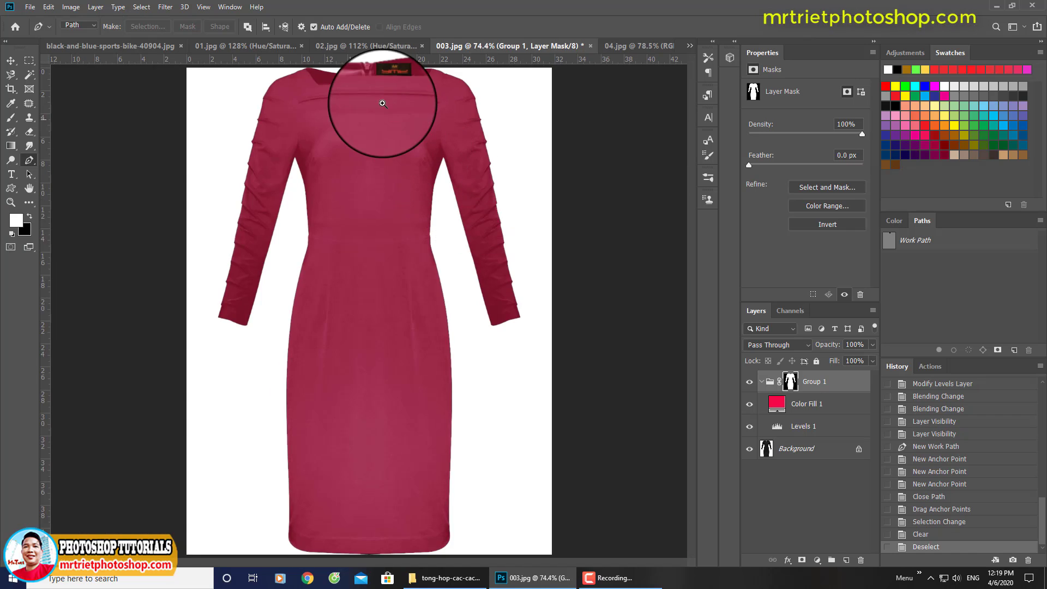
# Zoom in and toggle Group 1 to compare the original zipper pull with the recolour
pyautogui.scroll(3, 383, 104)
pyautogui.scroll(3, 414, 131)
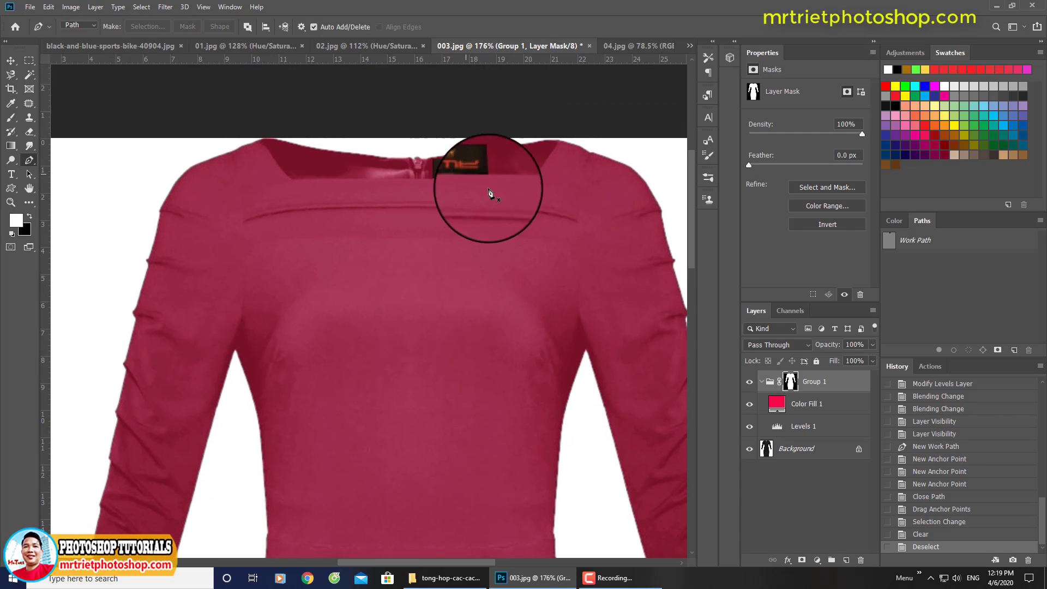
pyautogui.click(749, 385)
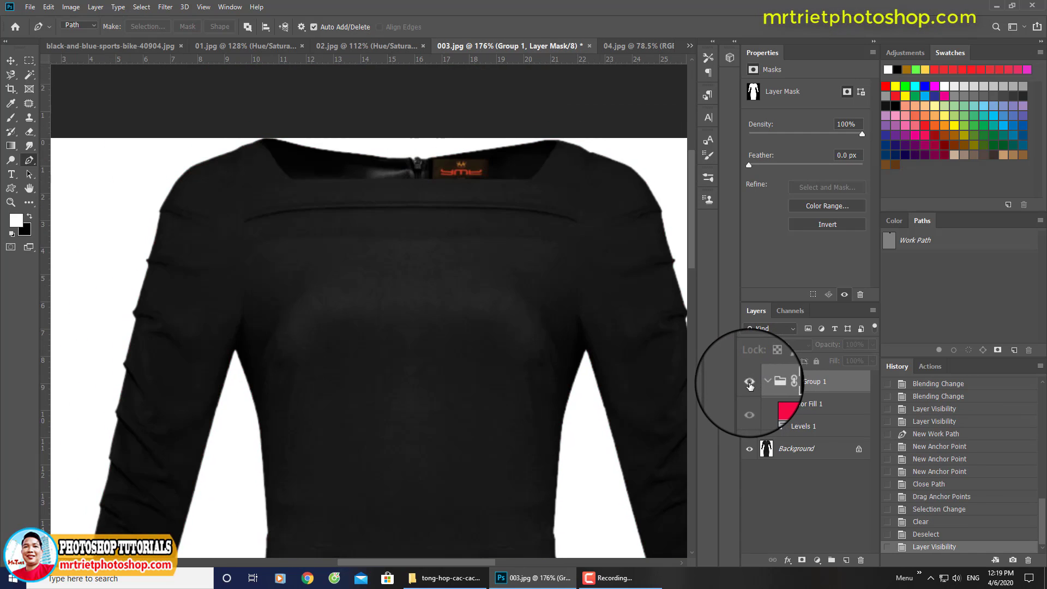
pyautogui.click(749, 385)
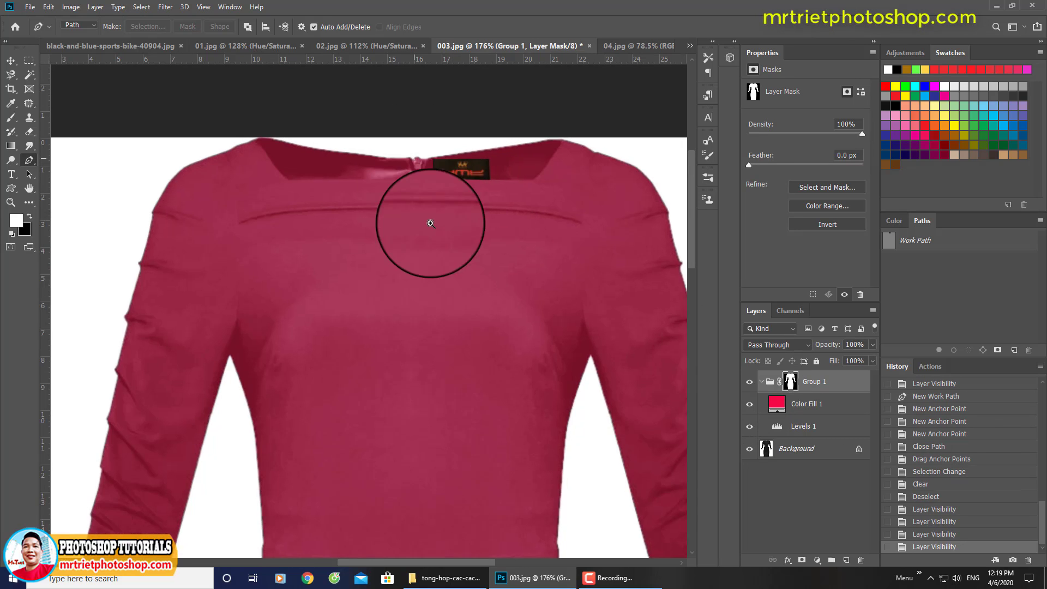
pyautogui.scroll(5, 428, 223)
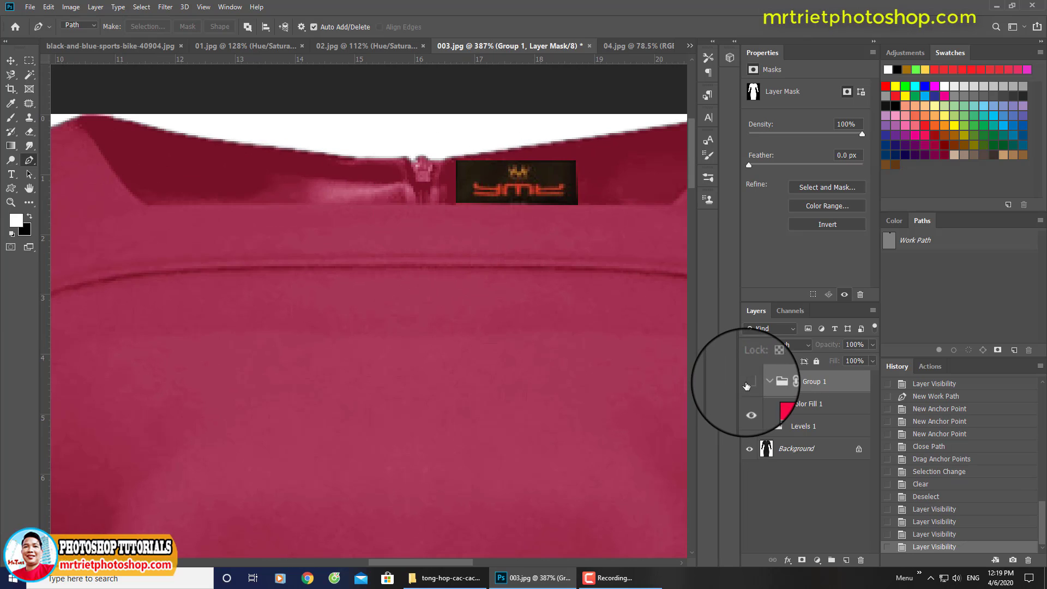
pyautogui.click(750, 385)
pyautogui.click(748, 383)
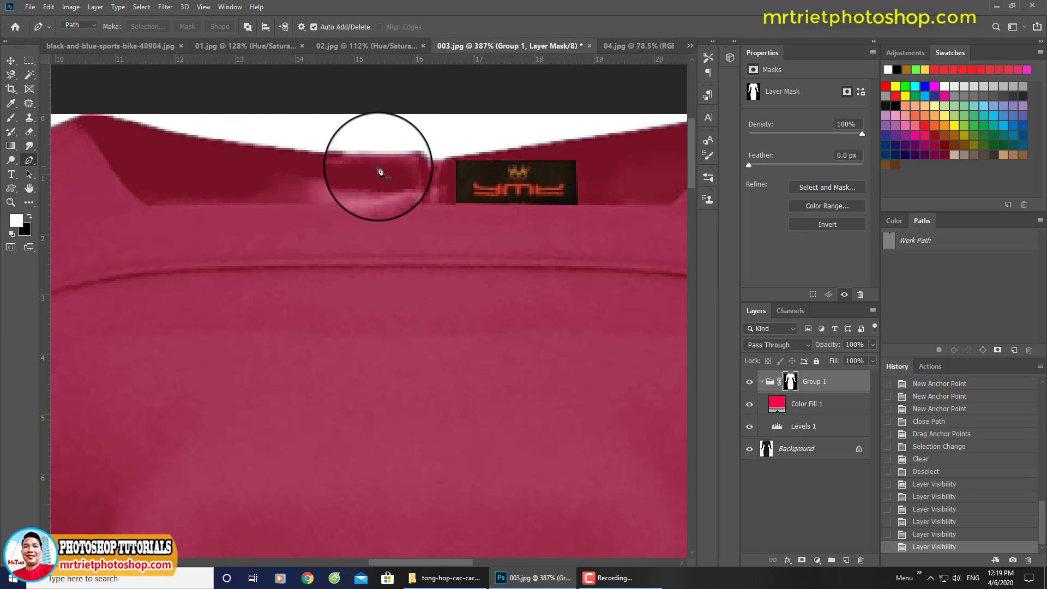
# Paint black on Group 1's mask over the zipper pull to restore its original colour
pyautogui.click(11, 118)
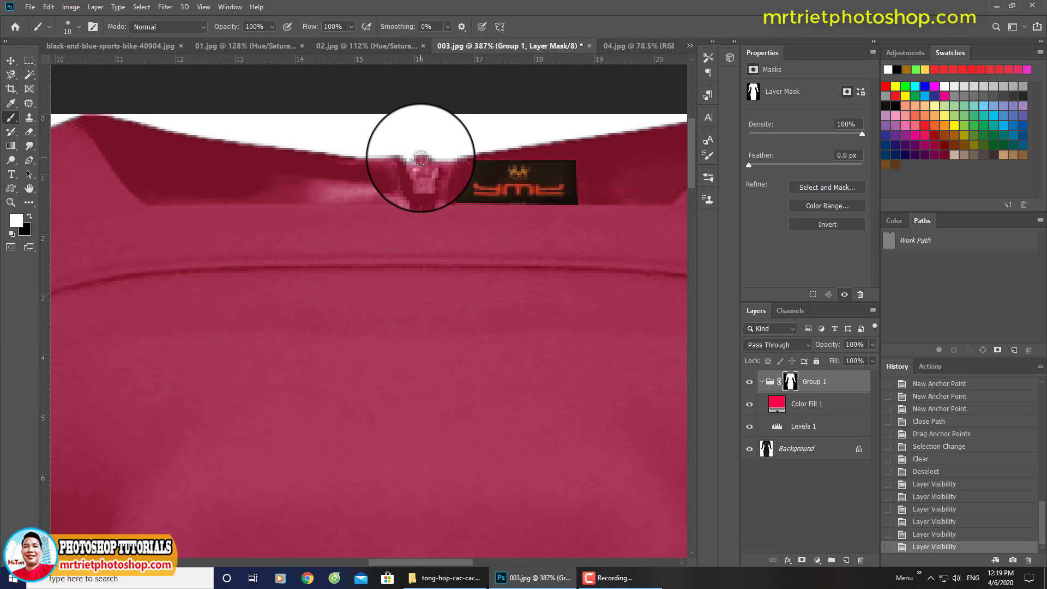
pyautogui.moveTo(421, 159); pyautogui.dragTo(422, 198)
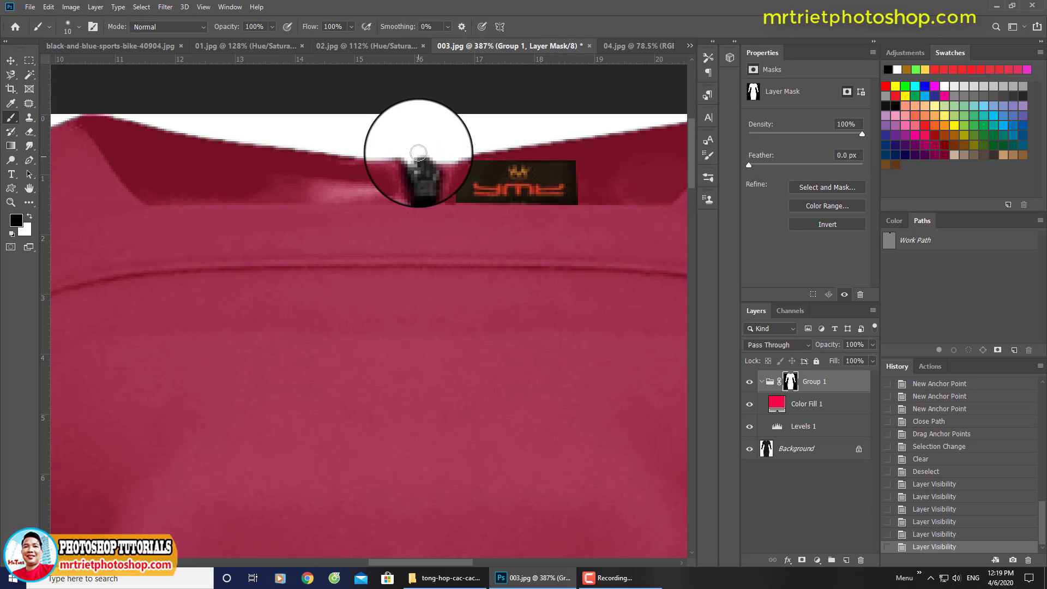
pyautogui.moveTo(422, 198)
pyautogui.mouseDown()
pyautogui.moveTo(417, 163)
pyautogui.moveTo(440, 175)
pyautogui.moveTo(421, 163)
pyautogui.mouseUp()
pyautogui.press('x')
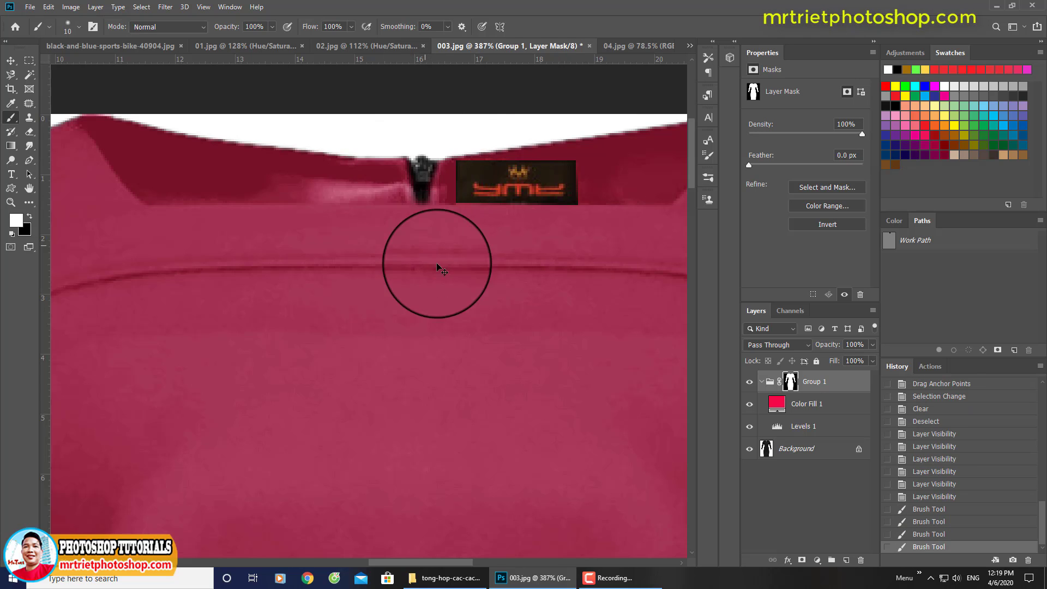
pyautogui.scroll(-5, 436, 267)
pyautogui.scroll(-3, 421, 191)
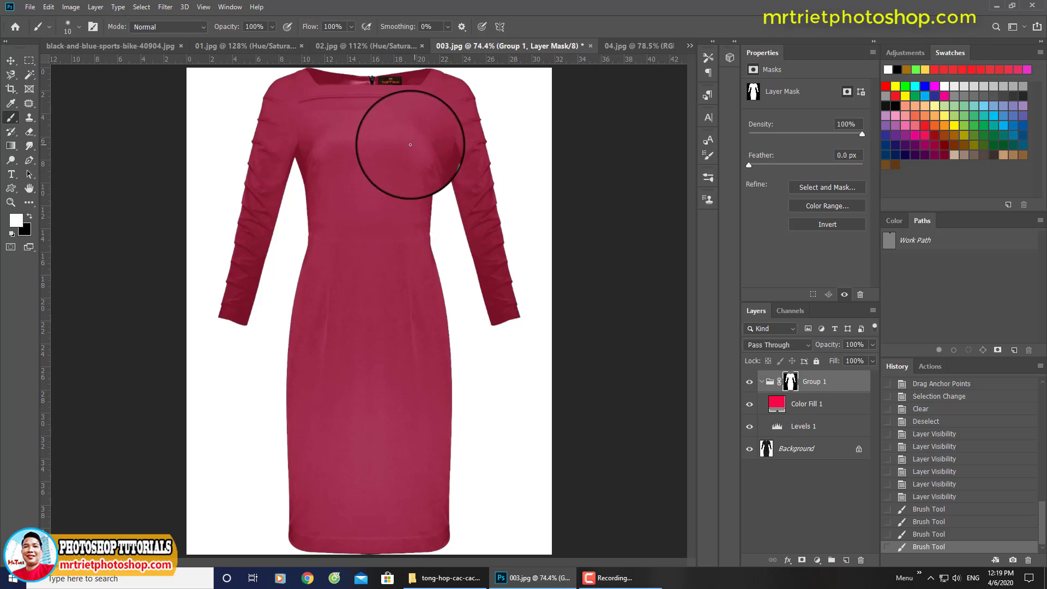
# Change the Color Fill 1 colour to near-white fcf8f9
pyautogui.doubleClick(776, 403)
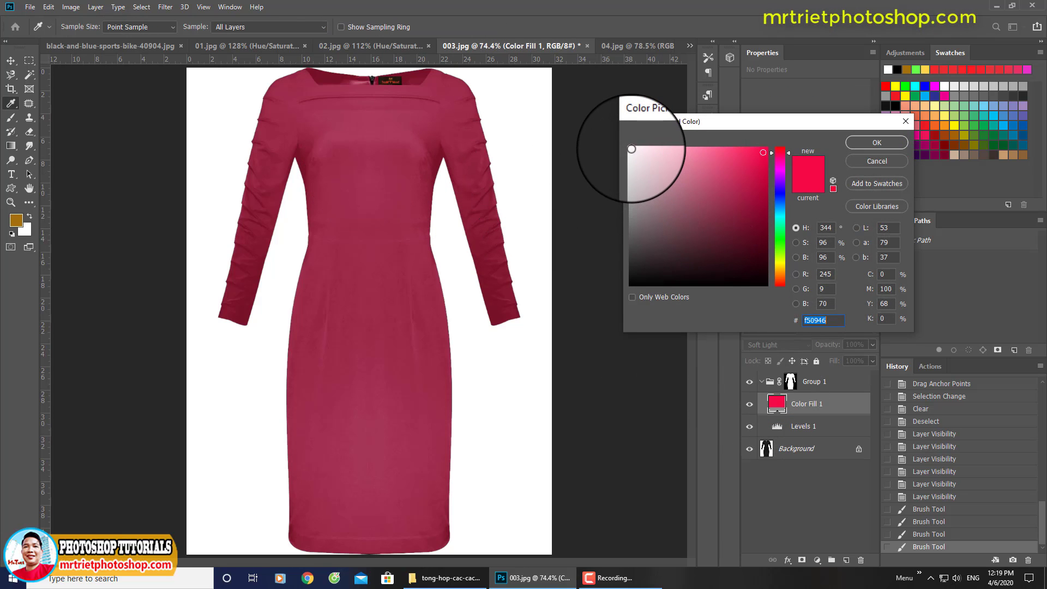
pyautogui.click(632, 149)
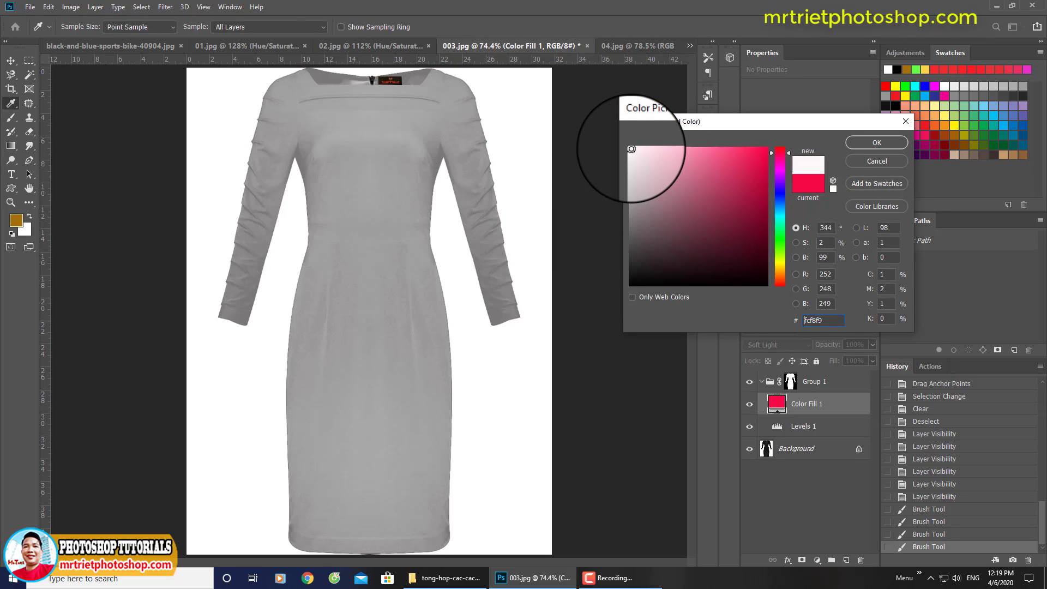
pyautogui.click(857, 153)
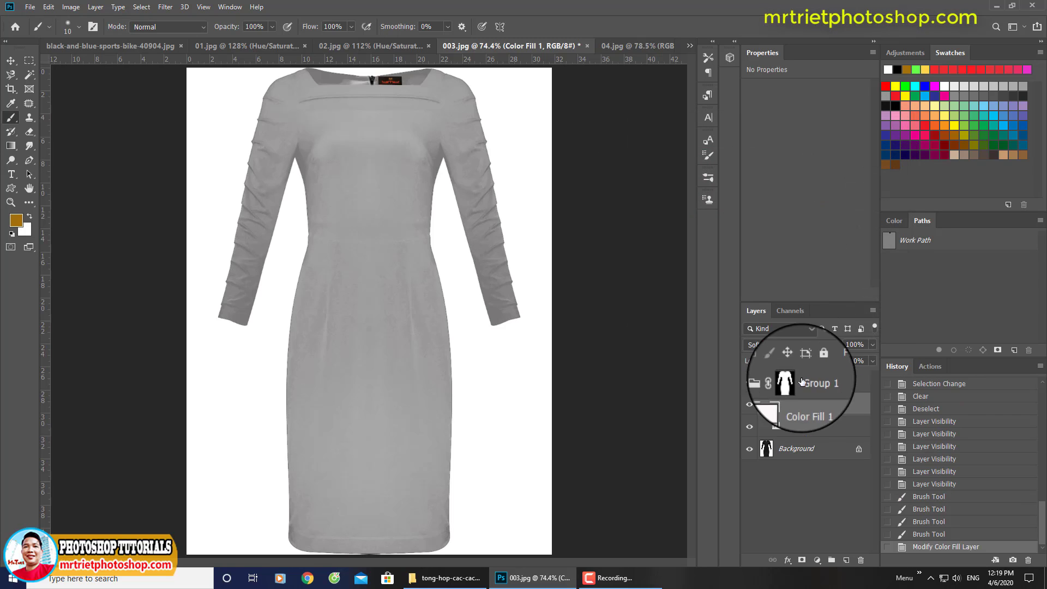
# Retune Levels 1 to input 0/2.65/167 and output 61–229 for a pale grey dress
pyautogui.click(802, 426)
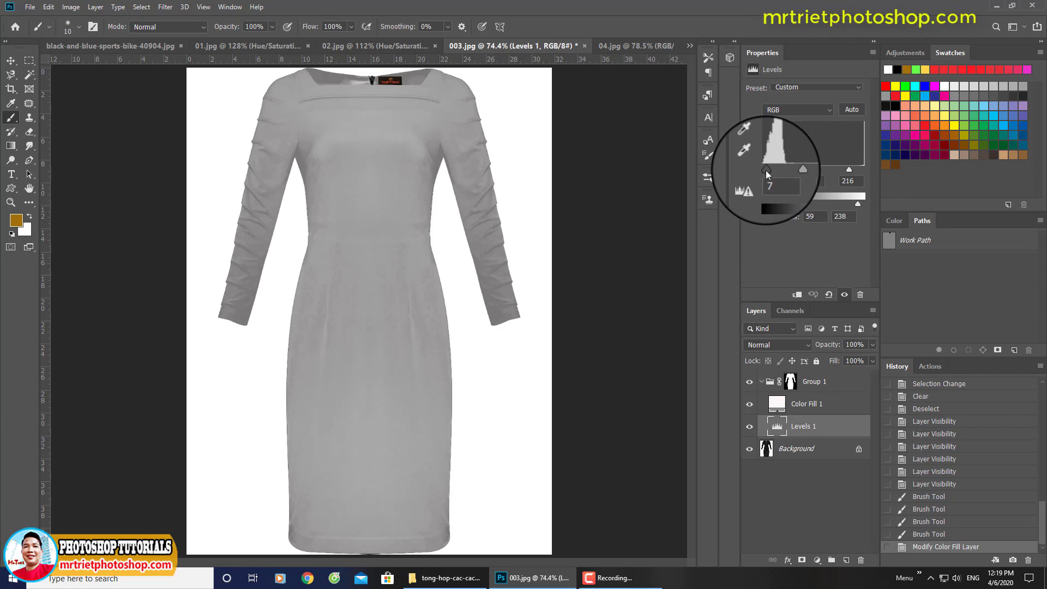
pyautogui.moveTo(765, 170)
pyautogui.mouseDown()
pyautogui.moveTo(786, 173)
pyautogui.moveTo(773, 202)
pyautogui.moveTo(854, 204)
pyautogui.mouseUp()
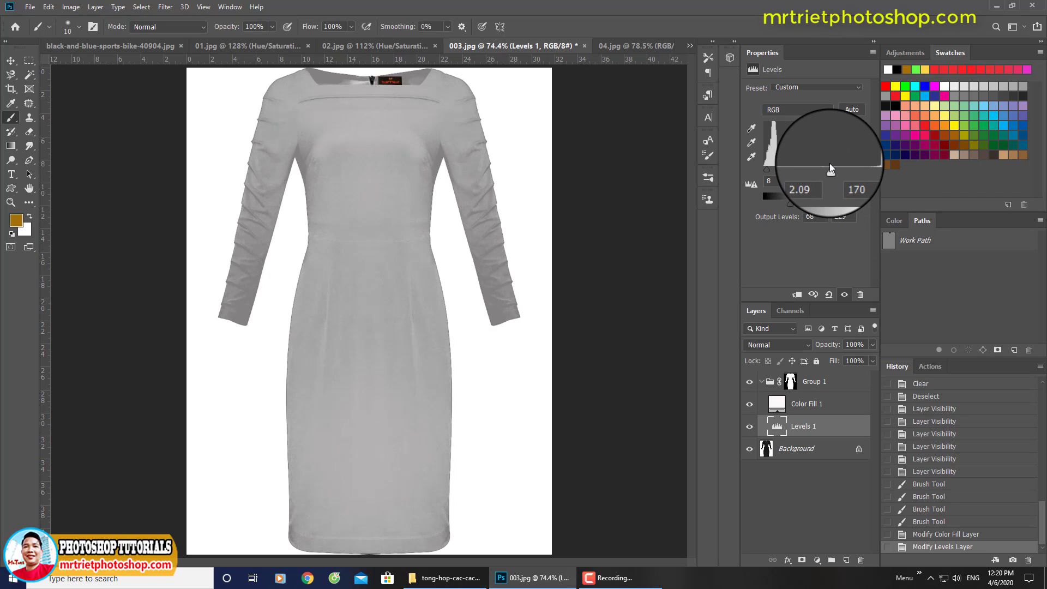
pyautogui.moveTo(830, 166); pyautogui.dragTo(754, 170)
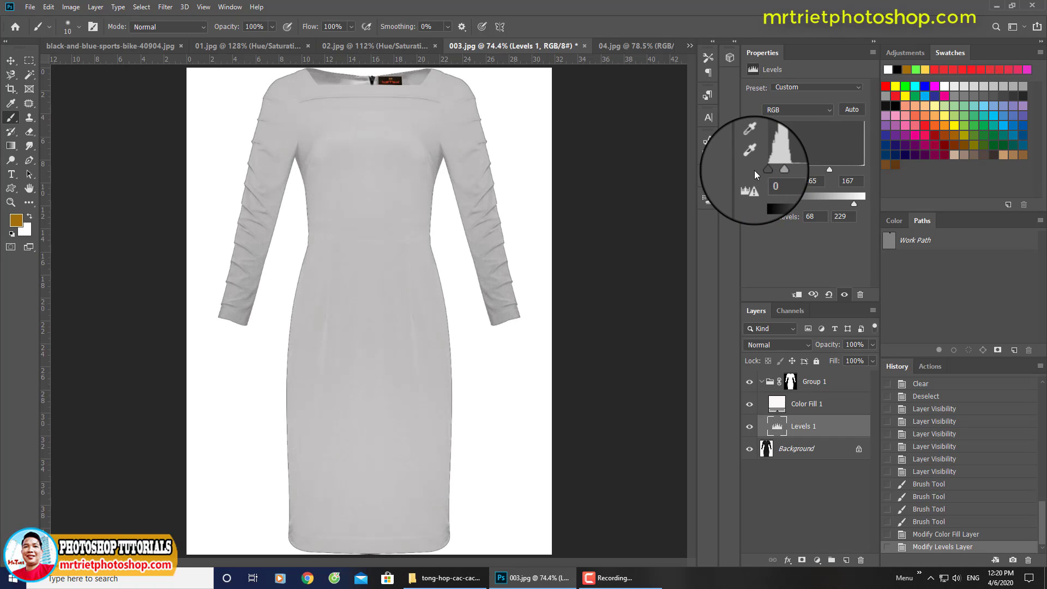
pyautogui.moveTo(789, 203); pyautogui.dragTo(787, 203)
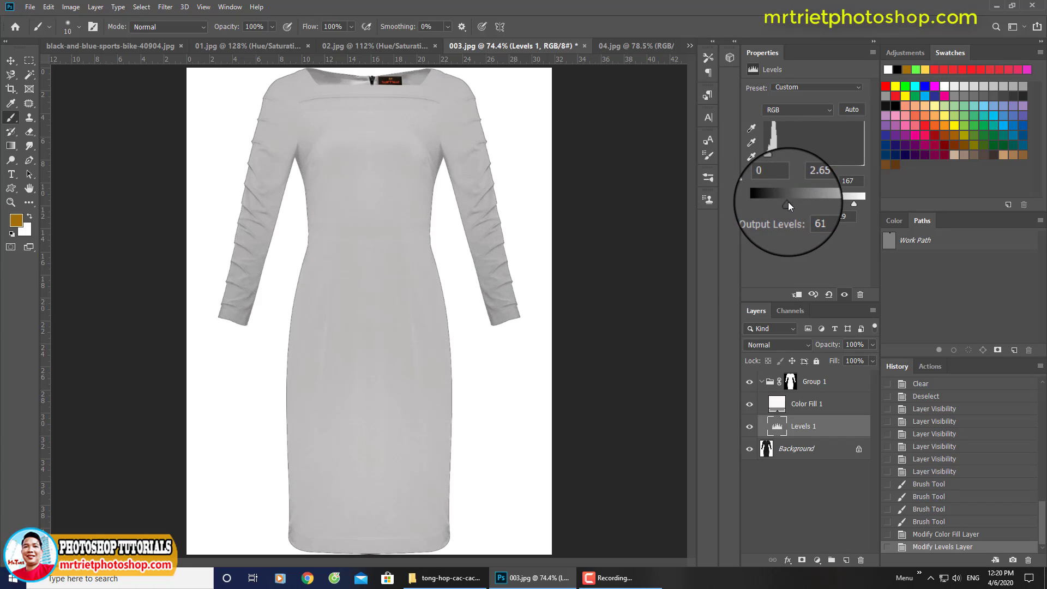
pyautogui.click(801, 404)
pyautogui.click(777, 349)
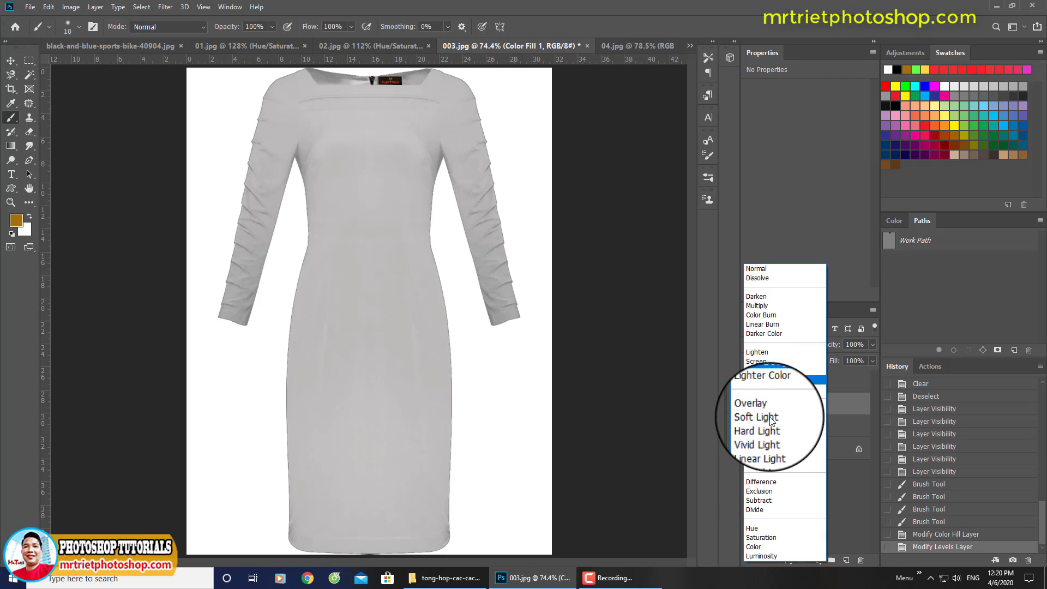
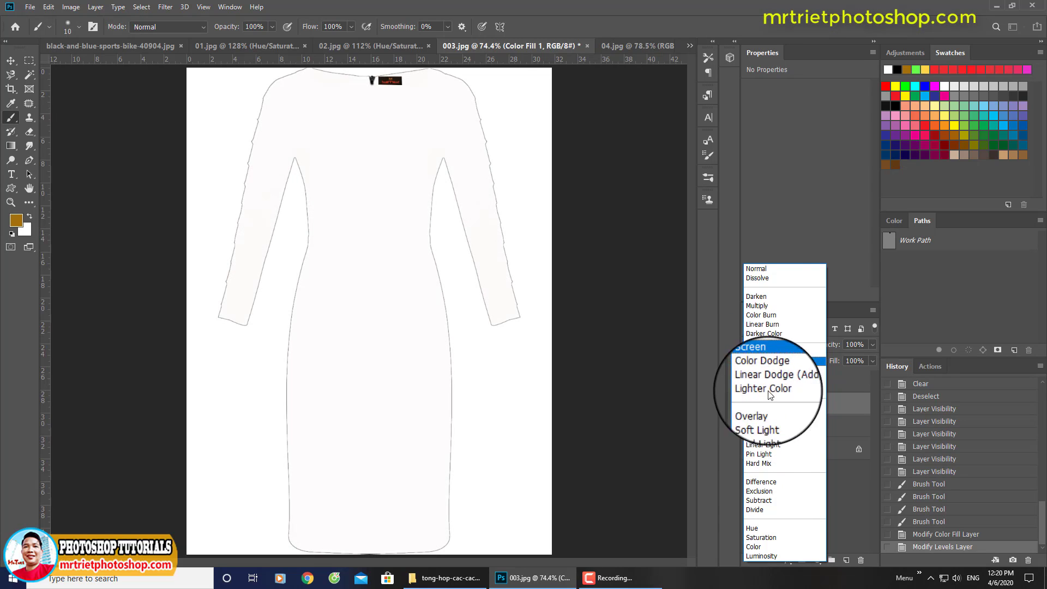
# Set the colour fill layer to Color blend mode and reset Levels 1 to defaults
pyautogui.click(755, 546)
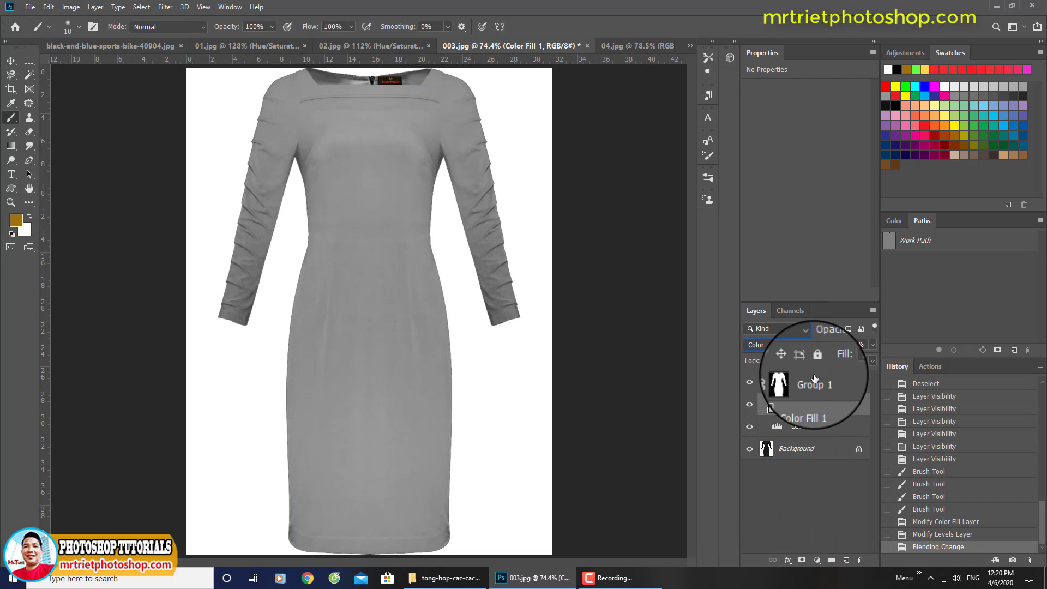
pyautogui.click(801, 426)
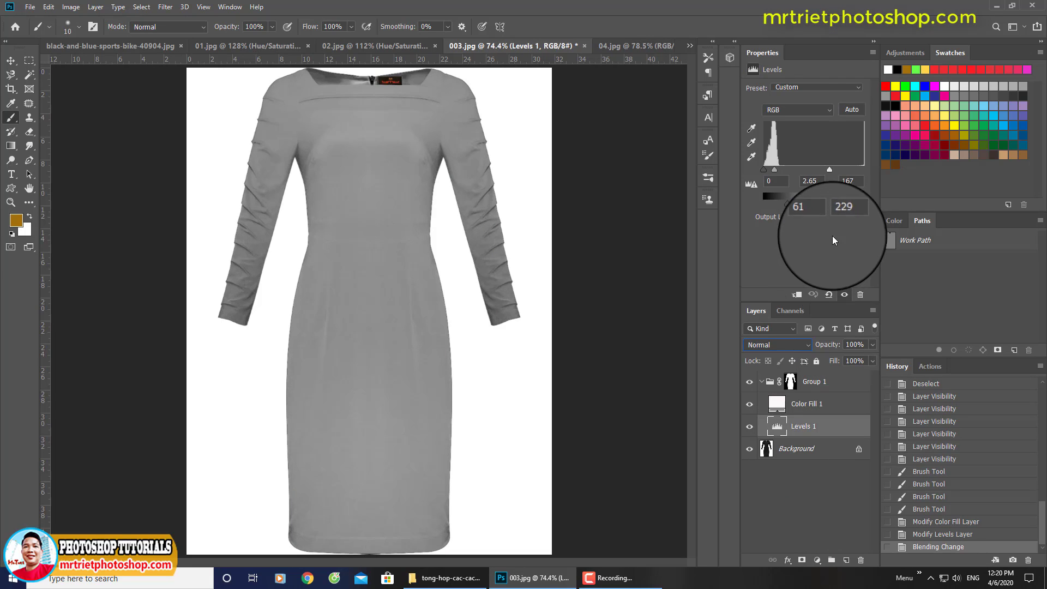
pyautogui.click(828, 294)
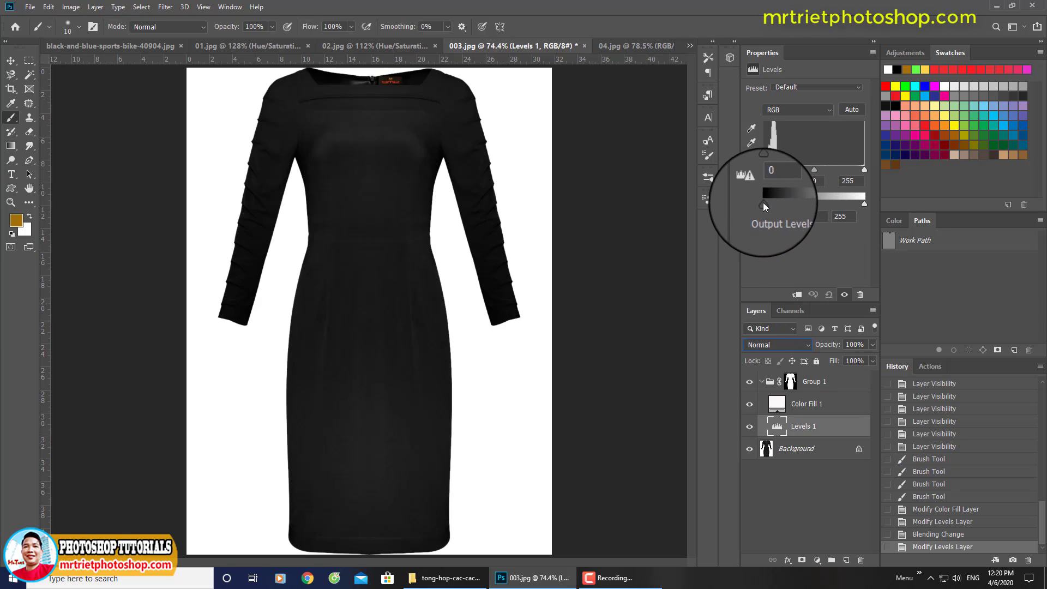
# Adjust Levels 1 to midtone 9.99 and output 103–249 so the dress looks near-white
pyautogui.moveTo(763, 204); pyautogui.dragTo(861, 204)
pyautogui.moveTo(813, 170); pyautogui.dragTo(770, 171)
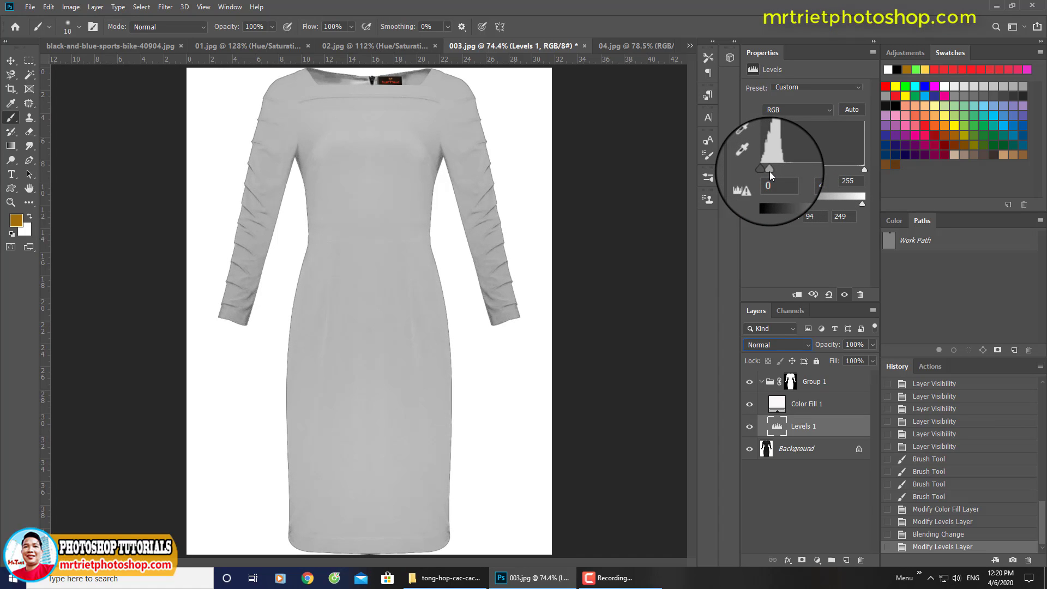
pyautogui.moveTo(864, 170); pyautogui.dragTo(804, 168)
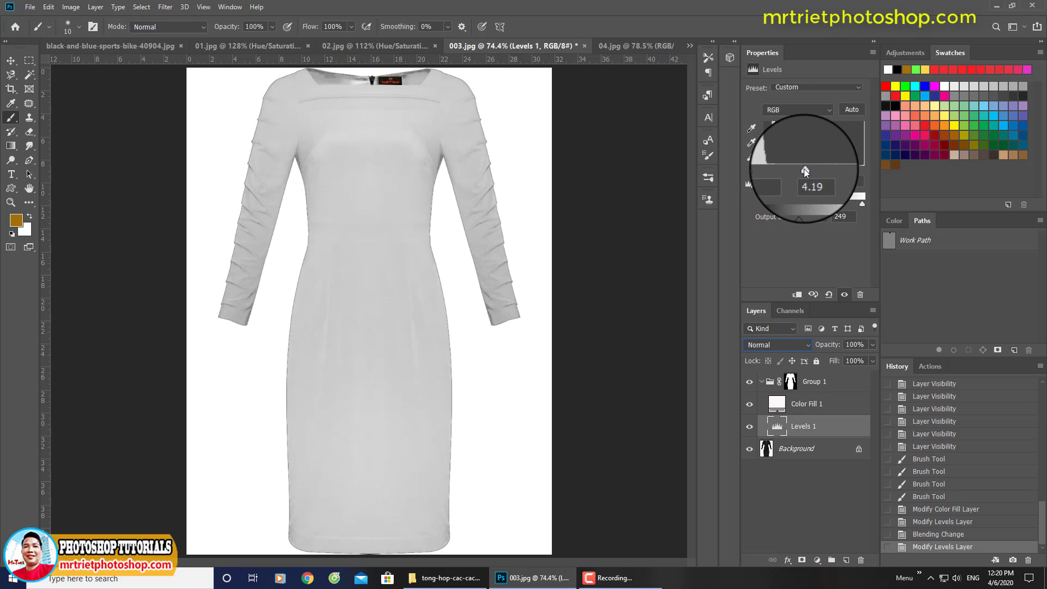
pyautogui.moveTo(804, 168); pyautogui.dragTo(804, 197)
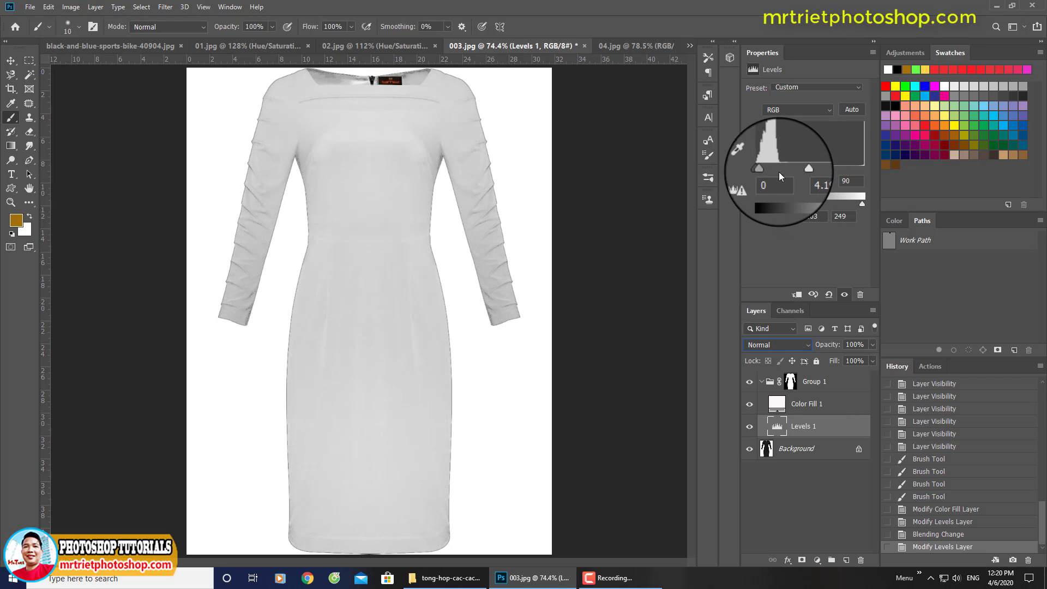
pyautogui.moveTo(792, 168); pyautogui.dragTo(784, 168)
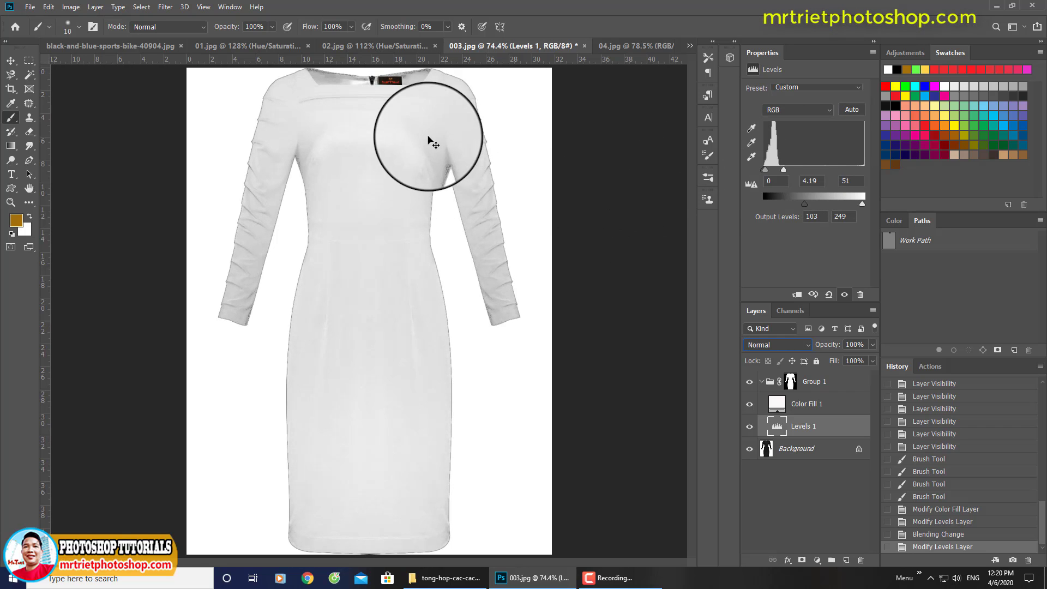
pyautogui.scroll(3, 433, 143)
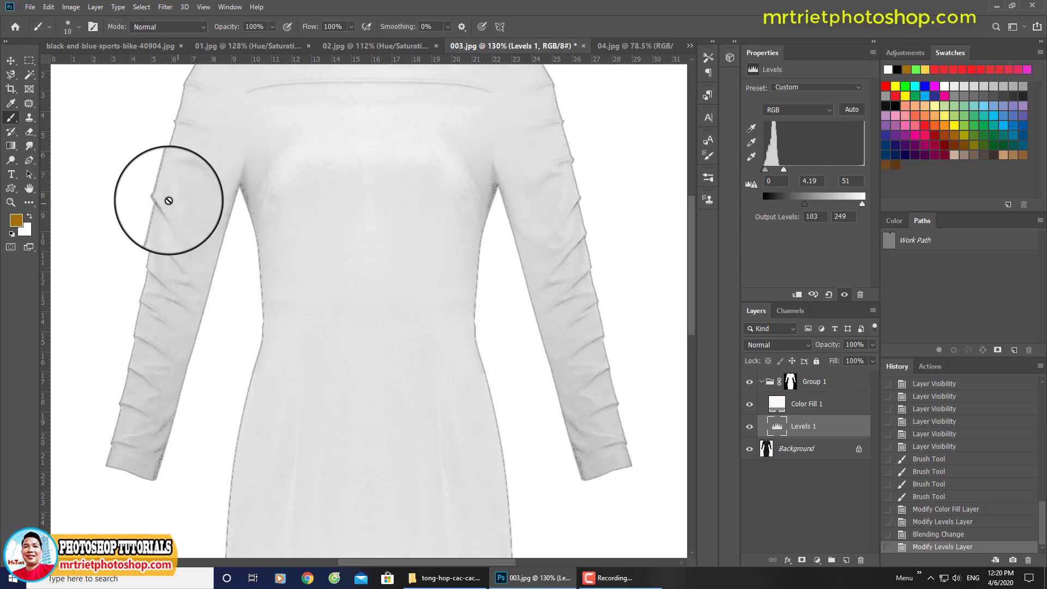
pyautogui.hotkey('ctrl', '0')
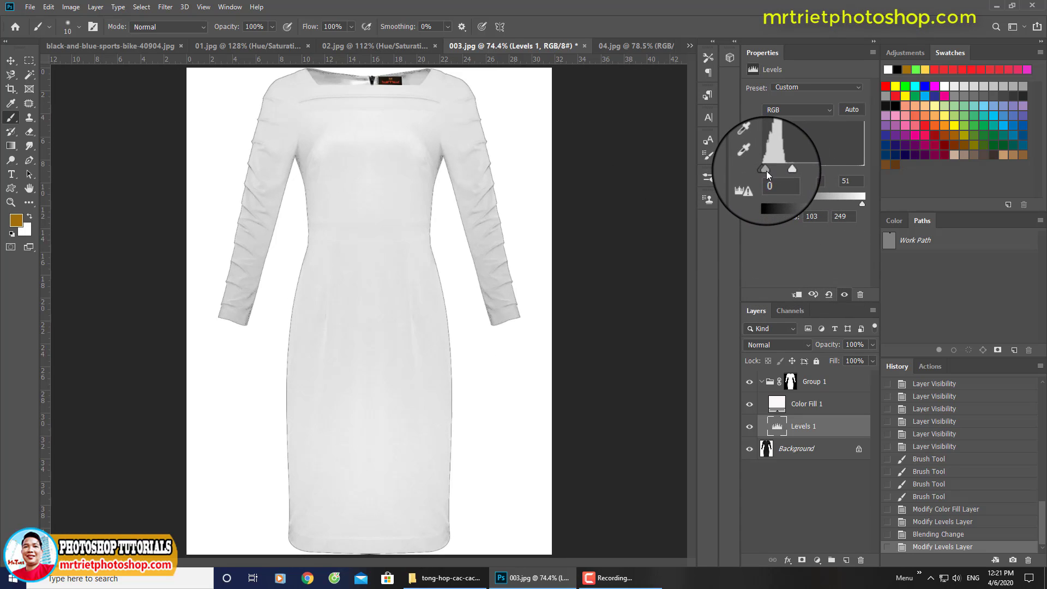
pyautogui.moveTo(766, 171); pyautogui.dragTo(764, 169)
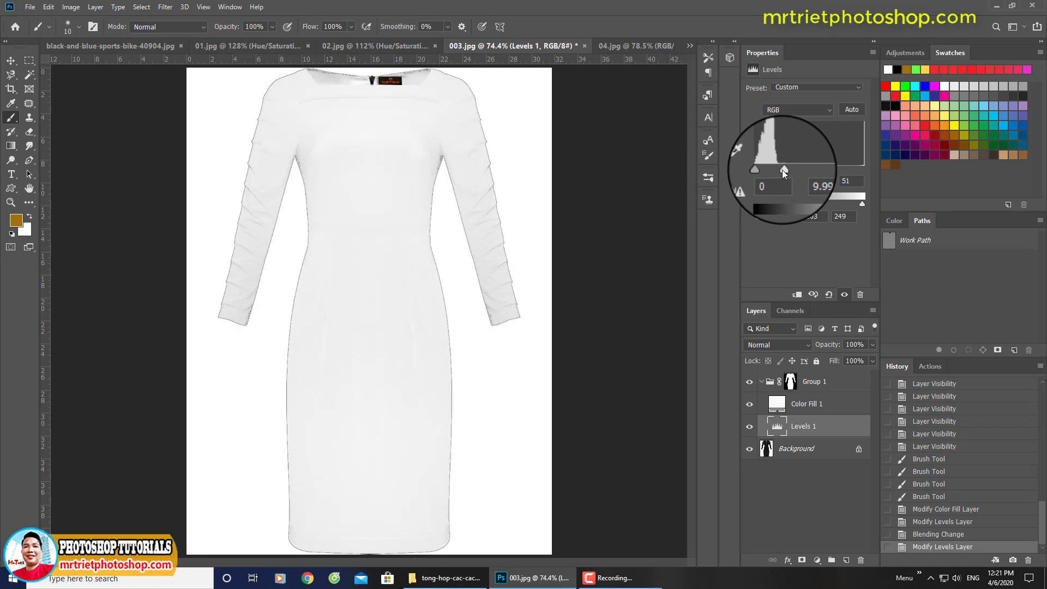
# Toggle the Background layer's visibility, then add and discard a temporary Layer 1
pyautogui.click(749, 457)
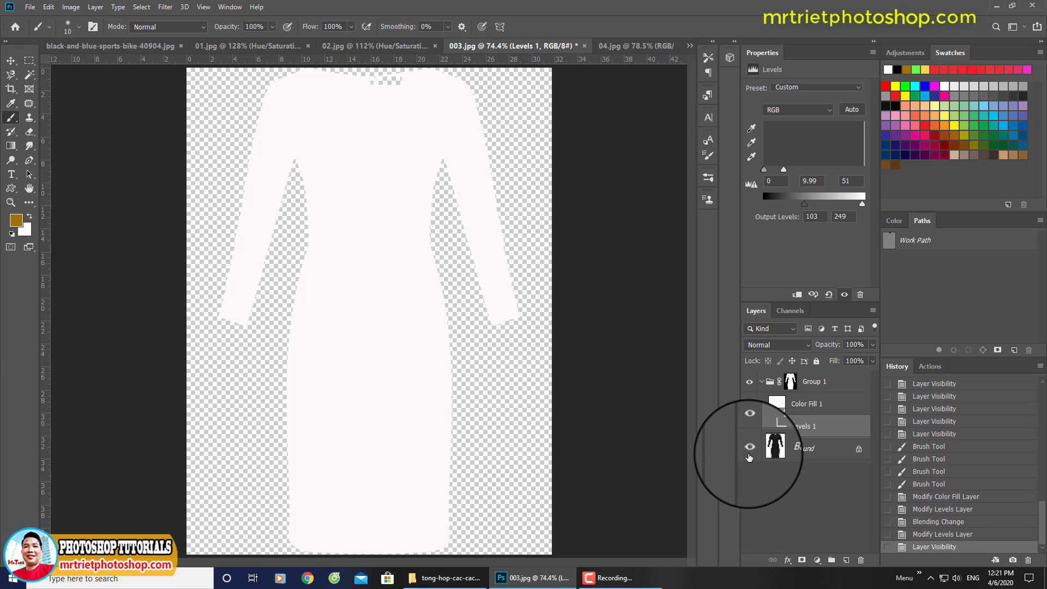
pyautogui.click(808, 463)
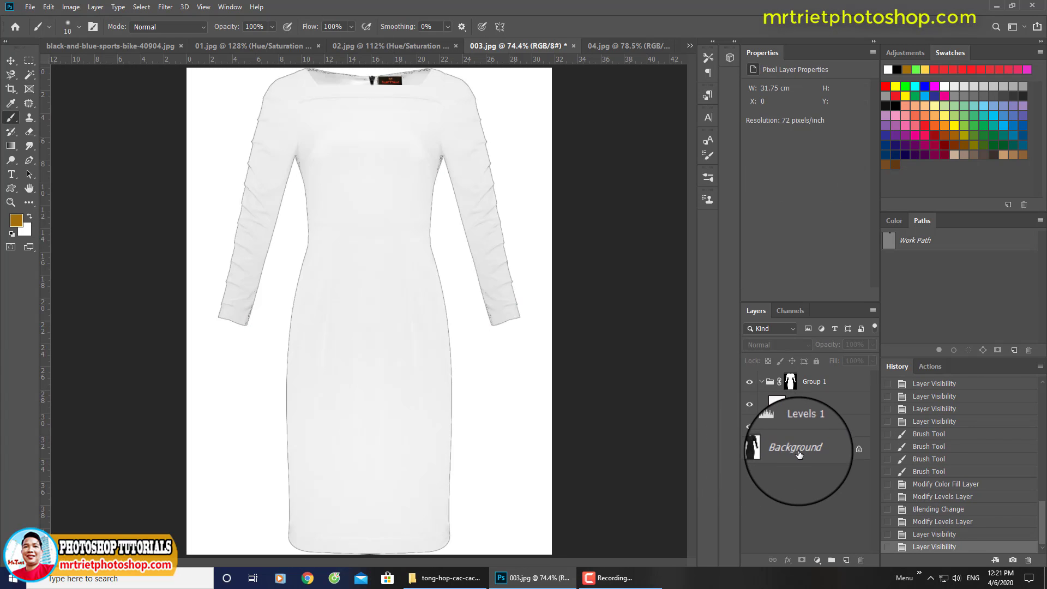
pyautogui.click(846, 560)
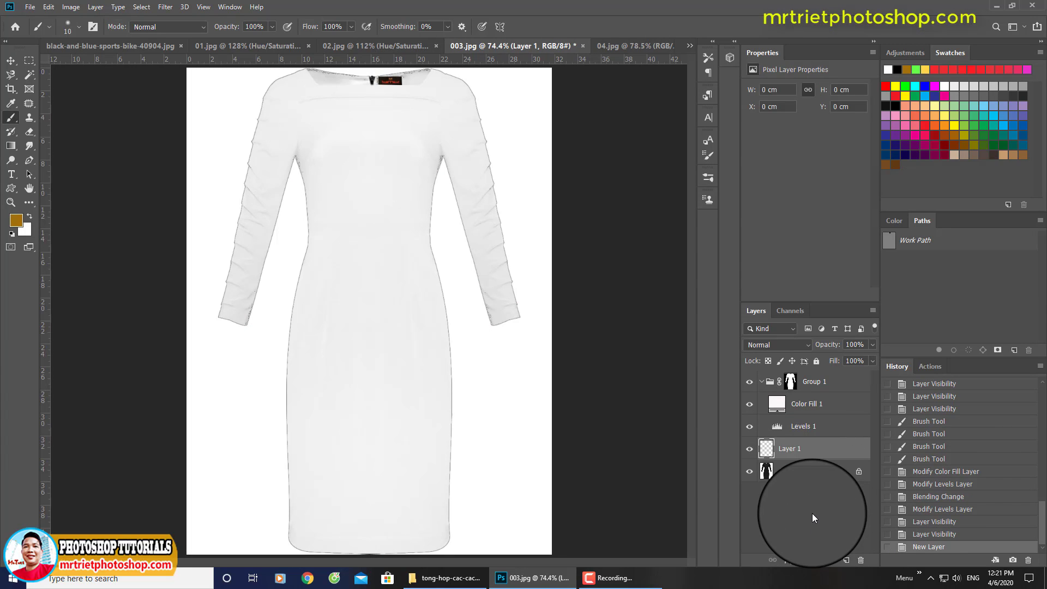
pyautogui.hotkey('ctrl', 'BackSpace')
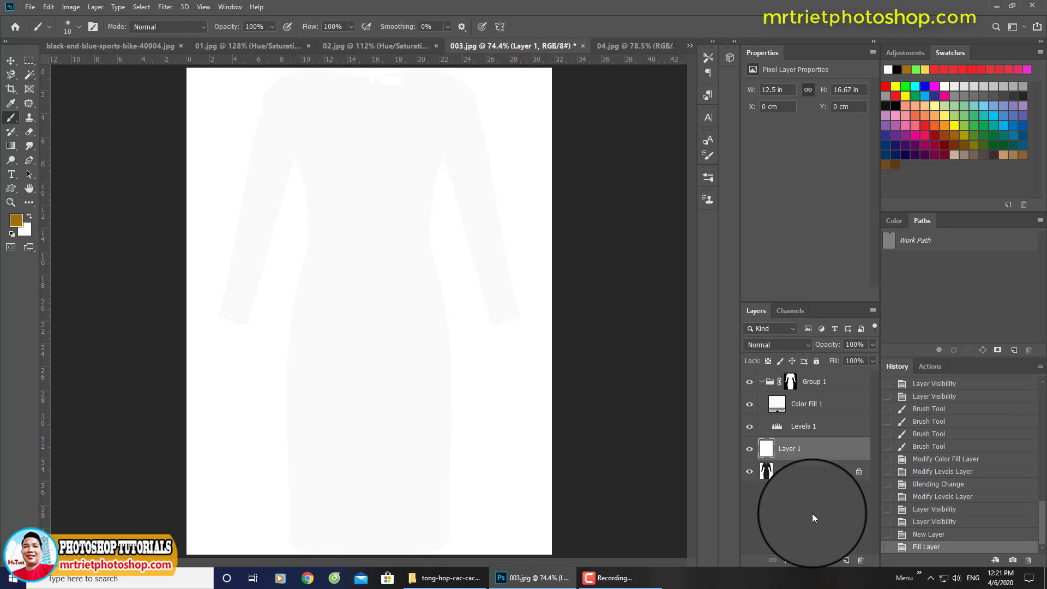
pyautogui.hotkey('ctrl', 'z')
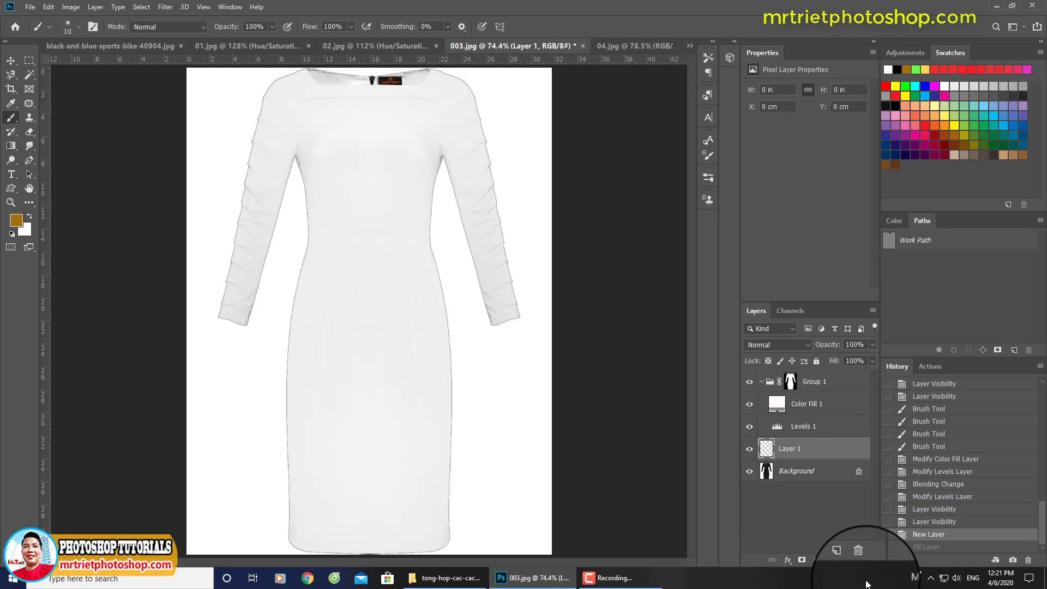
pyautogui.click(860, 562)
pyautogui.press('Return')
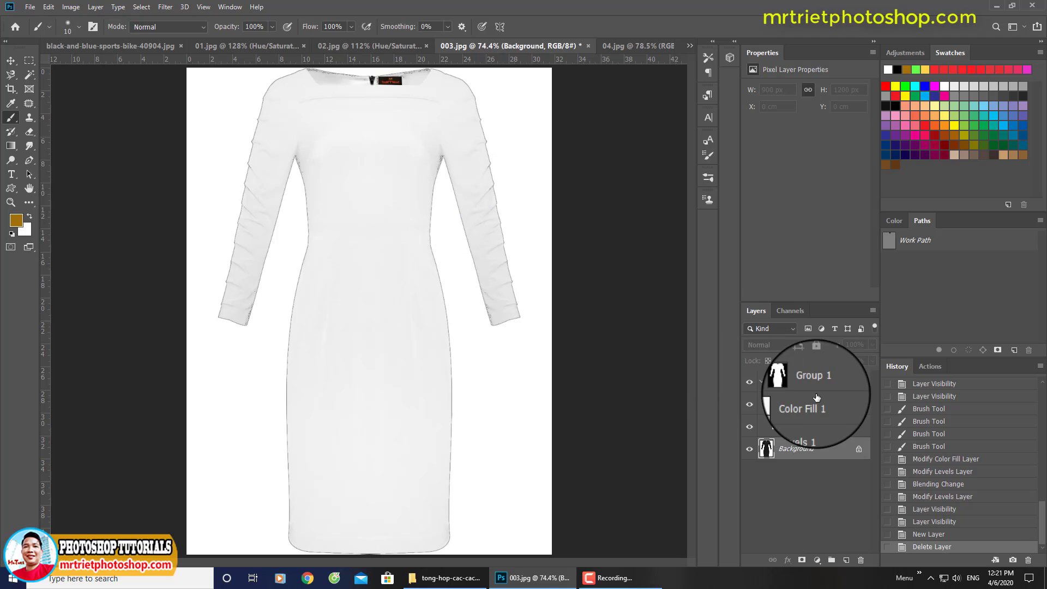
# Change the Color Fill 1 colour to bright green 25e60c
pyautogui.click(787, 409)
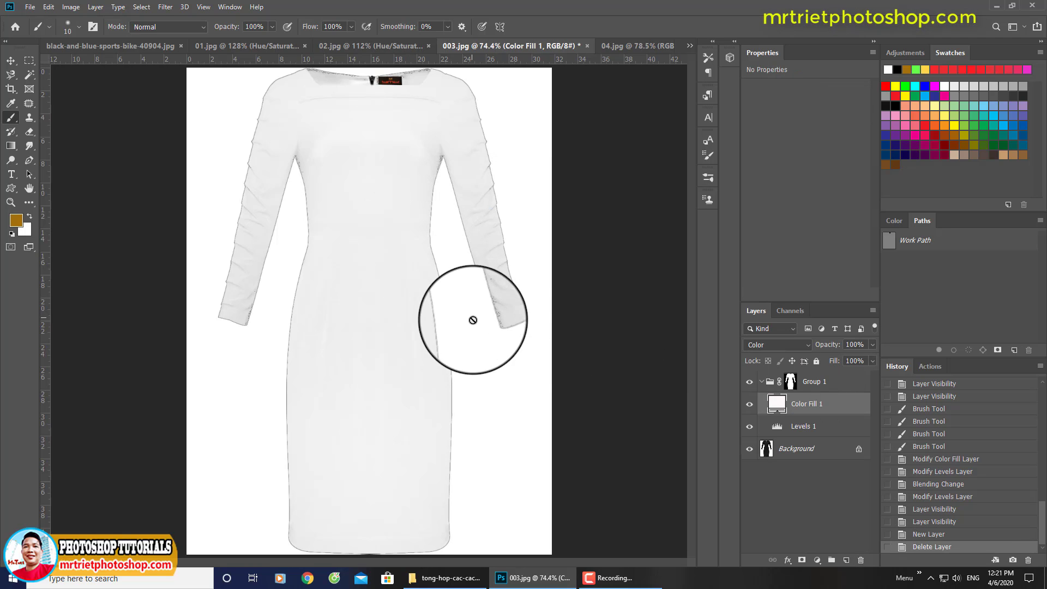
pyautogui.doubleClick(776, 404)
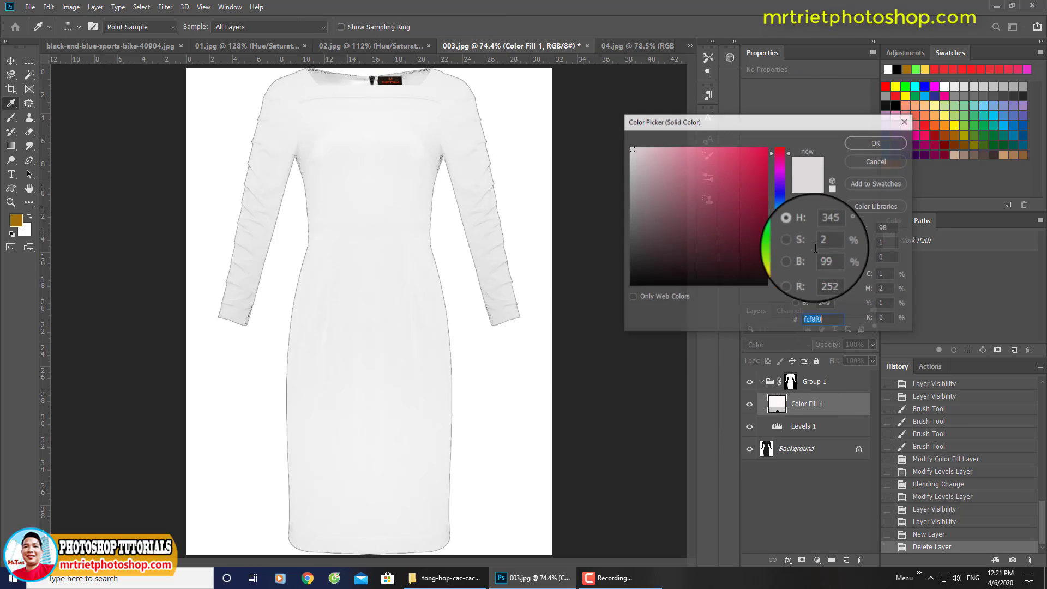
pyautogui.click(781, 242)
pyautogui.click(761, 161)
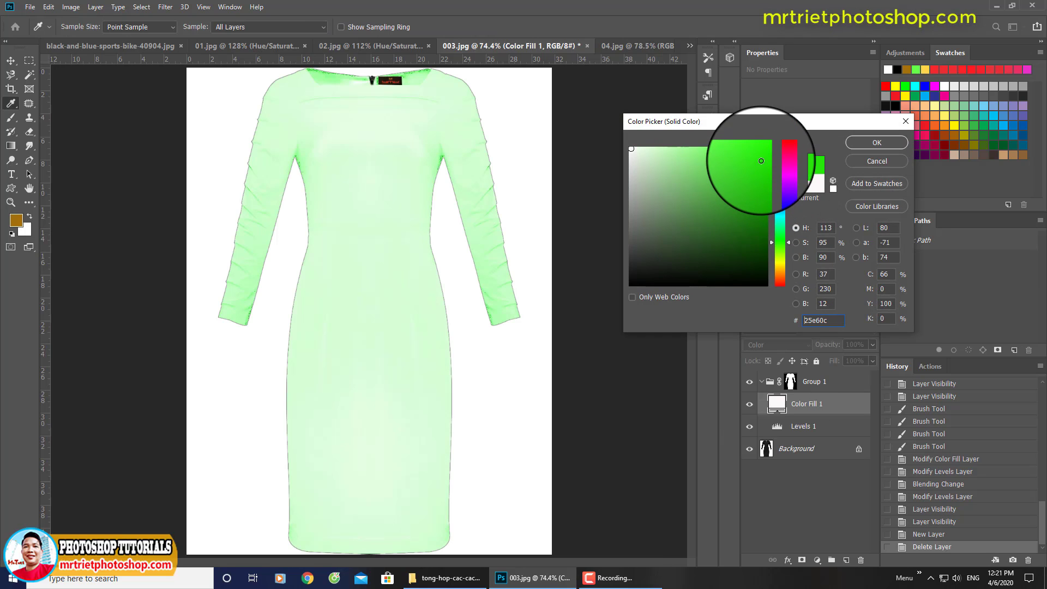
pyautogui.click(872, 145)
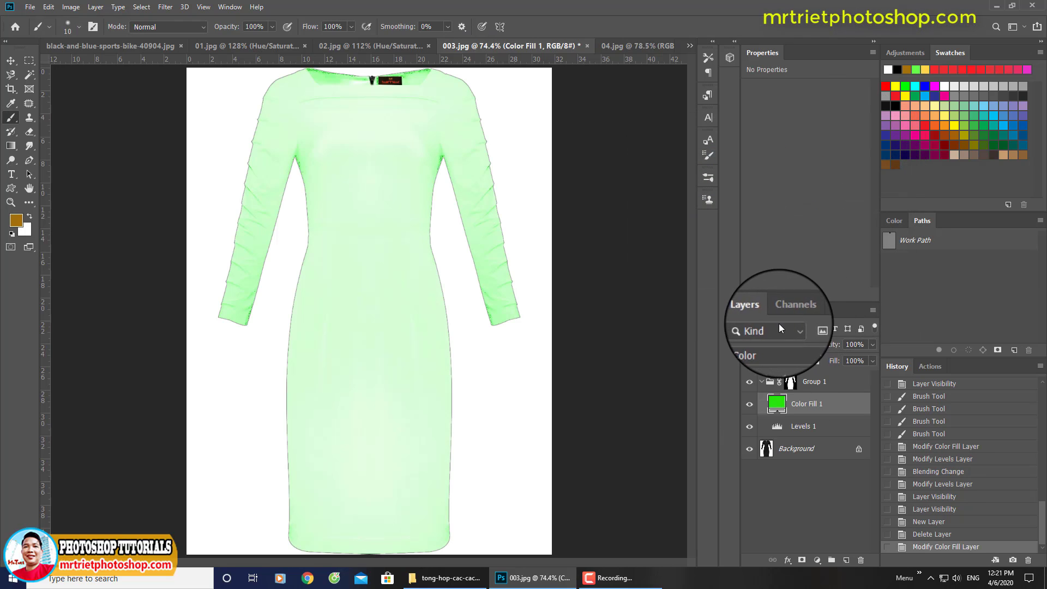
# Set Color Fill 1's blend mode to Soft Light
pyautogui.click(772, 346)
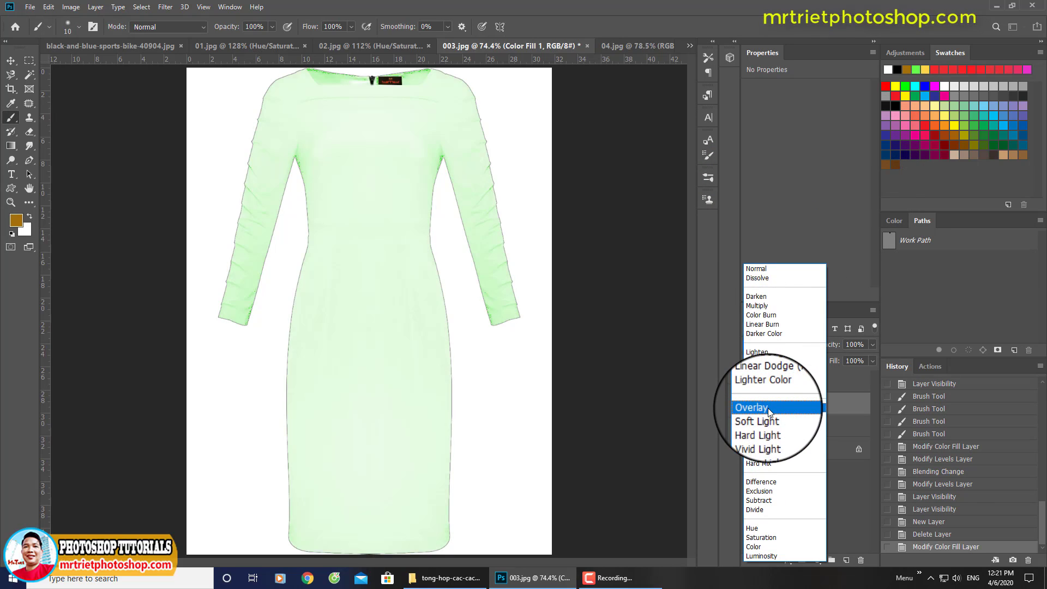
pyautogui.click(768, 417)
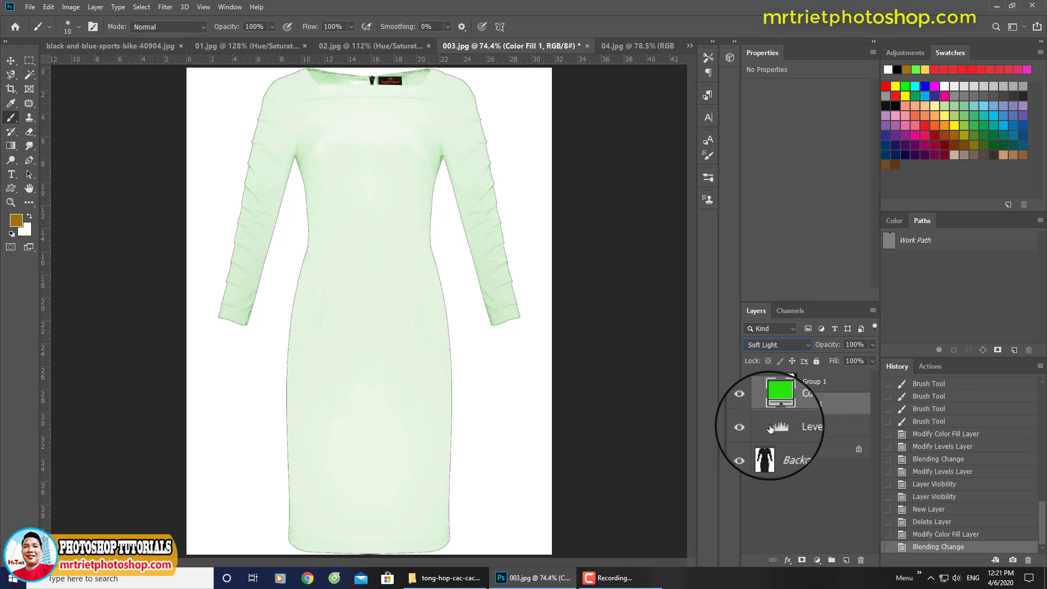
pyautogui.click(775, 431)
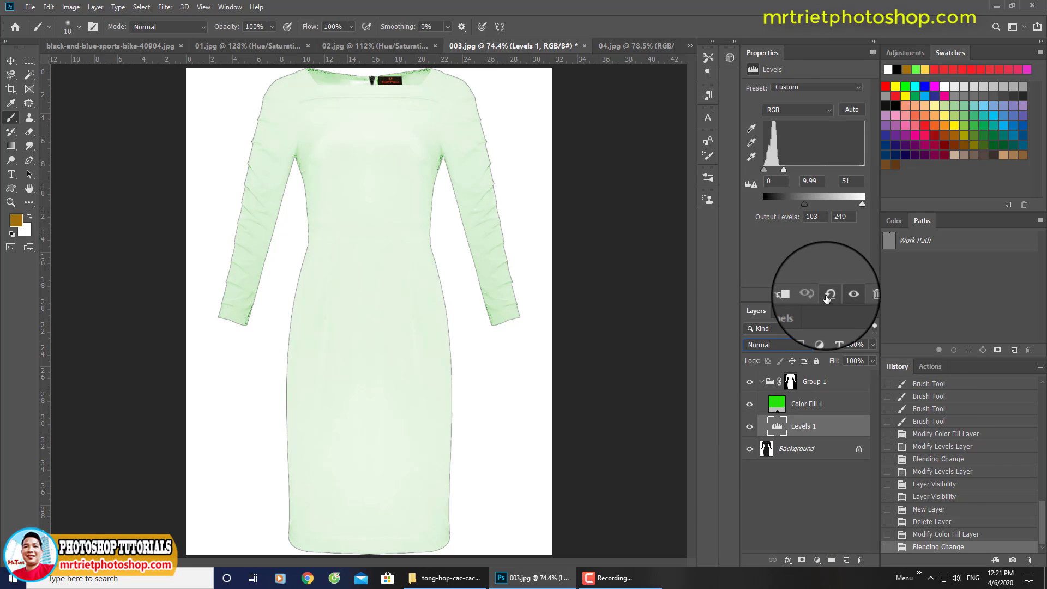
# Reset Levels 1, then set inputs to 10, 1.47, 185 and output black to 94
pyautogui.click(829, 296)
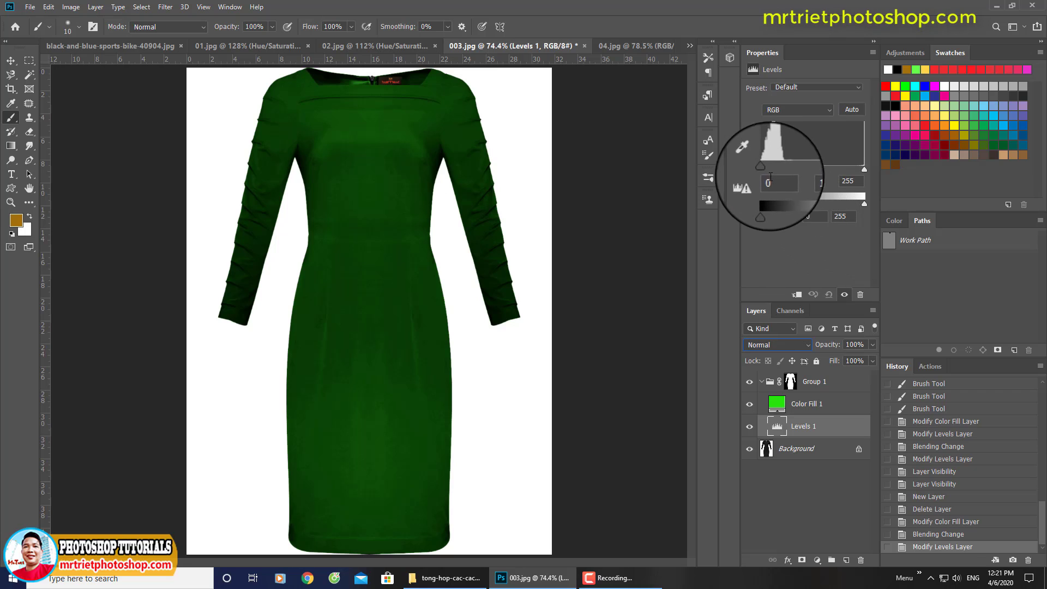
pyautogui.moveTo(764, 171); pyautogui.dragTo(786, 164)
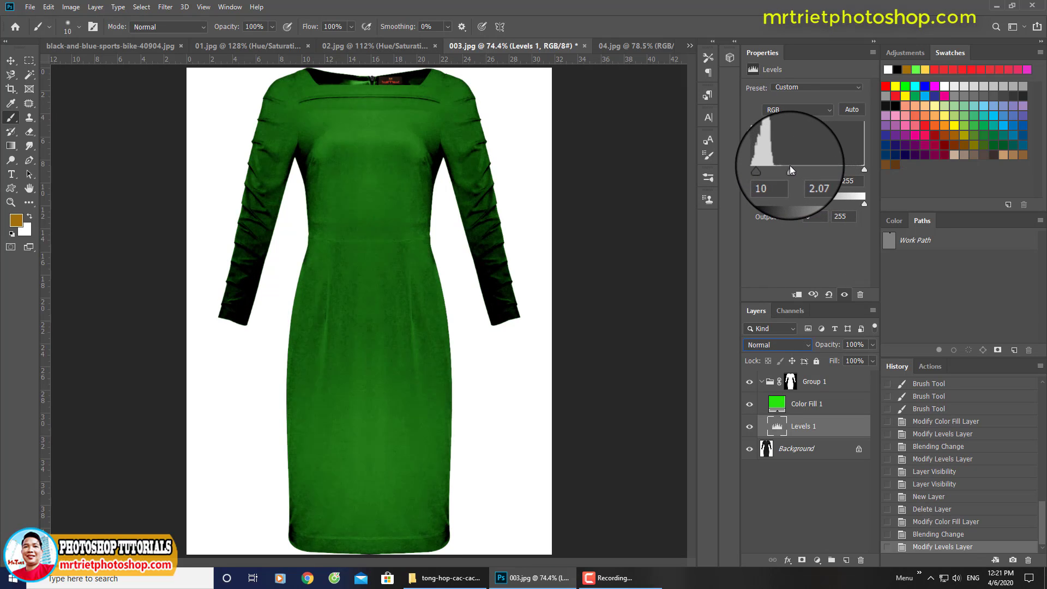
pyautogui.moveTo(771, 205); pyautogui.dragTo(806, 201)
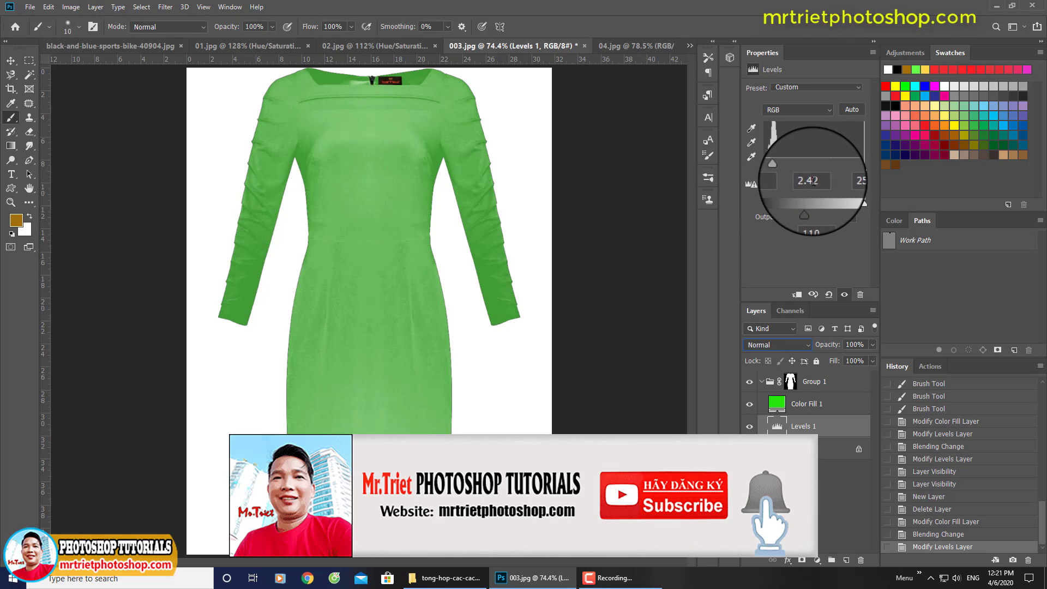
pyautogui.moveTo(864, 170); pyautogui.dragTo(854, 171)
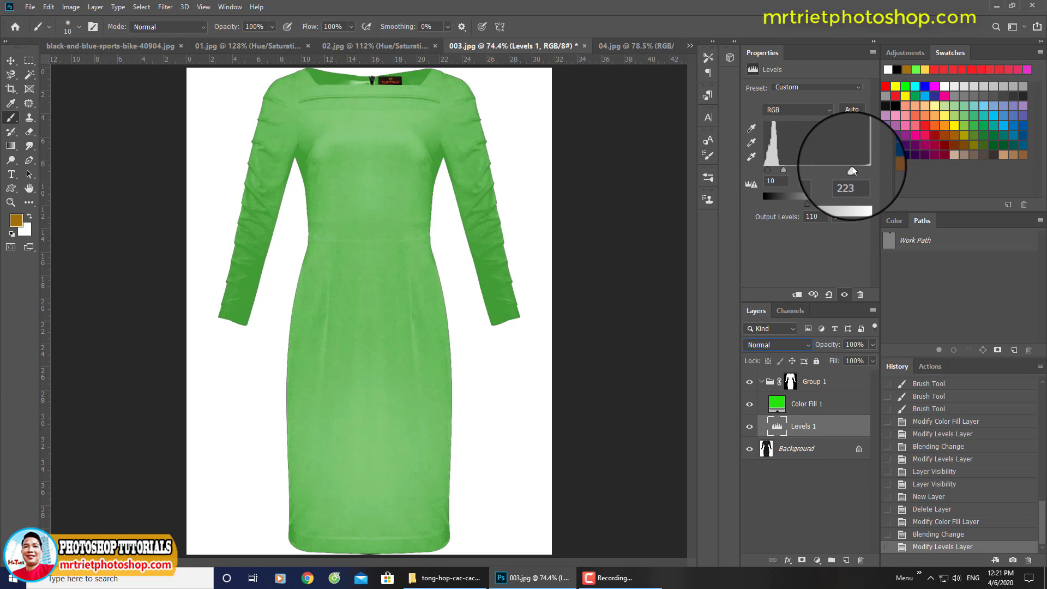
pyautogui.moveTo(783, 169); pyautogui.dragTo(844, 170)
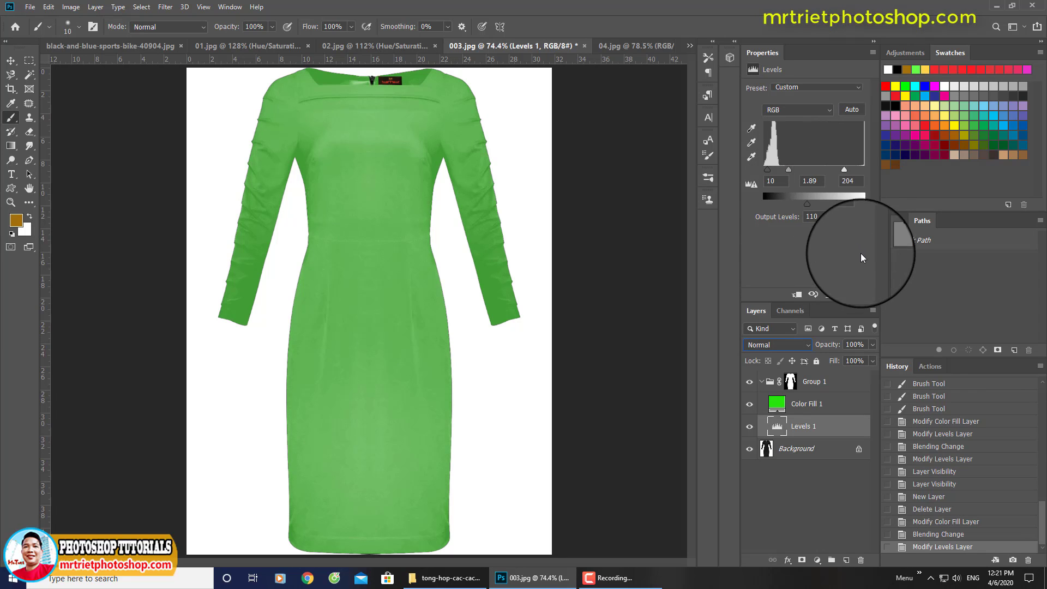
pyautogui.moveTo(864, 204); pyautogui.dragTo(801, 203)
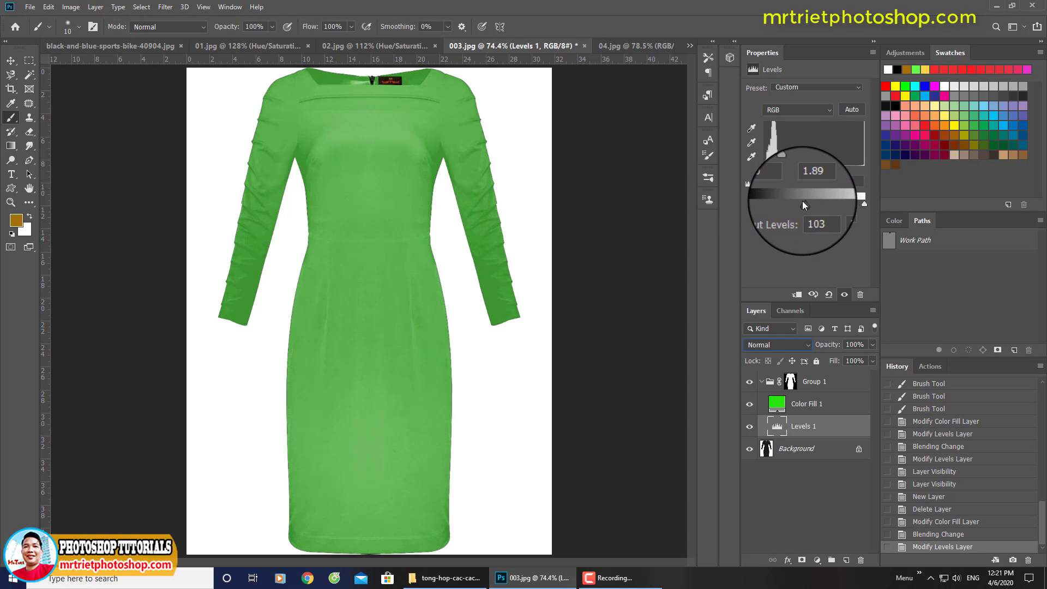
pyautogui.moveTo(790, 170)
pyautogui.mouseDown()
pyautogui.moveTo(834, 170)
pyautogui.moveTo(792, 169)
pyautogui.mouseUp()
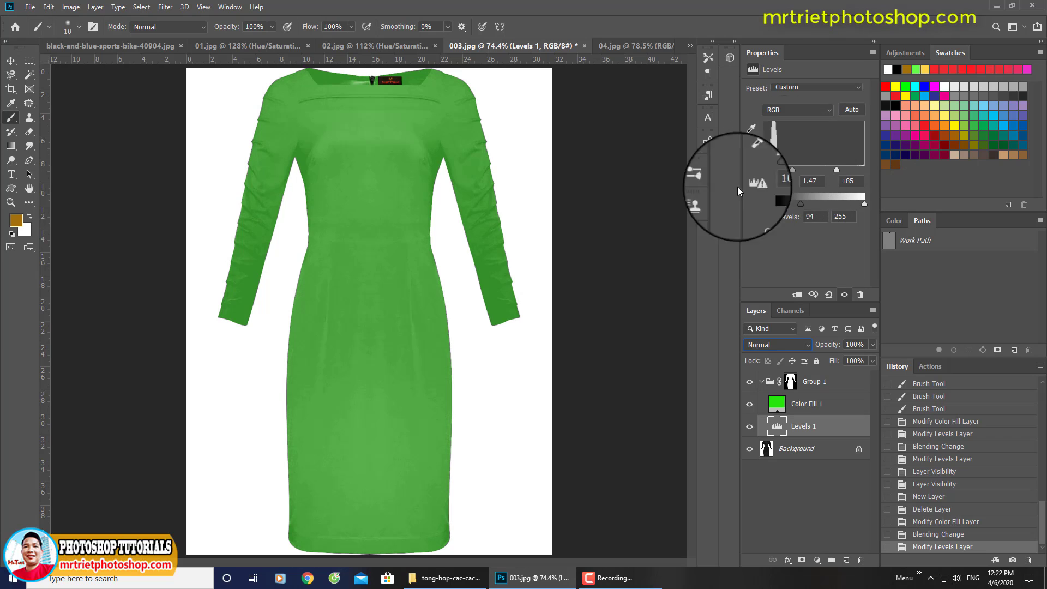
# Recolour Color Fill 1 to magenta e60ccf, then toggle Group 1 to compare
pyautogui.click(779, 402)
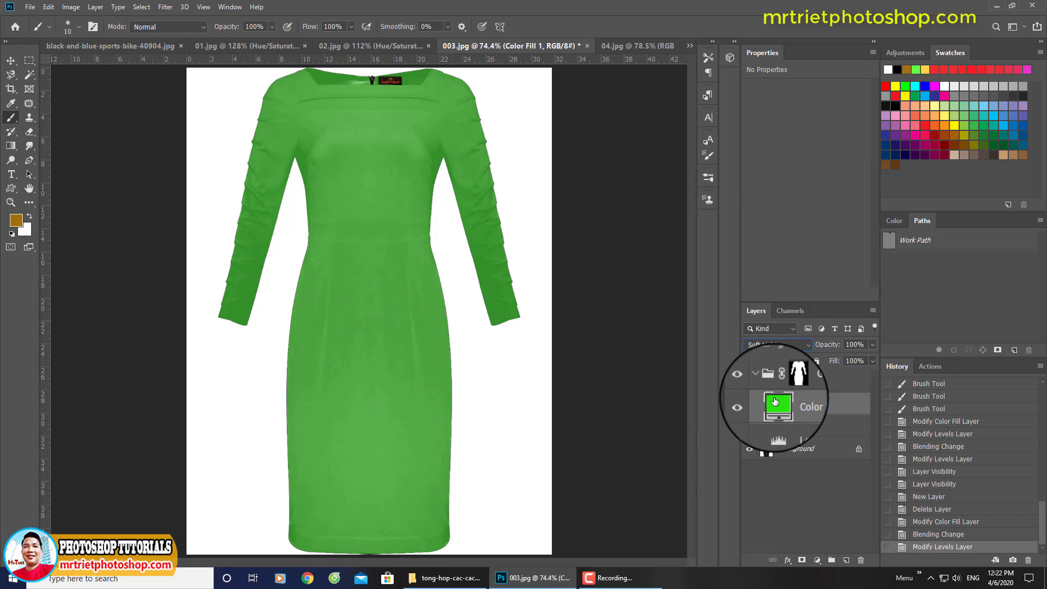
pyautogui.doubleClick(777, 402)
pyautogui.click(781, 169)
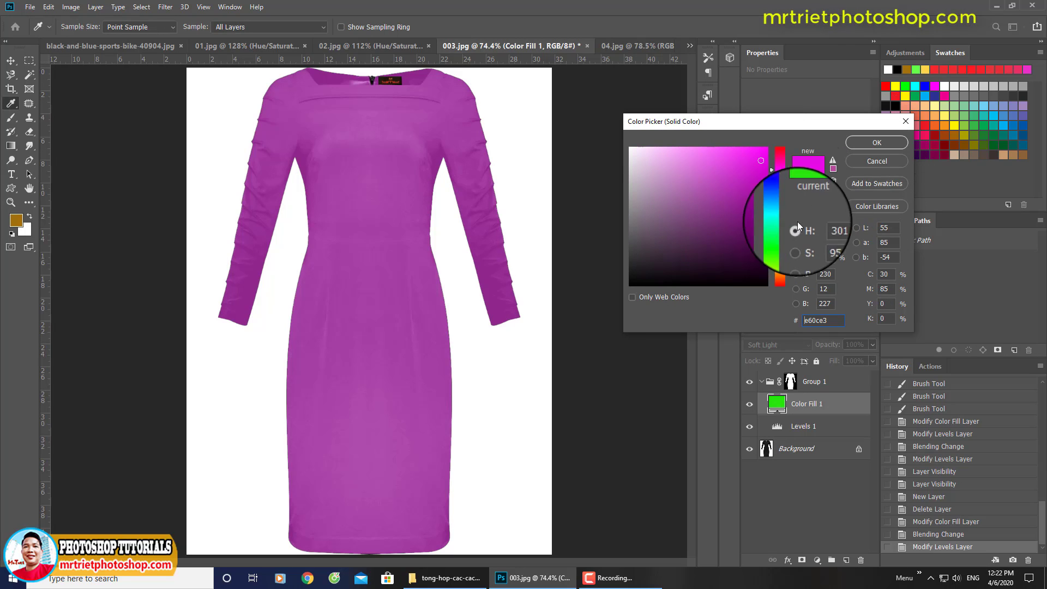
pyautogui.click(778, 264)
pyautogui.click(783, 273)
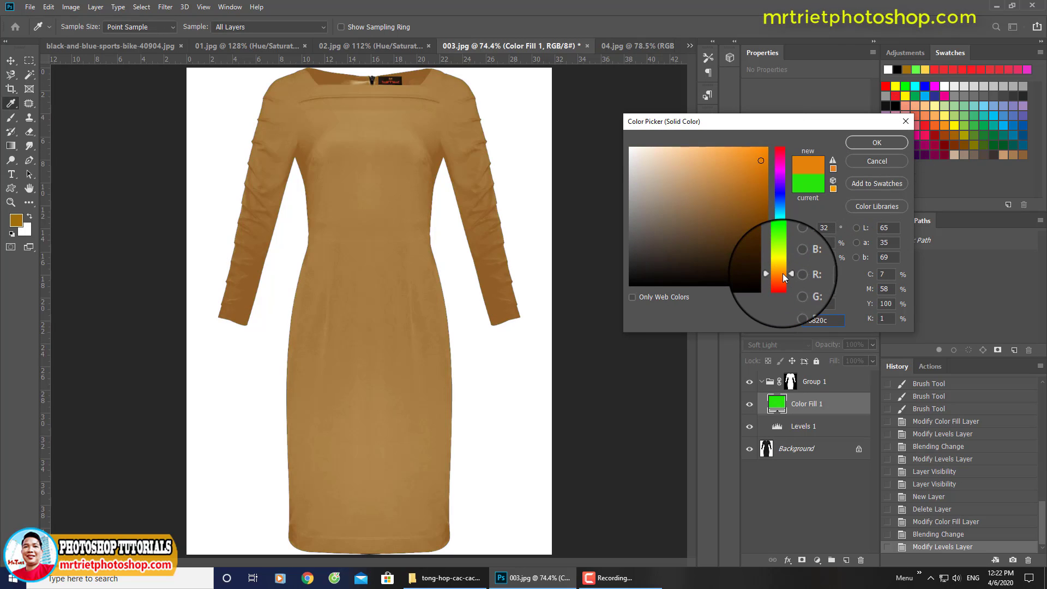
pyautogui.click(777, 152)
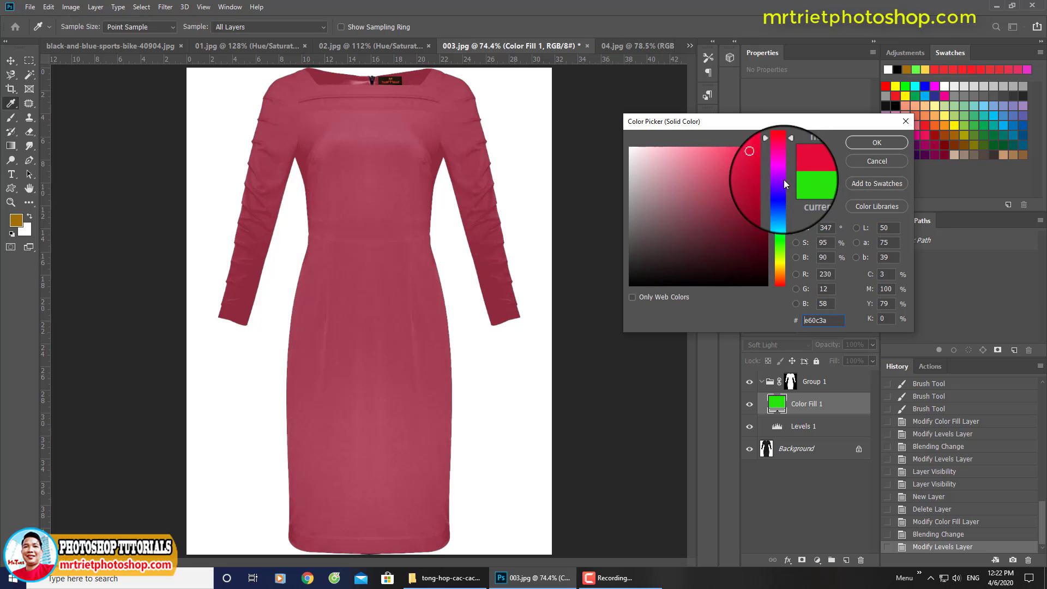
pyautogui.click(778, 168)
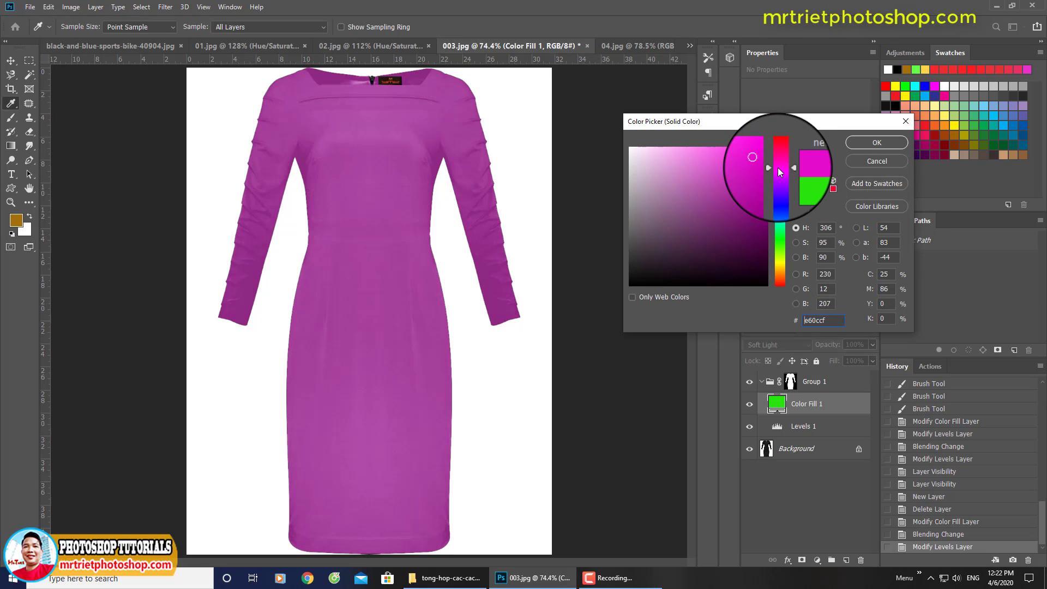
pyautogui.click(869, 143)
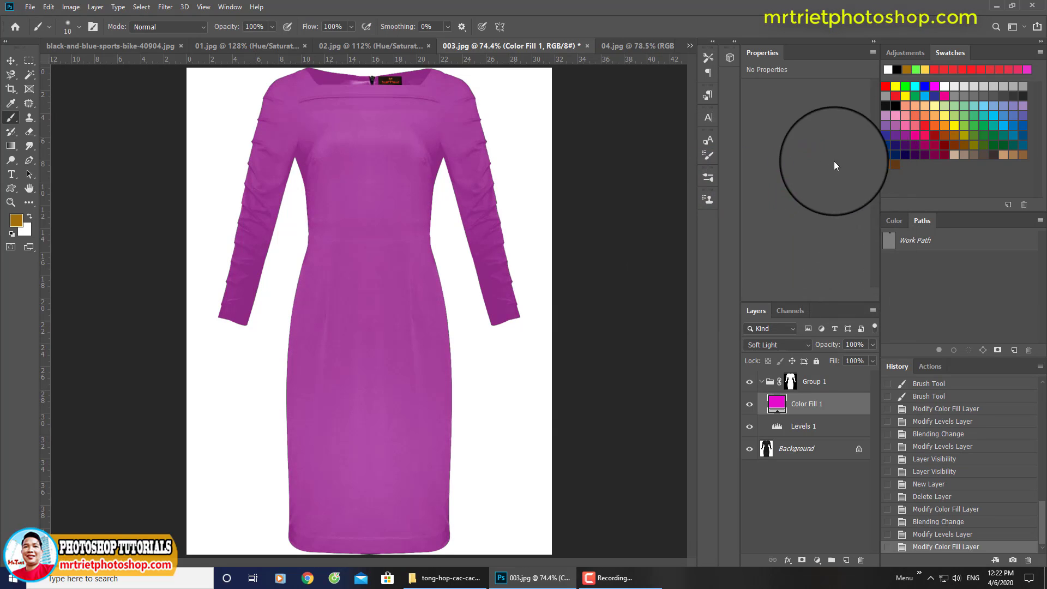
pyautogui.click(750, 382)
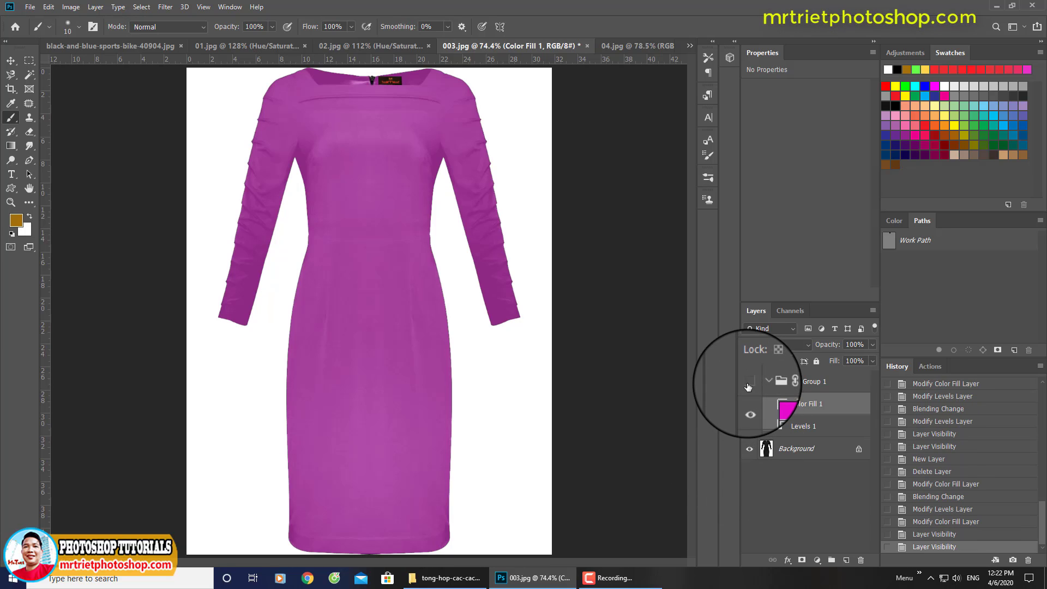
pyautogui.click(749, 382)
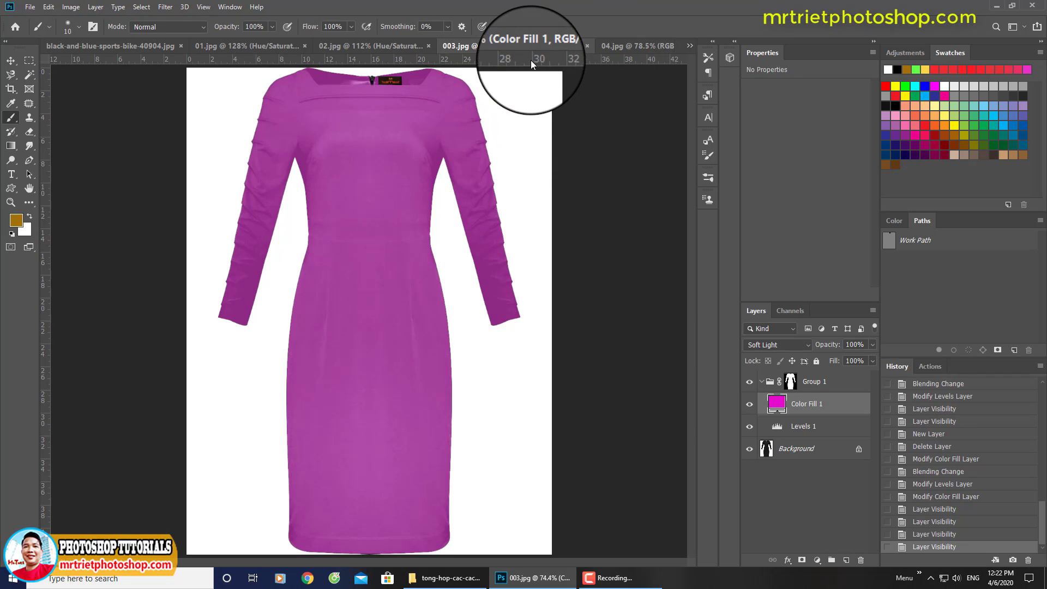
# In 04.jpg, load Path 1 as a selection and create Group 1 masked to the shirt
pyautogui.click(616, 48)
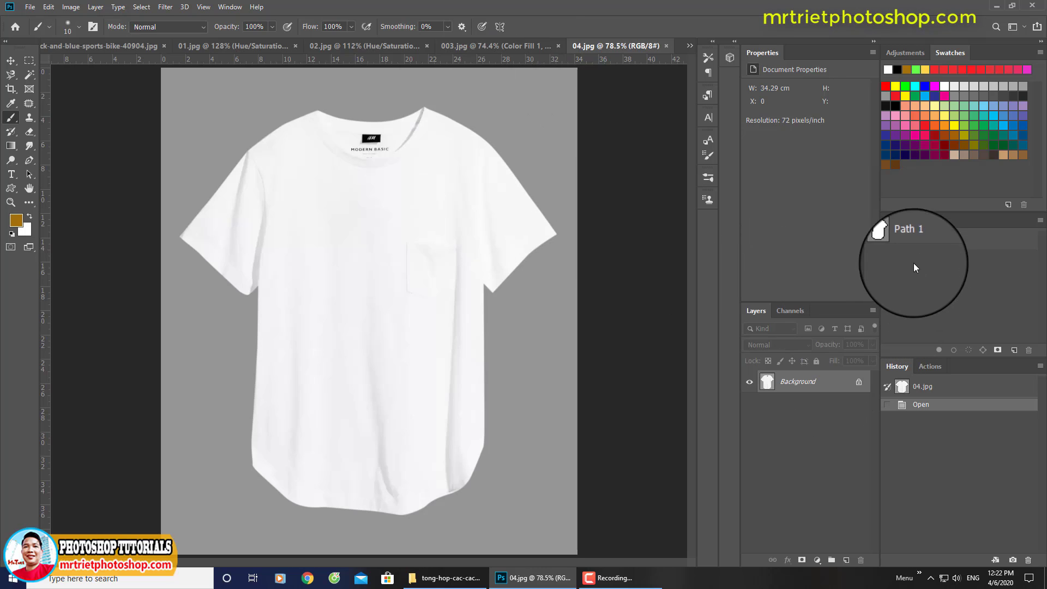
pyautogui.click(914, 240)
pyautogui.hotkey('ctrl', 'Return')
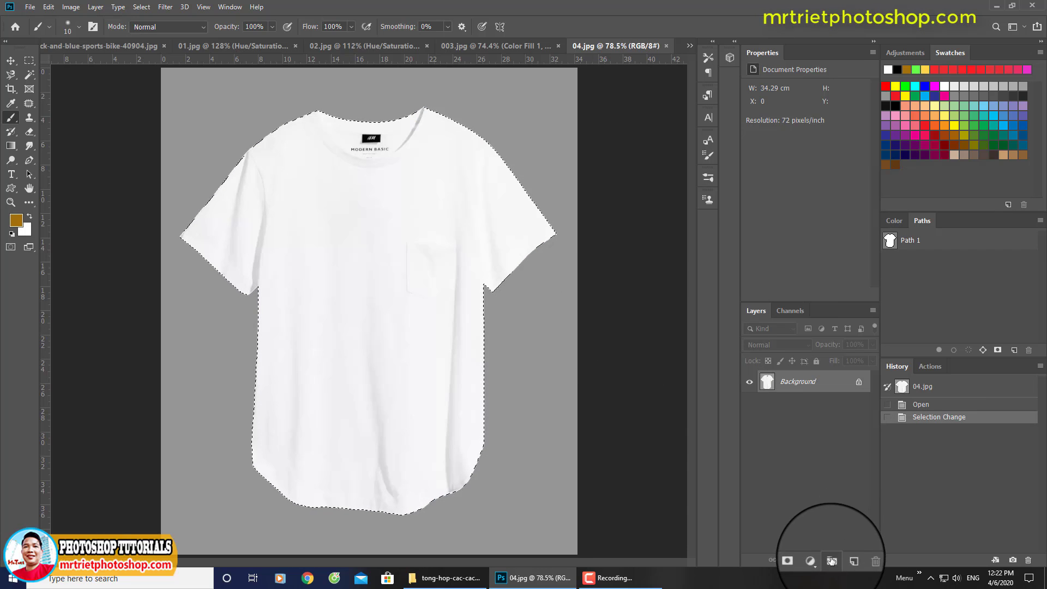
pyautogui.click(831, 561)
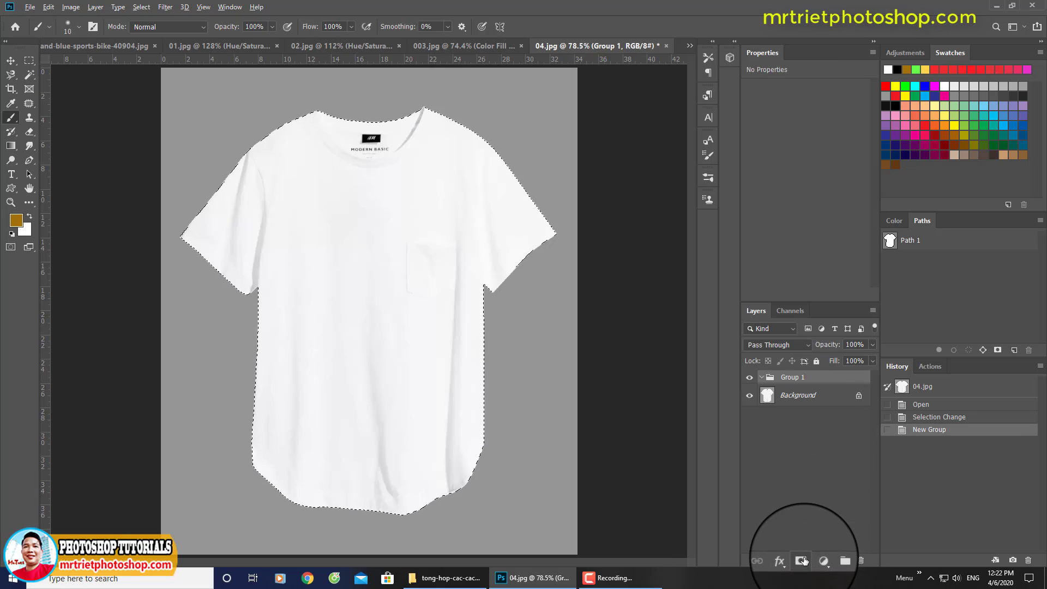
pyautogui.click(801, 560)
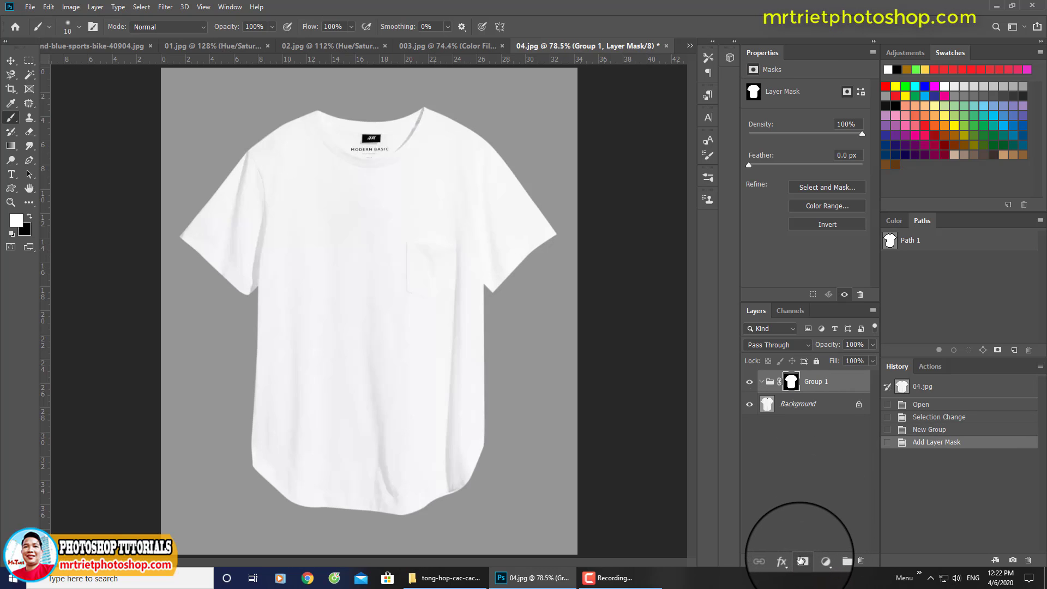
# Add a Levels 1 adjustment layer inside Group 1
pyautogui.click(797, 395)
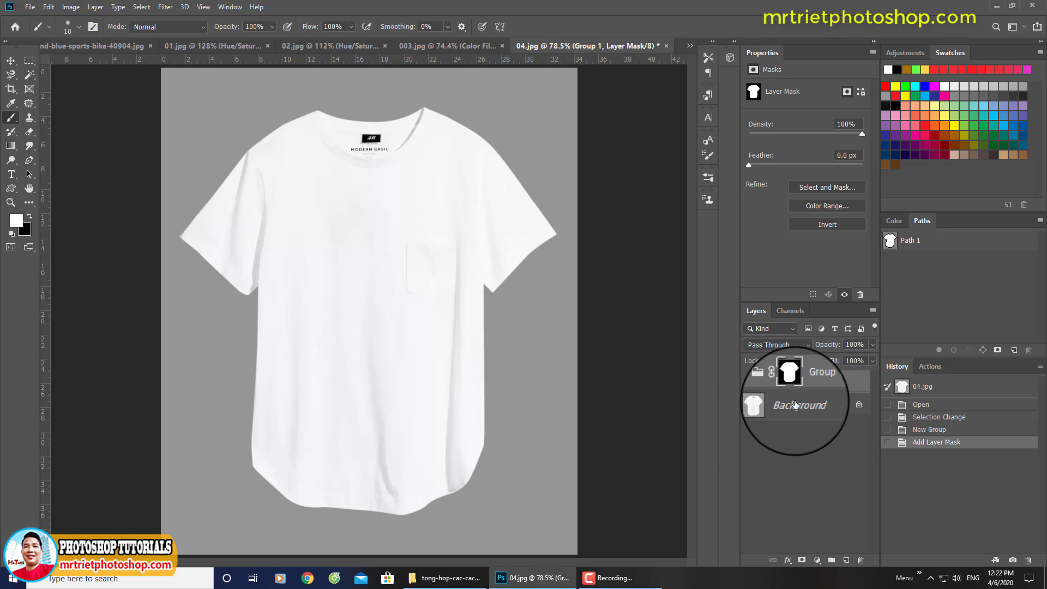
pyautogui.click(817, 561)
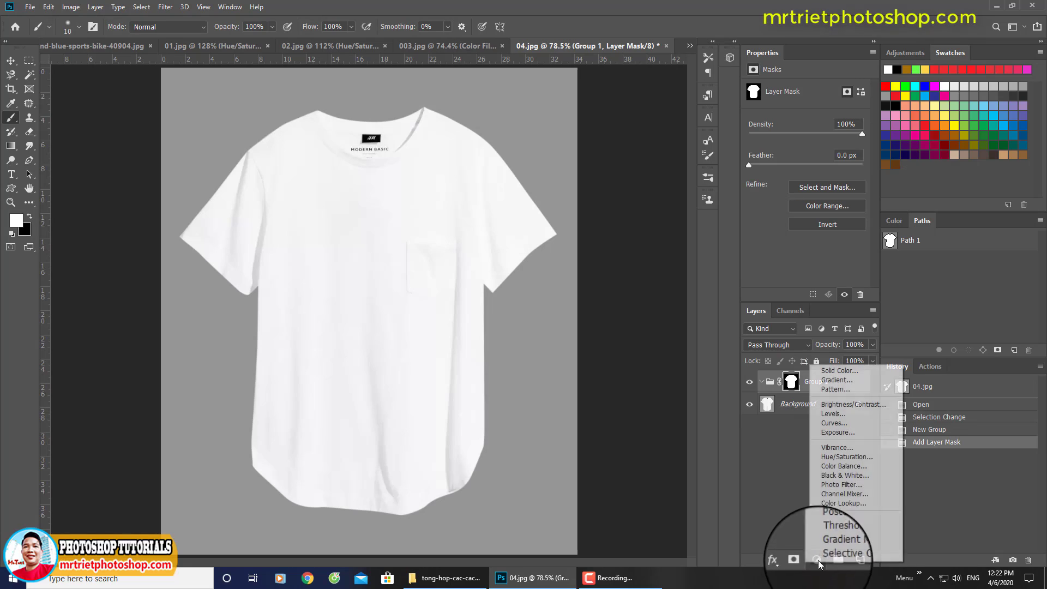
pyautogui.click(830, 411)
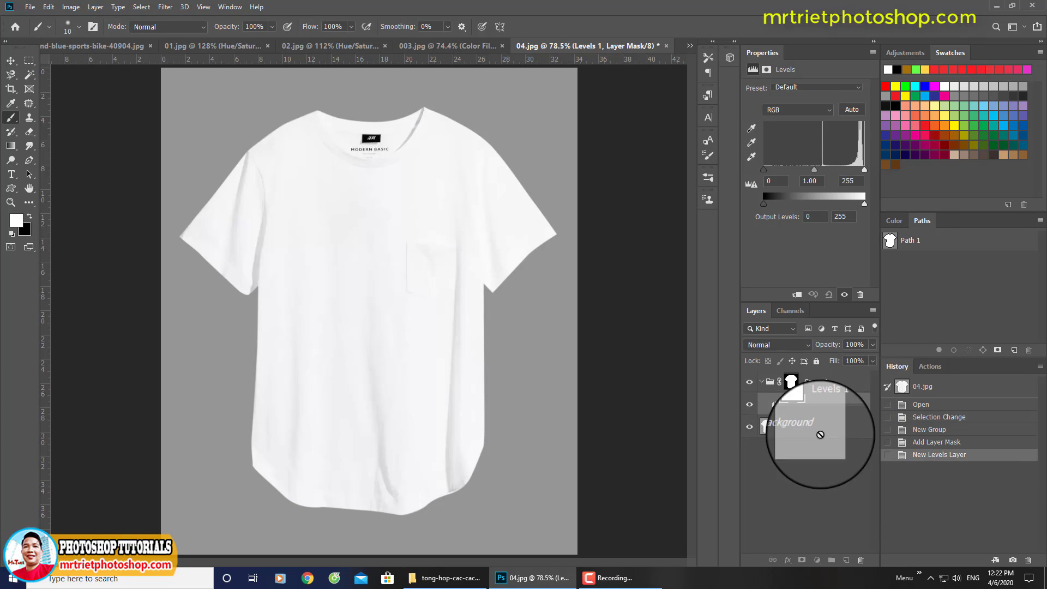
# Delete the Levels 1 layer's own mask
pyautogui.moveTo(804, 405); pyautogui.dragTo(861, 560)
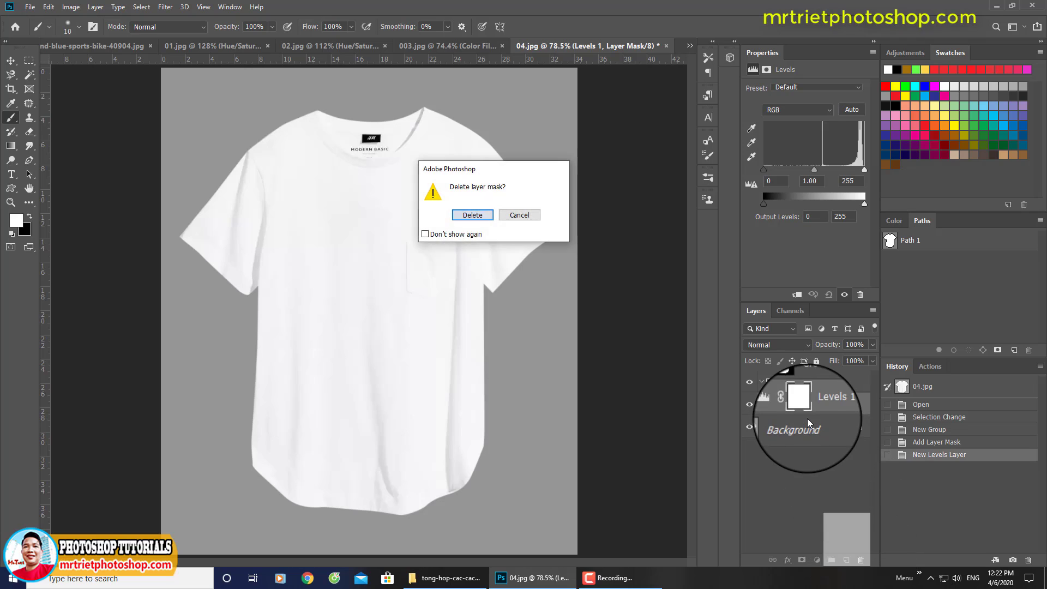
pyautogui.press('Return')
pyautogui.click(792, 382)
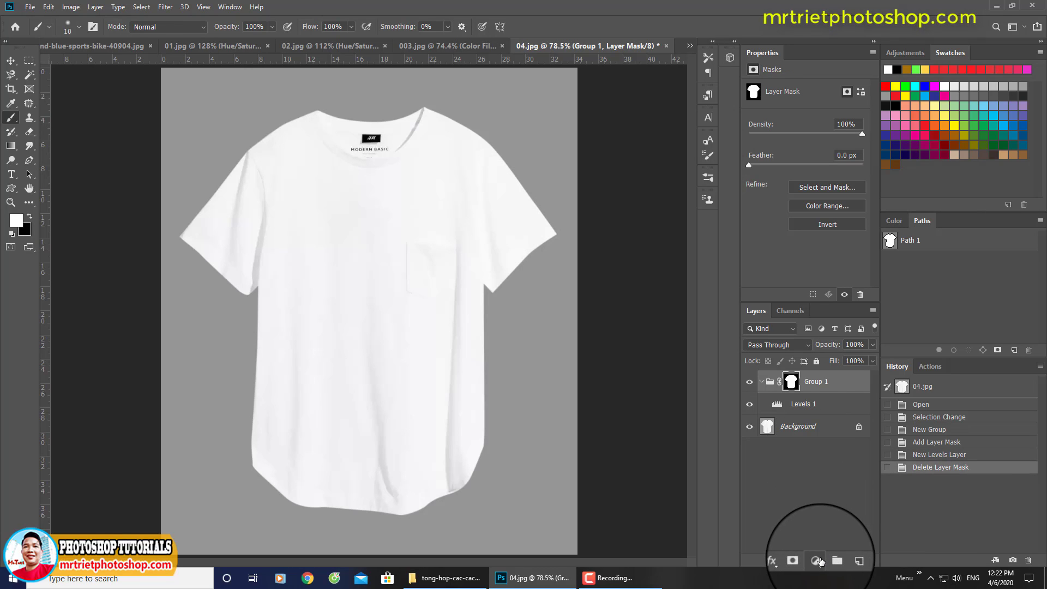
# Add a blue 290ca6 Solid Color fill layer inside the group
pyautogui.click(818, 560)
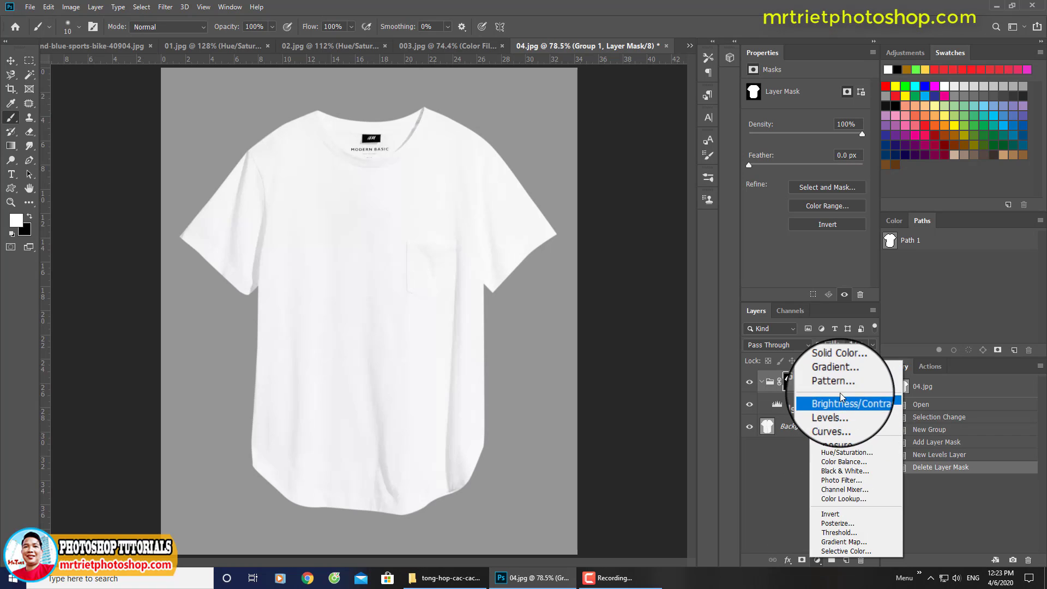
pyautogui.click(835, 369)
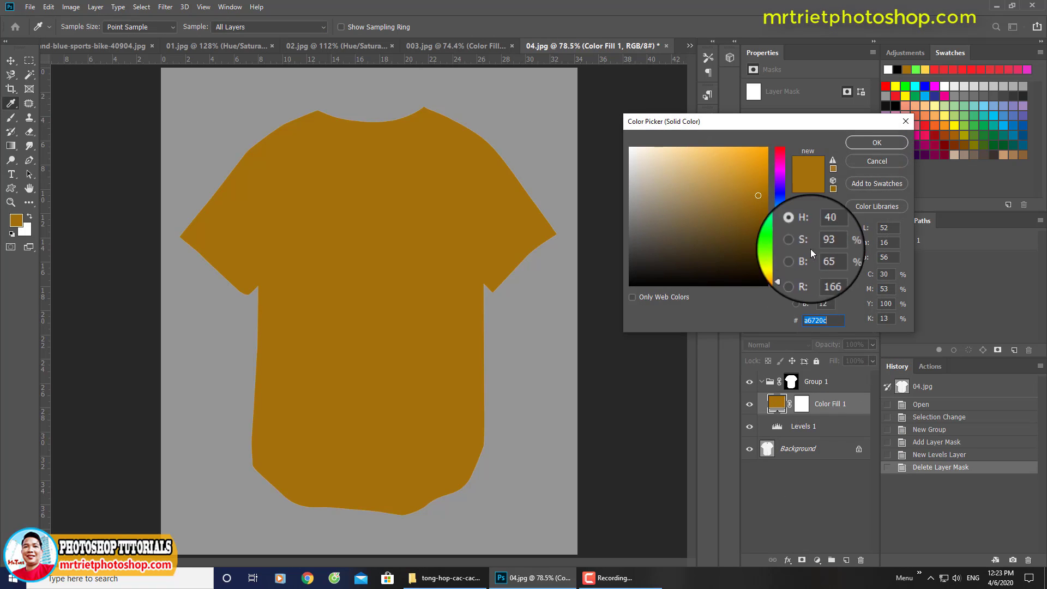
pyautogui.click(779, 193)
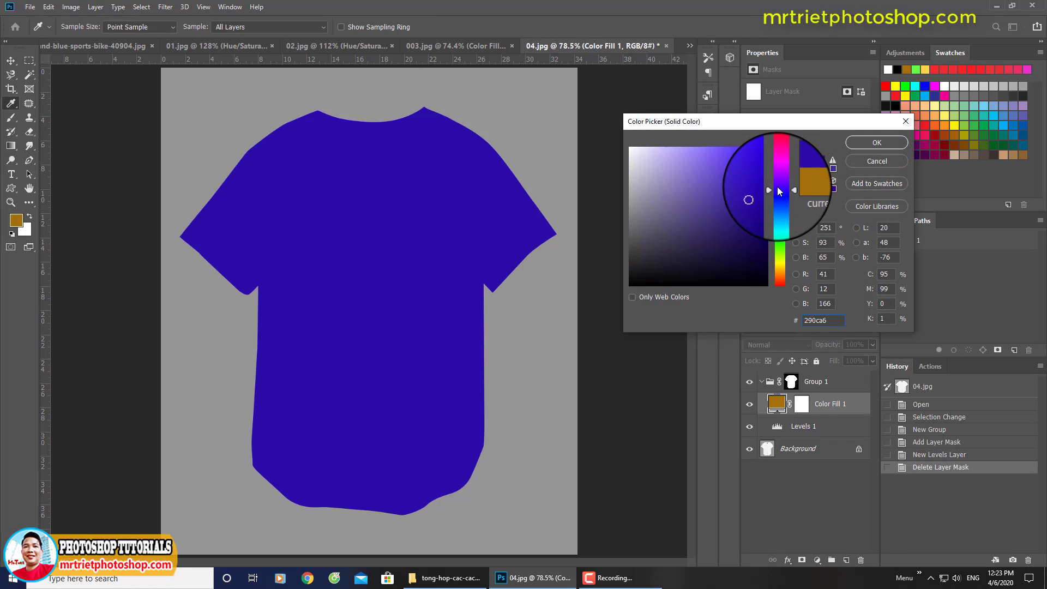
pyautogui.click(864, 142)
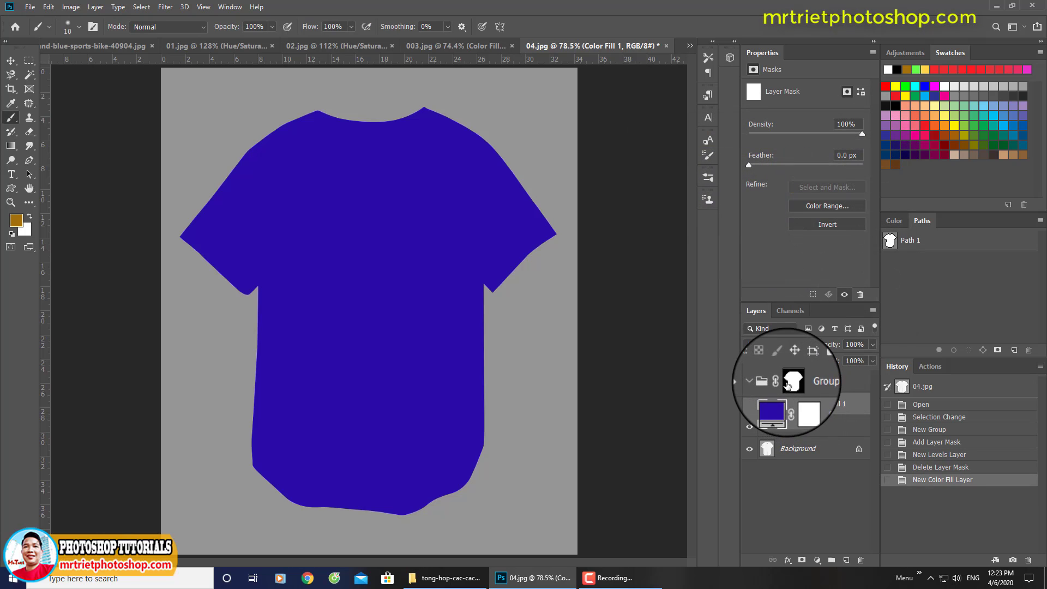
# Delete the Color Fill 1 layer's mask
pyautogui.click(802, 404)
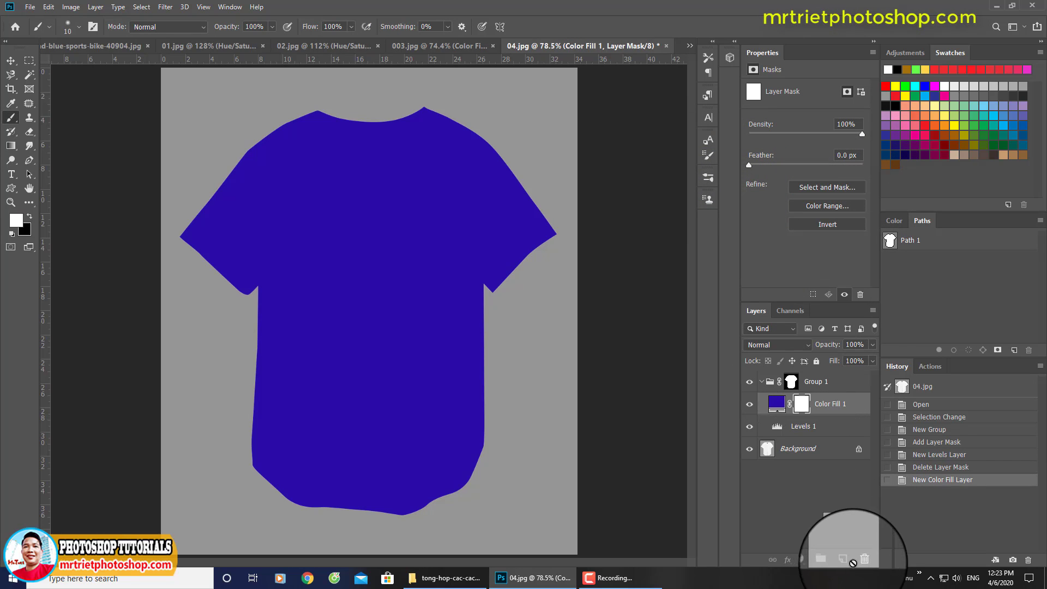
pyautogui.click(860, 560)
pyautogui.click(462, 213)
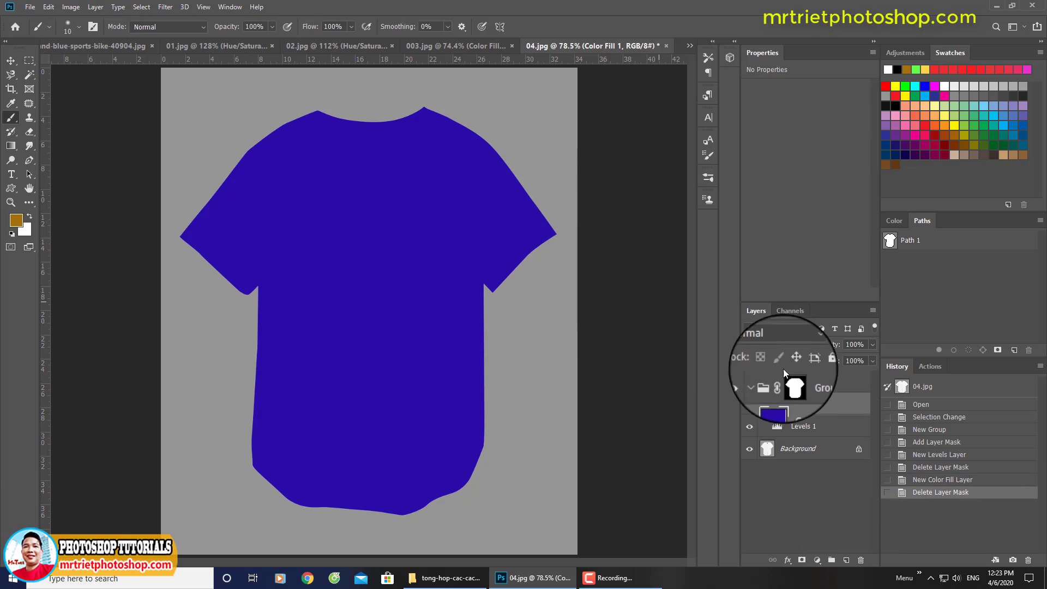
pyautogui.click(777, 354)
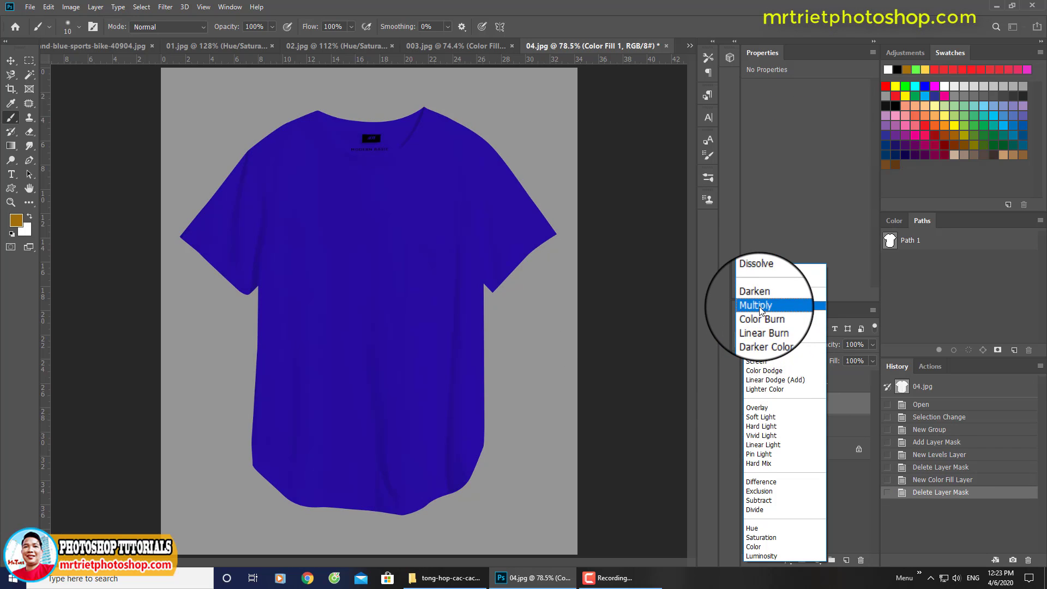
# Set Color Fill 1 to Multiply and set Levels 1 inputs to 7, 1.10 and 255
pyautogui.click(759, 306)
pyautogui.click(780, 427)
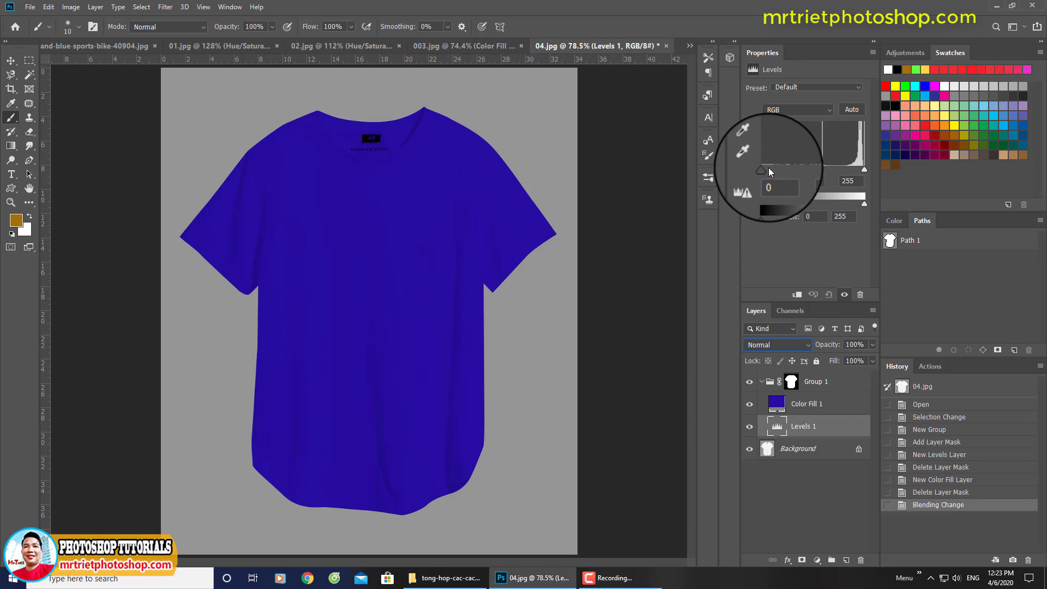
pyautogui.moveTo(806, 168); pyautogui.dragTo(794, 171)
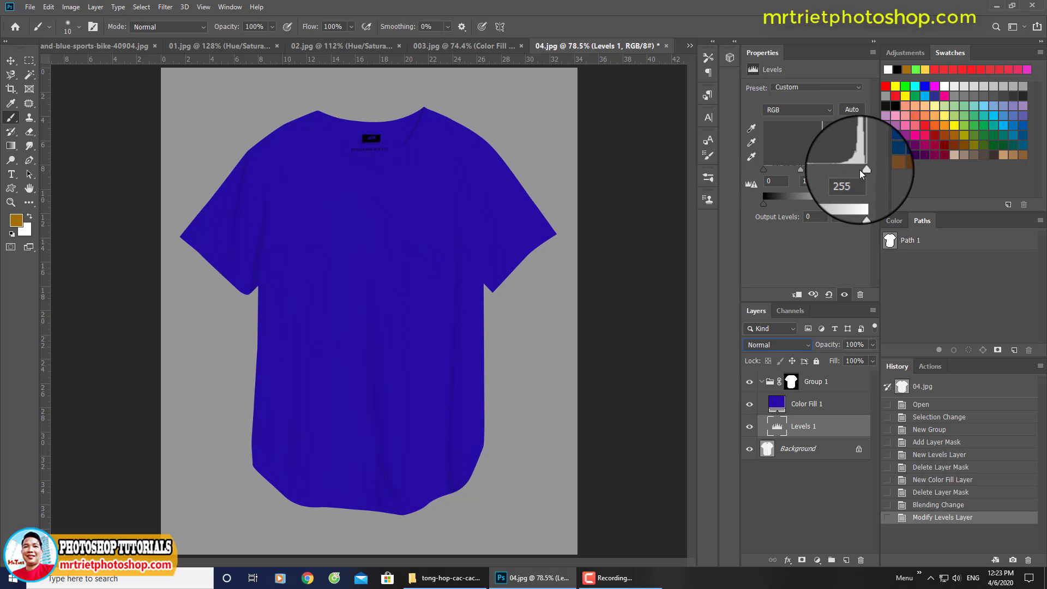
pyautogui.moveTo(866, 170); pyautogui.dragTo(855, 170)
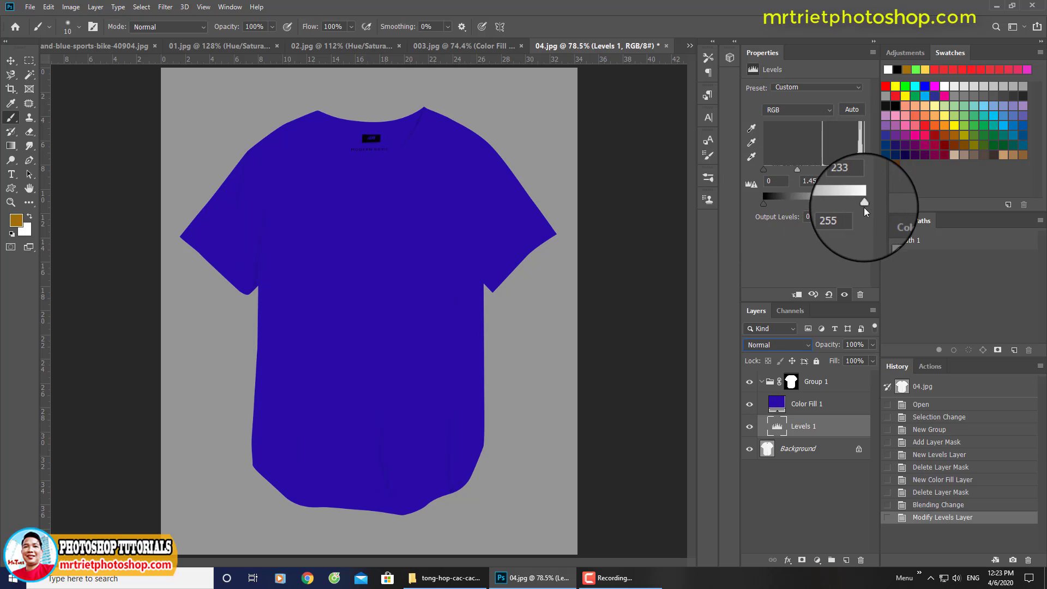
pyautogui.moveTo(863, 204); pyautogui.dragTo(865, 203)
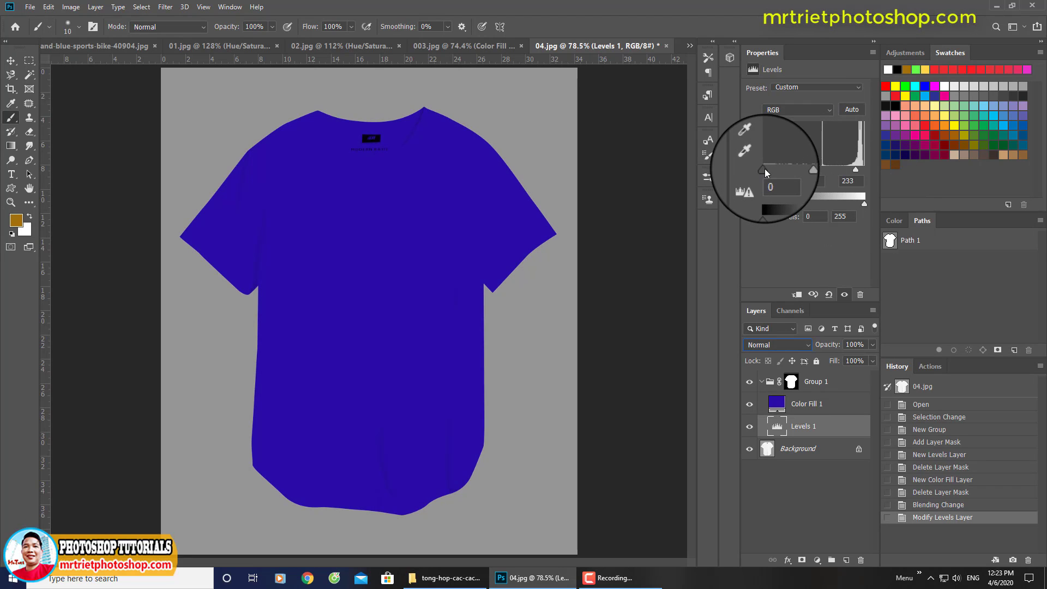
pyautogui.moveTo(764, 169); pyautogui.dragTo(846, 169)
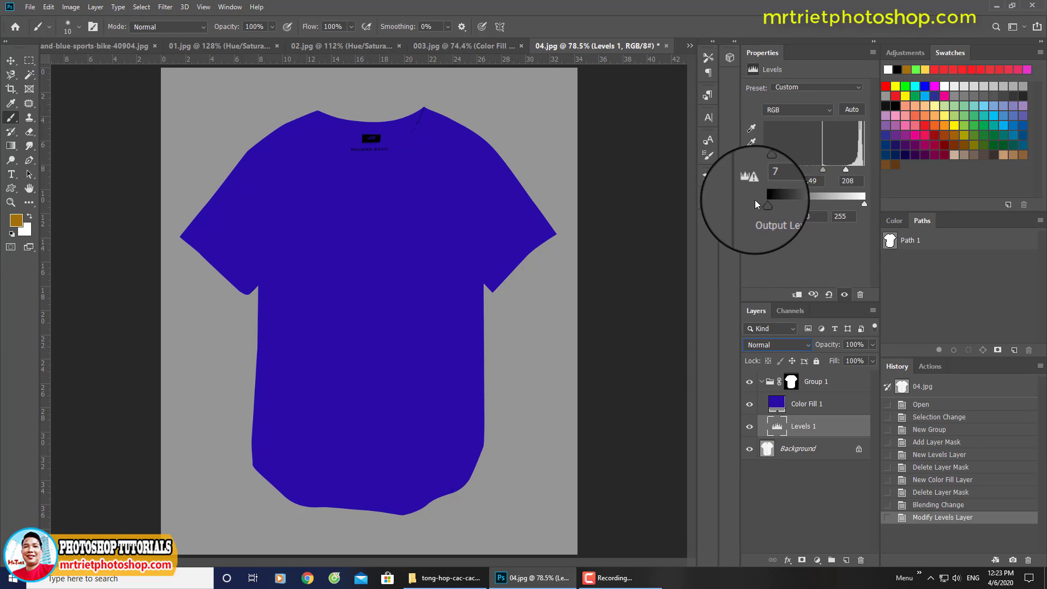
pyautogui.moveTo(823, 170)
pyautogui.mouseDown()
pyautogui.moveTo(803, 171)
pyautogui.moveTo(878, 169)
pyautogui.mouseUp()
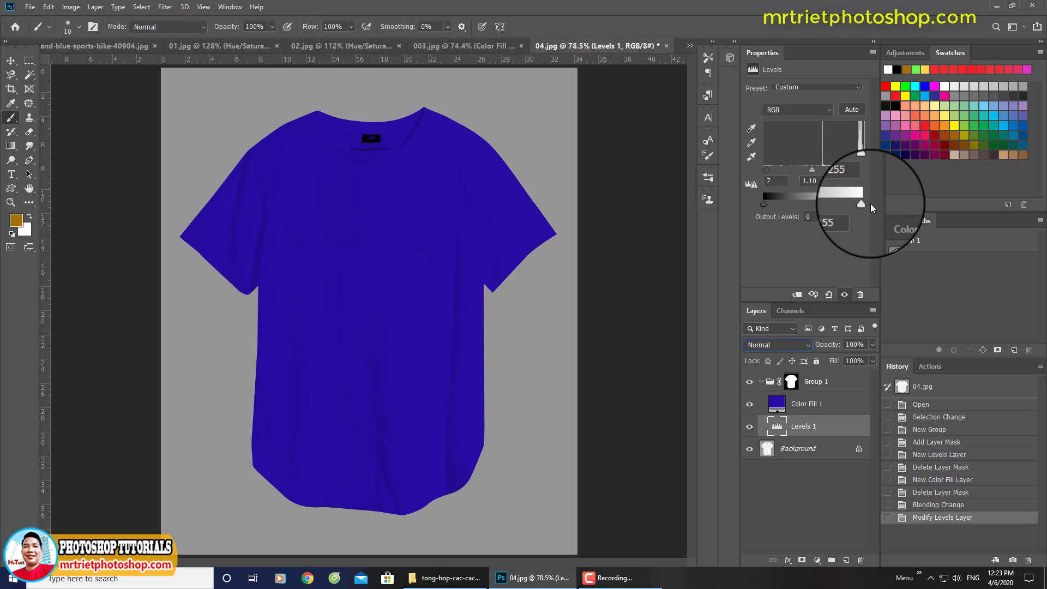
# Hide and reshow the blue fill to compare with the white shirt, zooming to the collar
pyautogui.click(752, 407)
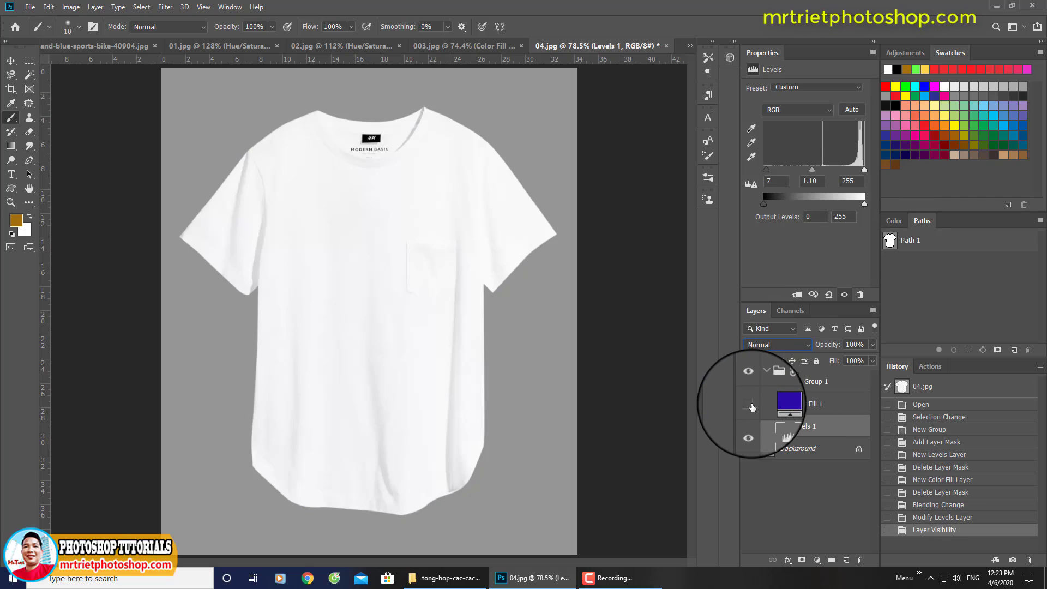
pyautogui.click(749, 384)
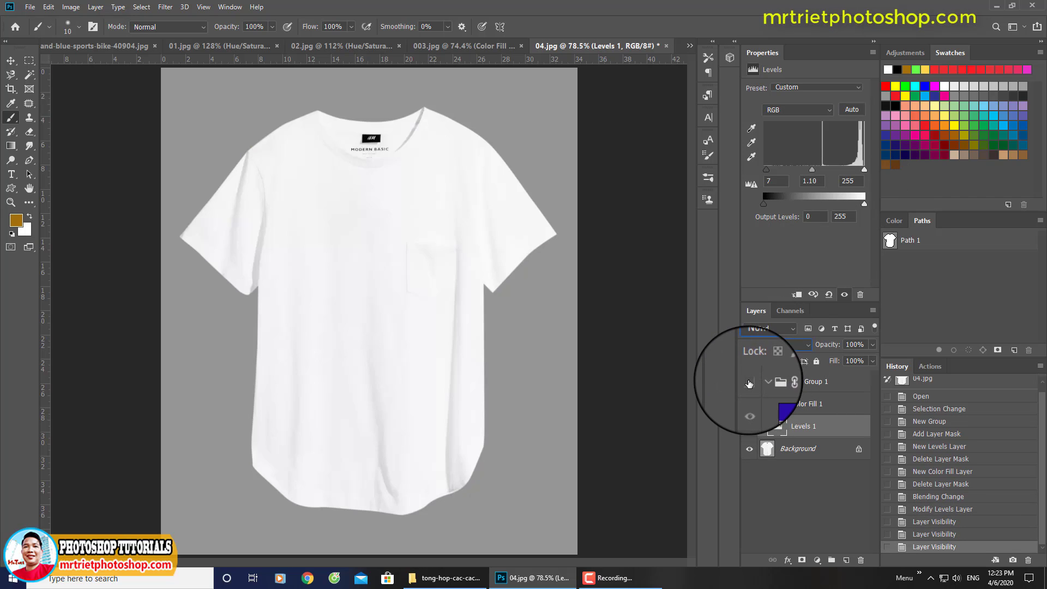
pyautogui.click(749, 384)
pyautogui.scroll(4, 447, 334)
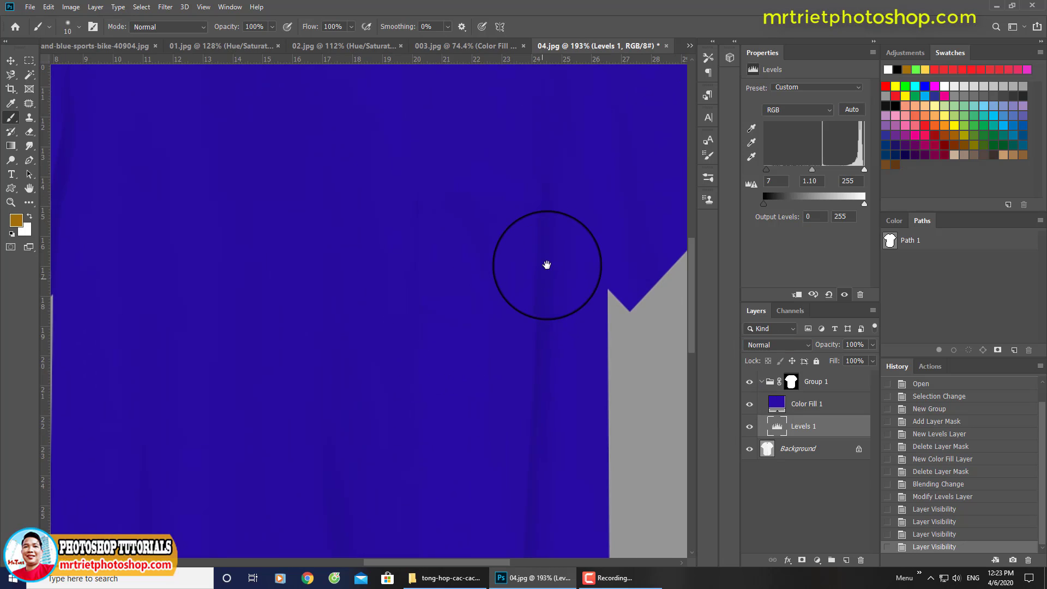
pyautogui.hscroll(-3, 548, 264)
pyautogui.hscroll(-3, 295, 293)
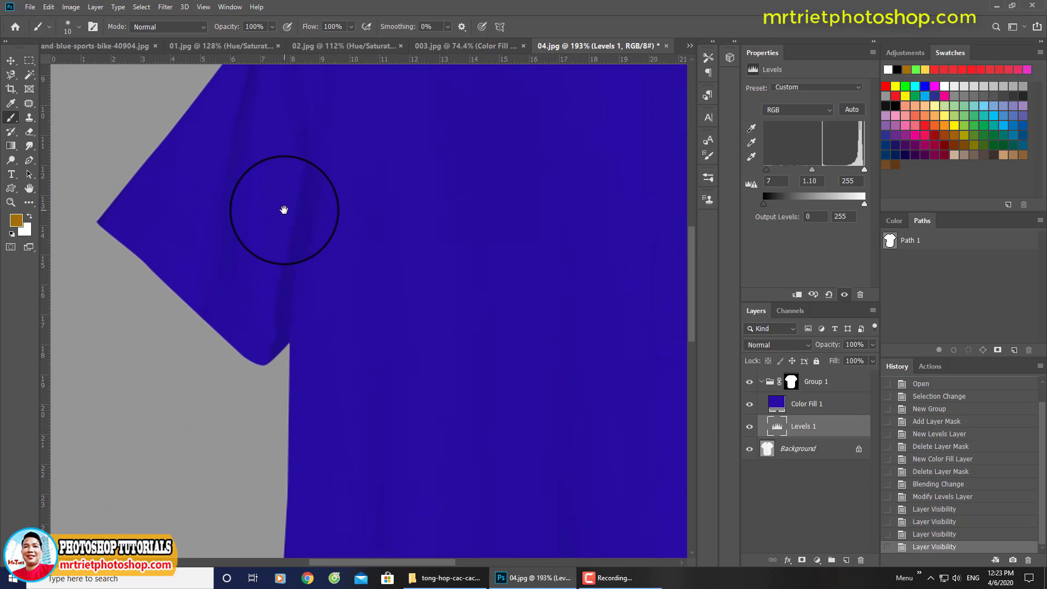
pyautogui.scroll(-4, 283, 210)
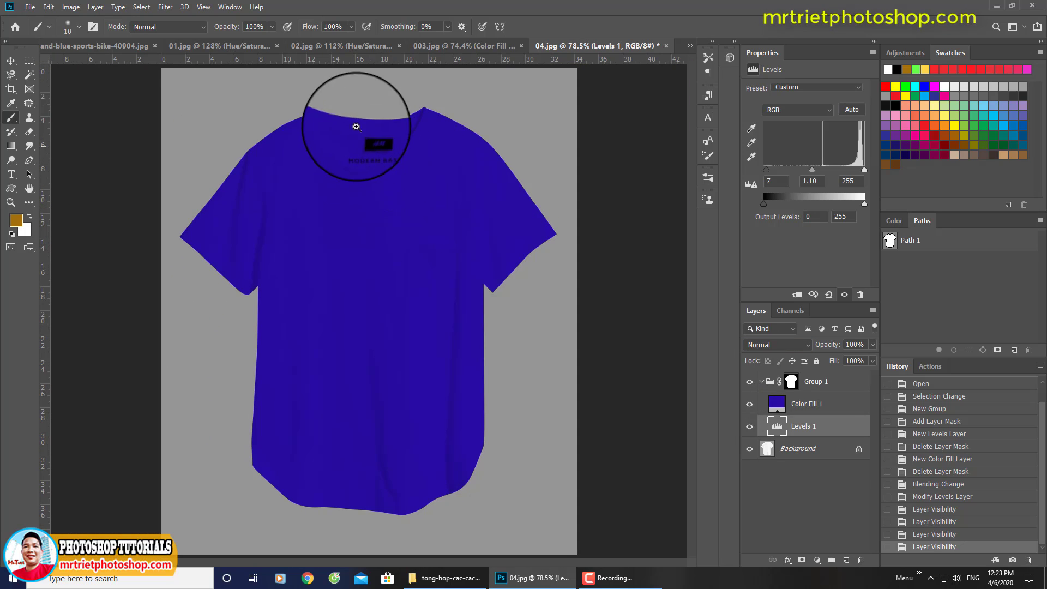
pyautogui.scroll(3, 352, 130)
pyautogui.scroll(2, 397, 202)
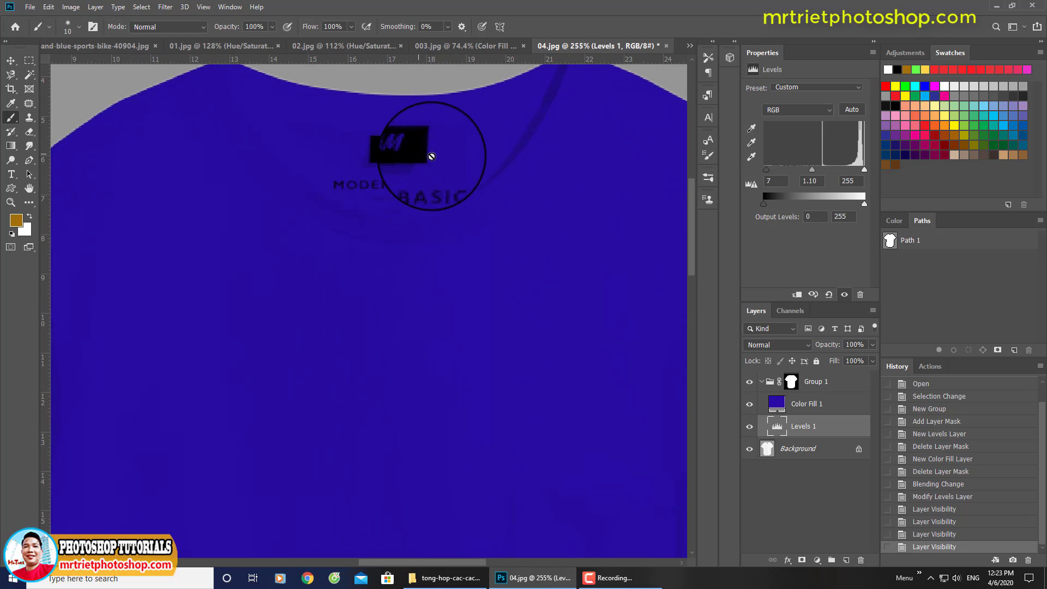
# Make Group 1's layer mask the active editing target
pyautogui.click(791, 384)
pyautogui.scroll(2, 386, 140)
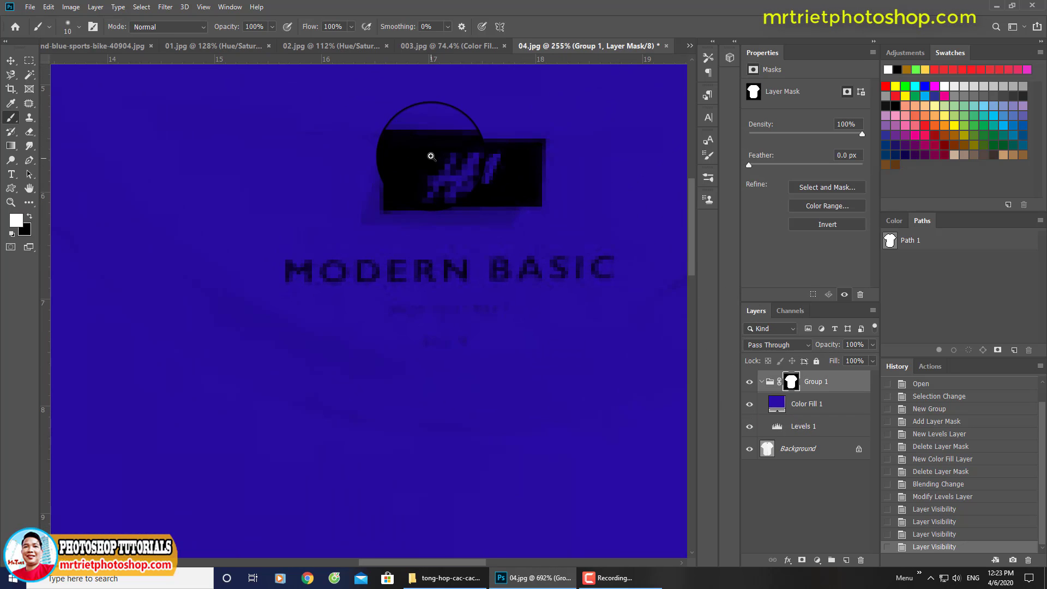
pyautogui.scroll(2, 432, 156)
# Outline the H&M collar label with the Pen tool and clear it from Group 1's mask
pyautogui.press('p')
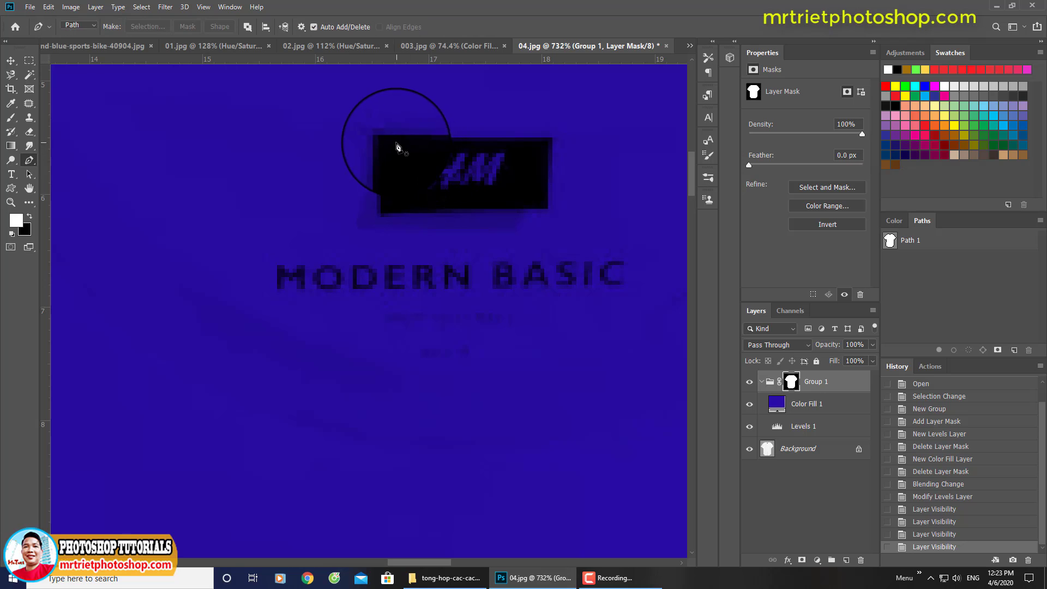
pyautogui.click(380, 137)
pyautogui.click(552, 137)
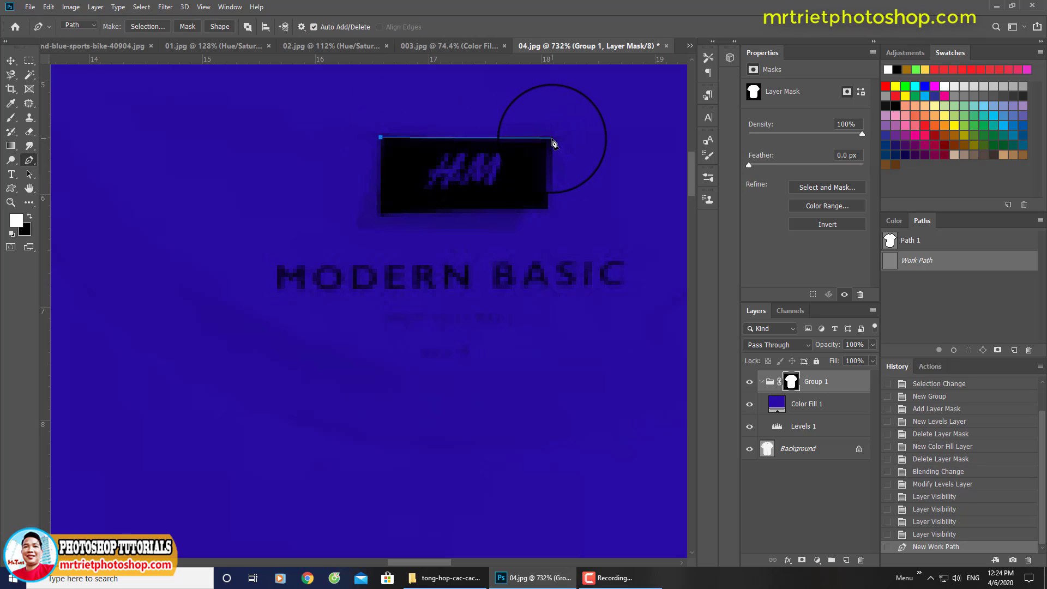
pyautogui.click(548, 209)
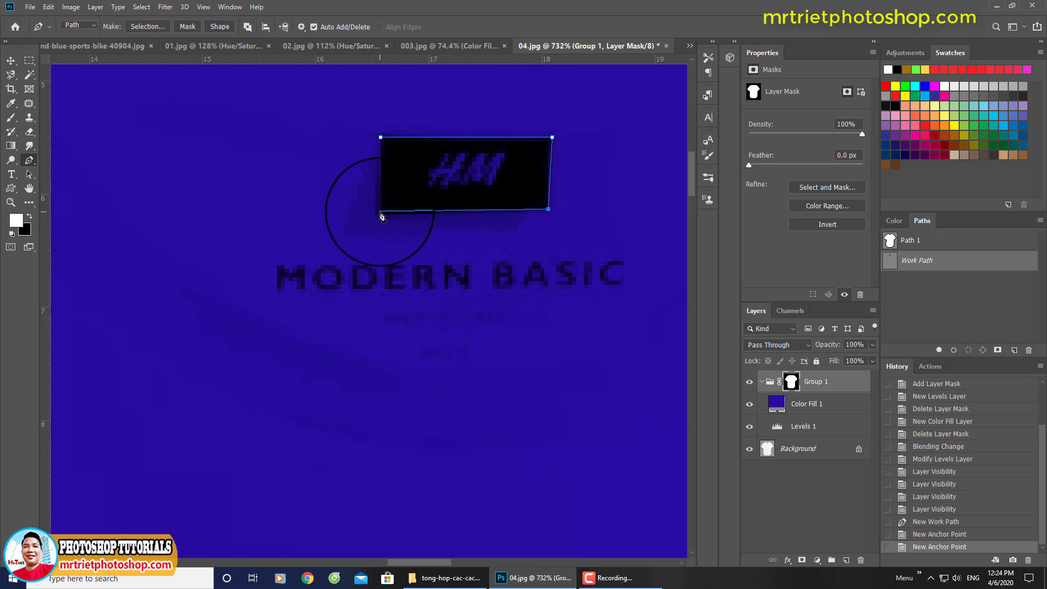
pyautogui.click(380, 214)
pyautogui.click(380, 138)
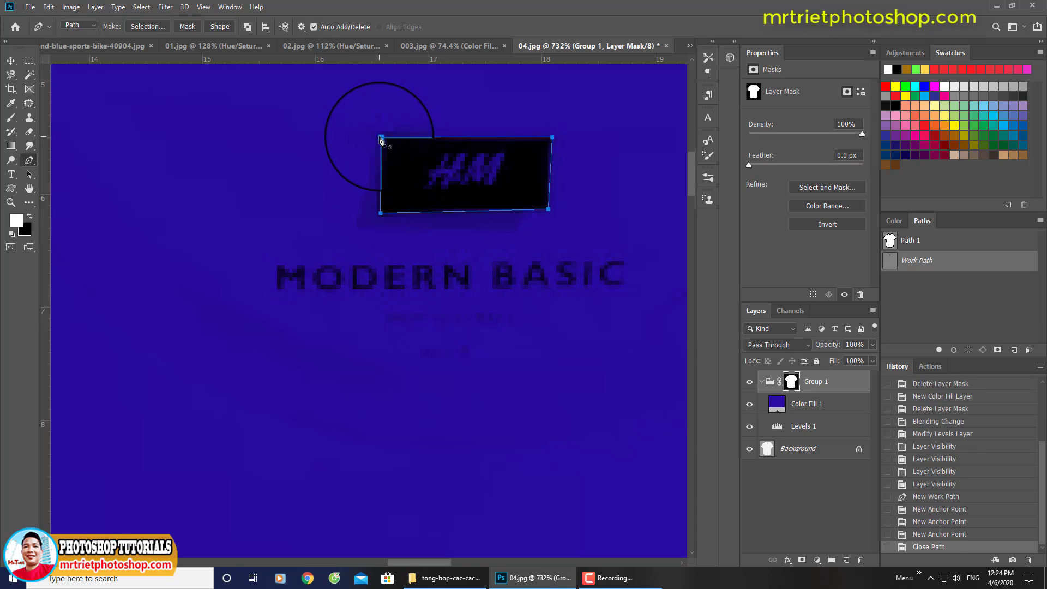
pyautogui.hotkey('ctrl', 'Return')
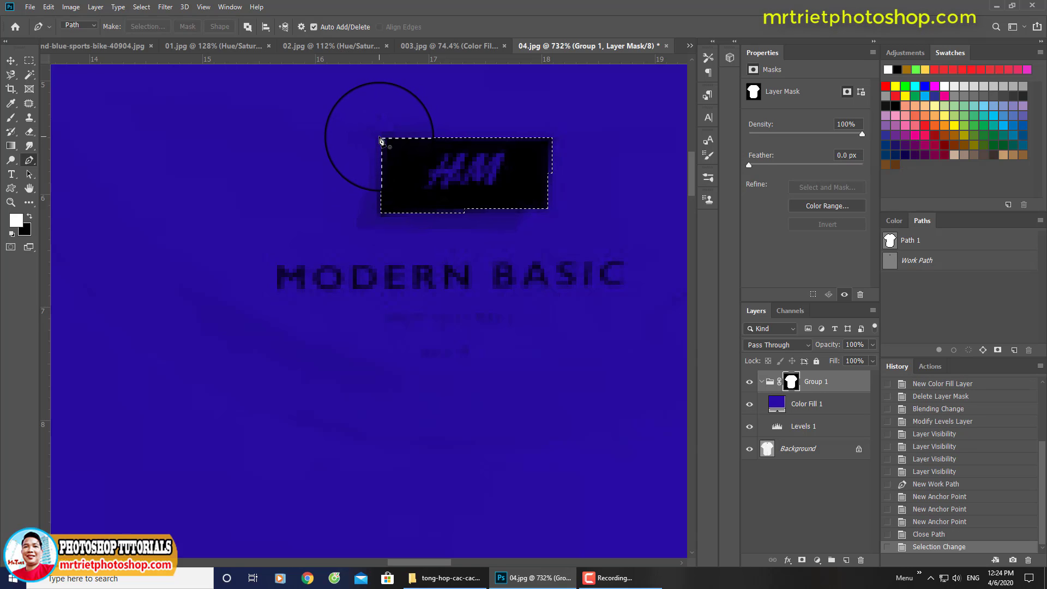
pyautogui.press('Delete')
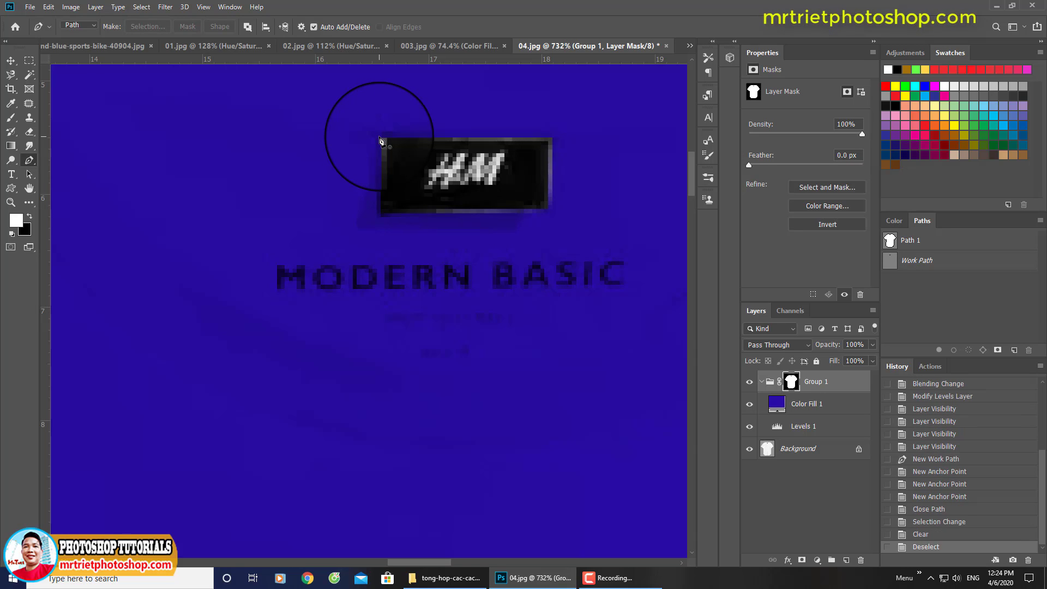
pyautogui.hotkey('ctrl', '0')
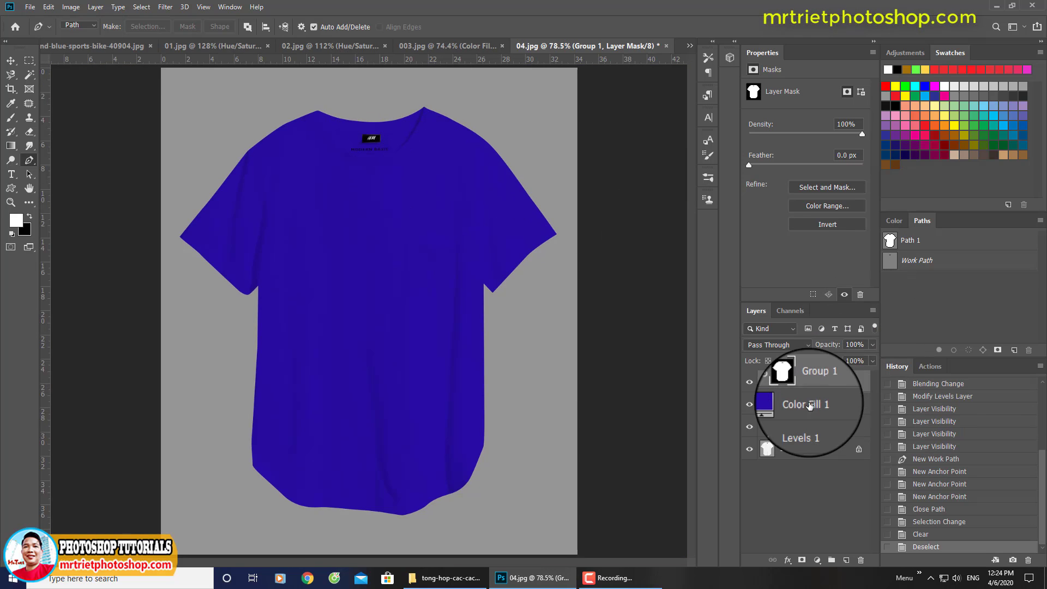
# Try several hues, then set the Color Fill 1 colour to green 0ca63b
pyautogui.click(779, 409)
pyautogui.doubleClick(780, 409)
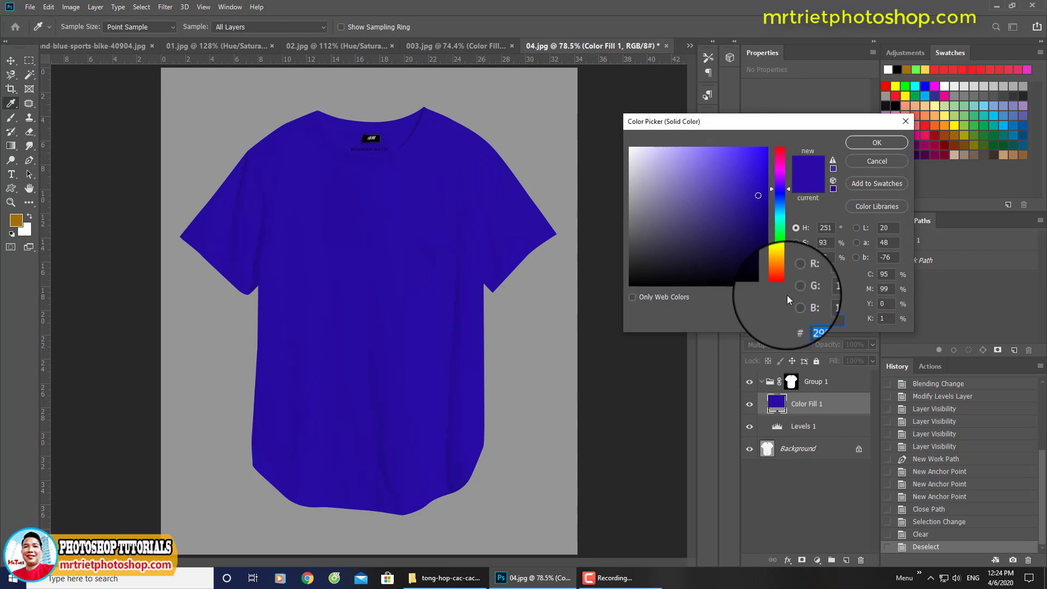
pyautogui.click(783, 168)
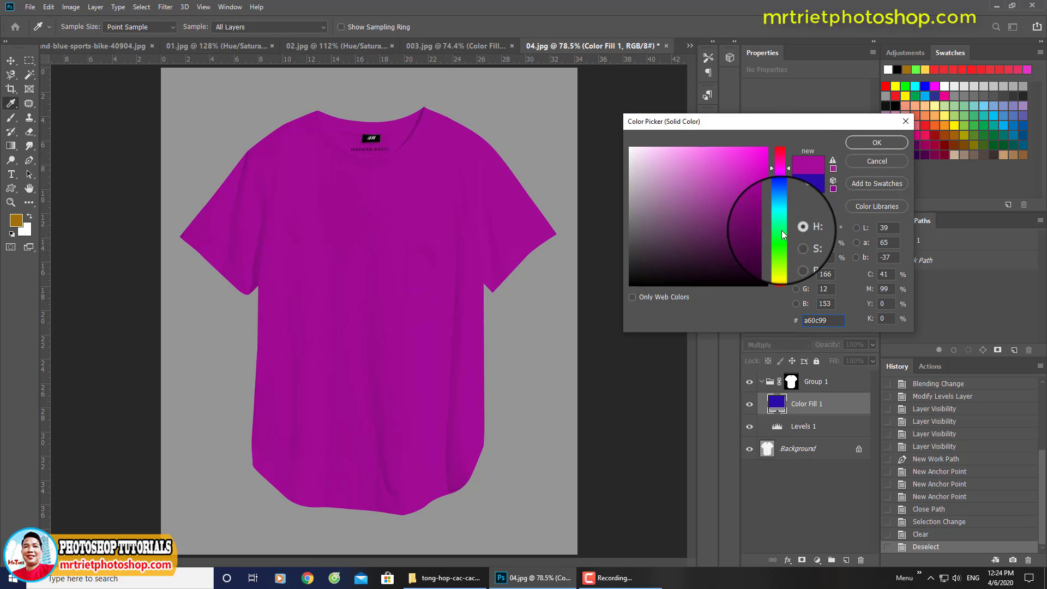
pyautogui.moveTo(781, 230)
pyautogui.mouseDown()
pyautogui.moveTo(779, 211)
pyautogui.moveTo(777, 262)
pyautogui.mouseUp()
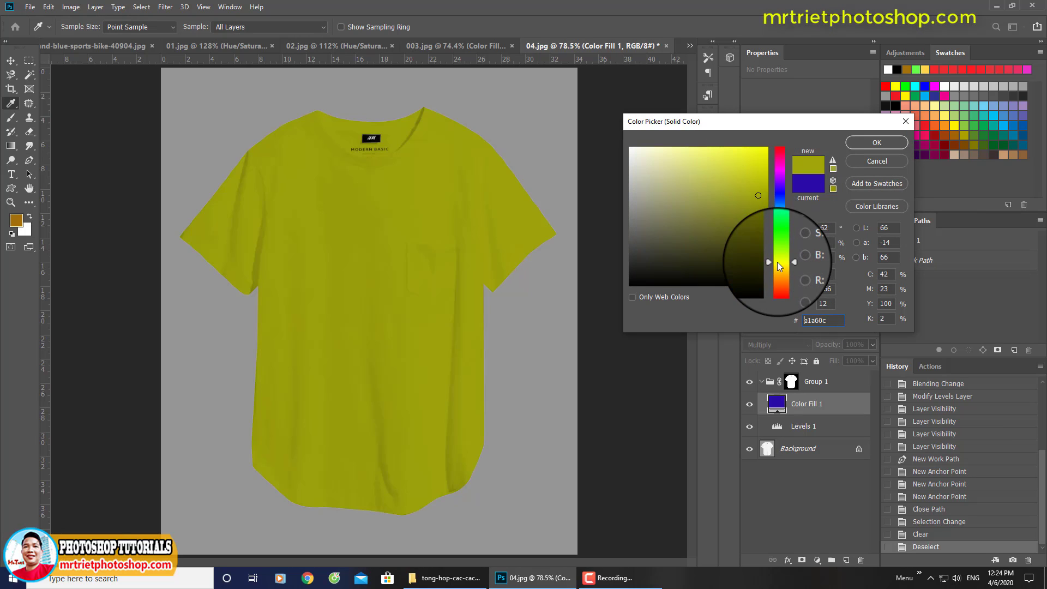
pyautogui.click(782, 208)
pyautogui.moveTo(782, 208)
pyautogui.mouseDown()
pyautogui.moveTo(777, 151)
pyautogui.moveTo(780, 172)
pyautogui.mouseUp()
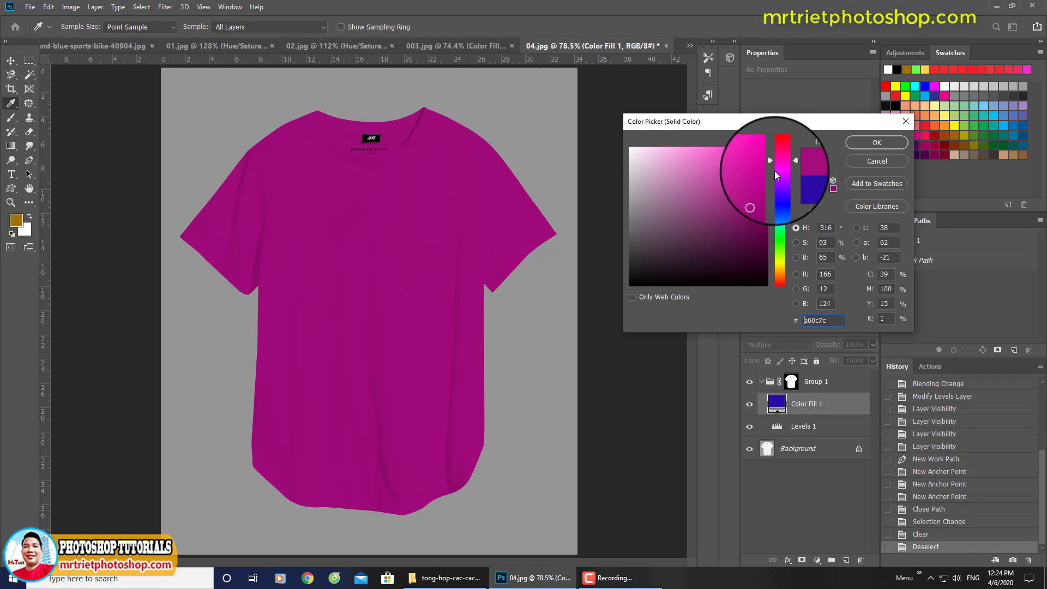
pyautogui.click(779, 202)
pyautogui.moveTo(780, 215); pyautogui.dragTo(781, 233)
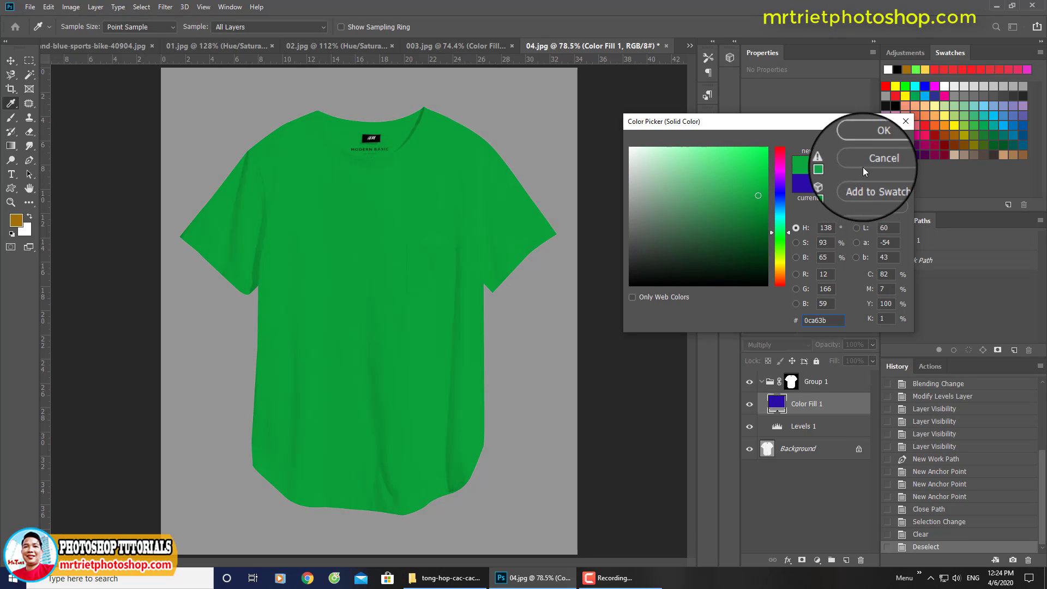
pyautogui.click(867, 143)
pyautogui.click(784, 425)
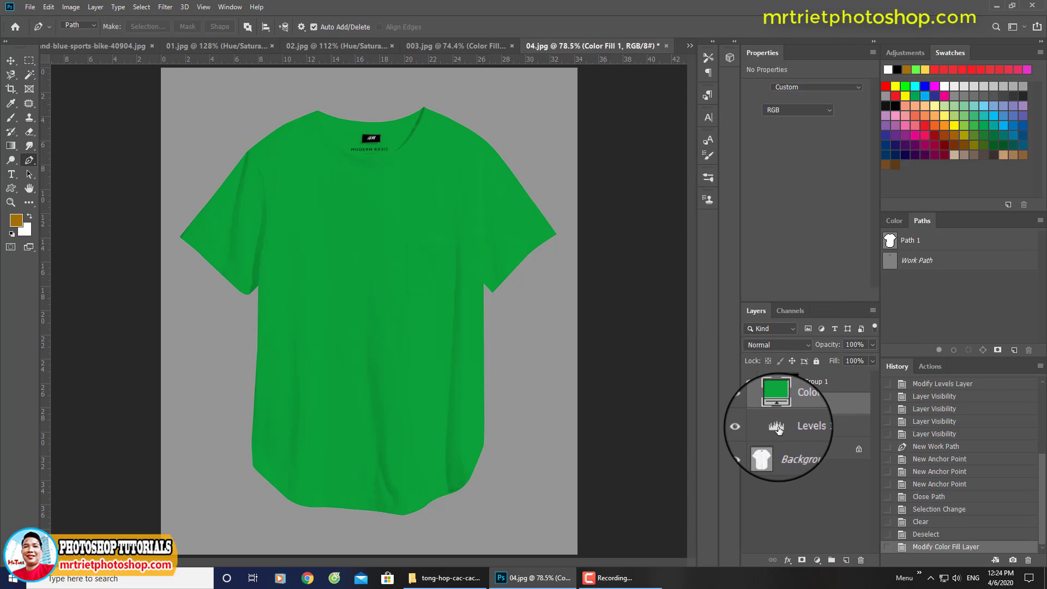
# Reset Levels 1 and retune it to input levels 1, 0.52 and 255
pyautogui.click(828, 297)
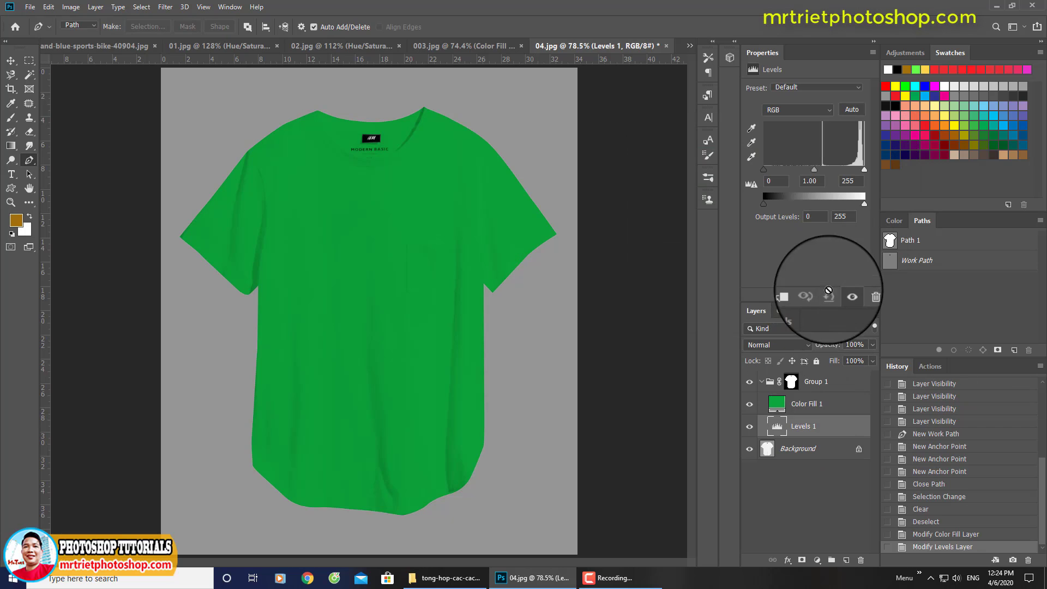
pyautogui.moveTo(867, 170); pyautogui.dragTo(833, 170)
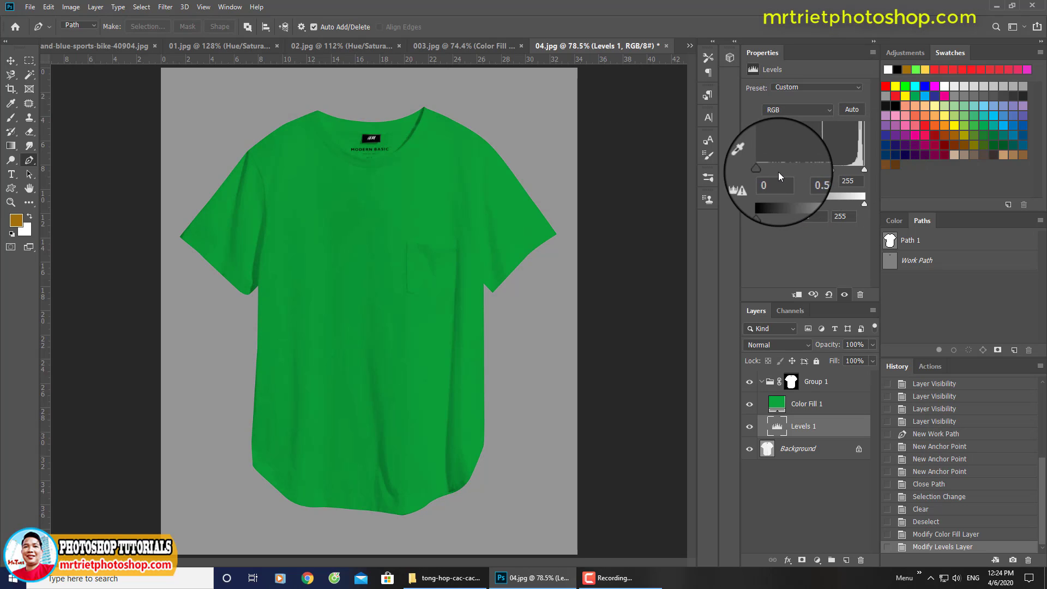
pyautogui.moveTo(764, 170); pyautogui.dragTo(775, 169)
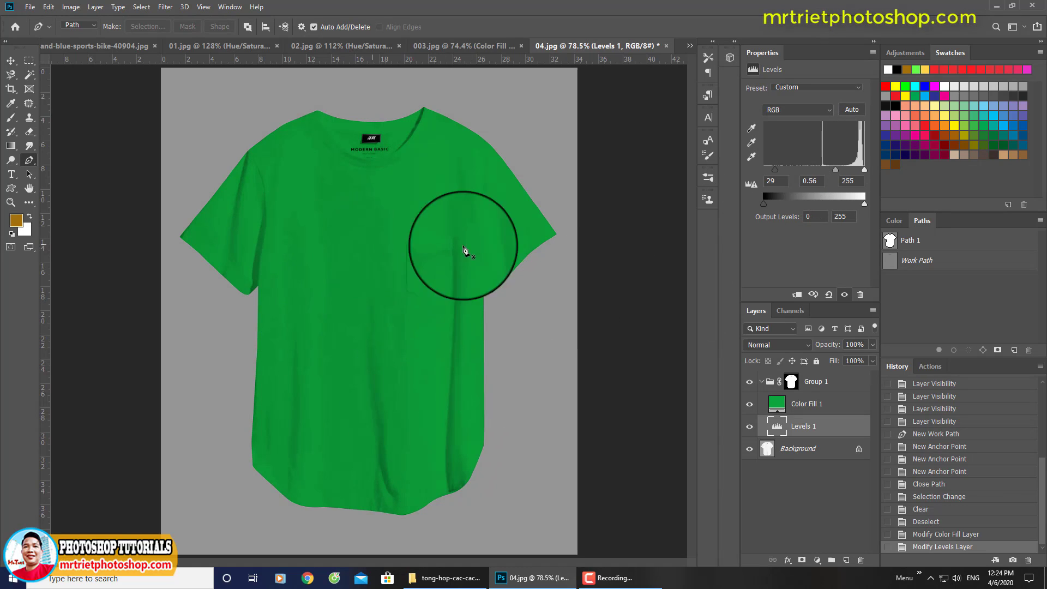
pyautogui.moveTo(863, 205)
pyautogui.mouseDown()
pyautogui.moveTo(854, 204)
pyautogui.moveTo(875, 203)
pyautogui.moveTo(869, 174)
pyautogui.moveTo(836, 169)
pyautogui.mouseUp()
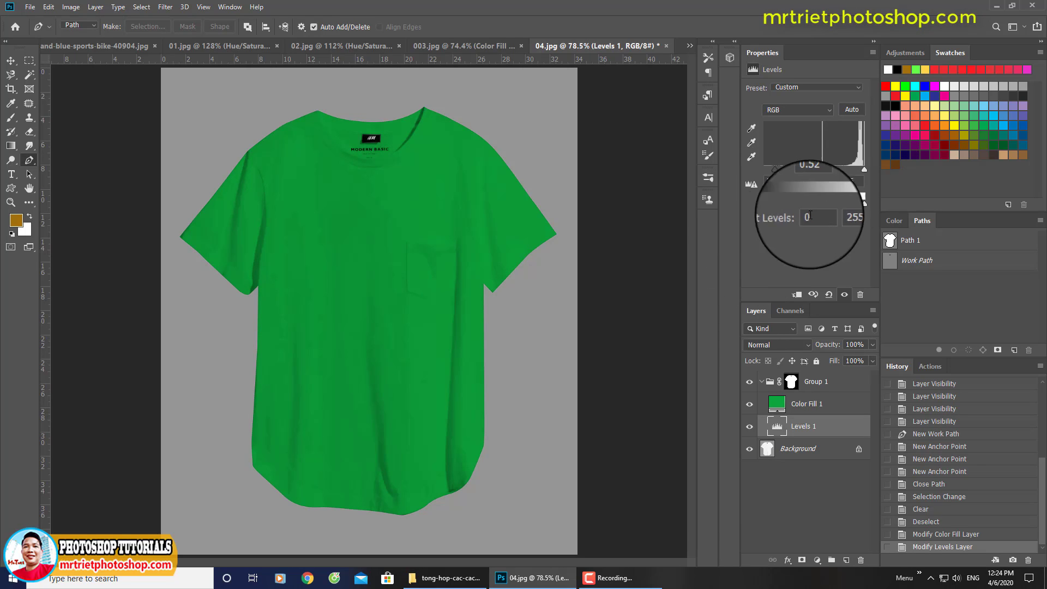
pyautogui.moveTo(774, 171); pyautogui.dragTo(766, 169)
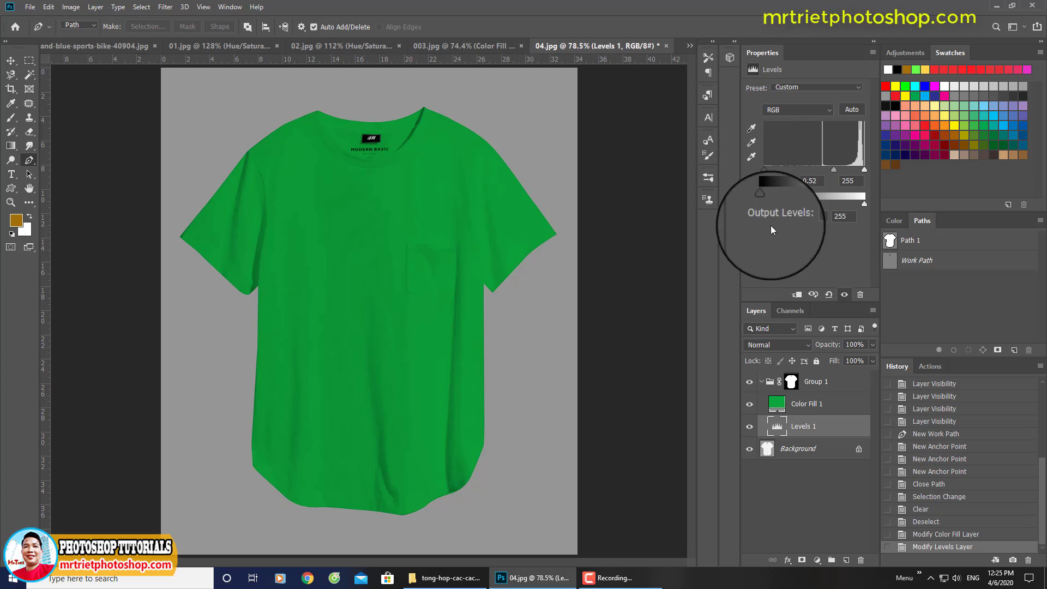
# Hide and reshow Group 1 to compare, then set Color Fill 1 to Darken blending
pyautogui.click(747, 382)
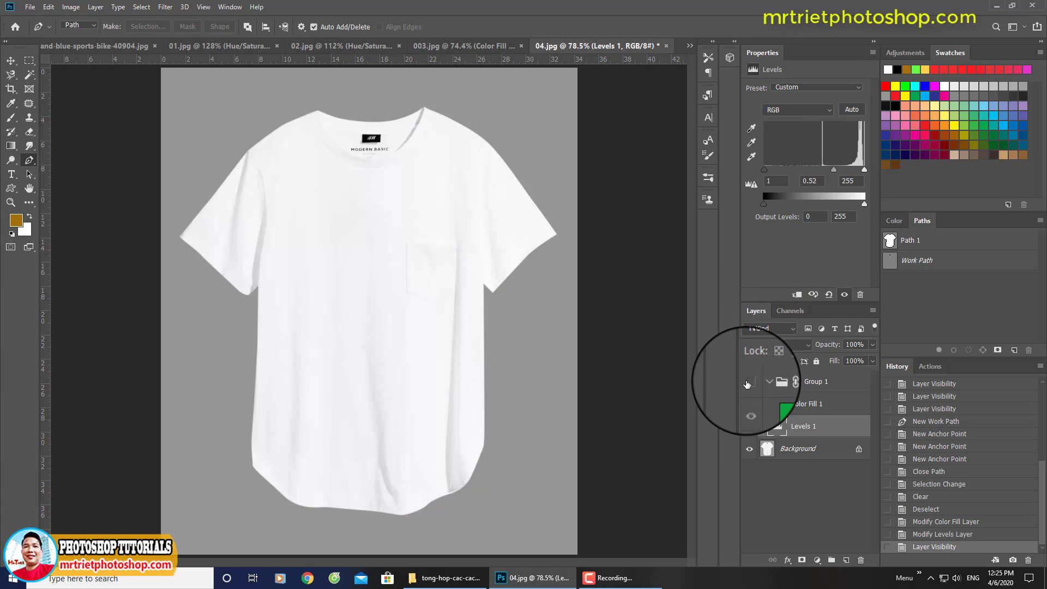
pyautogui.click(748, 383)
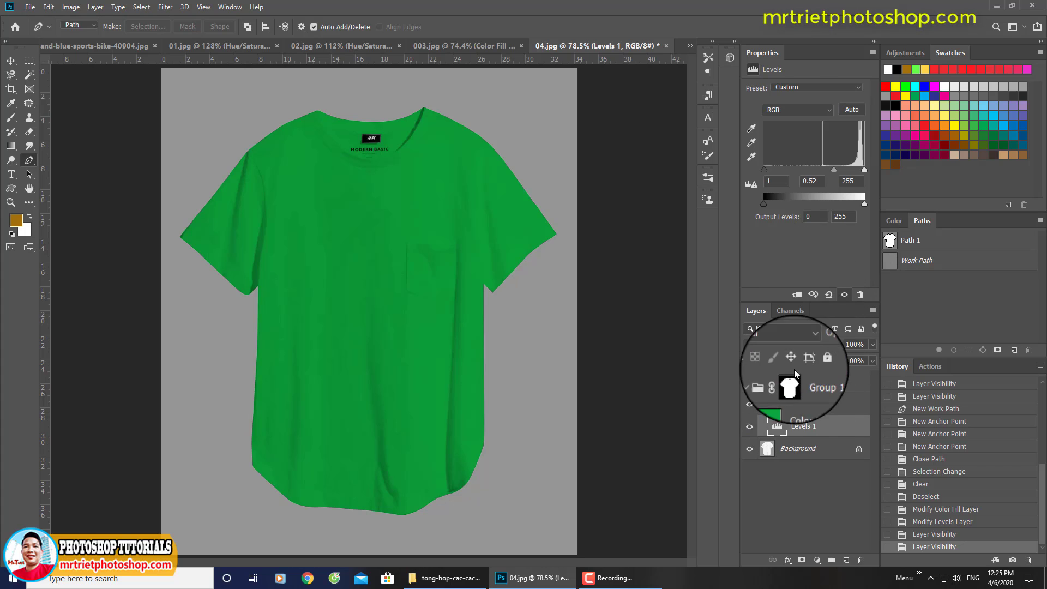
pyautogui.click(806, 409)
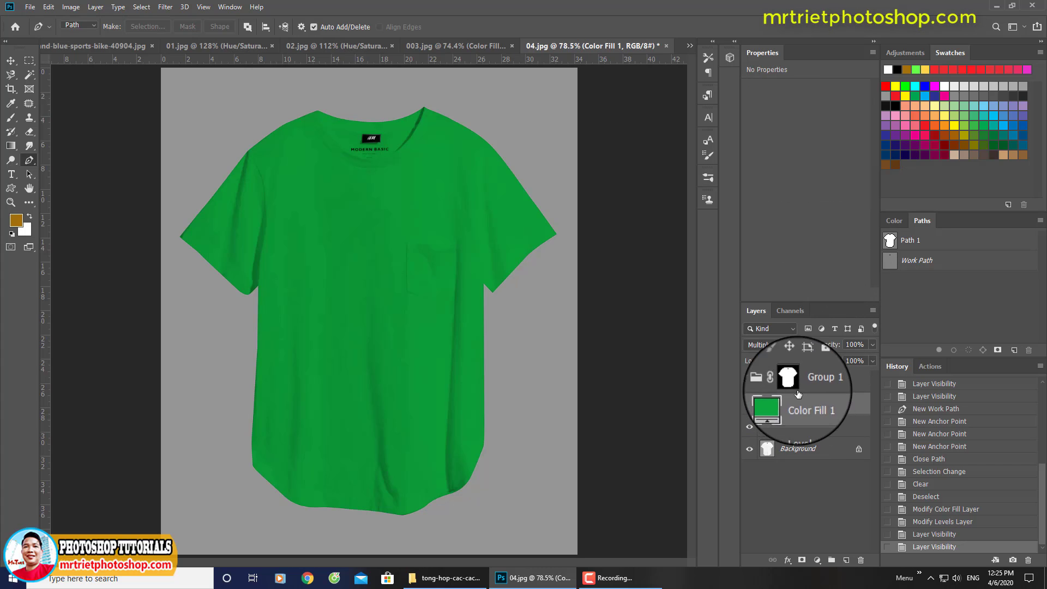
pyautogui.click(779, 344)
pyautogui.click(769, 297)
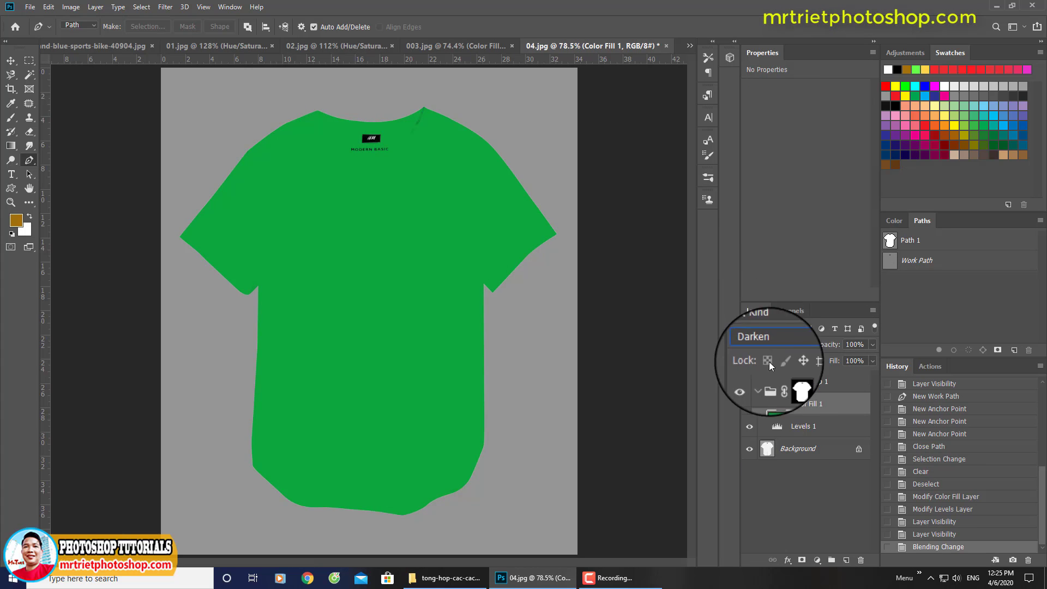
pyautogui.click(791, 345)
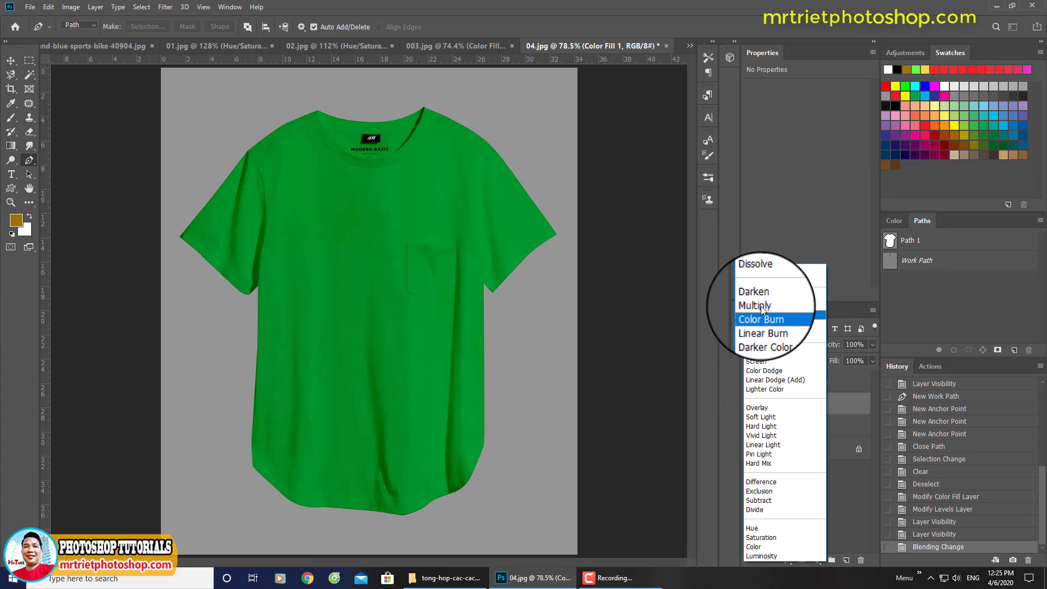
# Switch Color Fill 1 to Multiply and change its colour to cyan 0ae5f3
pyautogui.click(761, 305)
pyautogui.doubleClick(777, 404)
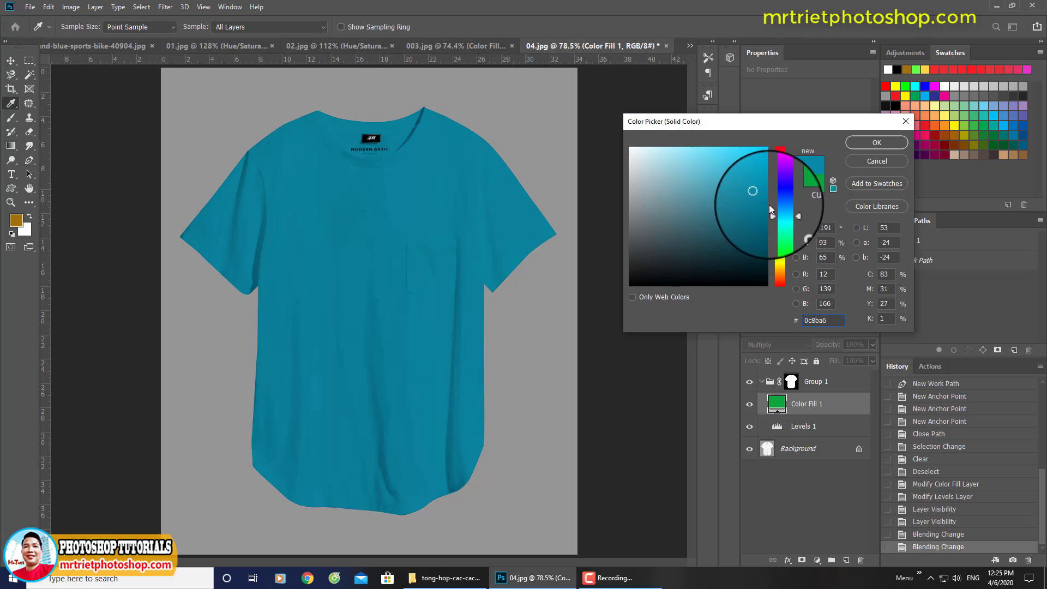
pyautogui.click(779, 165)
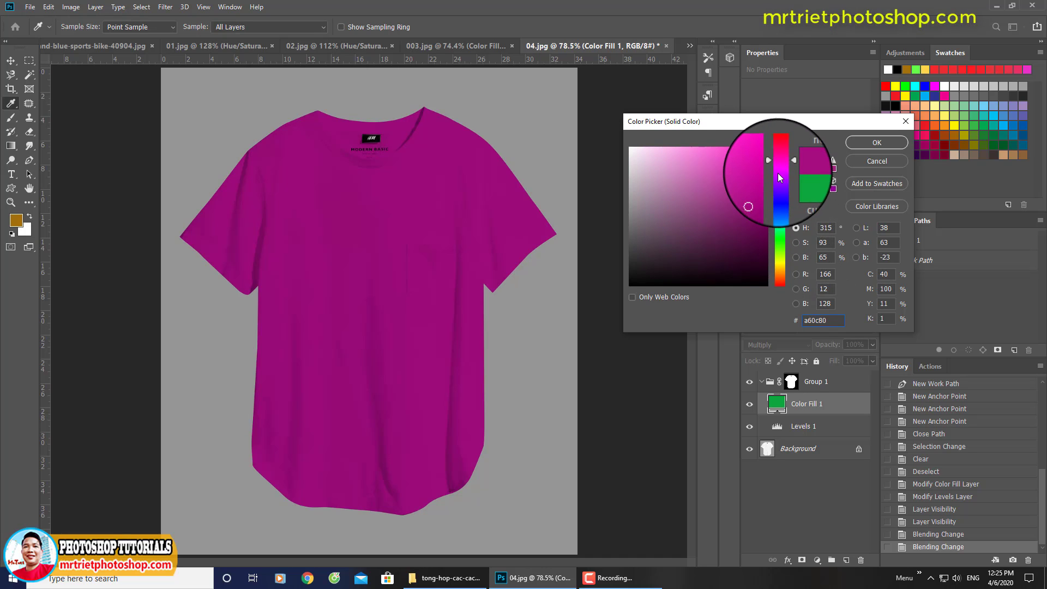
pyautogui.click(762, 153)
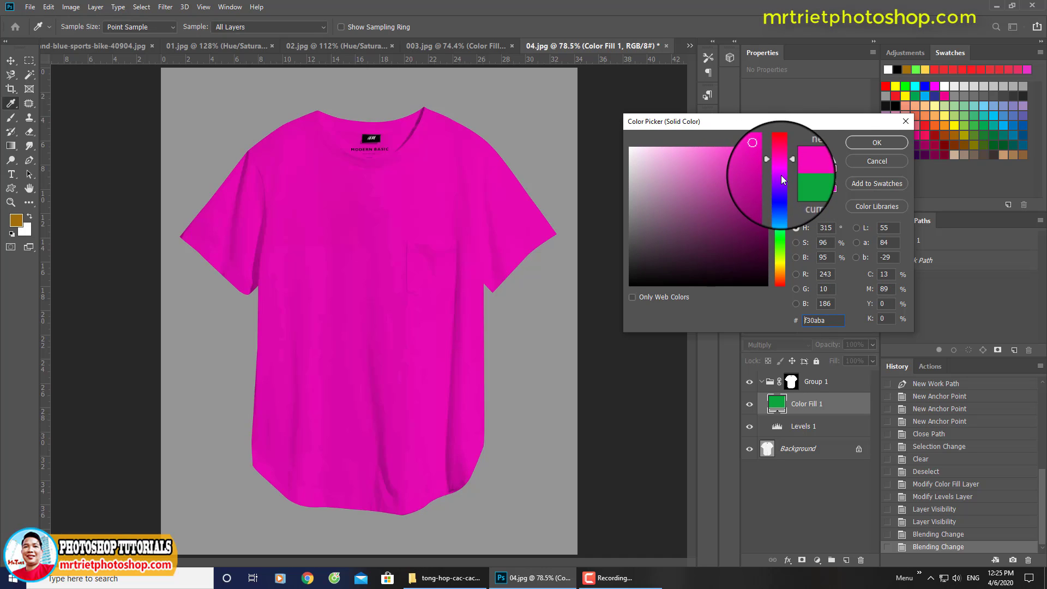
pyautogui.moveTo(786, 165); pyautogui.dragTo(787, 217)
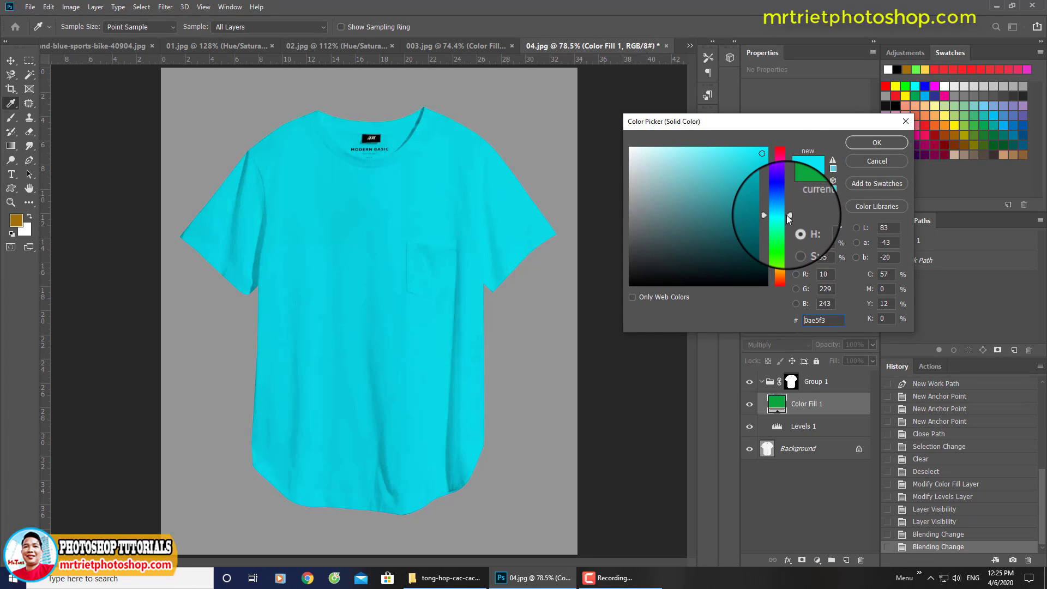
pyautogui.click(861, 144)
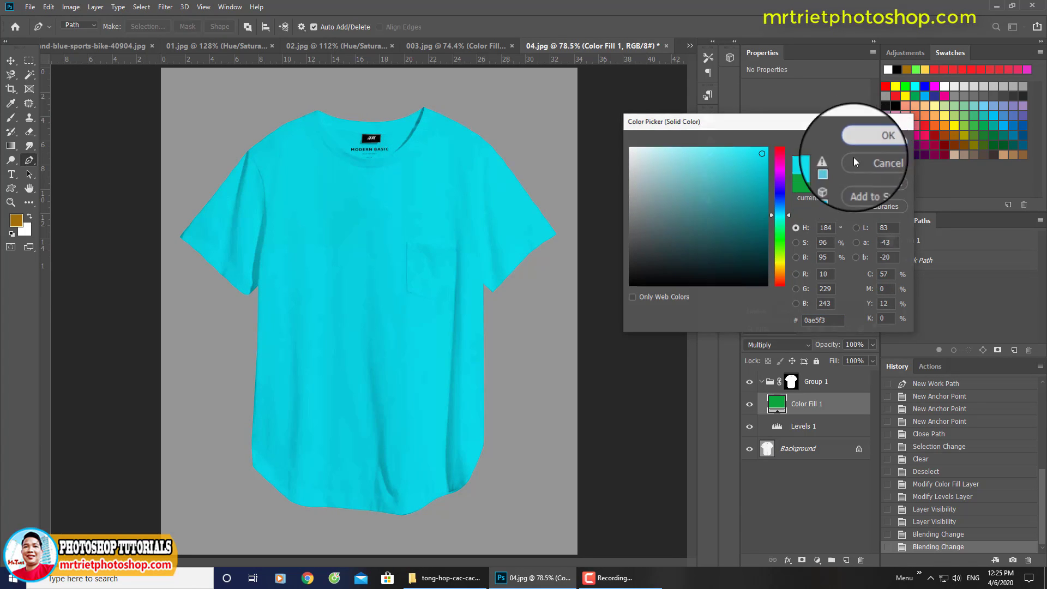
# Hide Group 1, load its mask as the shirt selection, and add empty Layer 1
pyautogui.click(750, 383)
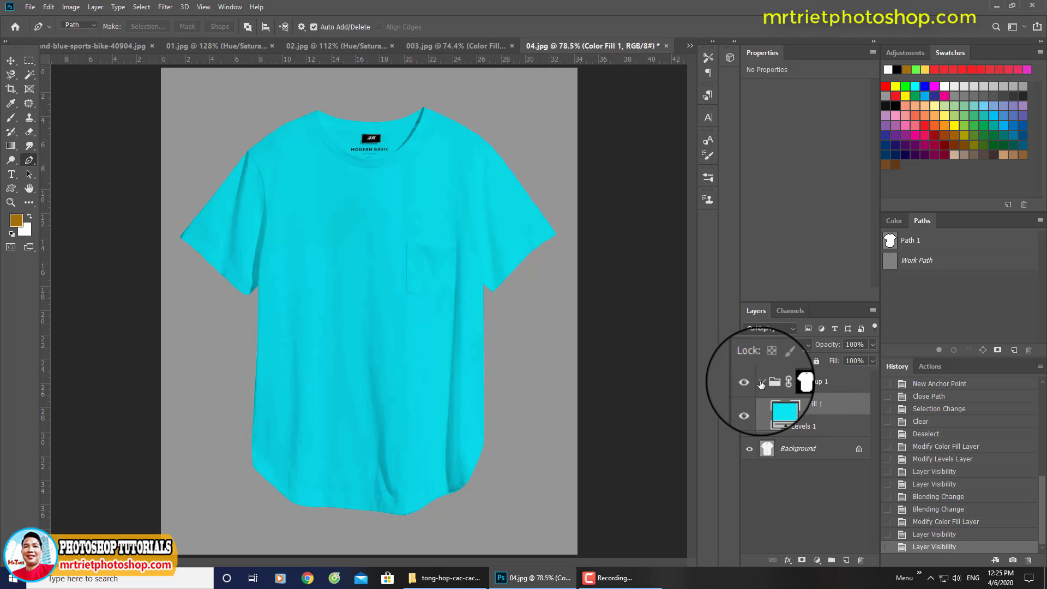
pyautogui.click(792, 388)
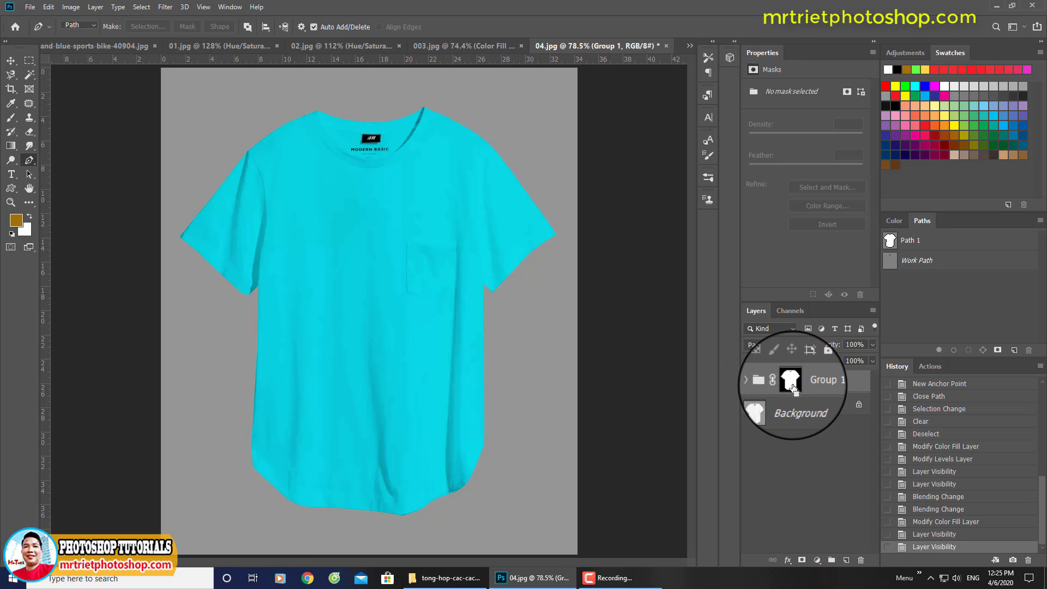
pyautogui.keyDown('ctrl'); pyautogui.click(793, 386); pyautogui.keyUp('ctrl')
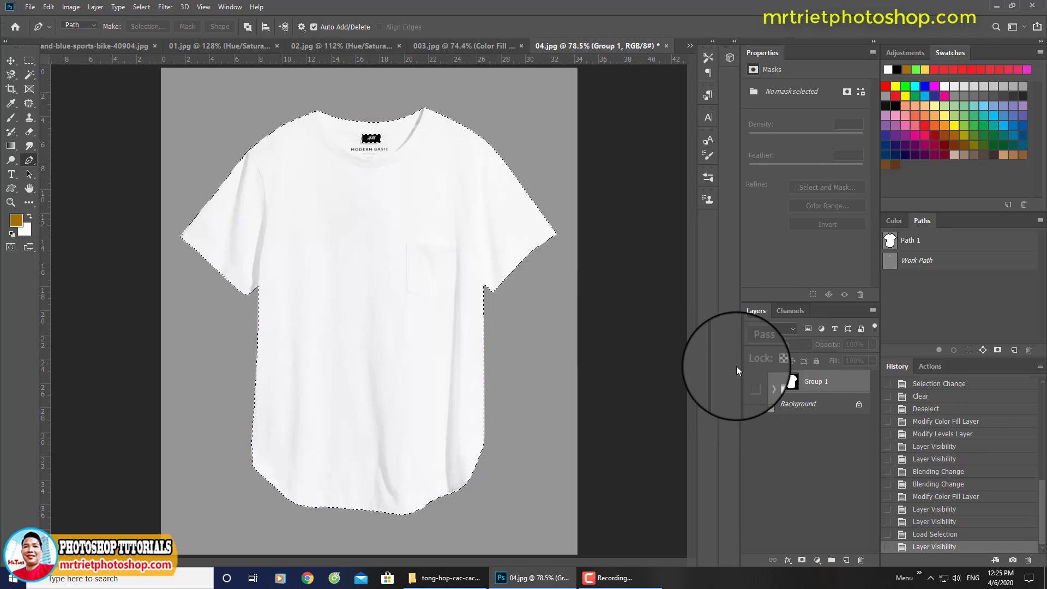
pyautogui.click(845, 560)
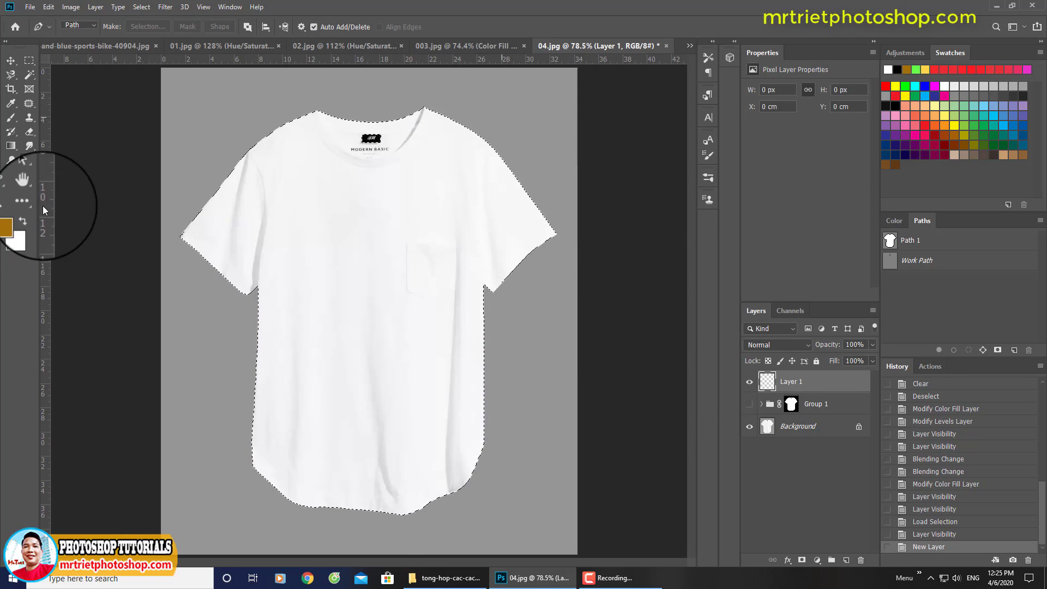
# Set the foreground colour to green 0ffa03
pyautogui.click(17, 221)
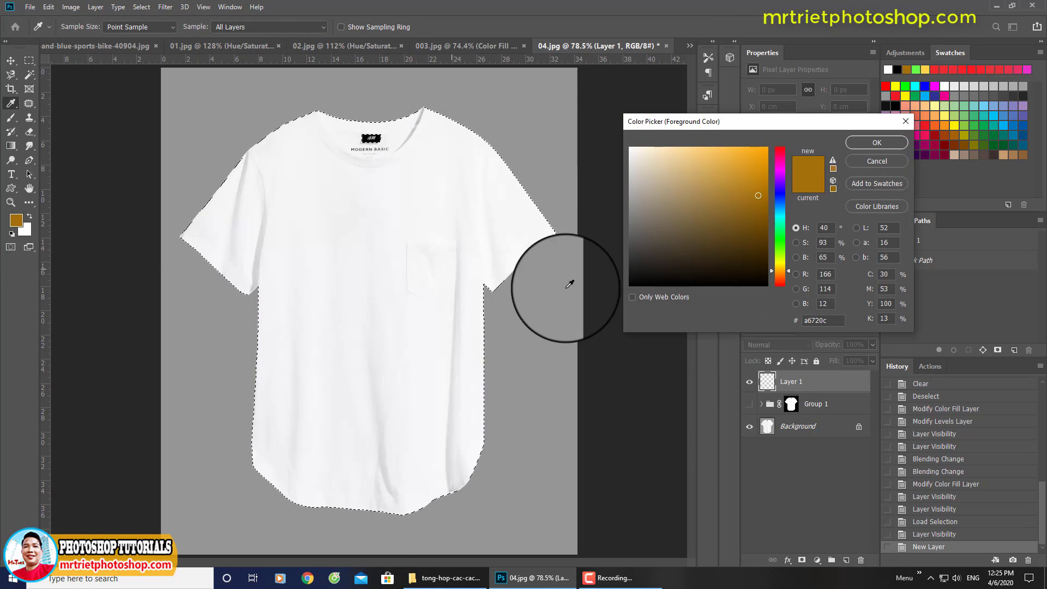
pyautogui.click(783, 243)
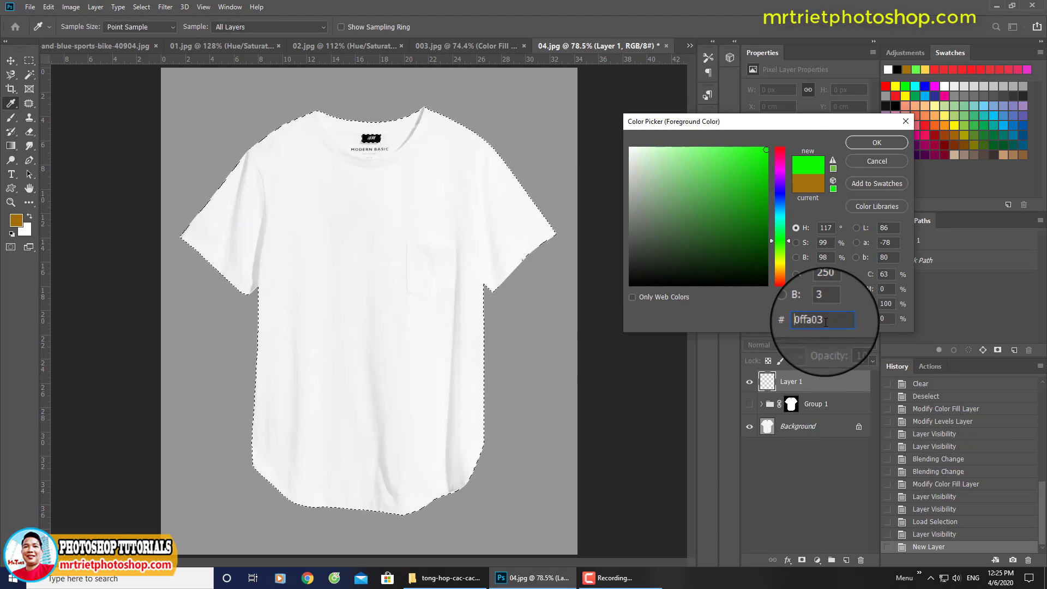
pyautogui.moveTo(830, 326); pyautogui.dragTo(802, 320)
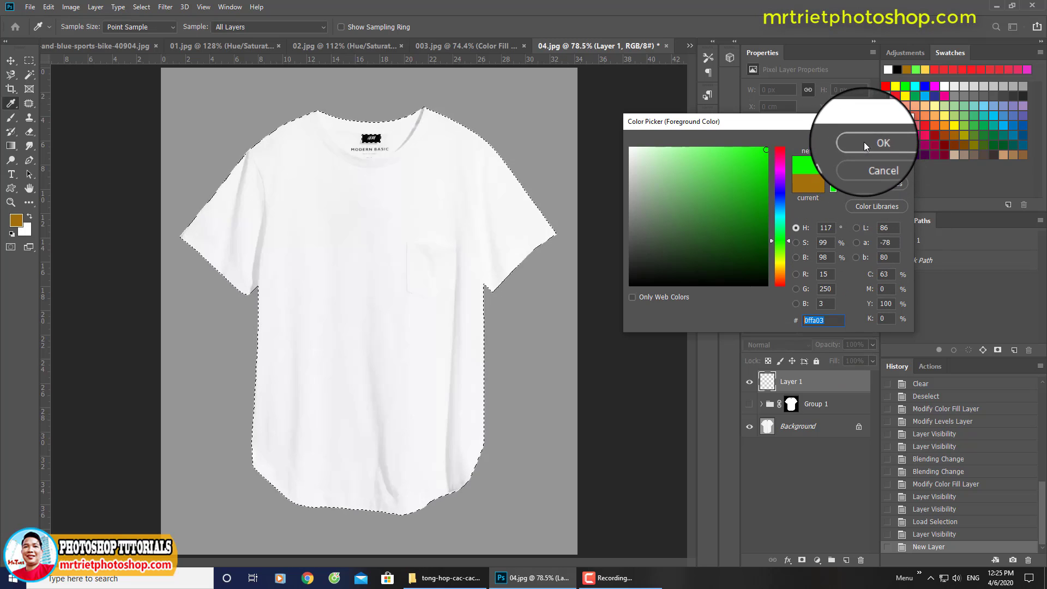
pyautogui.press('p')
pyautogui.press('Return')
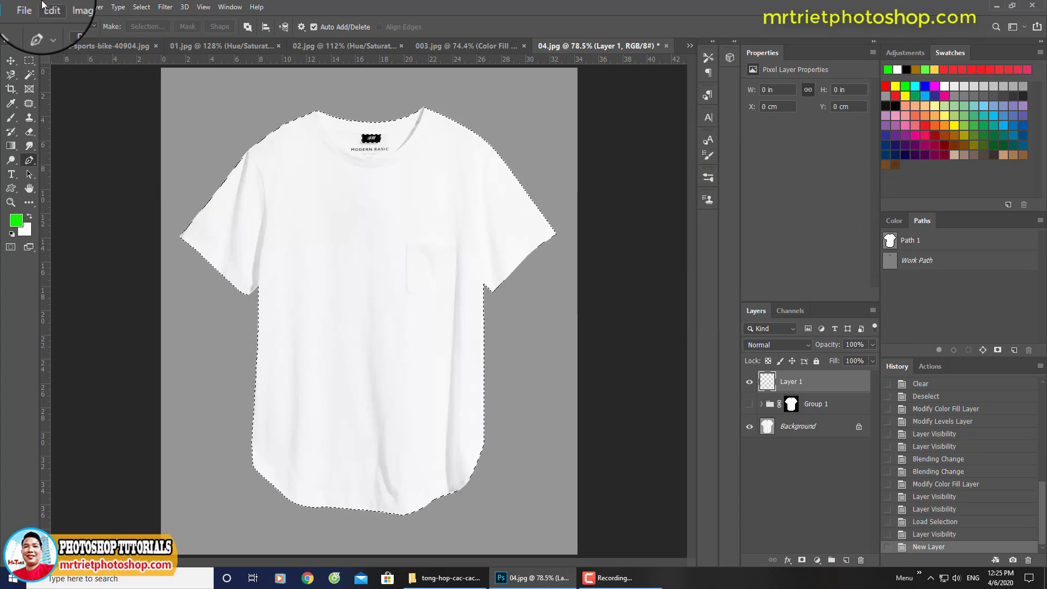
# Fill the shirt selection on Layer 1 with green, deselect, and set Multiply blending
pyautogui.click(45, 8)
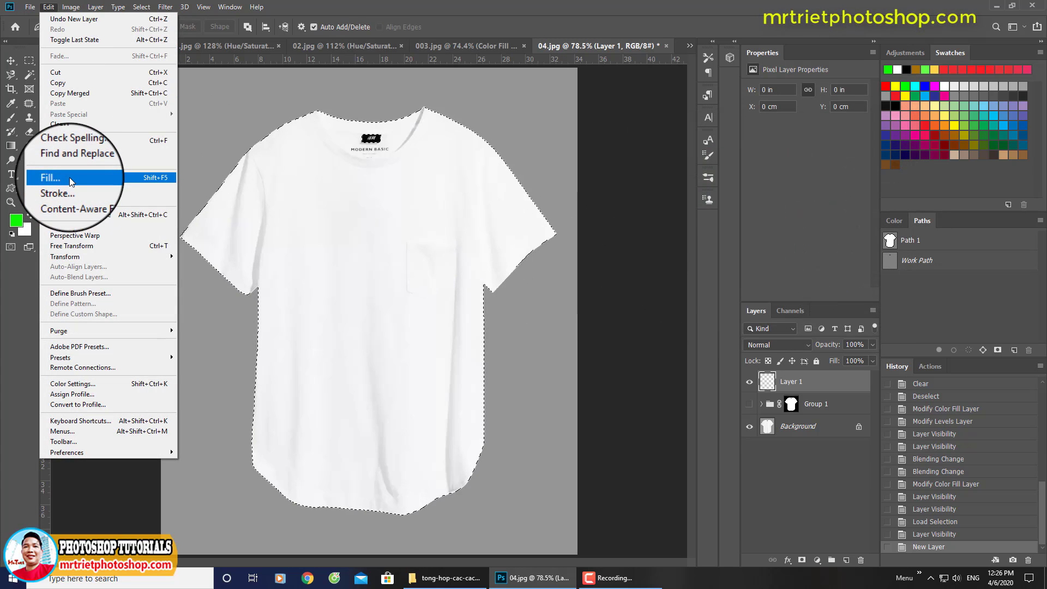
pyautogui.click(71, 180)
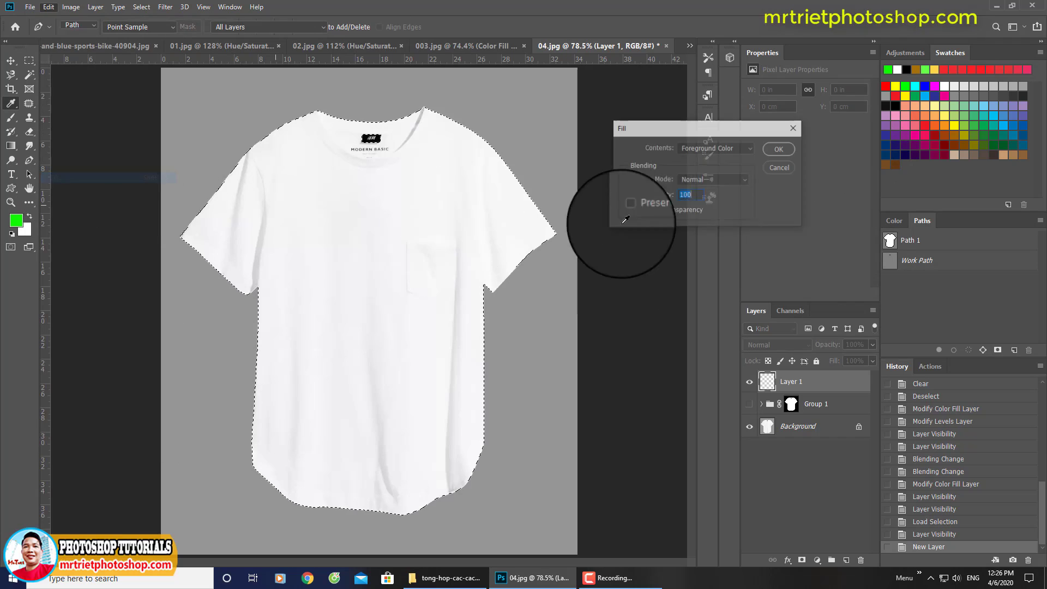
pyautogui.click(772, 149)
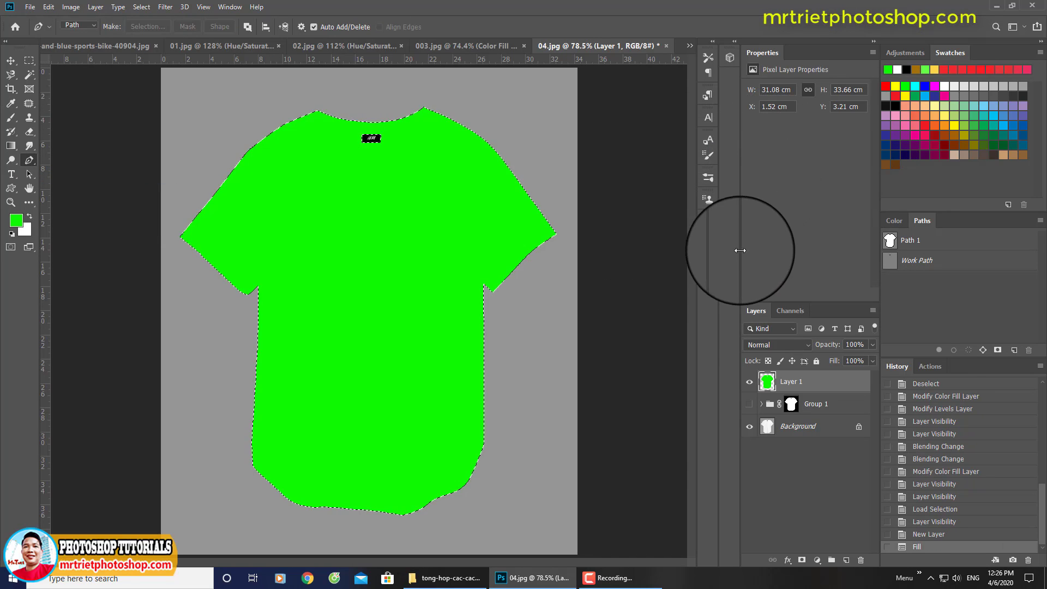
pyautogui.hotkey('ctrl', 'd')
pyautogui.click(777, 348)
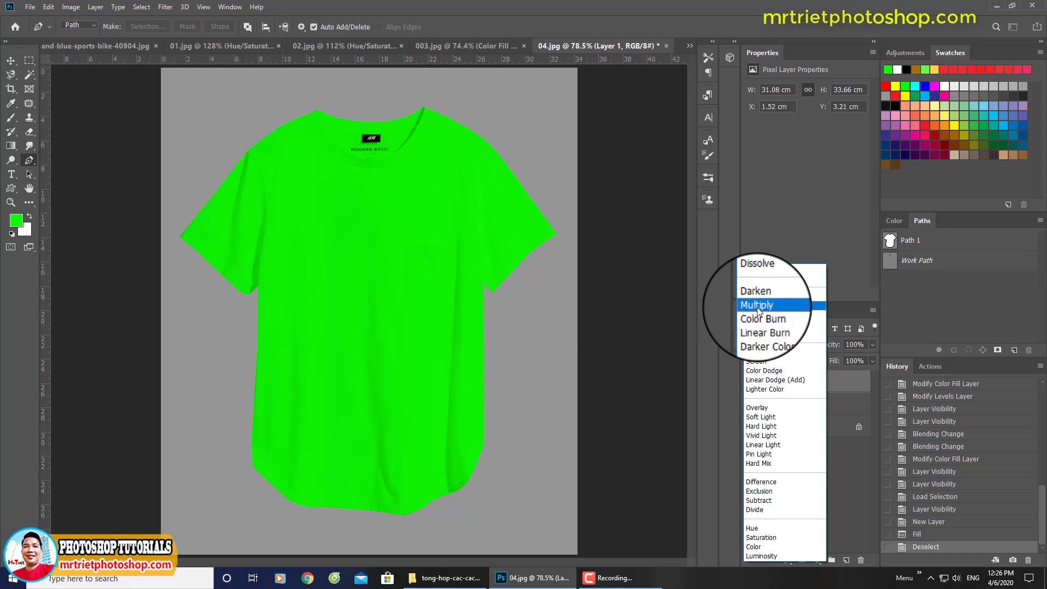
pyautogui.click(757, 306)
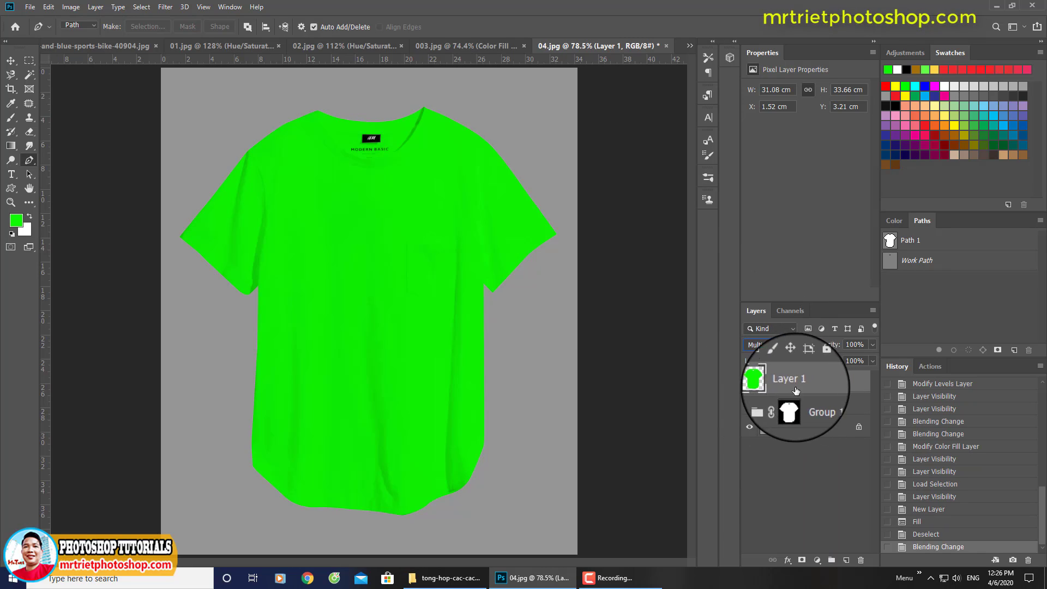
# Add a Levels 2 adjustment layer clipped to the green Layer 1
pyautogui.click(823, 563)
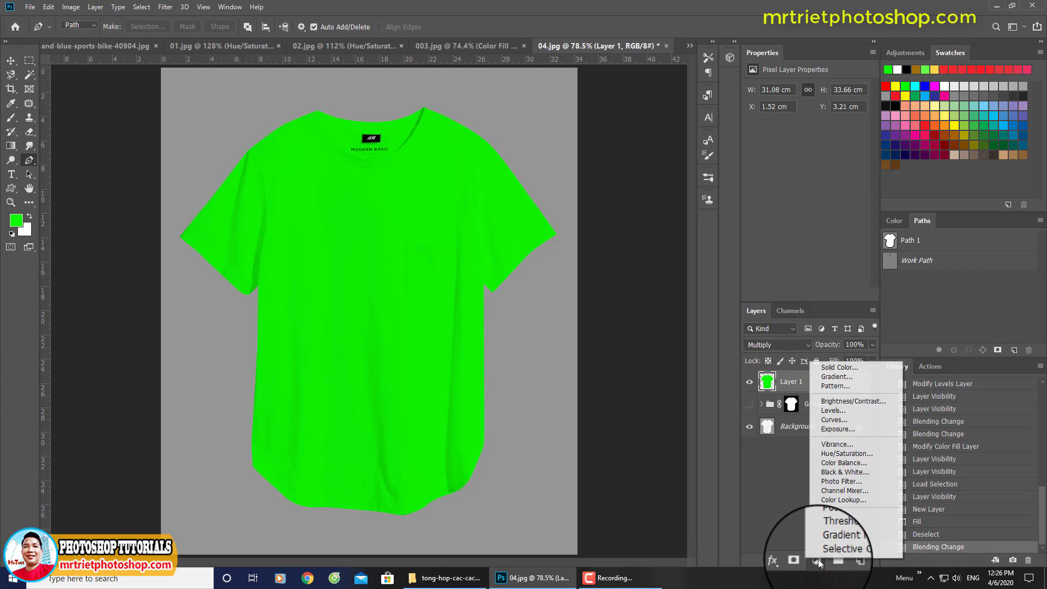
pyautogui.click(844, 413)
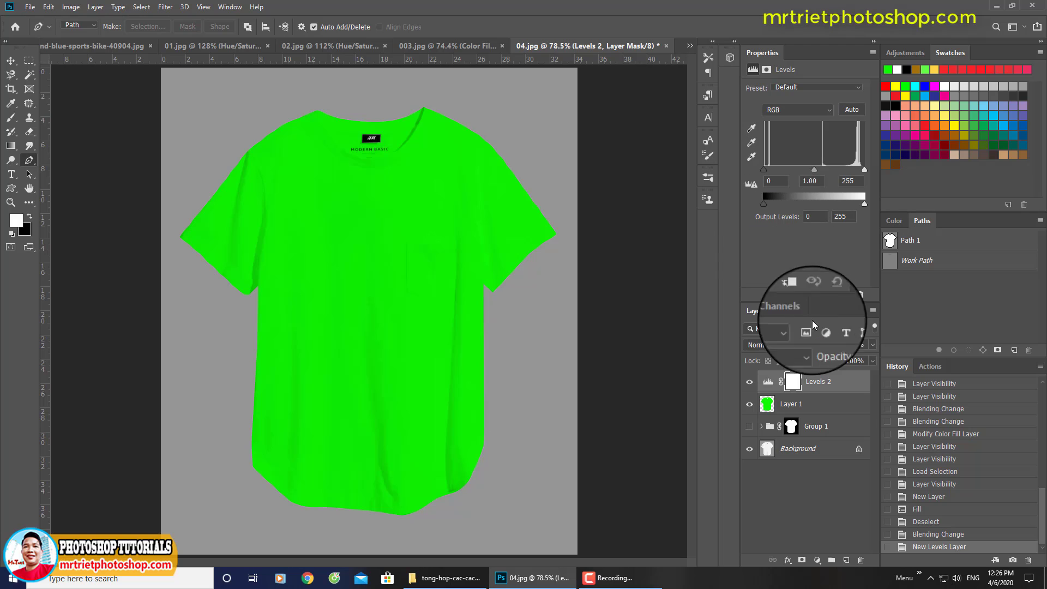
pyautogui.rightClick(823, 382)
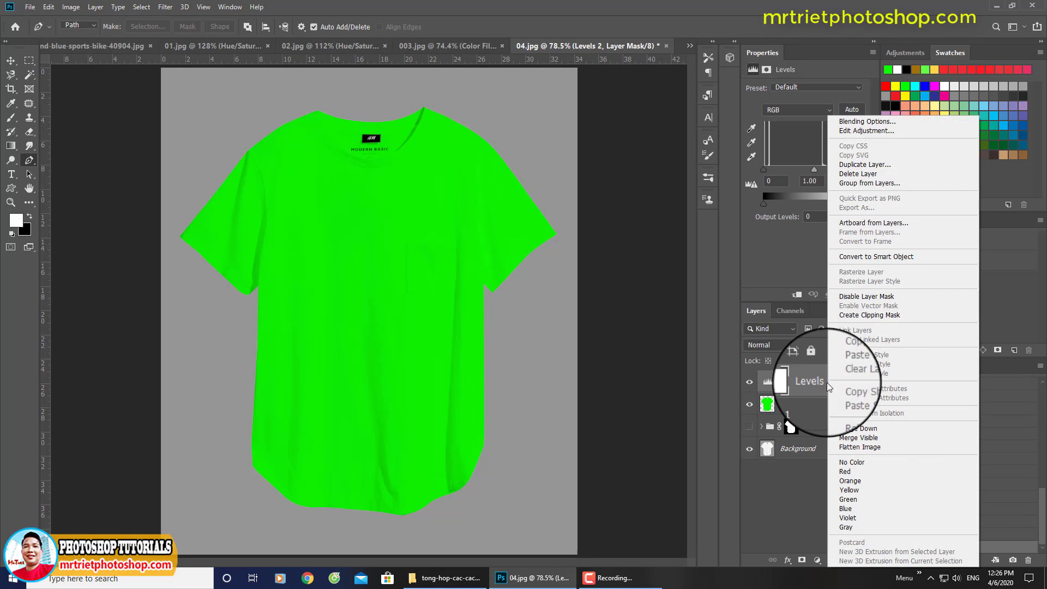
pyautogui.click(872, 313)
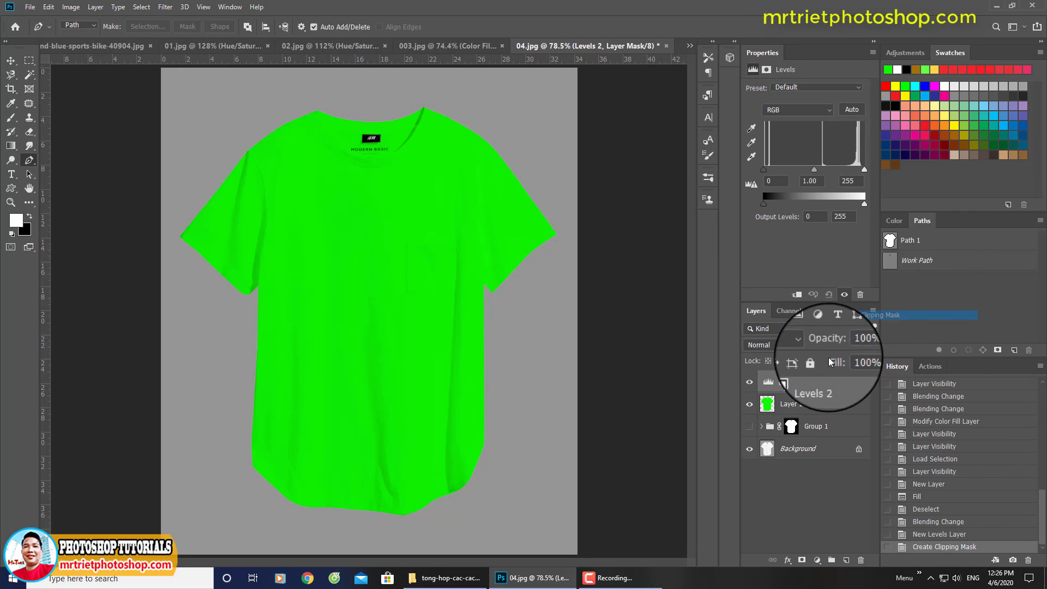
pyautogui.click(750, 383)
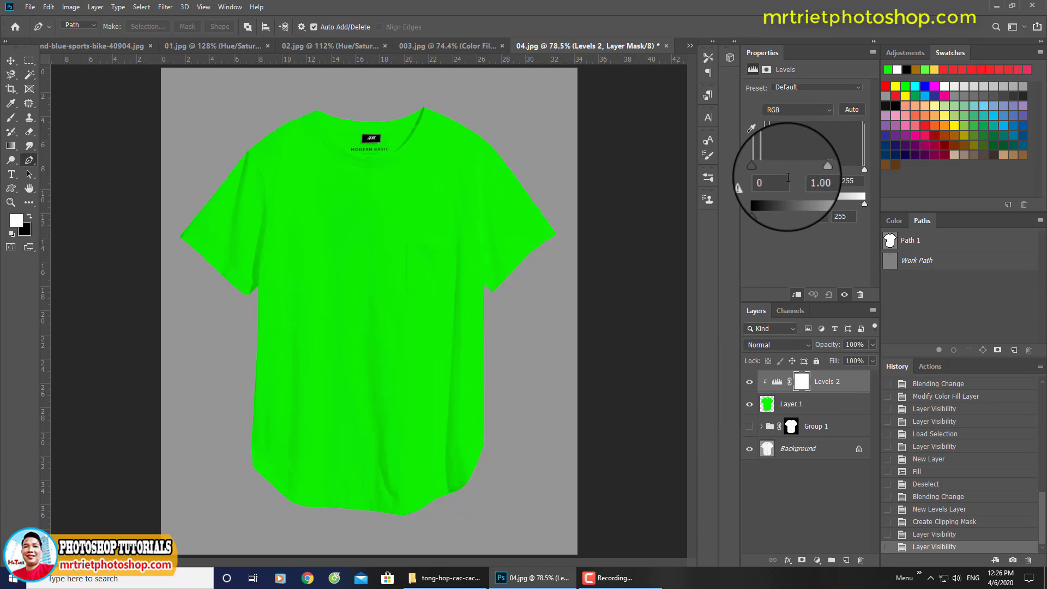
# Set Levels 2 to input 22/0.89, output white 243, and group it with Layer 1 as Group 2
pyautogui.moveTo(766, 170); pyautogui.dragTo(763, 204)
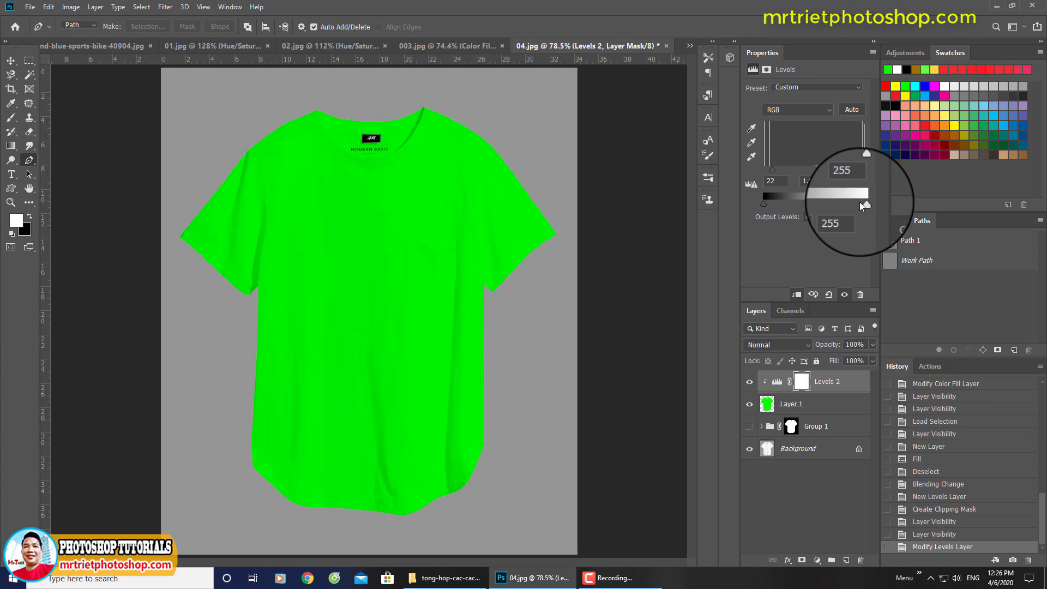
pyautogui.moveTo(860, 204); pyautogui.dragTo(862, 198)
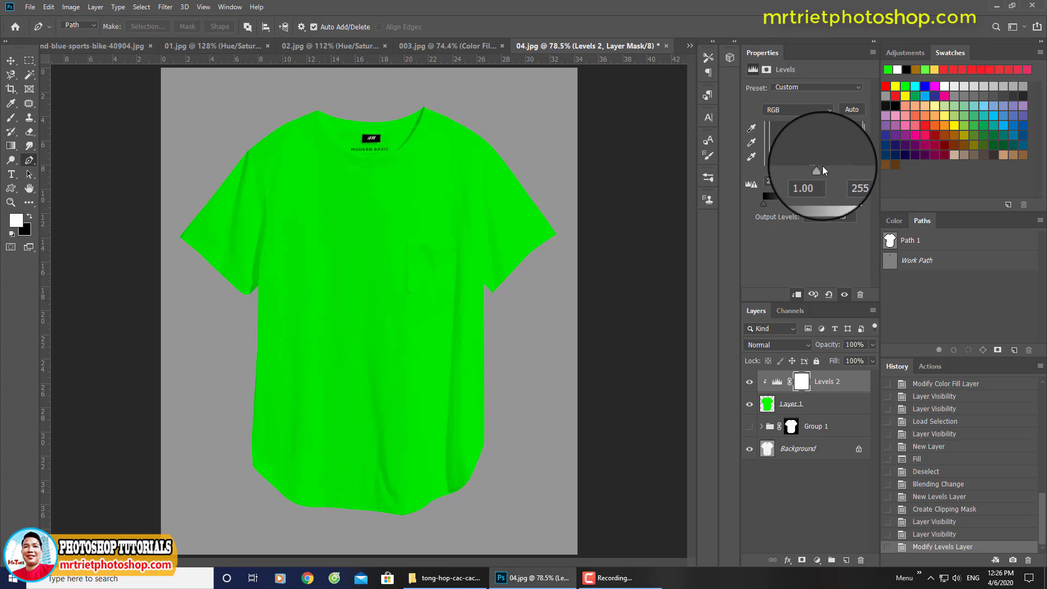
pyautogui.moveTo(823, 169); pyautogui.dragTo(822, 168)
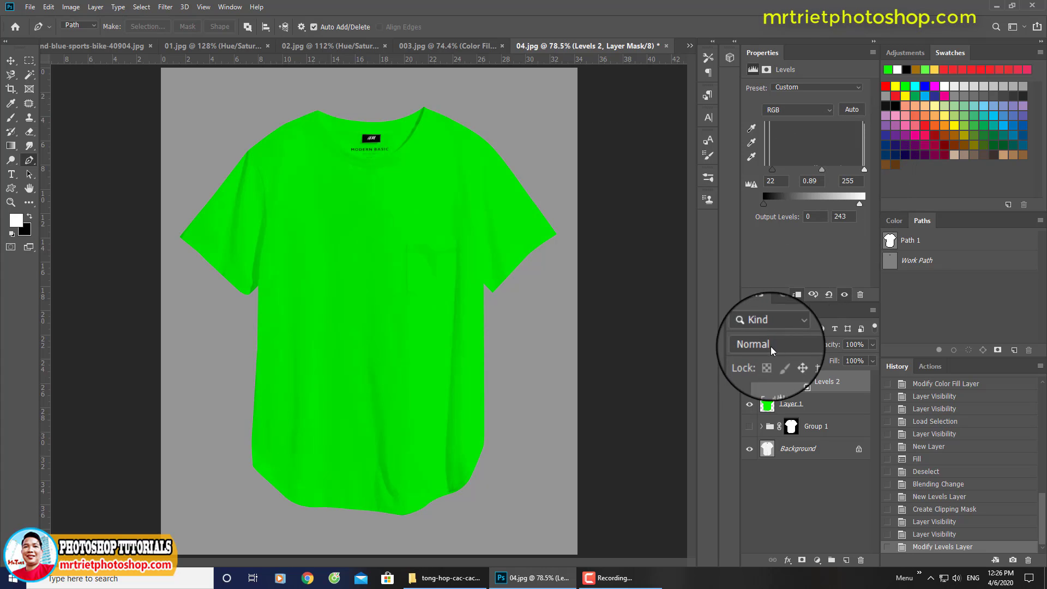
pyautogui.click(750, 385)
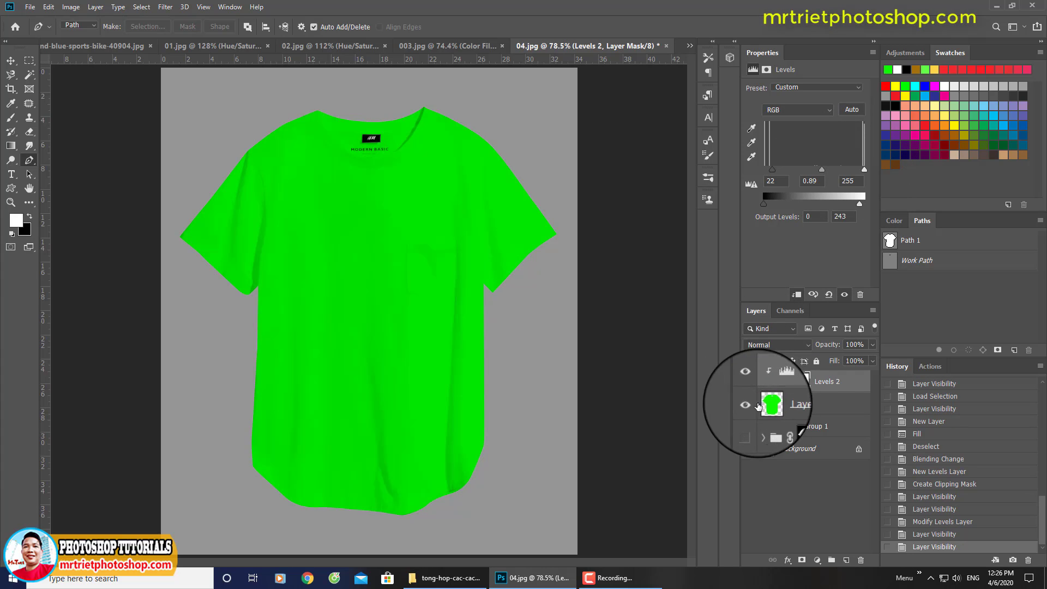
pyautogui.click(823, 408)
pyautogui.hotkey('ctrl', 'g')
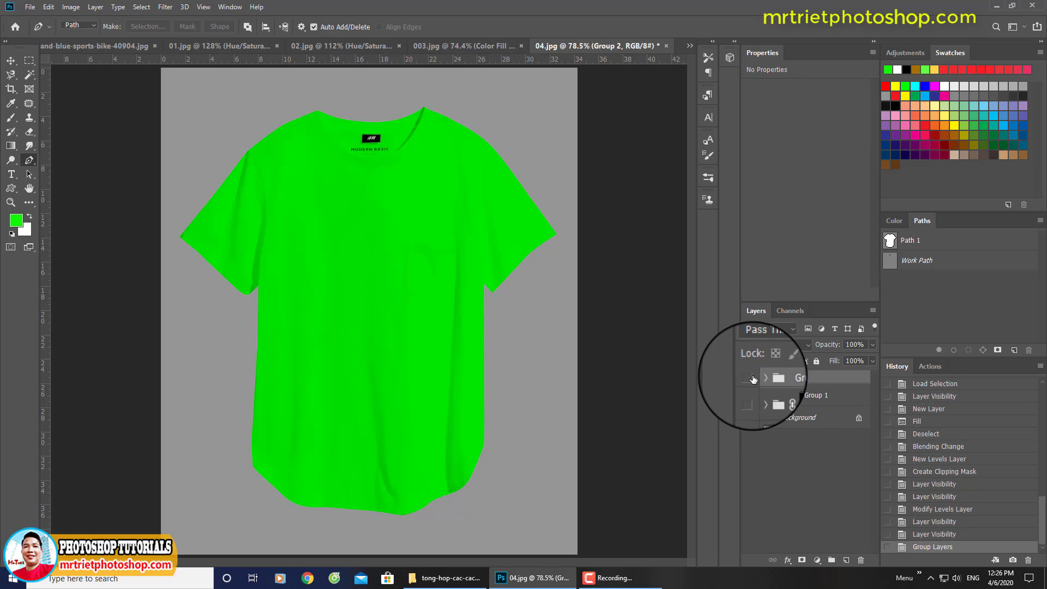
pyautogui.click(747, 378)
pyautogui.click(751, 378)
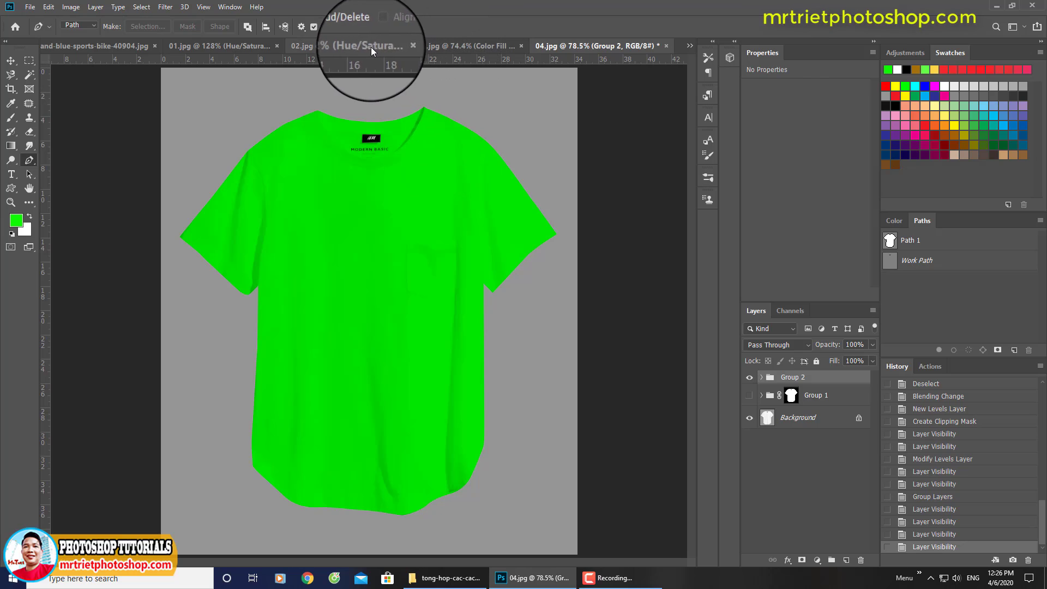
# Browse the bike document's adjustment menus, then switch to the 02.jpg striped-shirt document
pyautogui.click(134, 49)
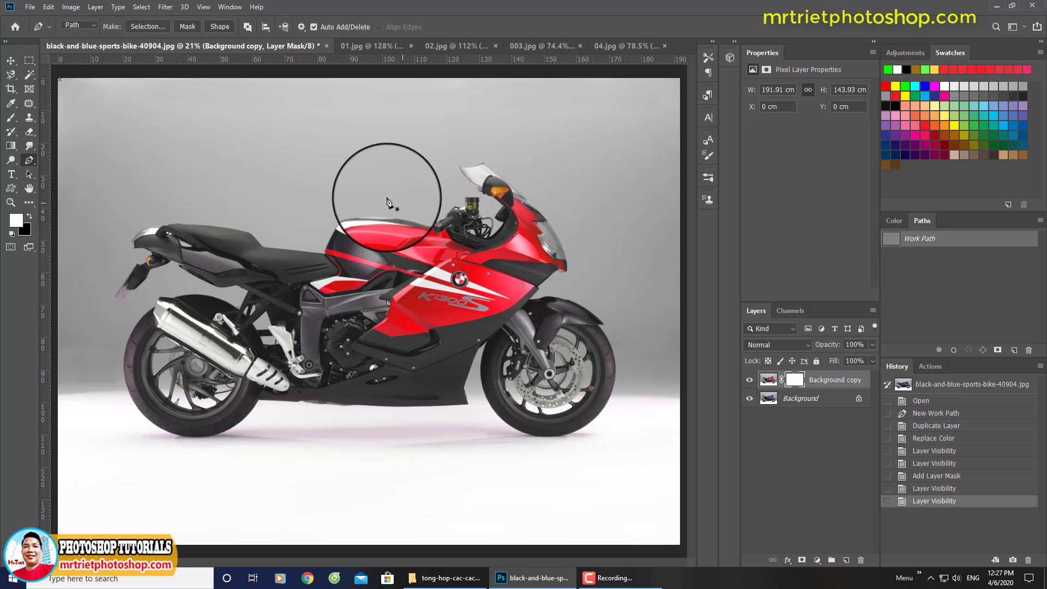
pyautogui.click(49, 8)
pyautogui.moveTo(87, 35)
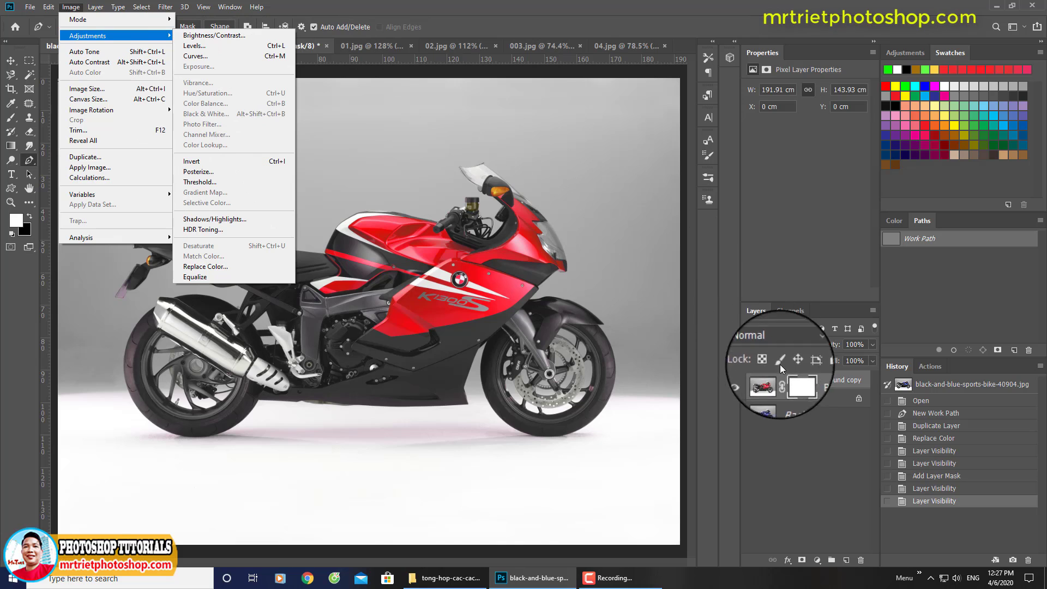
pyautogui.click(796, 398)
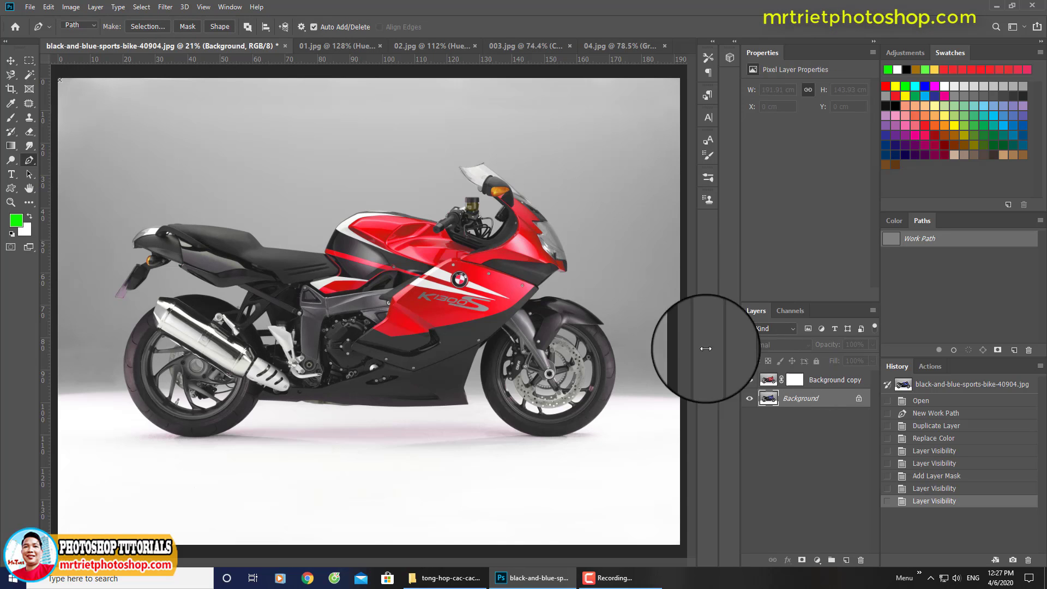
pyautogui.click(70, 11)
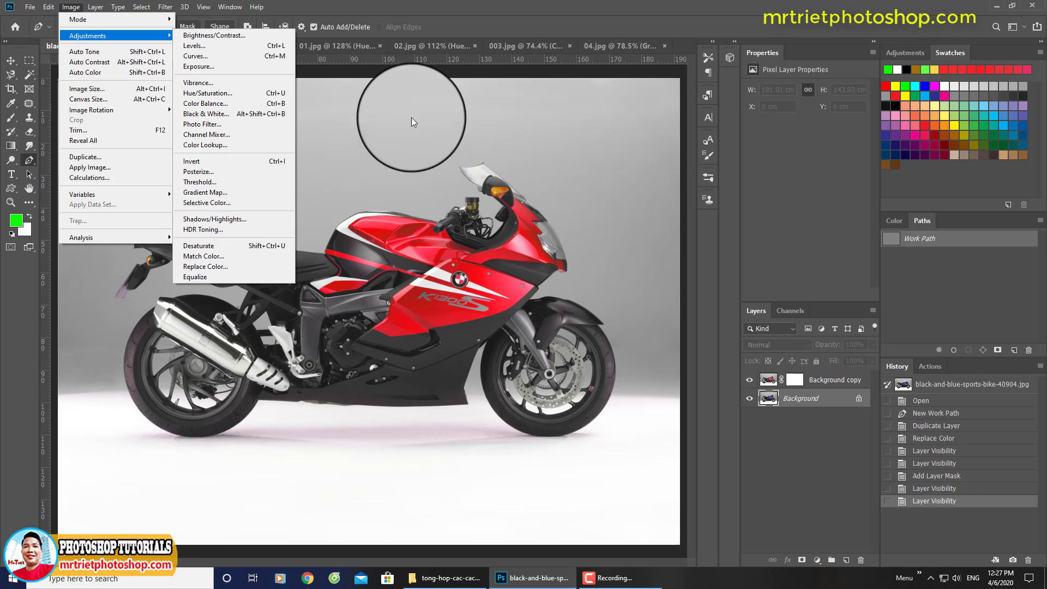
pyautogui.click(821, 558)
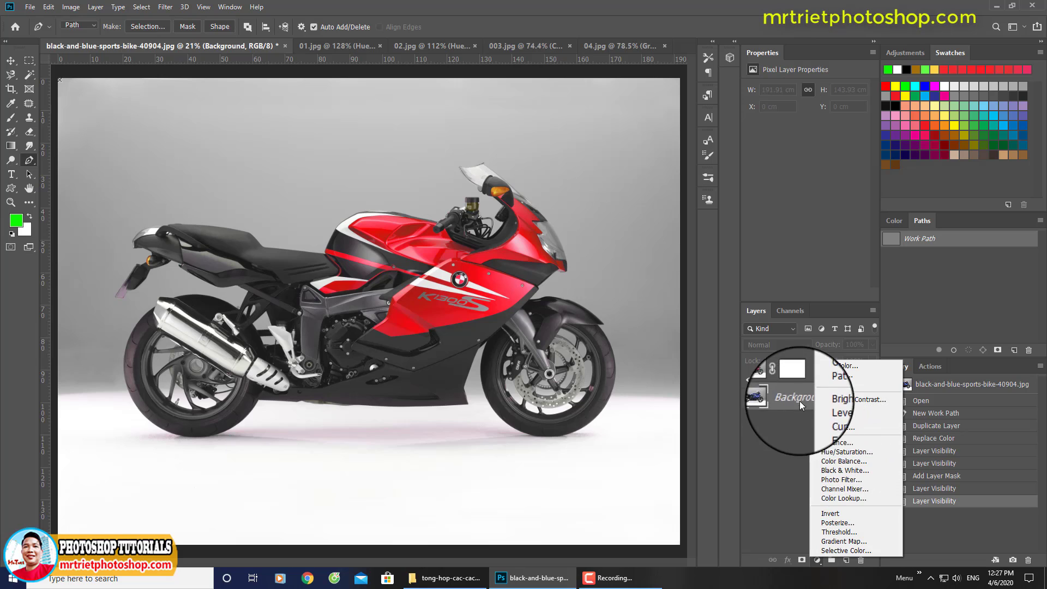
pyautogui.click(404, 43)
pyautogui.click(403, 43)
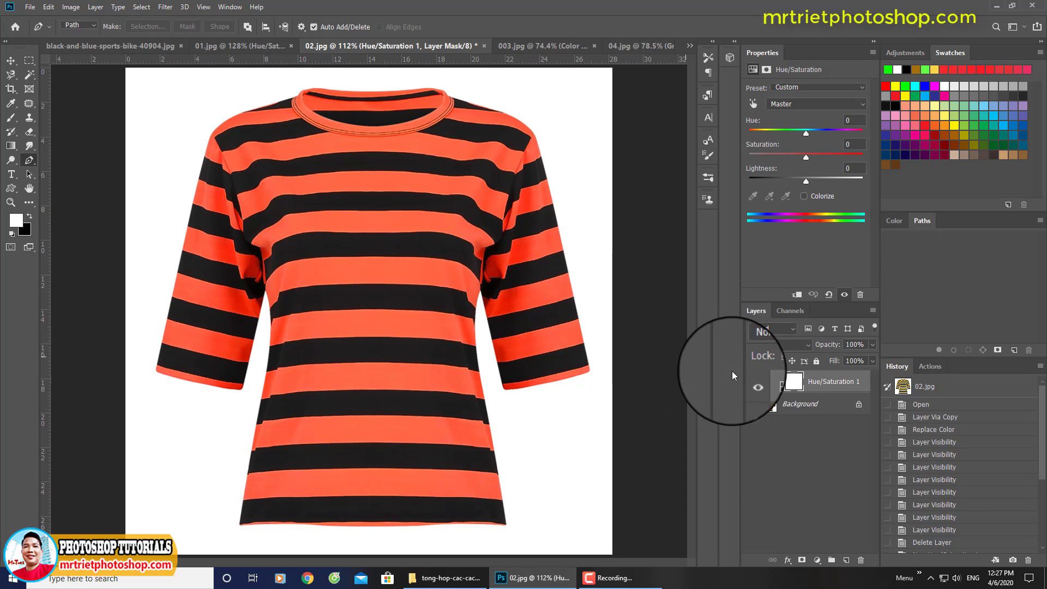
pyautogui.click(750, 382)
pyautogui.click(750, 383)
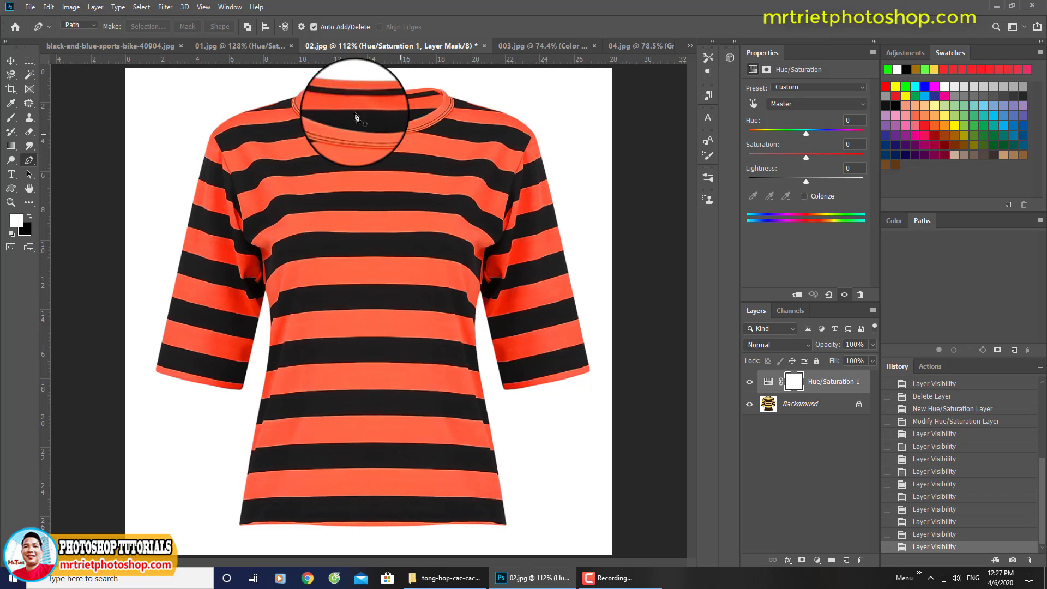
pyautogui.click(136, 46)
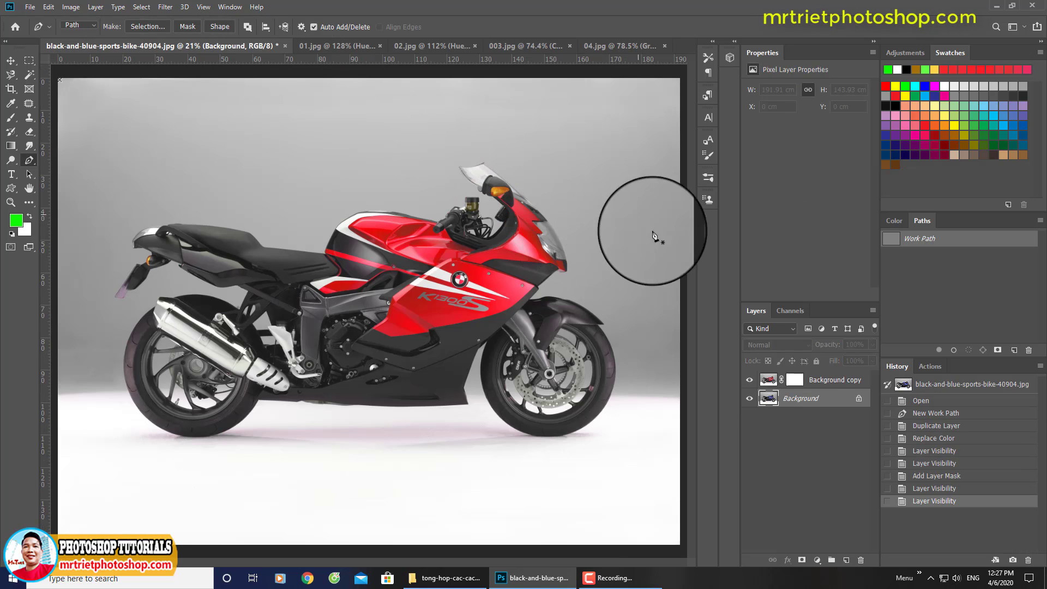
pyautogui.click(750, 380)
pyautogui.click(750, 381)
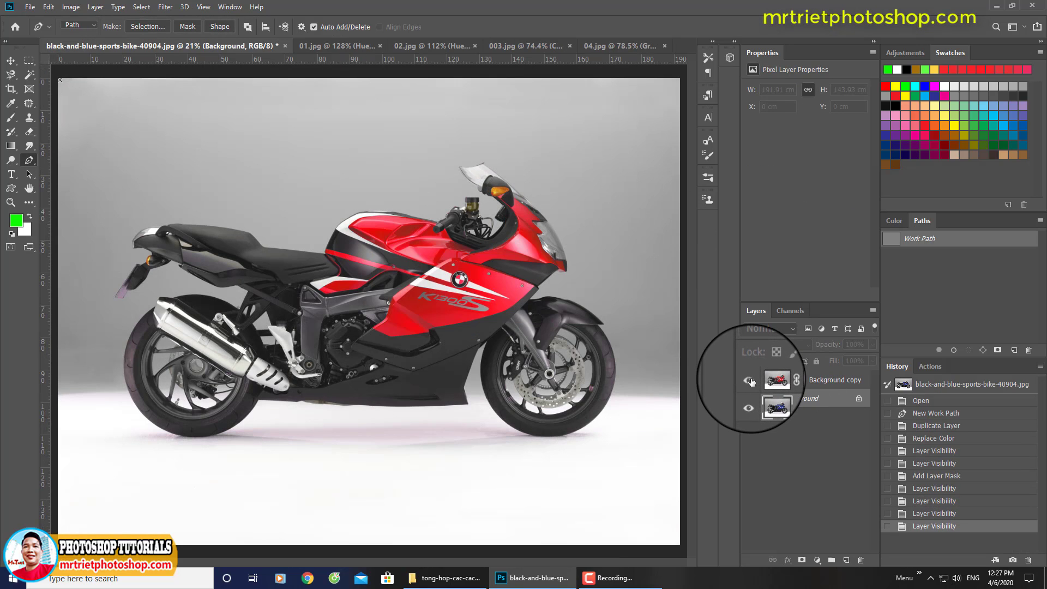
pyautogui.click(750, 380)
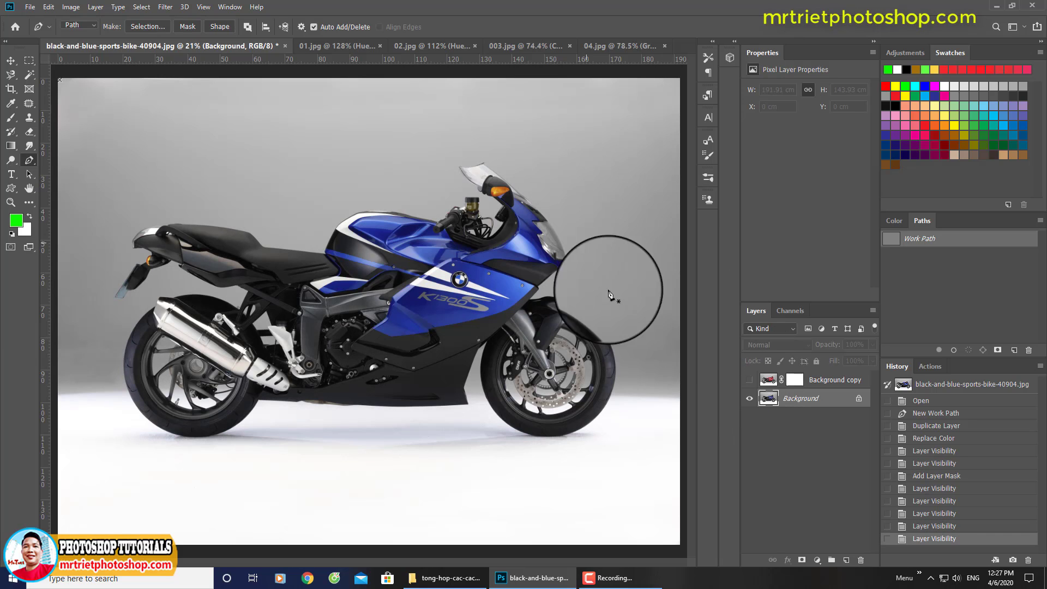
pyautogui.hotkey('ctrl', 'z')
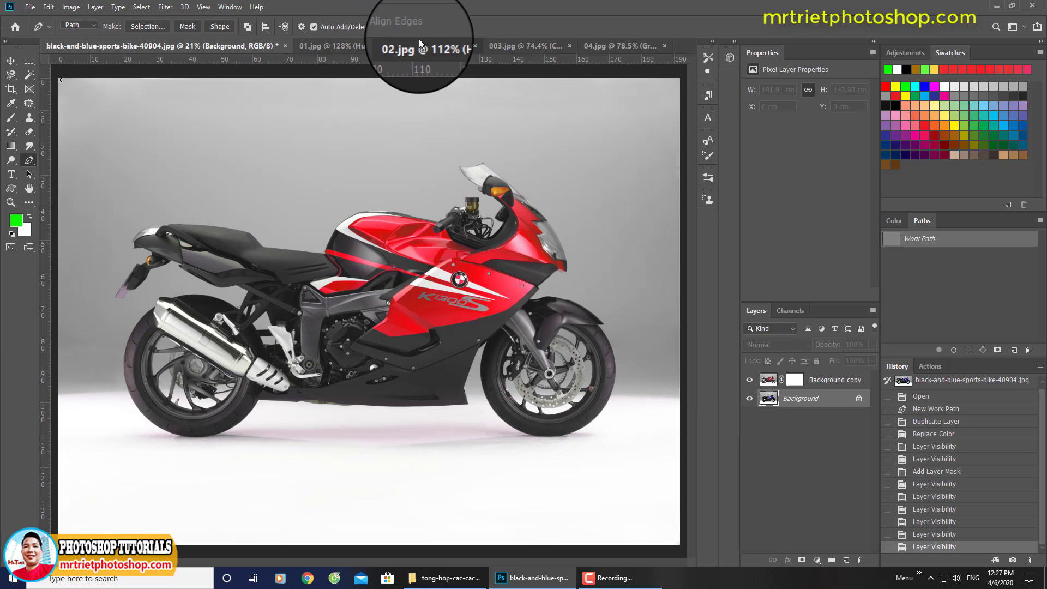
pyautogui.click(419, 46)
pyautogui.click(748, 381)
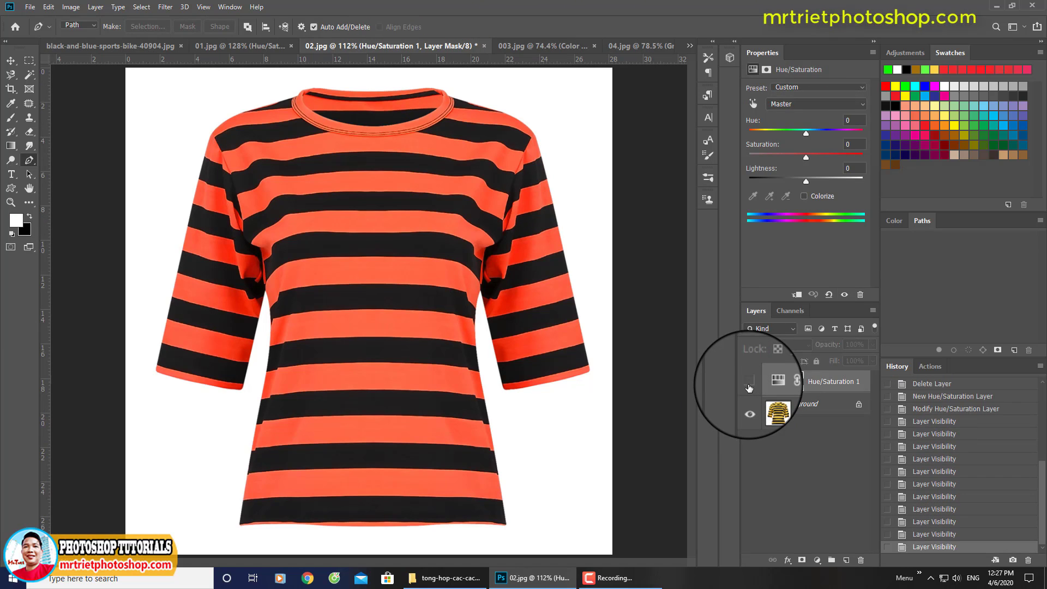
pyautogui.click(748, 380)
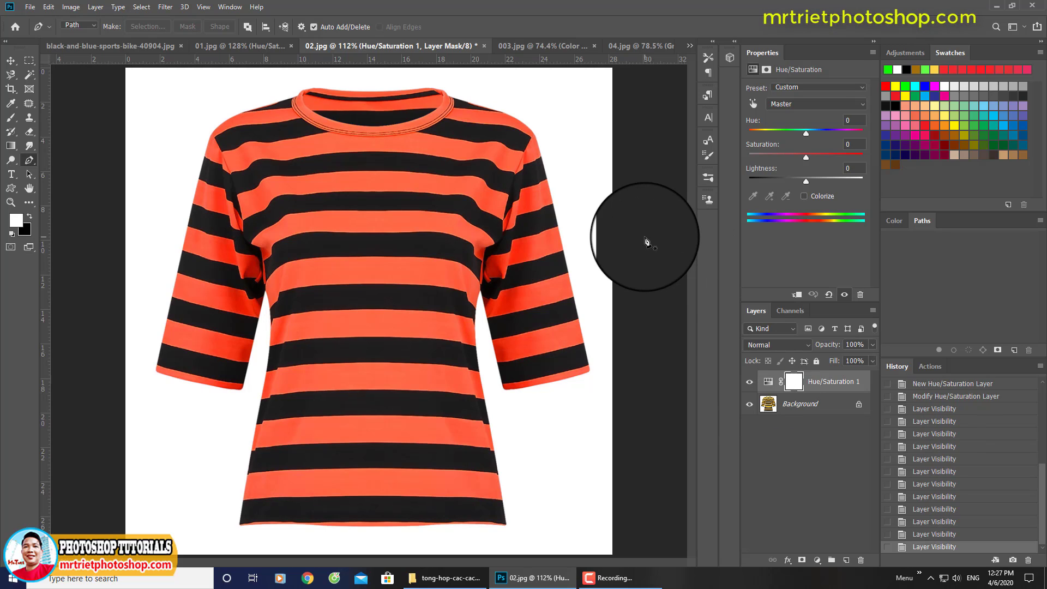